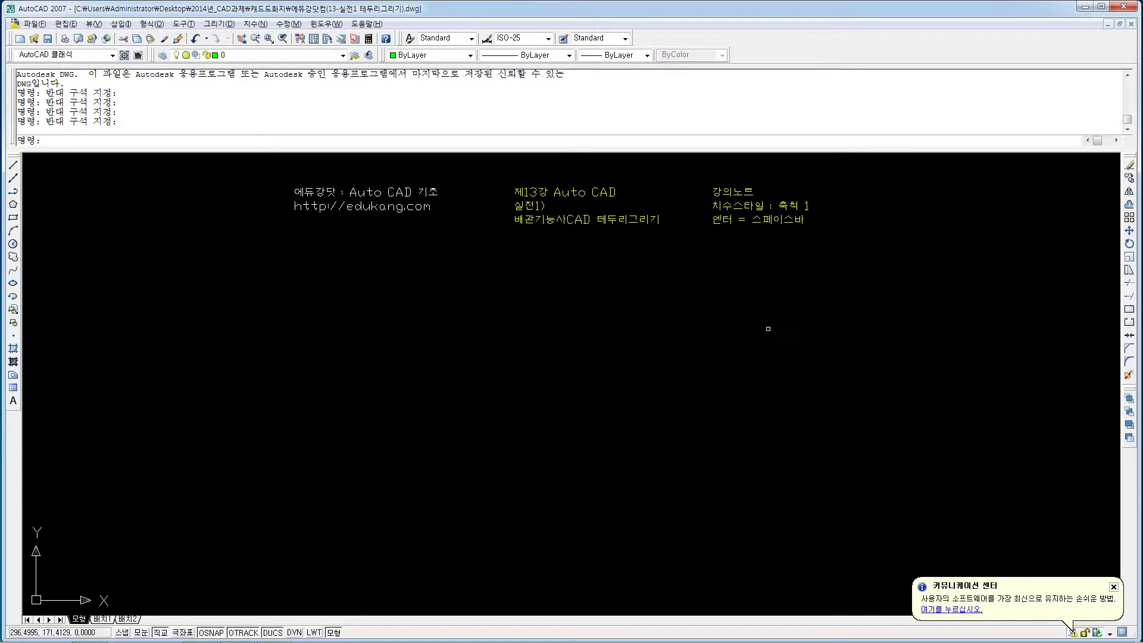
Dismiss the pop-up messages and set the drawing limits from 0,0 to 297,210.
{"action": "left_click", "coordinate": [1114, 587]}
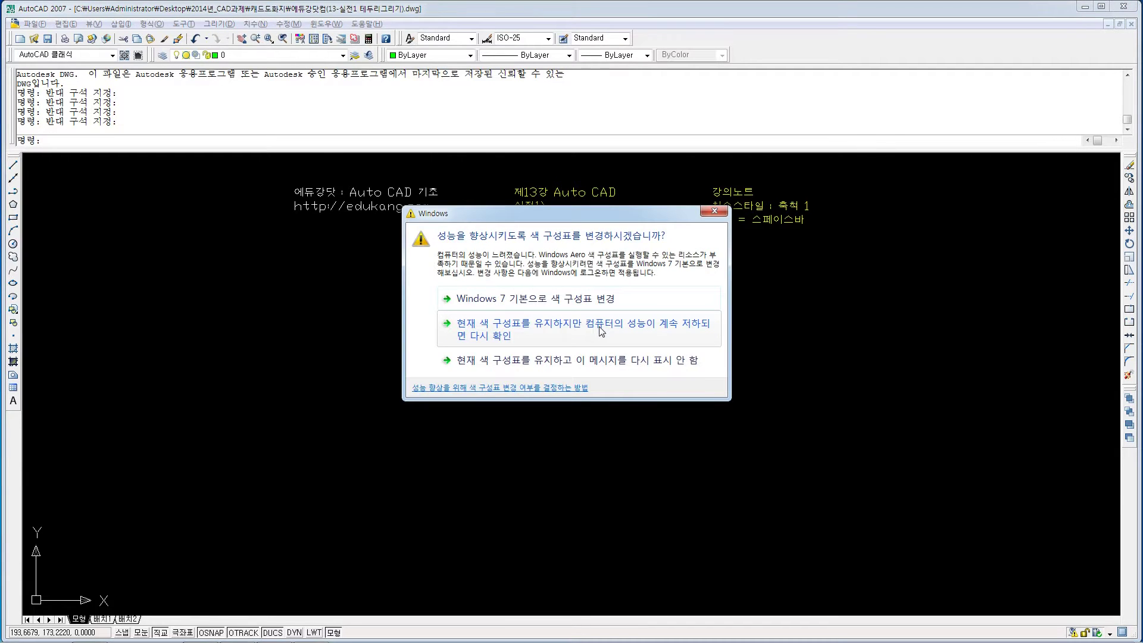
{"action": "left_click", "coordinate": [721, 212]}
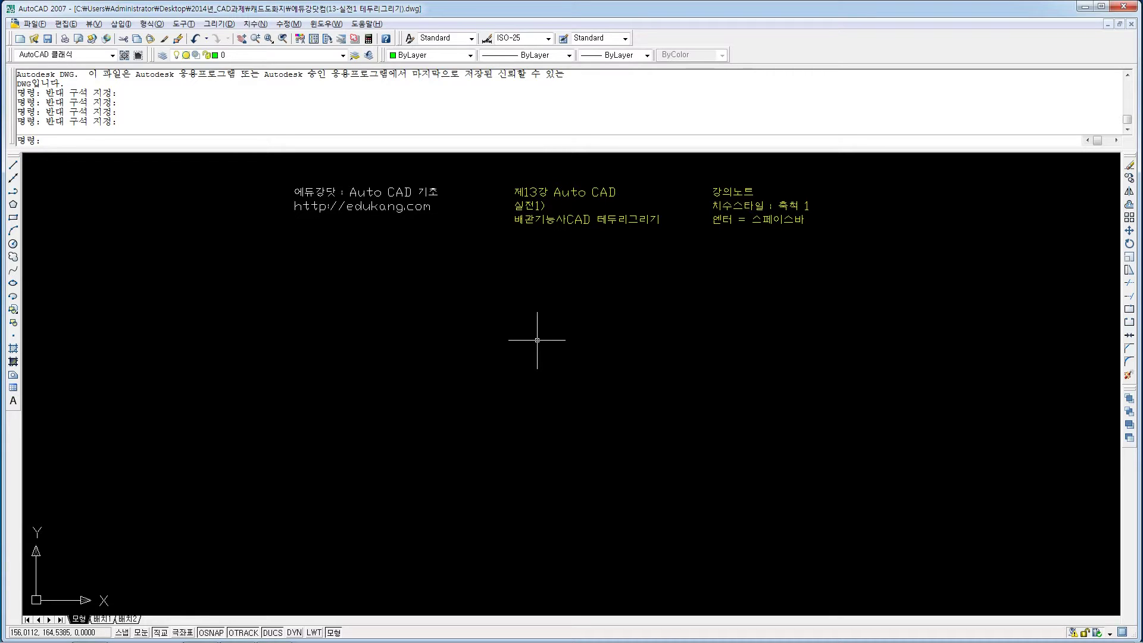
{"action": "type", "text": "limits"}
{"action": "key", "text": "Return"}
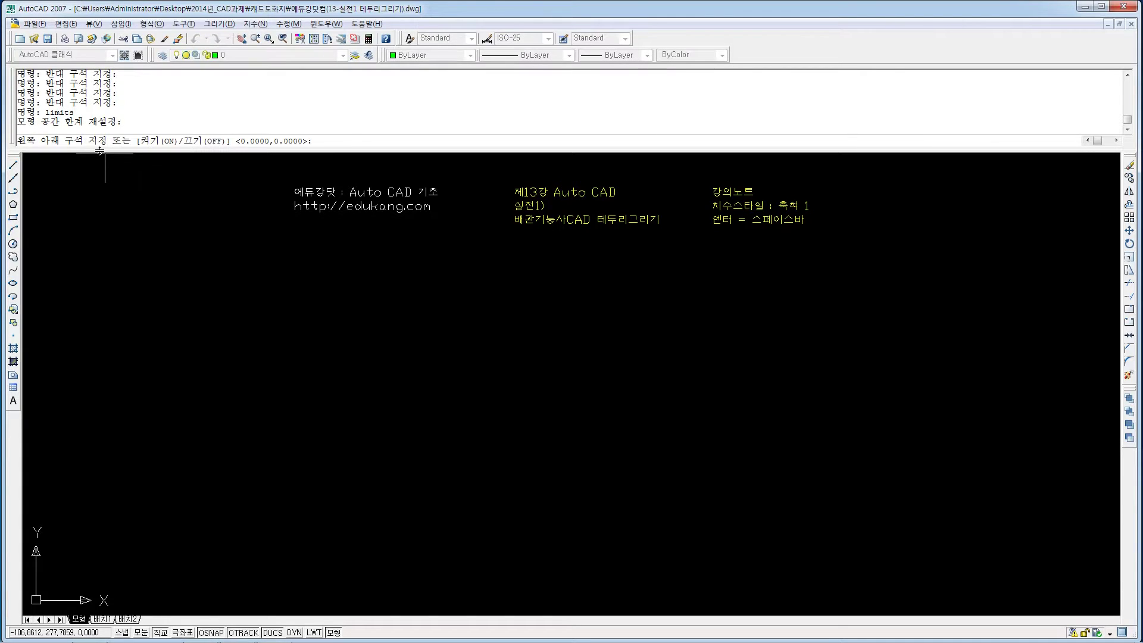
{"action": "type", "text": "0,0"}
{"action": "key", "text": "Return"}
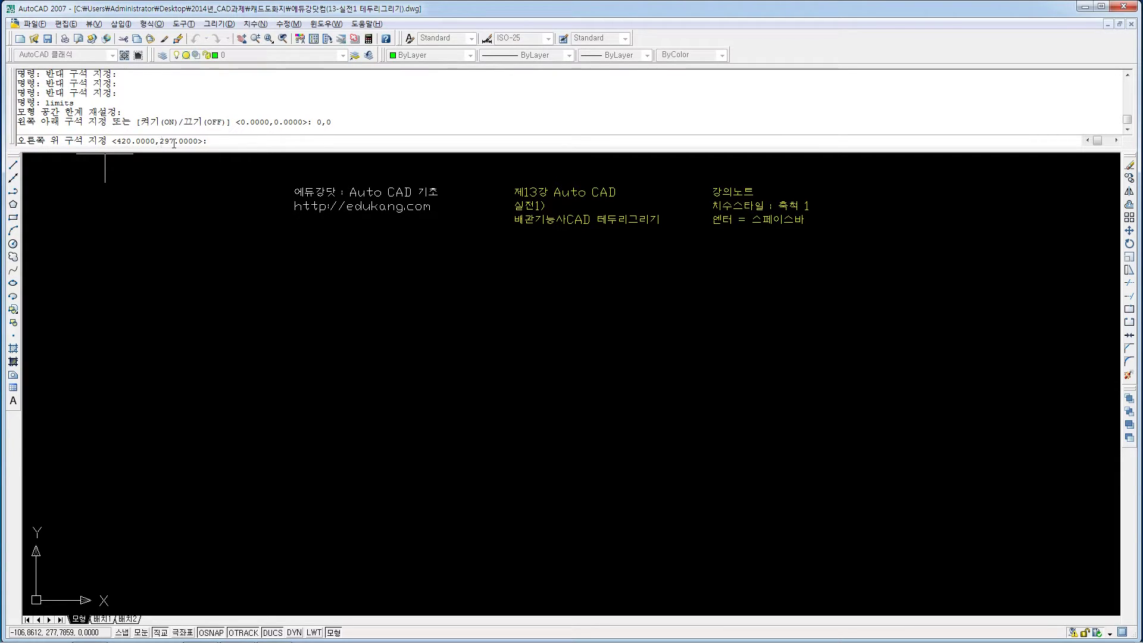
{"action": "type", "text": "297,210"}
{"action": "key", "text": "Return"}
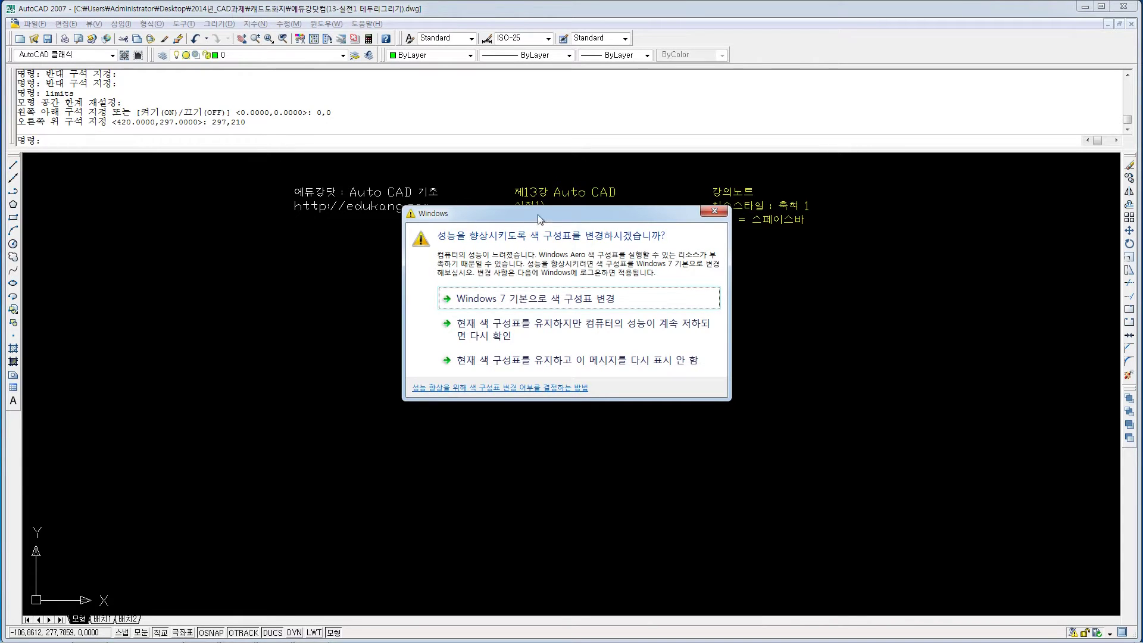
Clear the Windows colour-scheme prompt out of the way and turn on the grid to show the limits area.
{"action": "left_click_drag", "start_coordinate": [543, 220], "coordinate": [937, 638]}
{"action": "left_click", "coordinate": [310, 253]}
{"action": "left_click", "coordinate": [250, 271]}
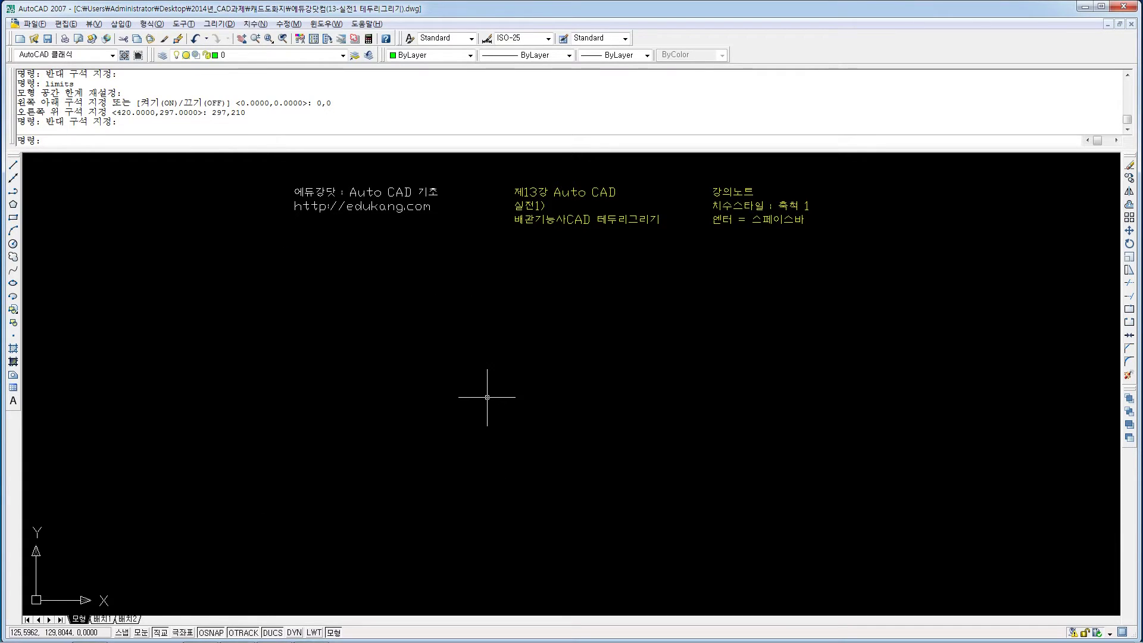
{"action": "left_click", "coordinate": [141, 632]}
{"action": "middle_click_drag", "start_coordinate": [769, 469], "coordinate": [770, 414]}
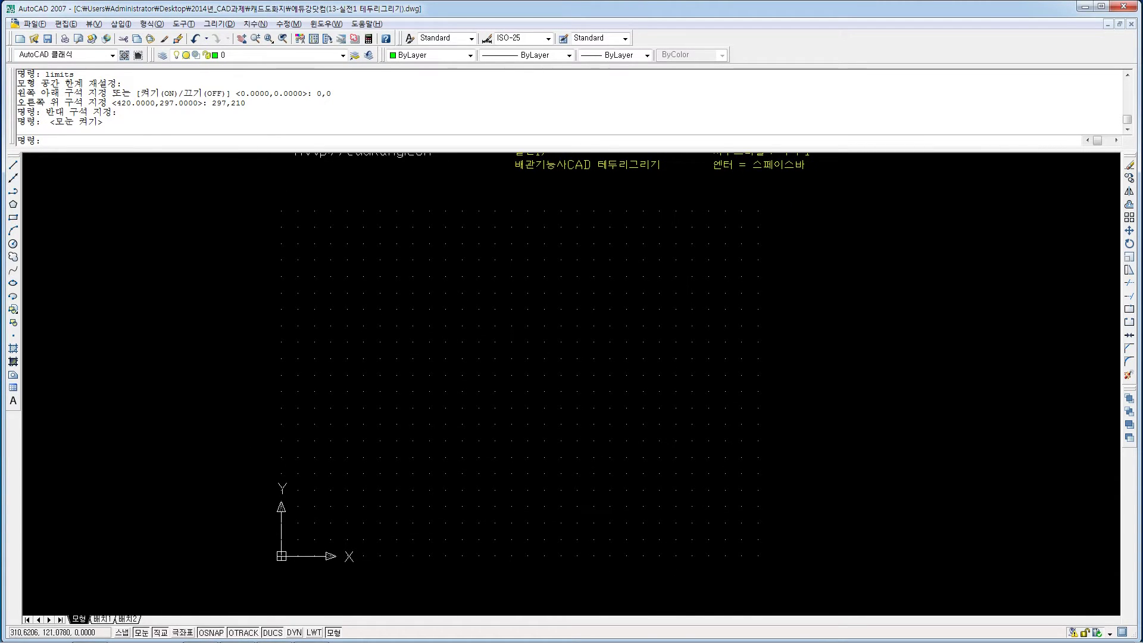
{"action": "left_click", "coordinate": [274, 207]}
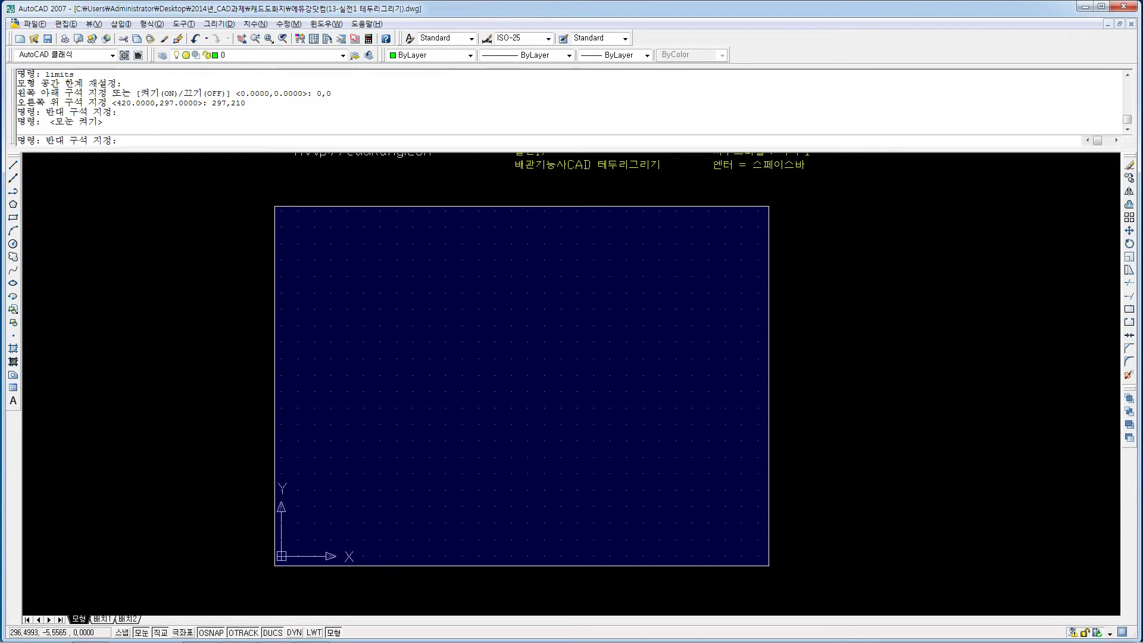
{"action": "left_click", "coordinate": [768, 565]}
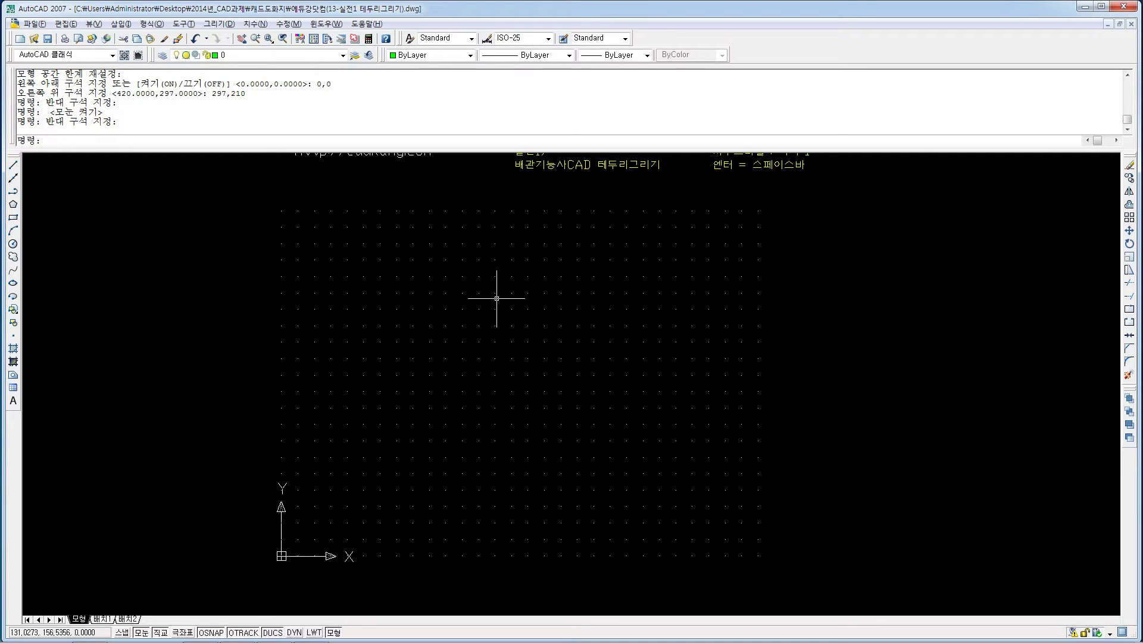
Draw a rectangle from 0,0 to 297,210 as the outer sheet border.
{"action": "type", "text": "rec"}
{"action": "key", "text": "space"}
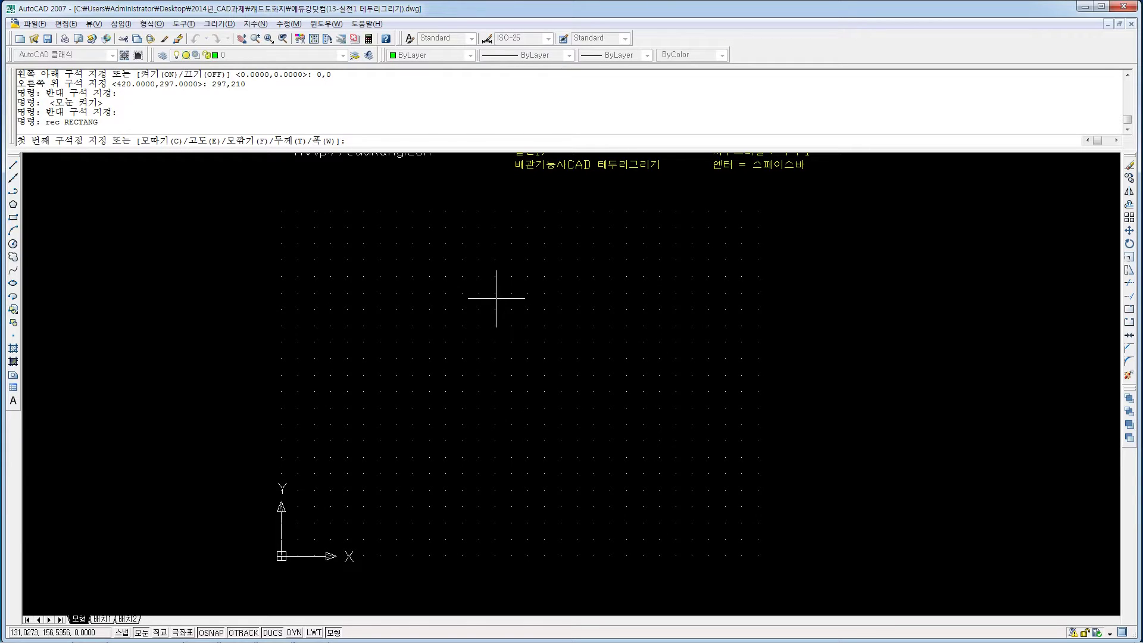
{"action": "type", "text": "0,0"}
{"action": "key", "text": "space"}
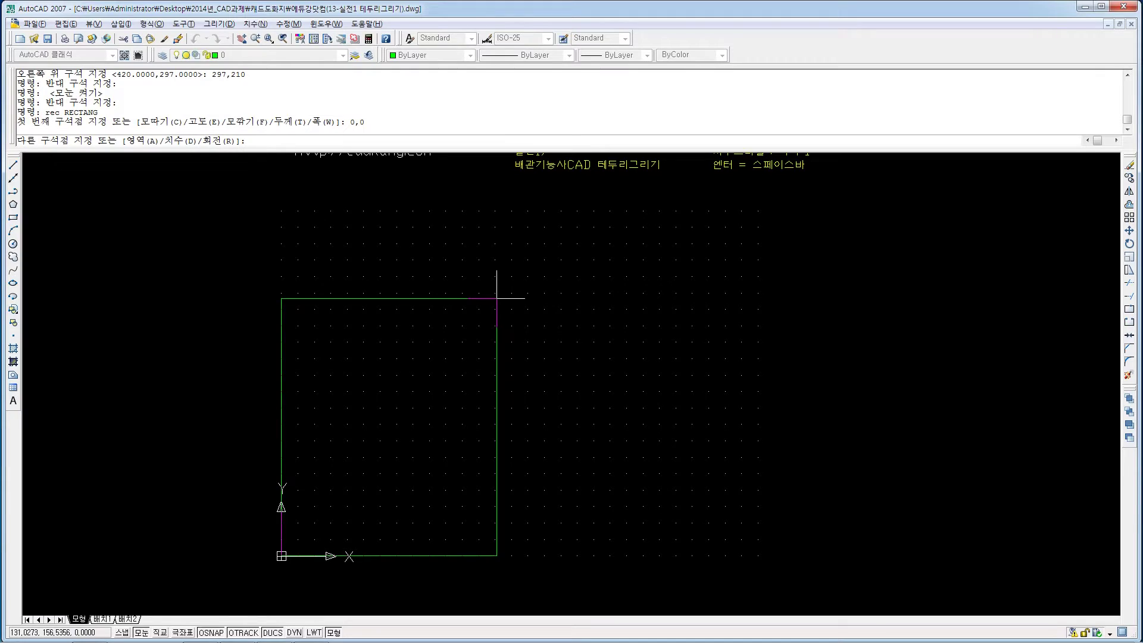
{"action": "type", "text": "297,210"}
{"action": "key", "text": "space"}
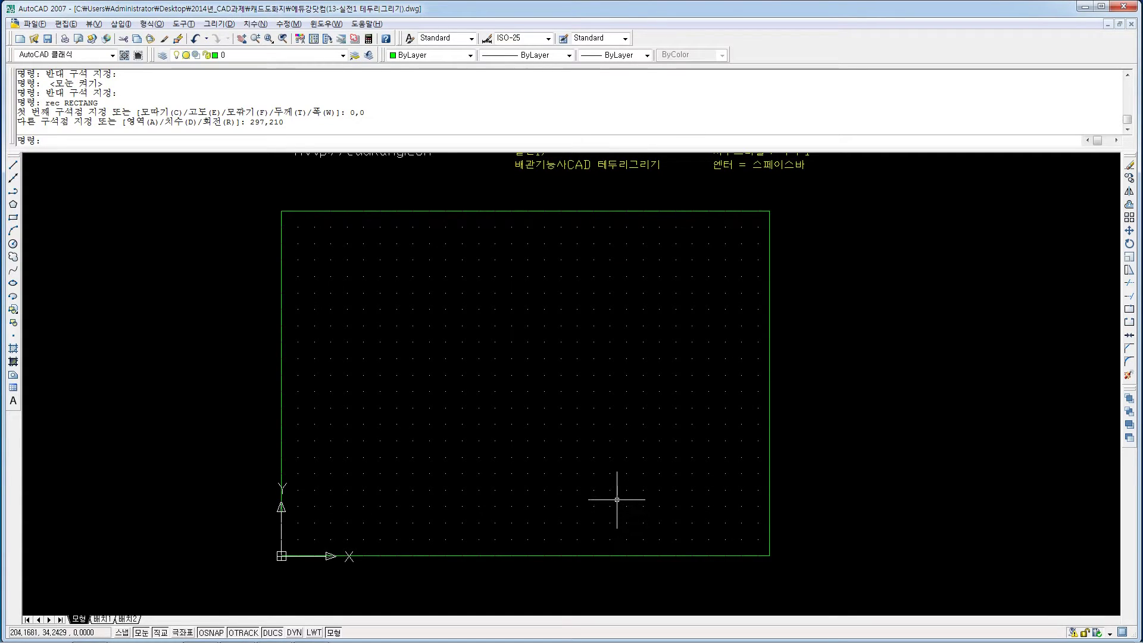
Offset the outer sheet rectangle inward by 10.
{"action": "type", "text": "o"}
{"action": "key", "text": "space"}
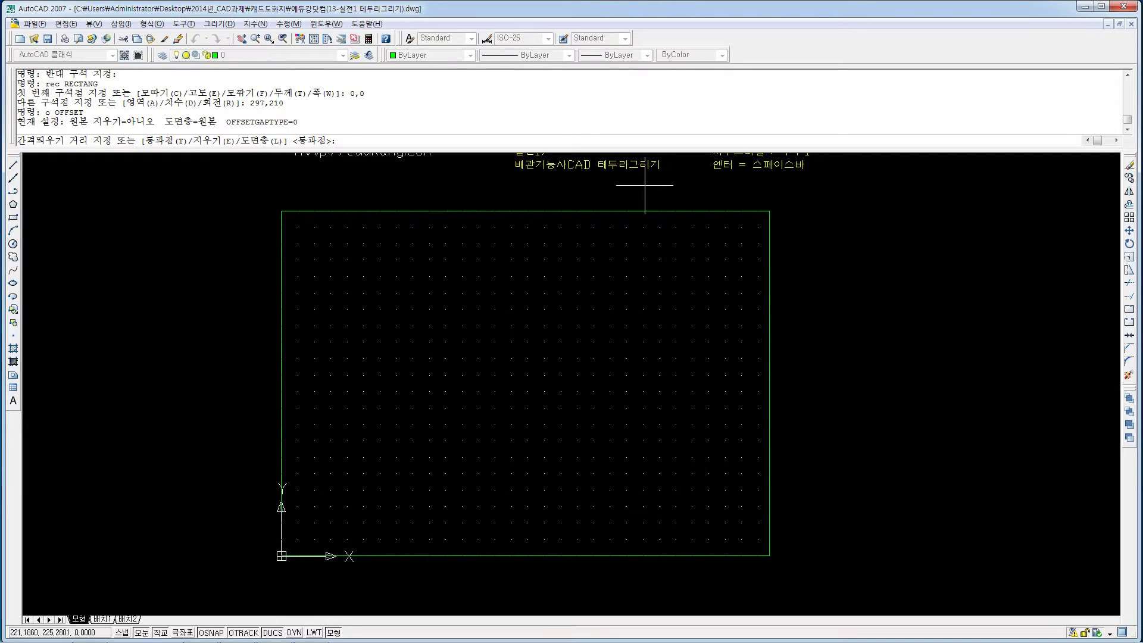
{"action": "type", "text": "10"}
{"action": "key", "text": "Return"}
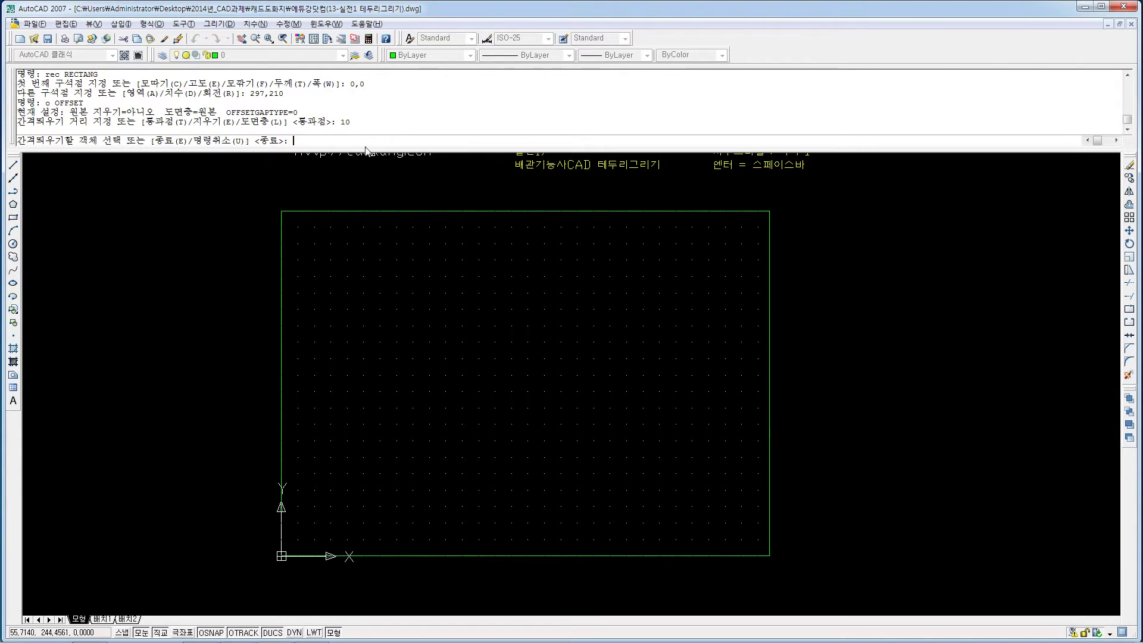
{"action": "left_click", "coordinate": [458, 211]}
{"action": "left_click", "coordinate": [490, 270]}
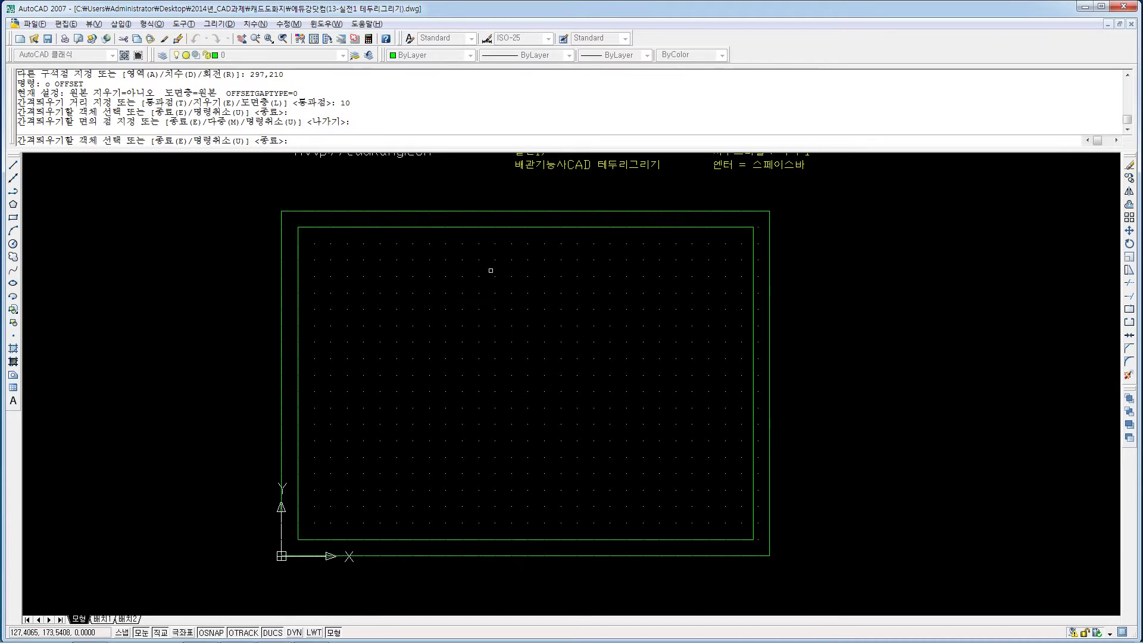
{"action": "key", "text": "Escape"}
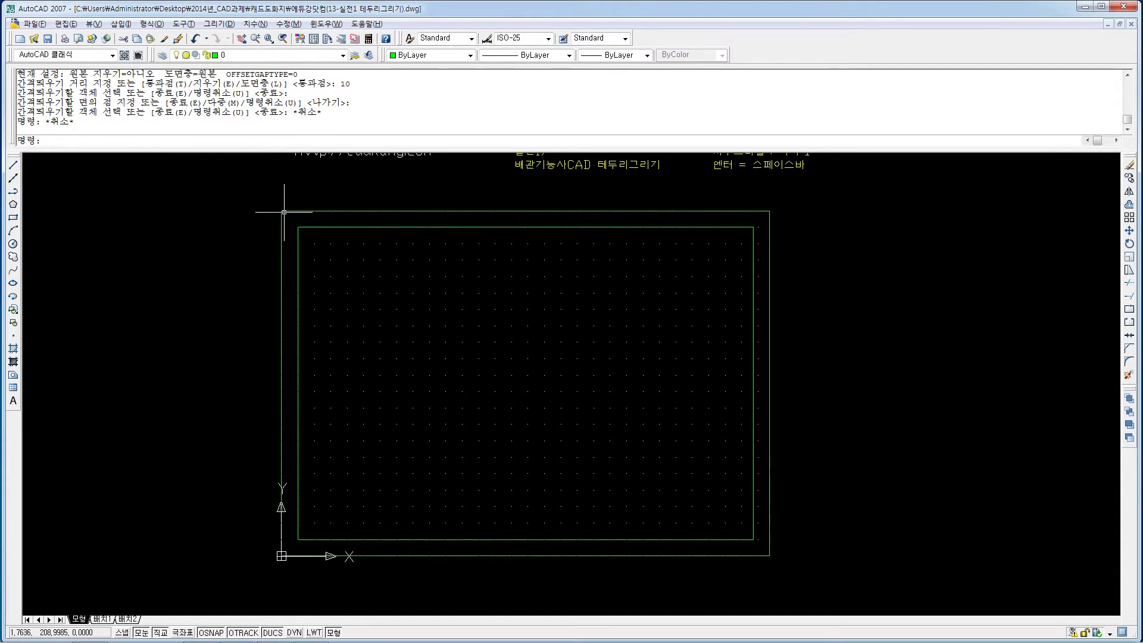
{"action": "left_click", "coordinate": [280, 210]}
{"action": "left_click", "coordinate": [774, 561]}
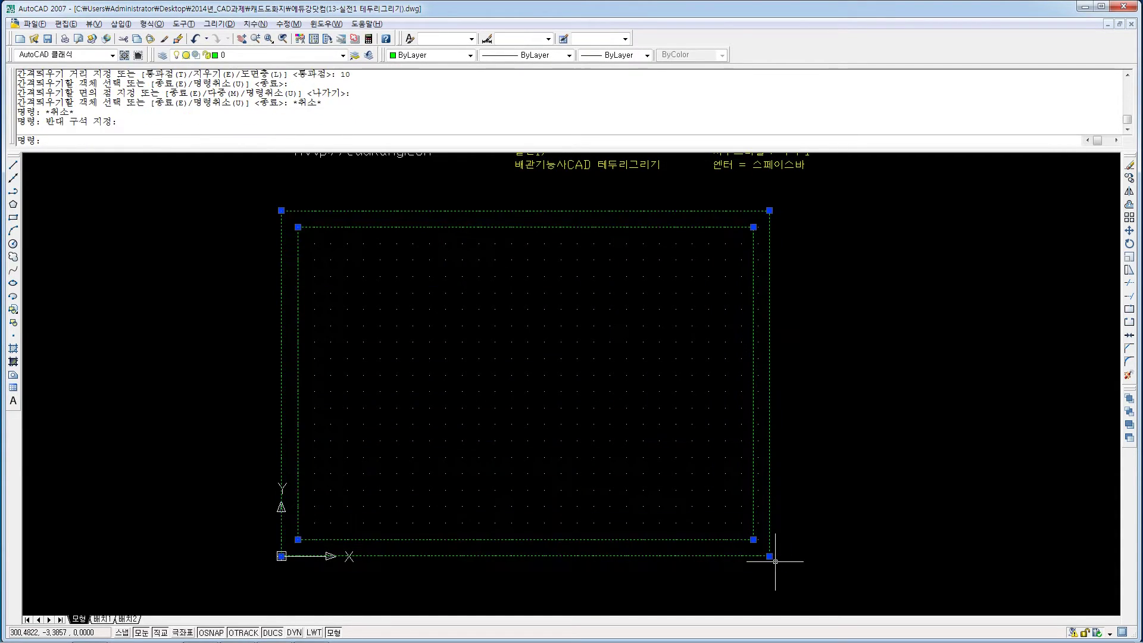
{"action": "key", "text": "Escape"}
{"action": "key", "text": "Escape"}
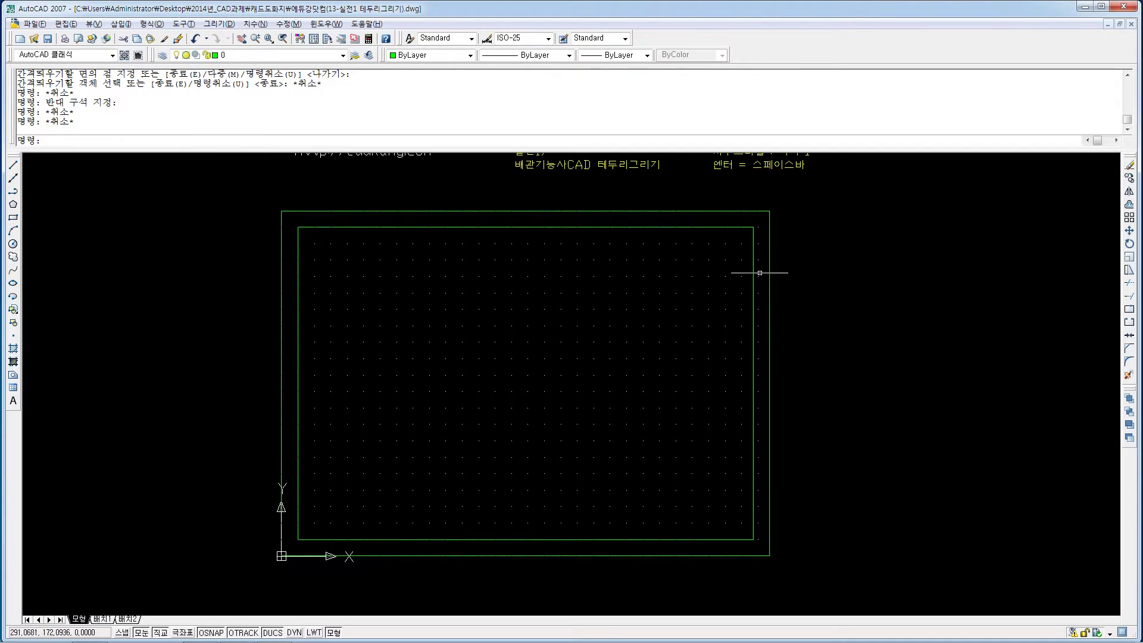
{"action": "middle_click_drag", "start_coordinate": [526, 326], "coordinate": [523, 322]}
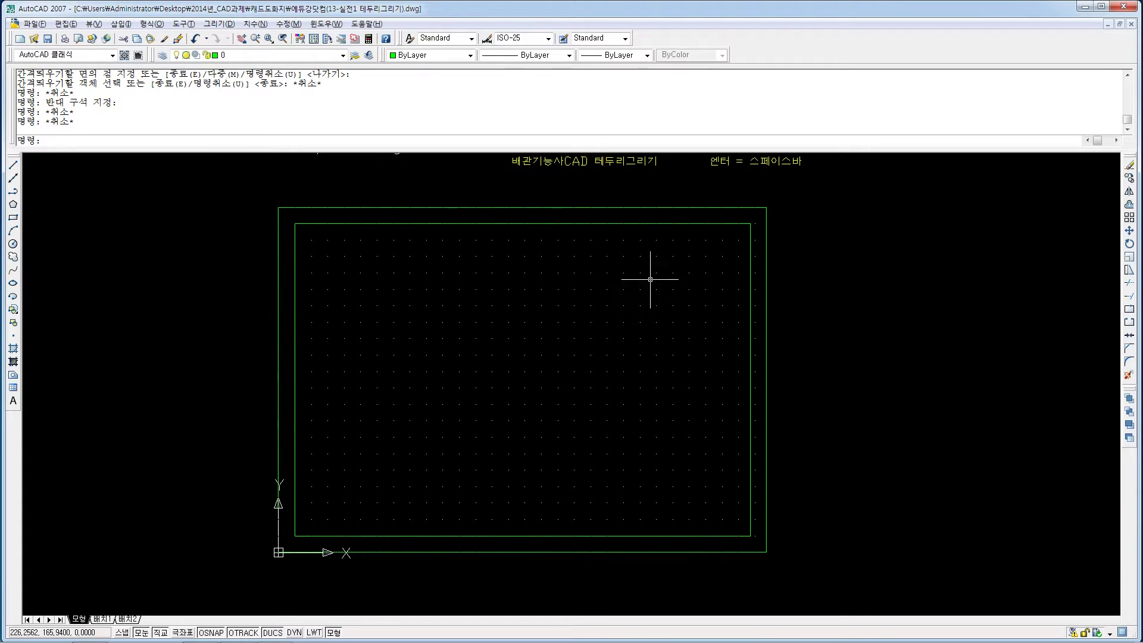
Offset the inner border rectangle a further 10 inward as a single object.
{"action": "scroll", "coordinate": [649, 223], "scroll_direction": "up", "scroll_amount": 1}
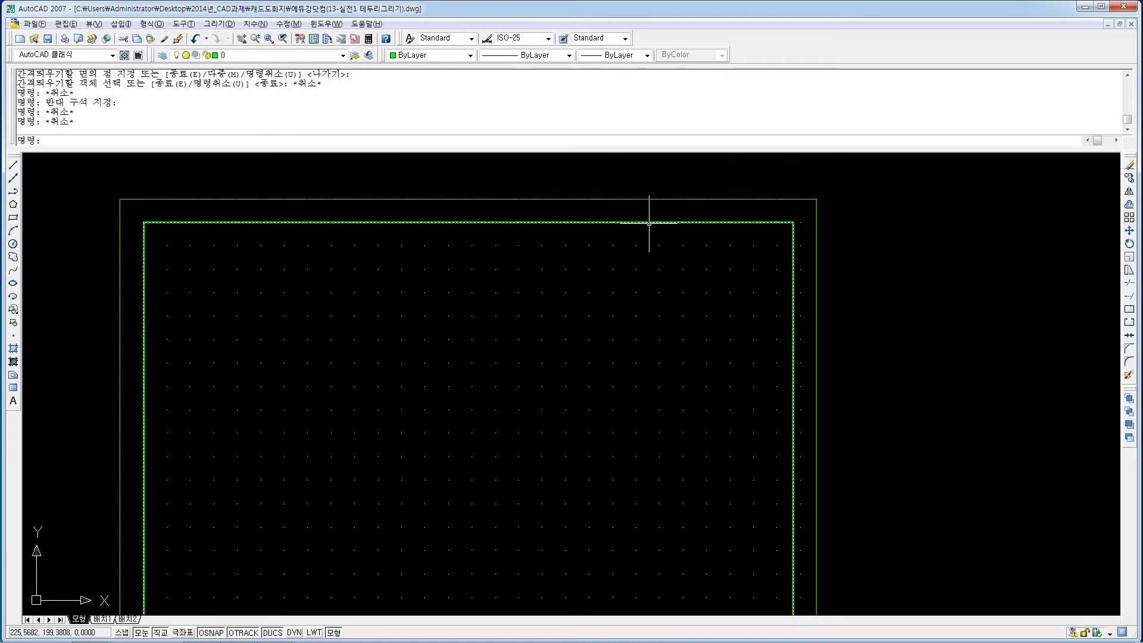
{"action": "left_click", "coordinate": [648, 222]}
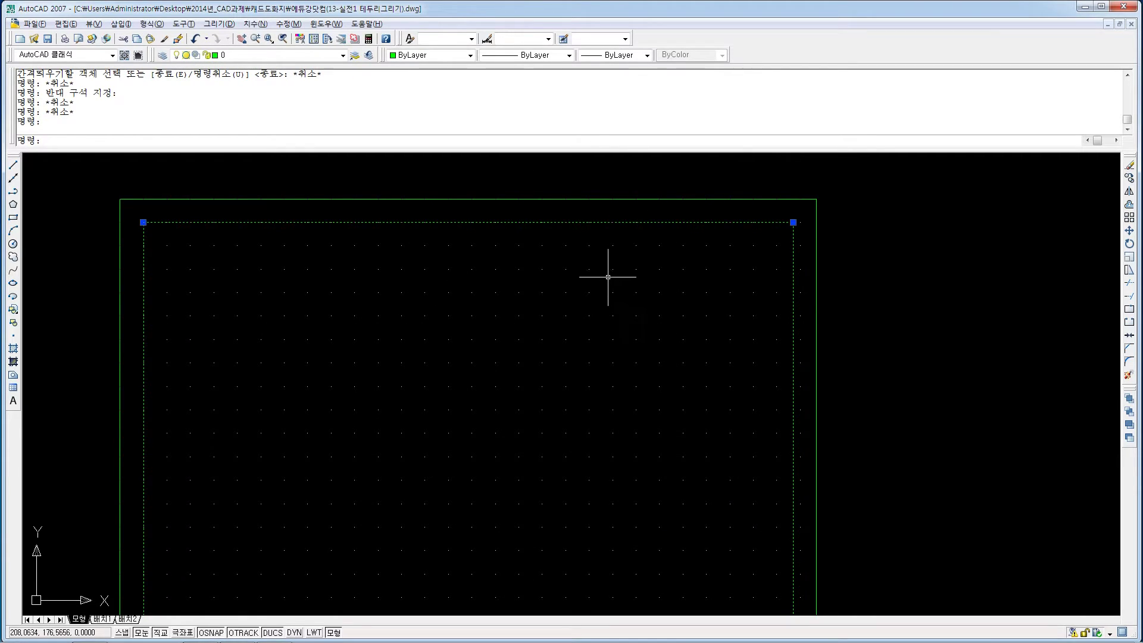
{"action": "key", "text": "Escape"}
{"action": "type", "text": "o"}
{"action": "key", "text": "Return"}
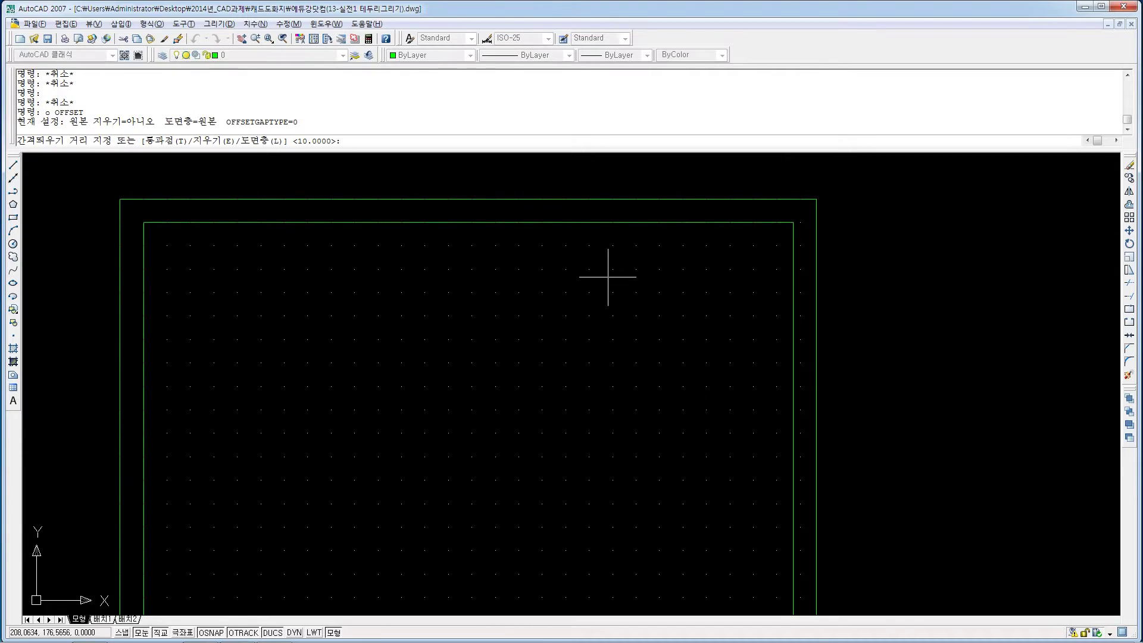
{"action": "type", "text": "10"}
{"action": "key", "text": "Return"}
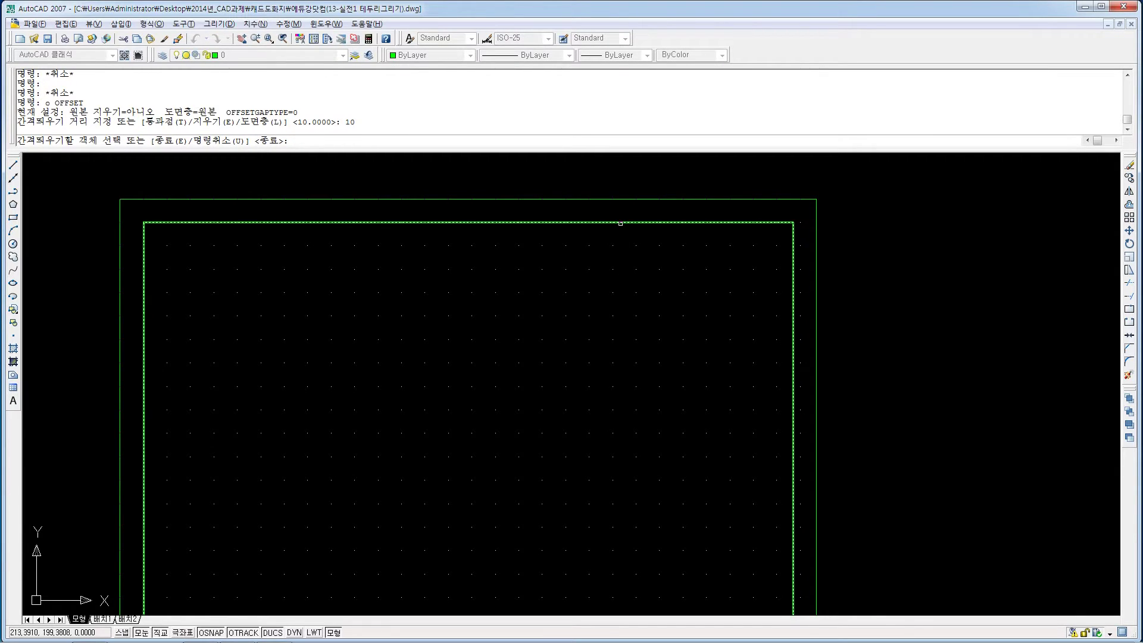
{"action": "left_click", "coordinate": [620, 224]}
{"action": "left_click", "coordinate": [620, 276]}
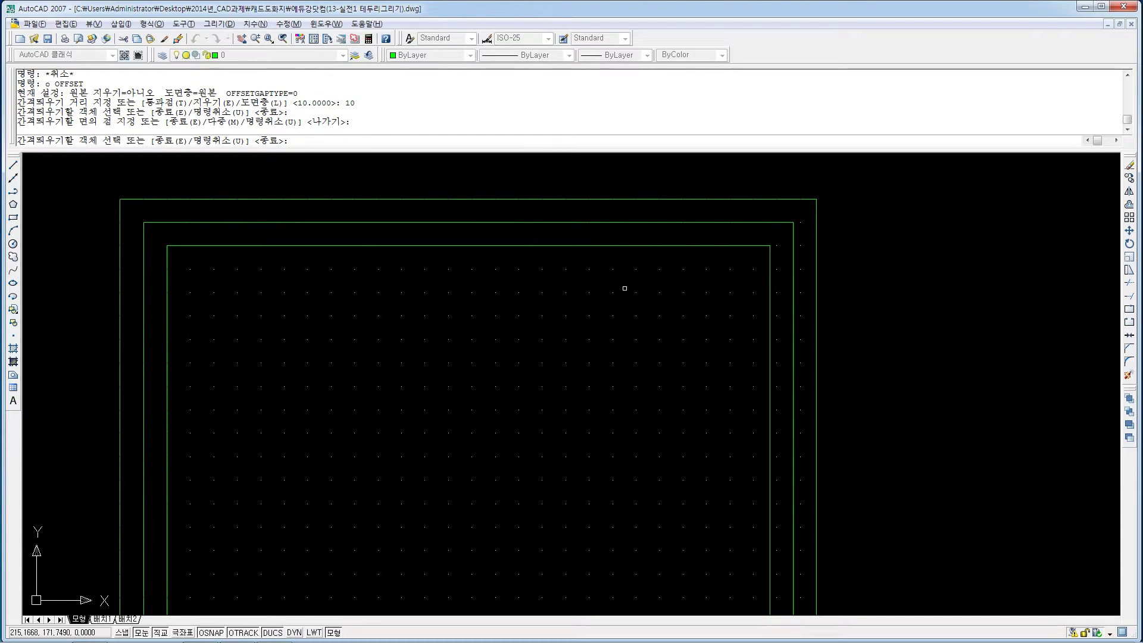
{"action": "key", "text": "Escape"}
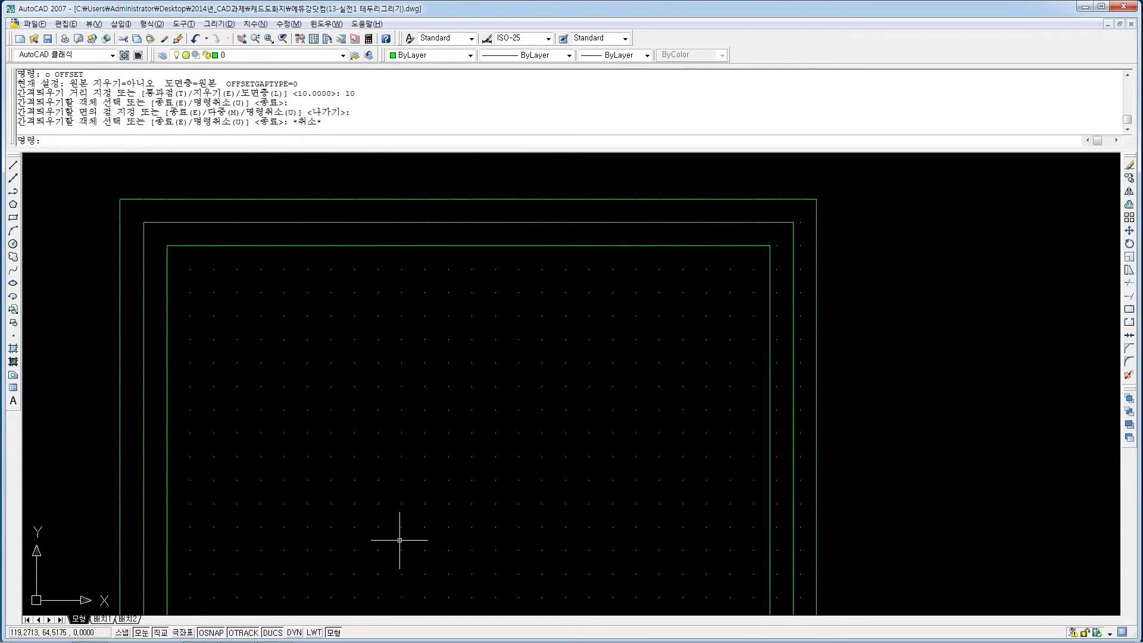
Delete the innermost offset rectangle.
{"action": "left_click", "coordinate": [431, 254]}
{"action": "left_click", "coordinate": [437, 247]}
{"action": "left_click", "coordinate": [445, 242]}
{"action": "left_click", "coordinate": [435, 291]}
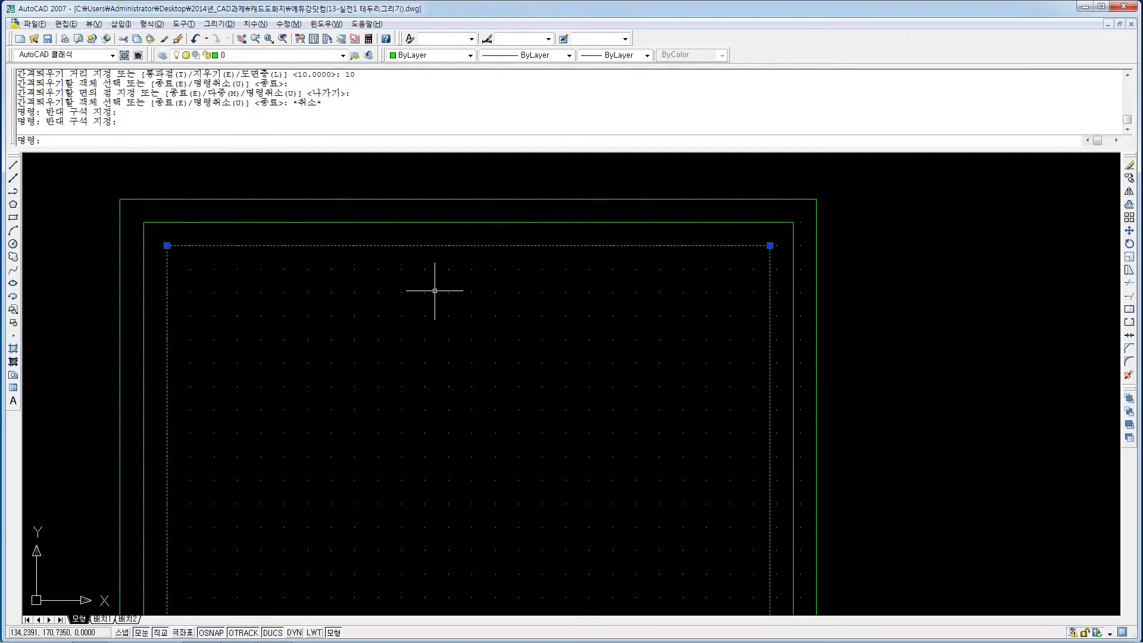
{"action": "key", "text": "Delete"}
Explode the inner border rectangle into separate lines.
{"action": "left_click", "coordinate": [403, 222]}
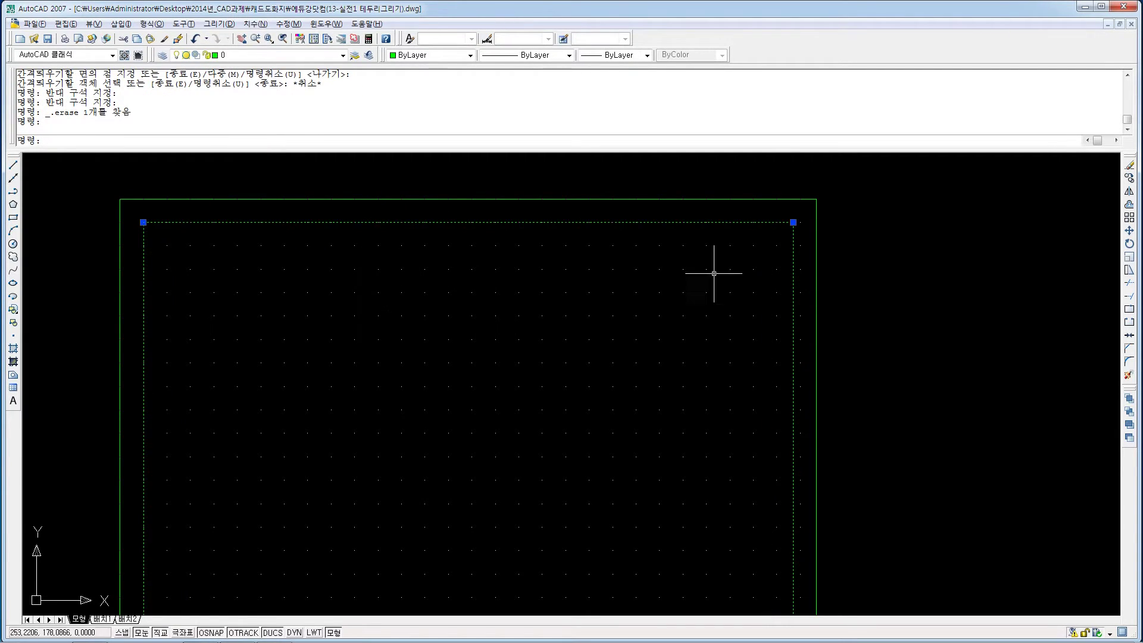
{"action": "middle_click_drag", "start_coordinate": [586, 352], "coordinate": [594, 304]}
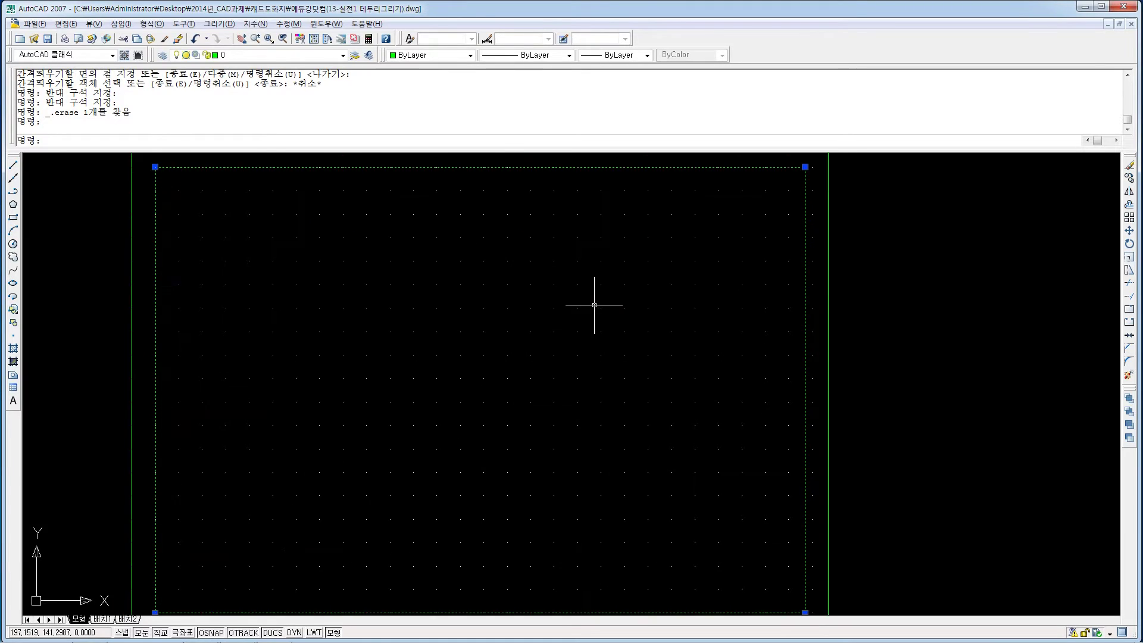
{"action": "scroll", "coordinate": [594, 304], "scroll_direction": "down", "scroll_amount": 2}
{"action": "scroll", "coordinate": [594, 327], "scroll_direction": "up", "scroll_amount": 1}
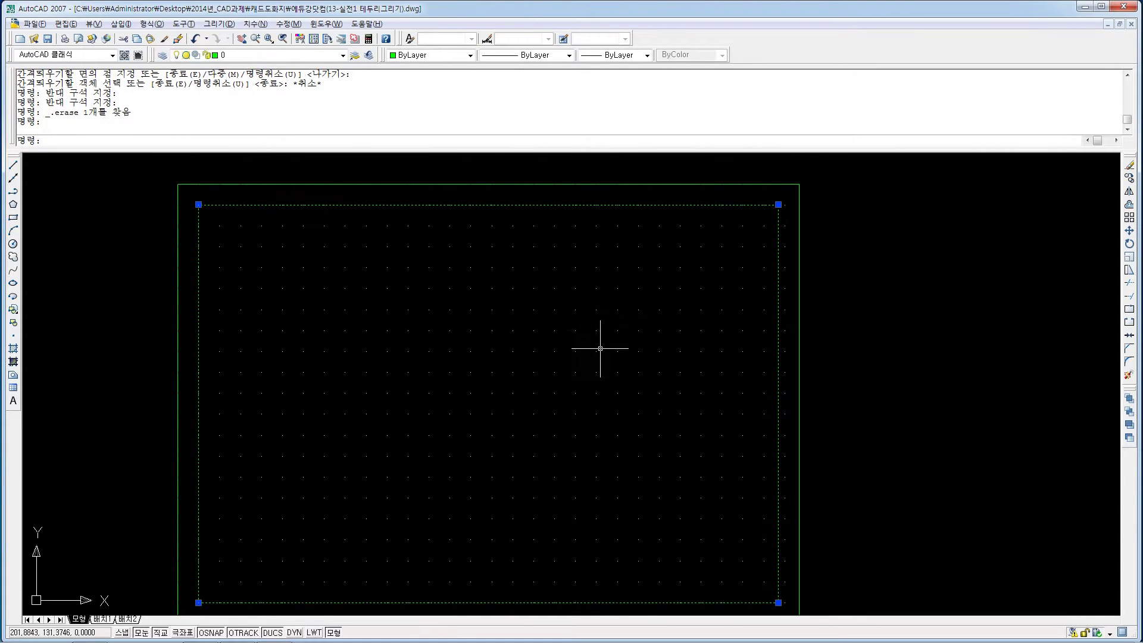
{"action": "middle_click_drag", "start_coordinate": [600, 348], "coordinate": [598, 328]}
{"action": "key", "text": "Escape"}
{"action": "key", "text": "Escape"}
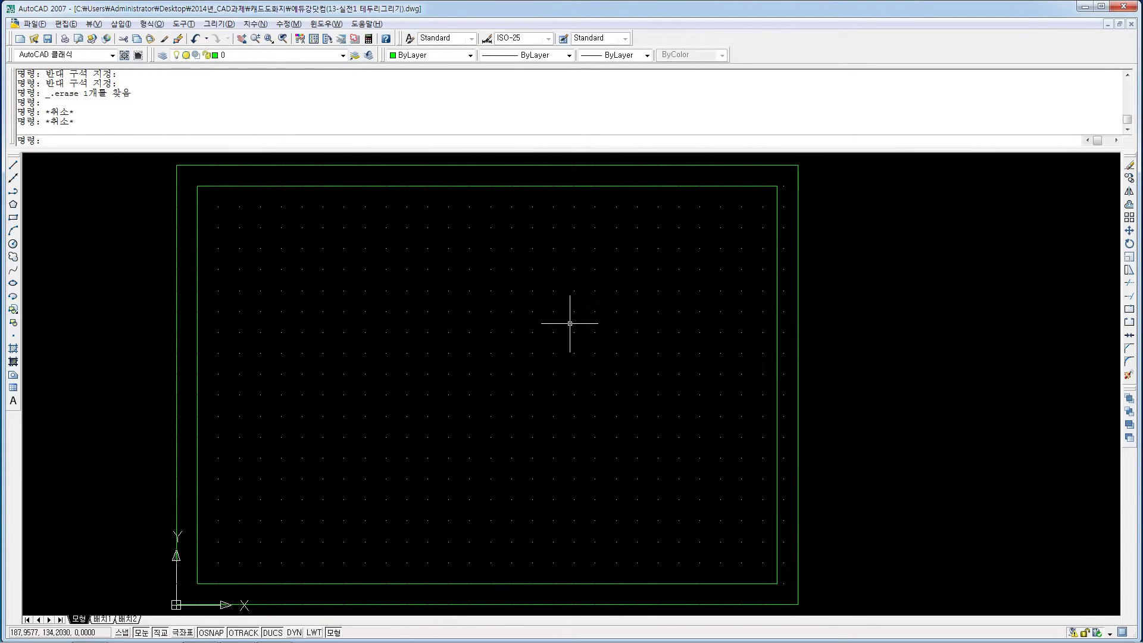
{"action": "type", "text": "x"}
{"action": "key", "text": "Return"}
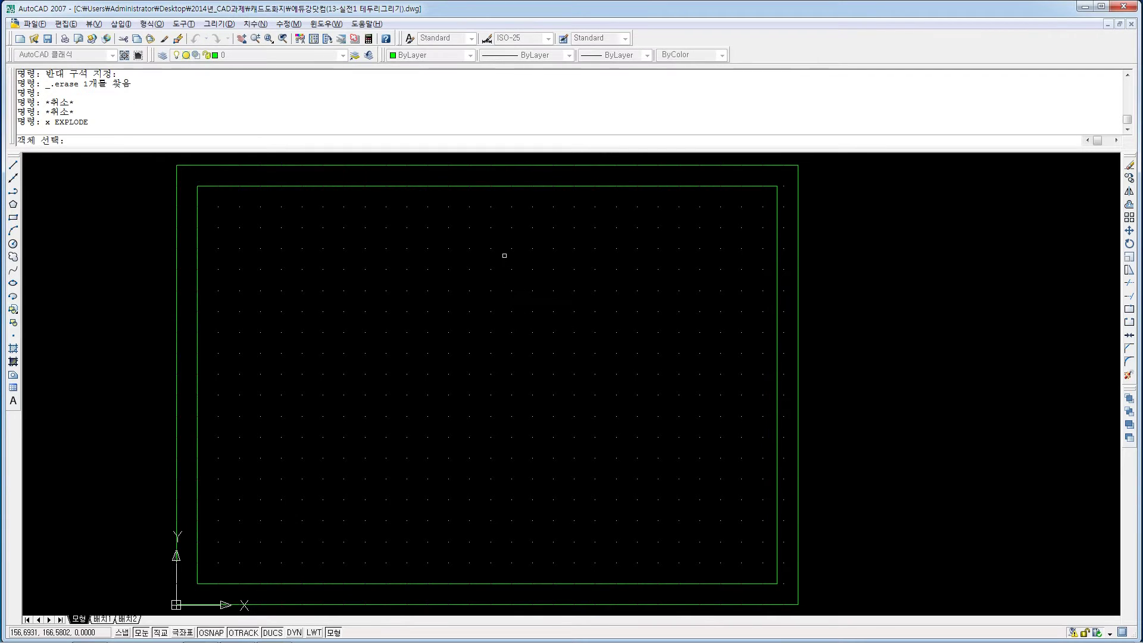
{"action": "left_click", "coordinate": [526, 187]}
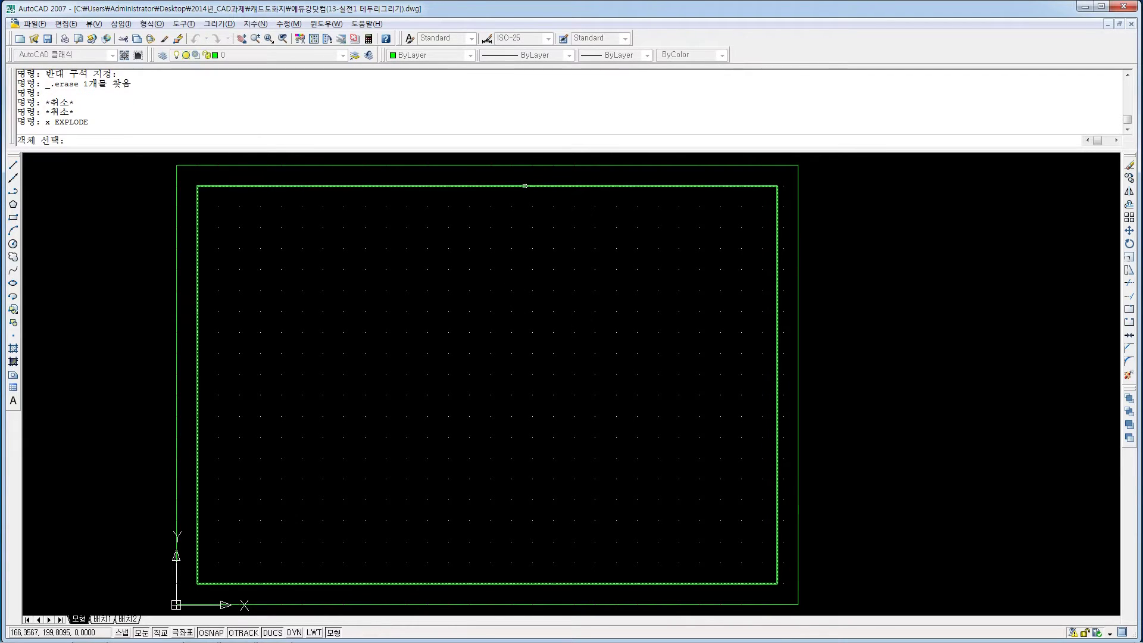
{"action": "left_click", "coordinate": [524, 186]}
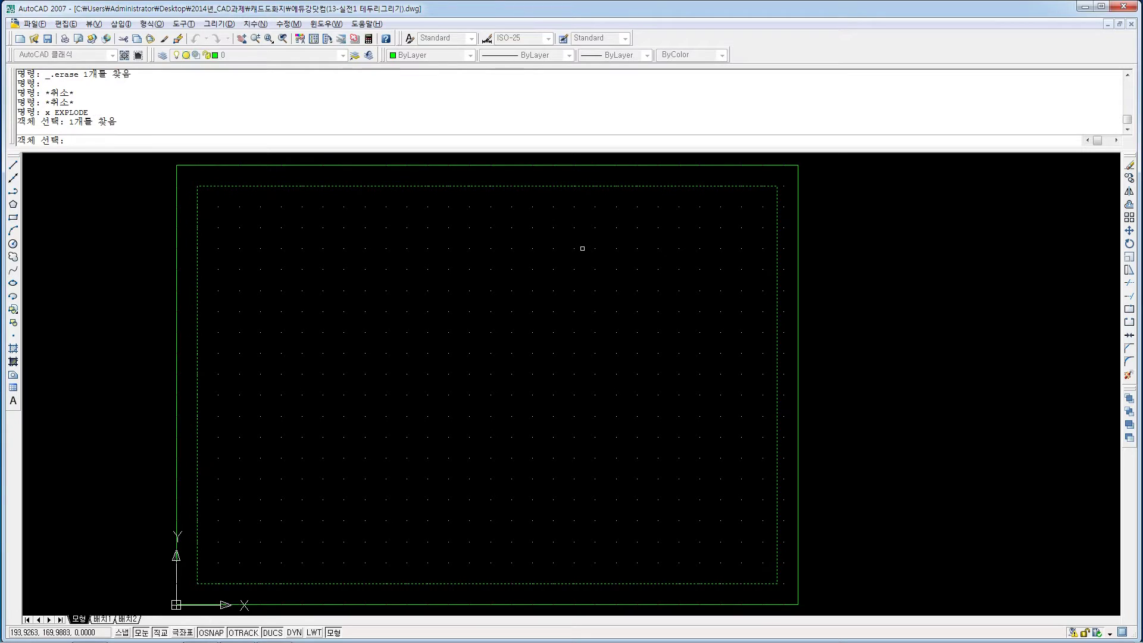
{"action": "key", "text": "Return"}
Select the four sides of the inner border one by one to check that they are separate lines.
{"action": "left_click", "coordinate": [594, 180]}
{"action": "left_click", "coordinate": [582, 228]}
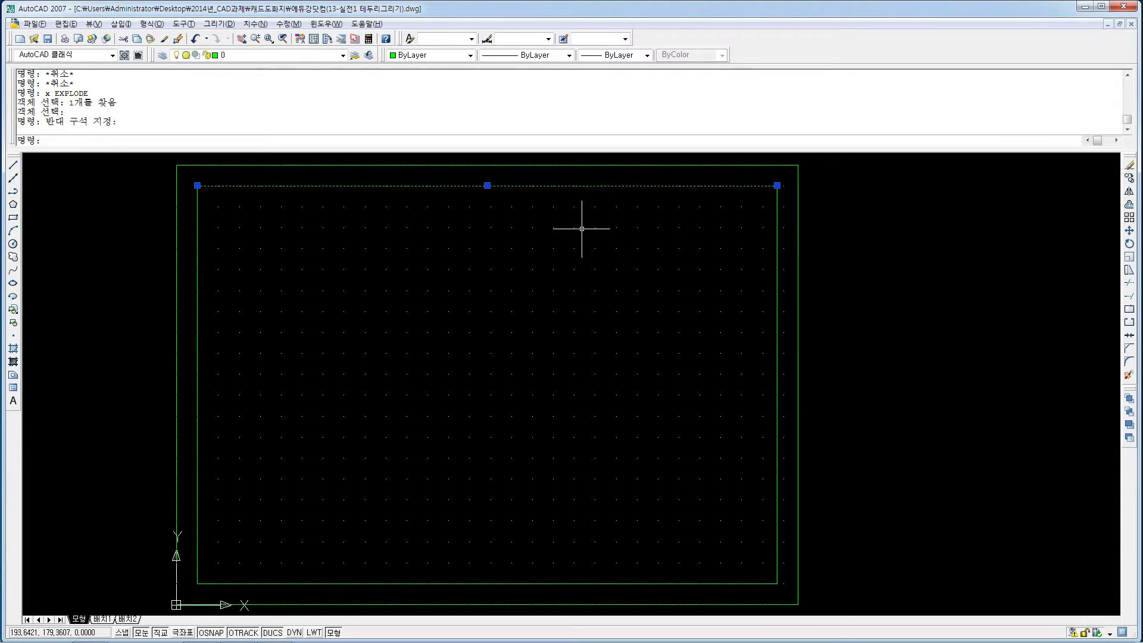
{"action": "left_click", "coordinate": [793, 269]}
{"action": "left_click", "coordinate": [744, 305]}
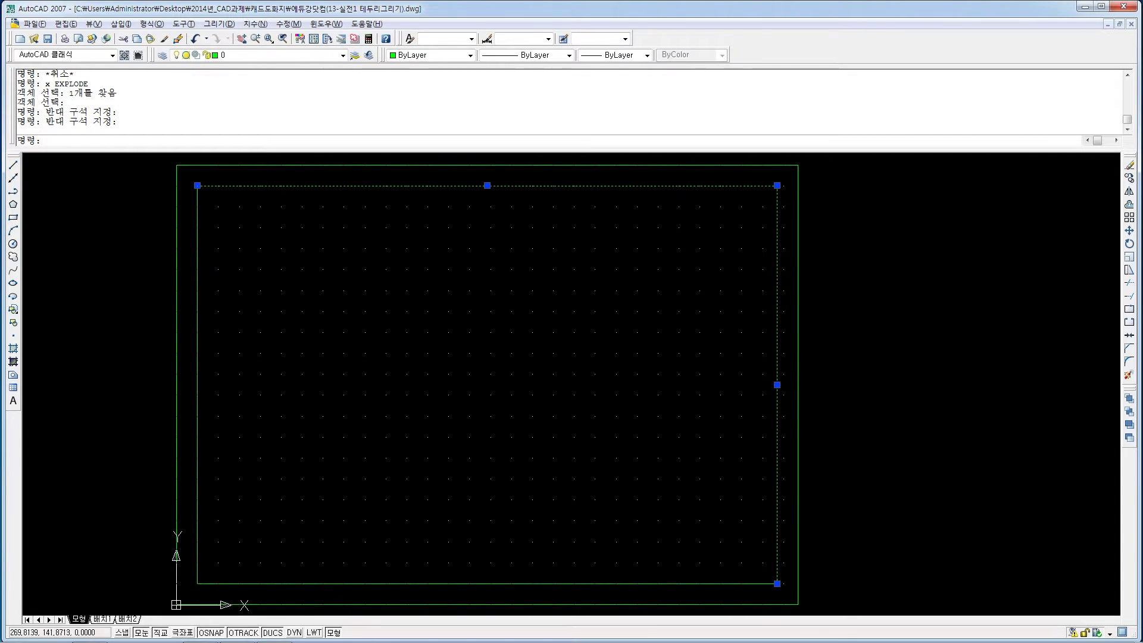
{"action": "left_click", "coordinate": [574, 481]}
{"action": "left_click", "coordinate": [485, 587]}
{"action": "left_click", "coordinate": [242, 387]}
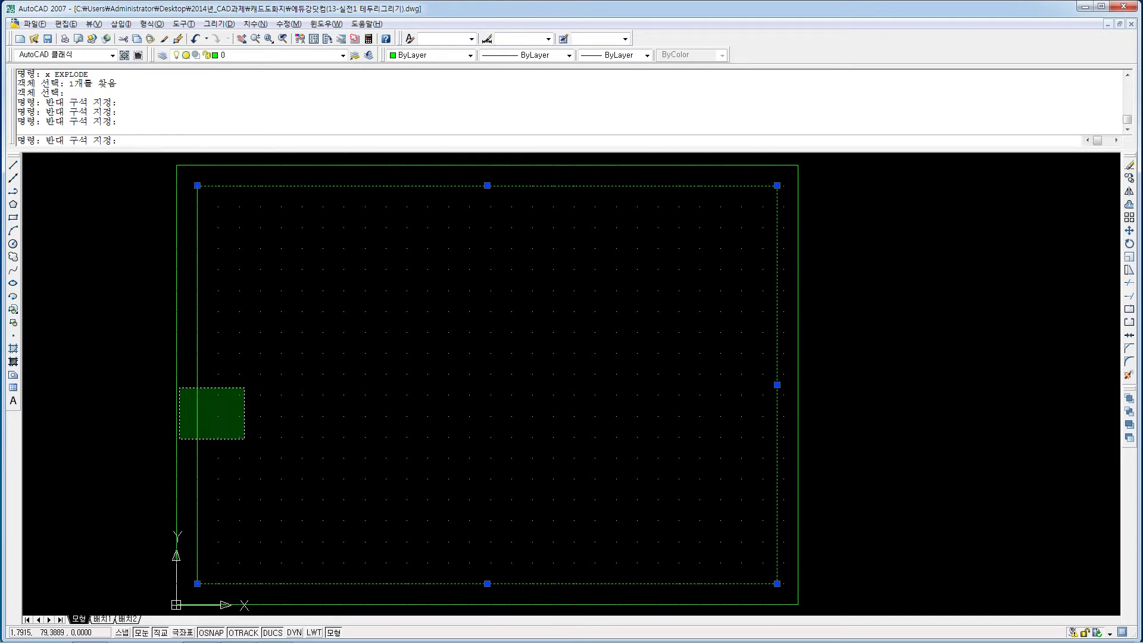
{"action": "left_click", "coordinate": [184, 437]}
{"action": "key", "text": "Escape"}
{"action": "key", "text": "Escape"}
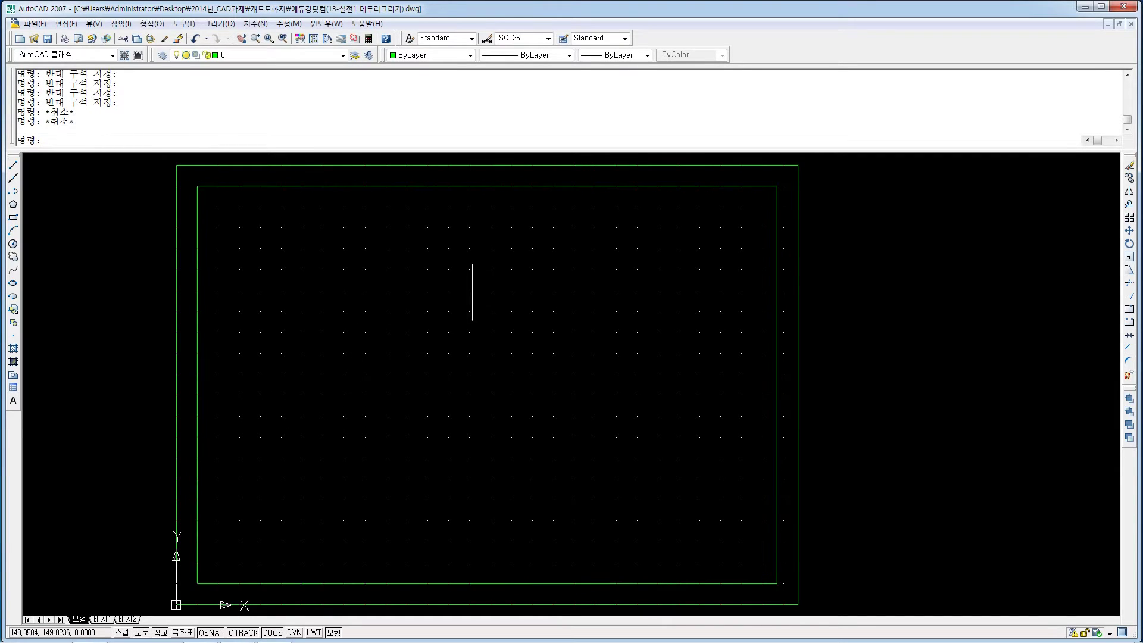
Select the inner border's top and left lines individually to check them, and clear the selection.
{"action": "left_click", "coordinate": [539, 176]}
{"action": "left_click", "coordinate": [522, 203]}
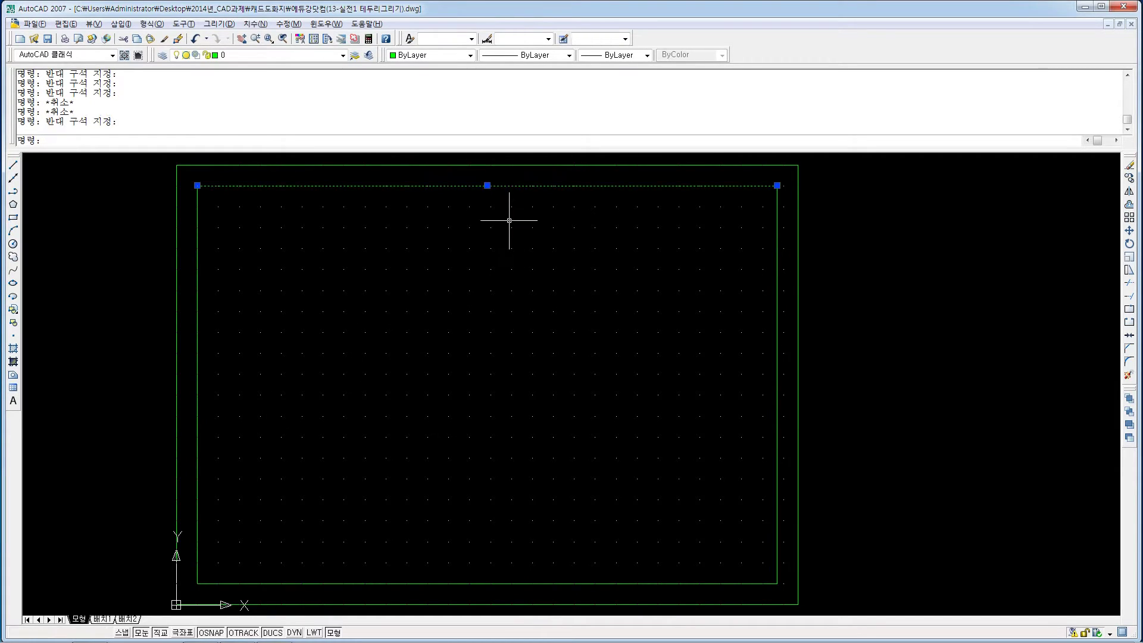
{"action": "key", "text": "Escape"}
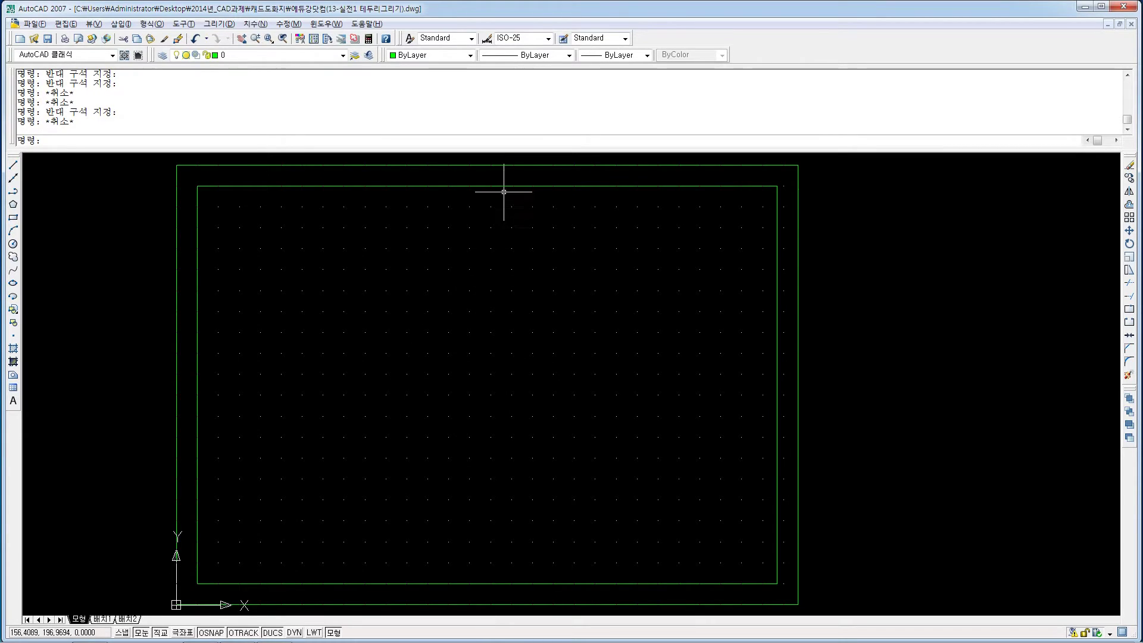
{"action": "left_click", "coordinate": [528, 176]}
{"action": "left_click", "coordinate": [528, 179]}
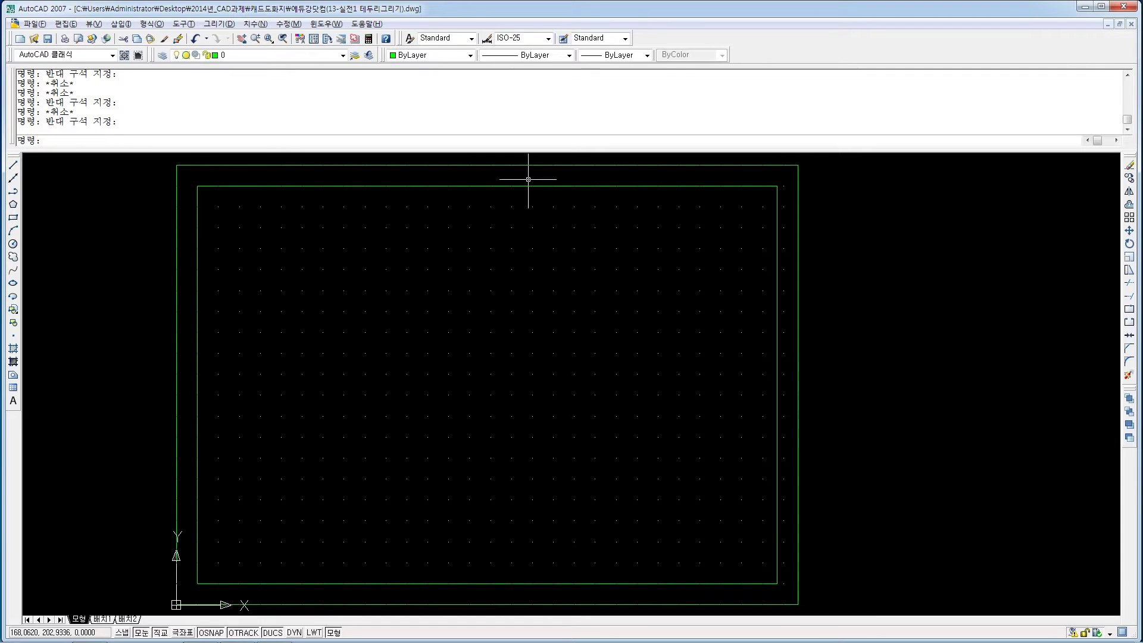
{"action": "left_click", "coordinate": [526, 179]}
{"action": "left_click", "coordinate": [497, 206]}
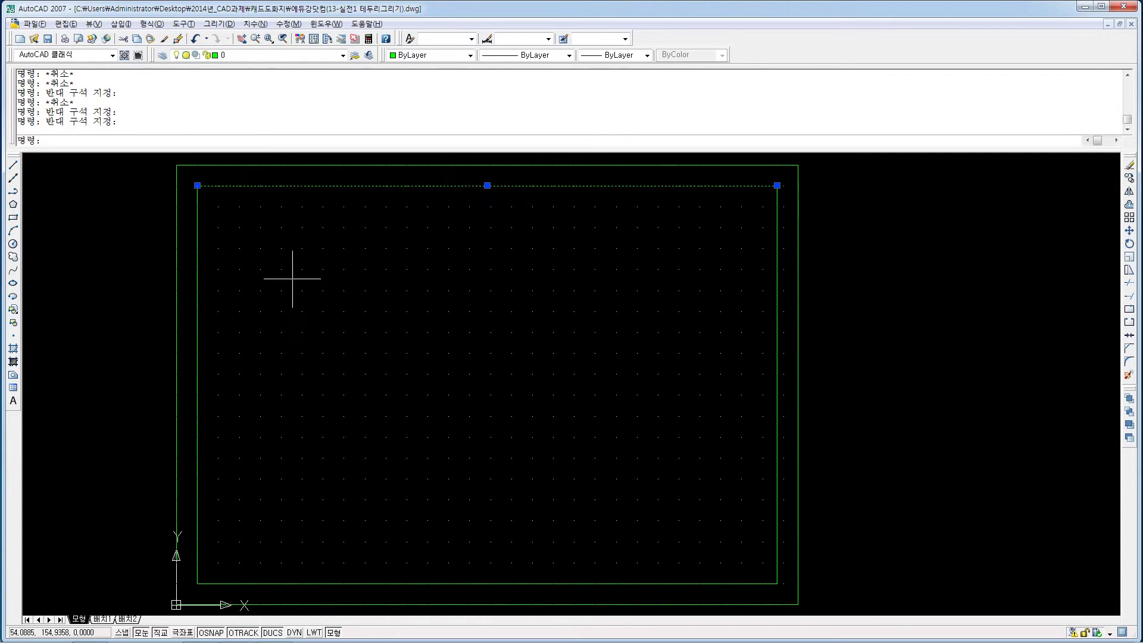
{"action": "left_click", "coordinate": [271, 284]}
{"action": "left_click", "coordinate": [181, 342]}
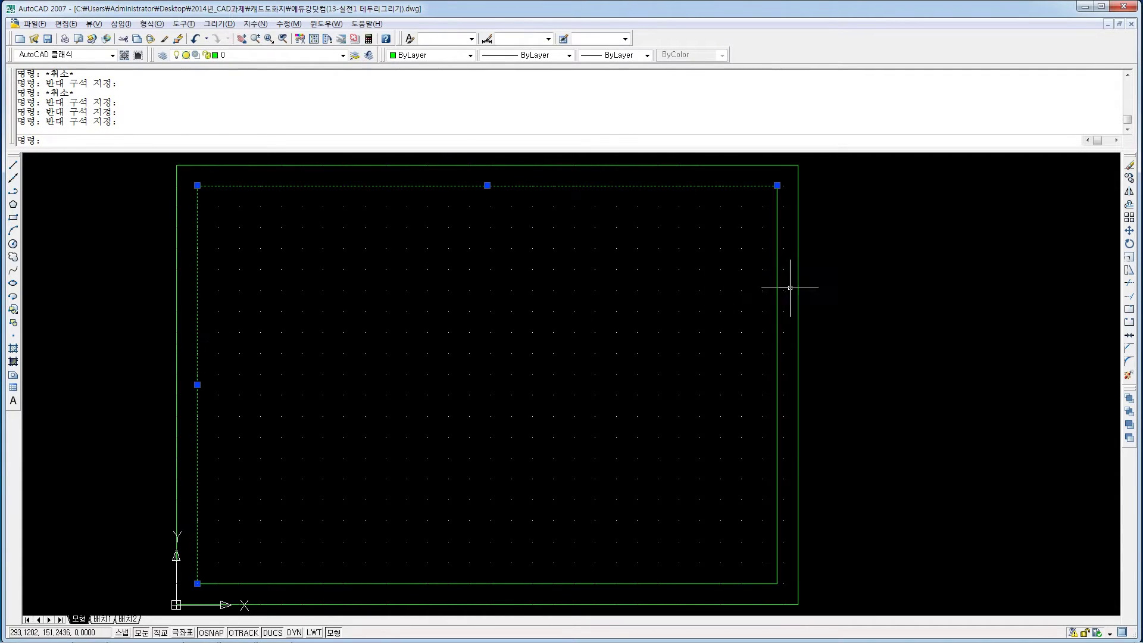
{"action": "key", "text": "Escape"}
{"action": "key", "text": "Escape"}
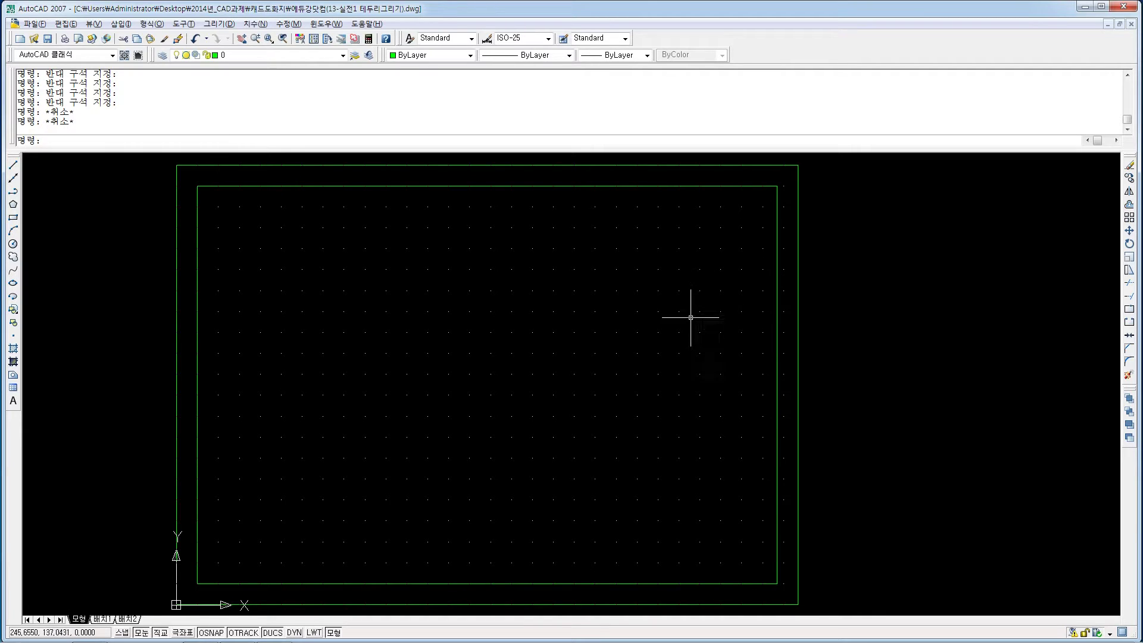
Offset the inner border's top line downward by 8.
{"action": "type", "text": "o"}
{"action": "key", "text": "Return"}
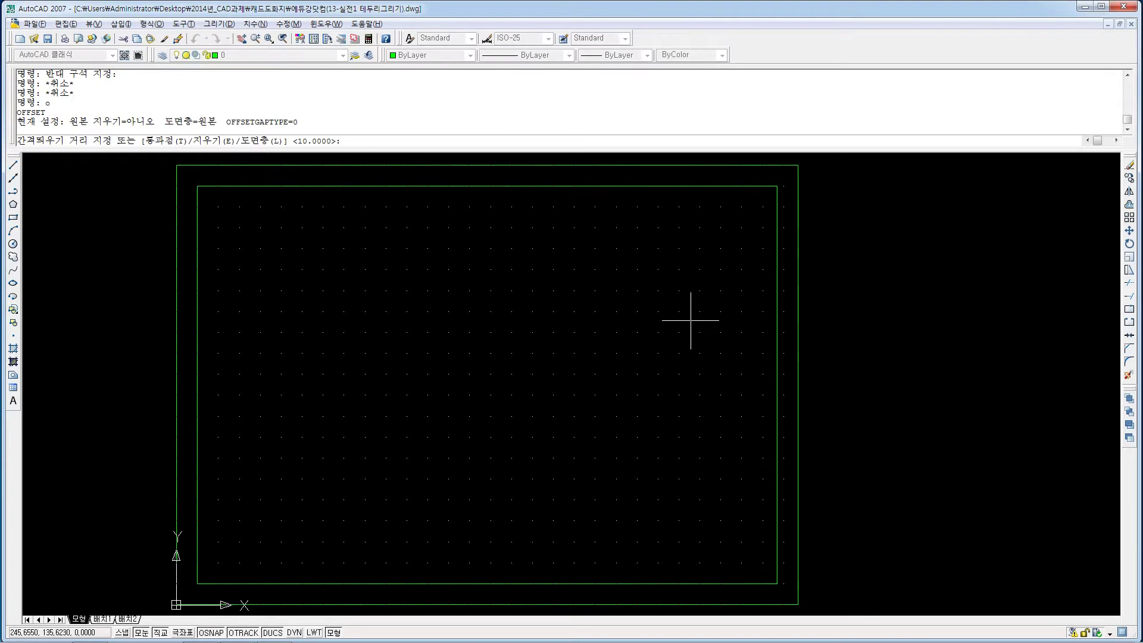
{"action": "type", "text": "8"}
{"action": "key", "text": "Return"}
{"action": "left_click", "coordinate": [660, 188]}
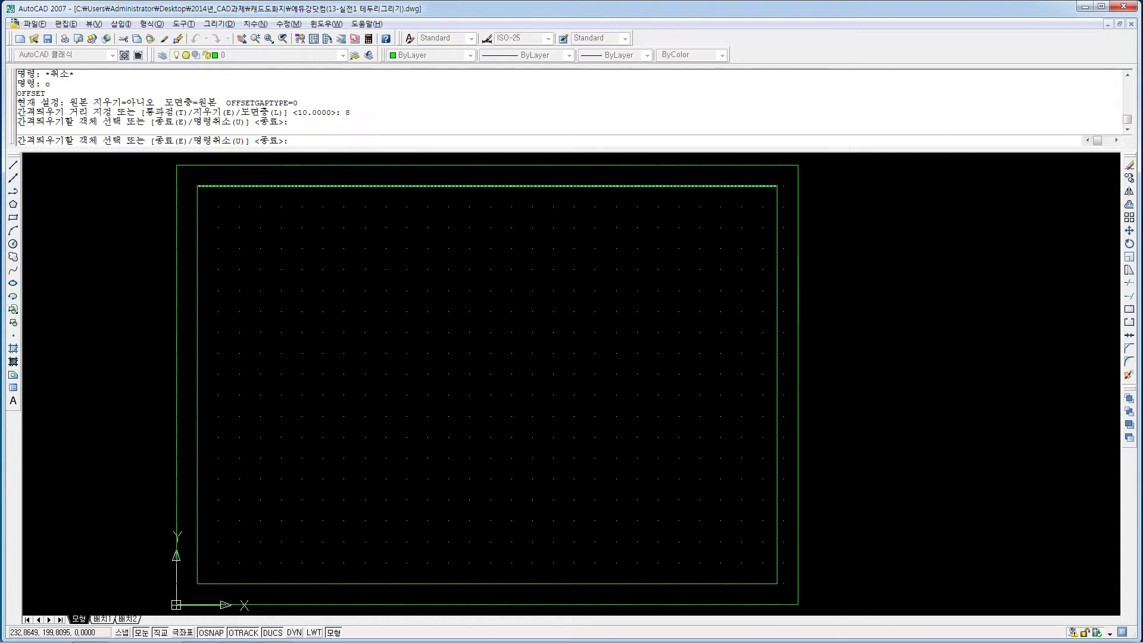
{"action": "left_click", "coordinate": [660, 222]}
{"action": "key", "text": "Escape"}
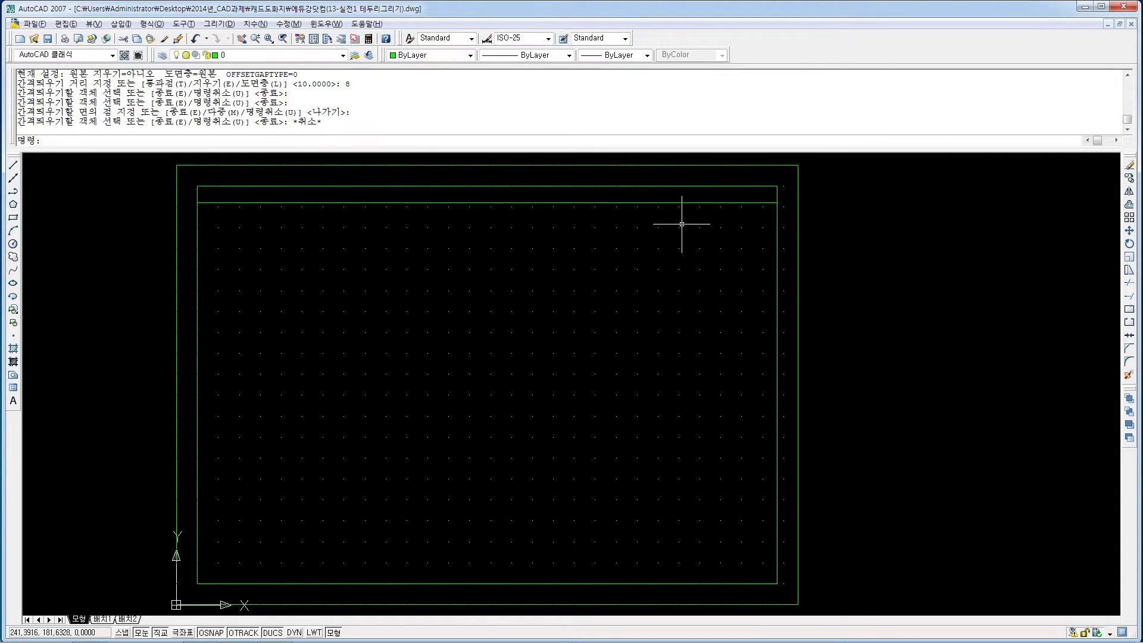
Offset the lowest horizontal line downward by 8 repeatedly, adding eight more row lines.
{"action": "type", "text": "o"}
{"action": "key", "text": "Return"}
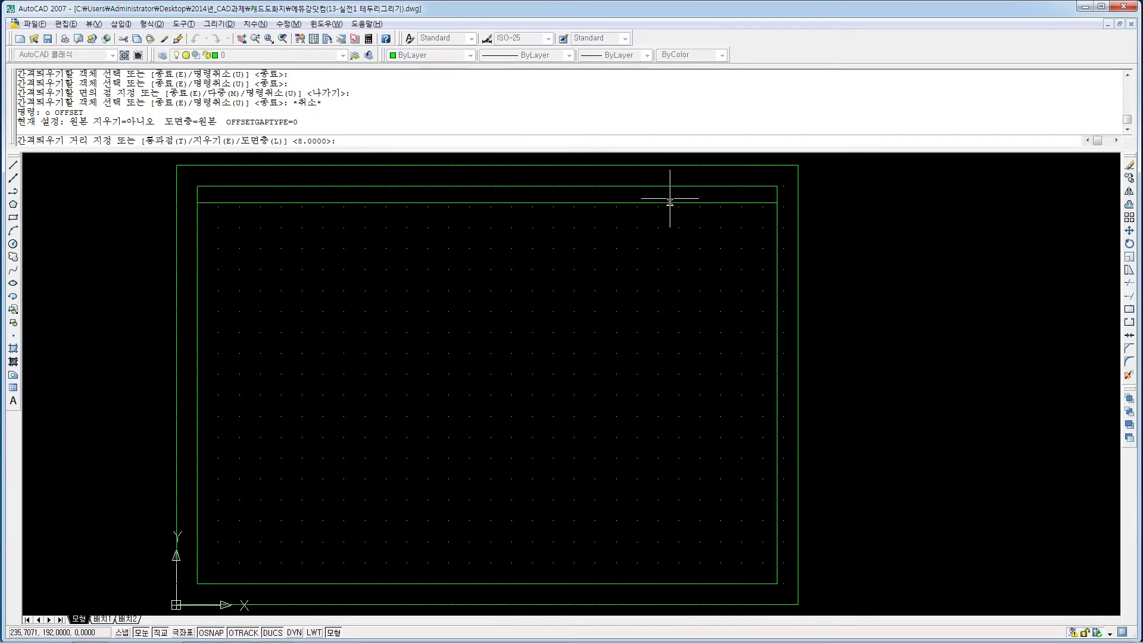
{"action": "key", "text": "Return"}
{"action": "left_click", "coordinate": [662, 204]}
{"action": "left_click", "coordinate": [664, 224]}
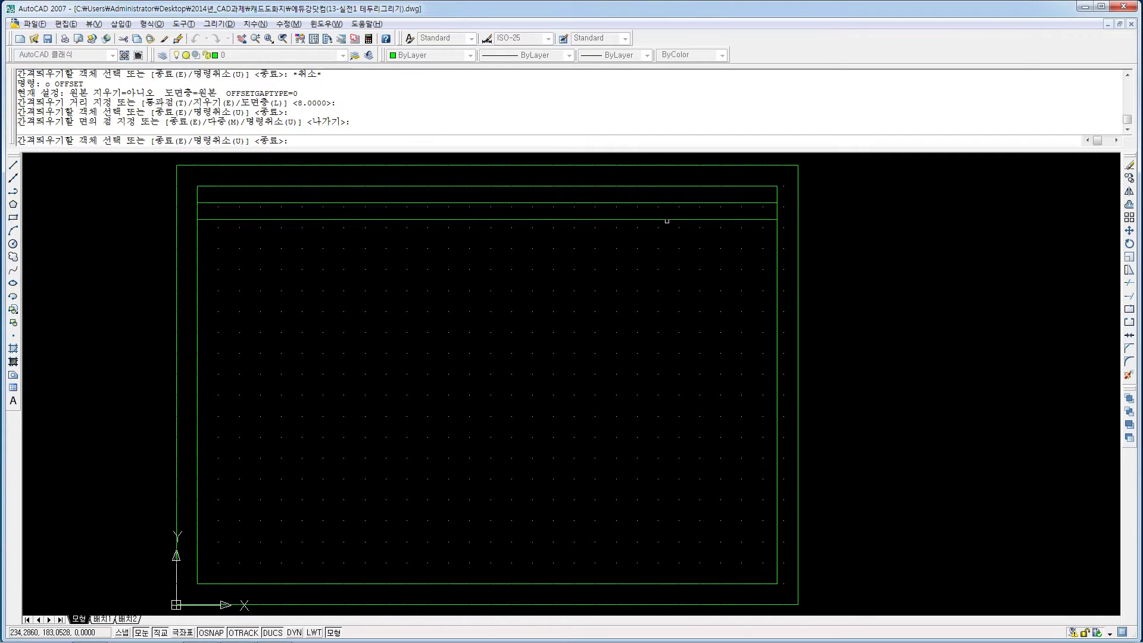
{"action": "left_click", "coordinate": [666, 219]}
{"action": "left_click", "coordinate": [667, 232]}
{"action": "left_click", "coordinate": [668, 236]}
{"action": "left_click", "coordinate": [669, 250]}
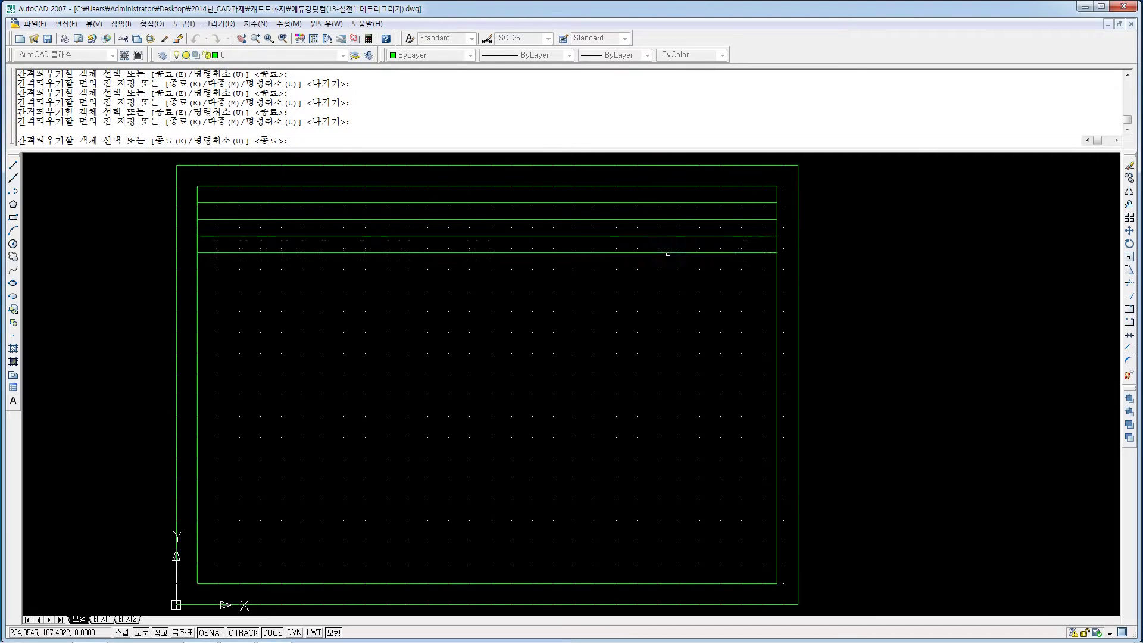
{"action": "left_click", "coordinate": [668, 256]}
{"action": "left_click", "coordinate": [669, 253]}
{"action": "left_click", "coordinate": [672, 277]}
{"action": "left_click", "coordinate": [674, 270]}
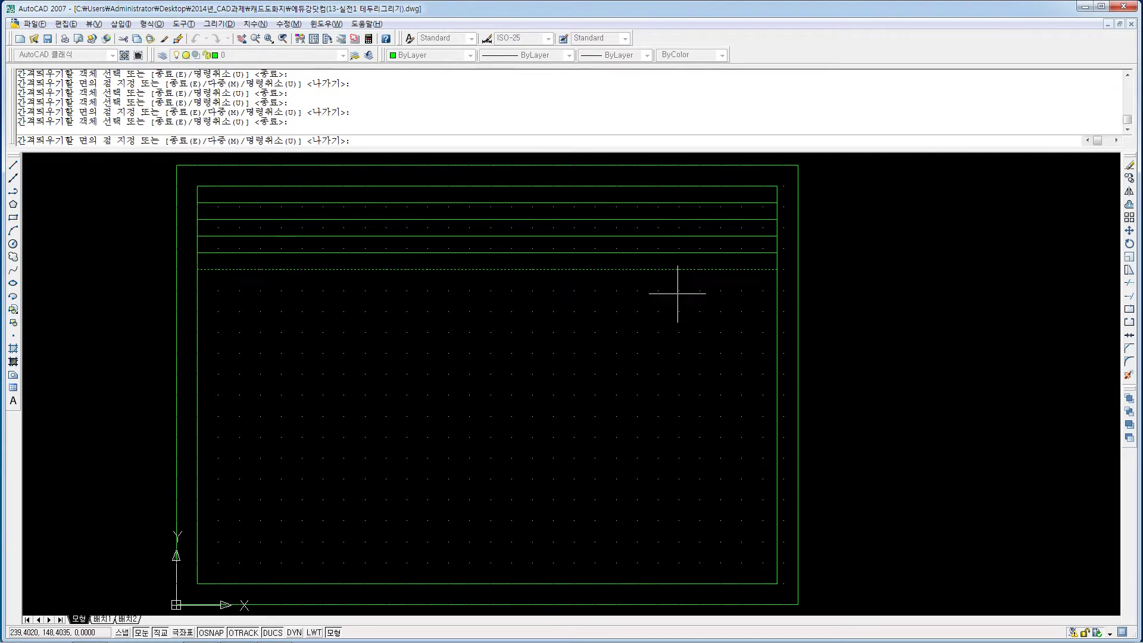
{"action": "left_click", "coordinate": [676, 297]}
{"action": "left_click", "coordinate": [679, 290]}
{"action": "left_click", "coordinate": [680, 286]}
{"action": "left_click", "coordinate": [678, 300]}
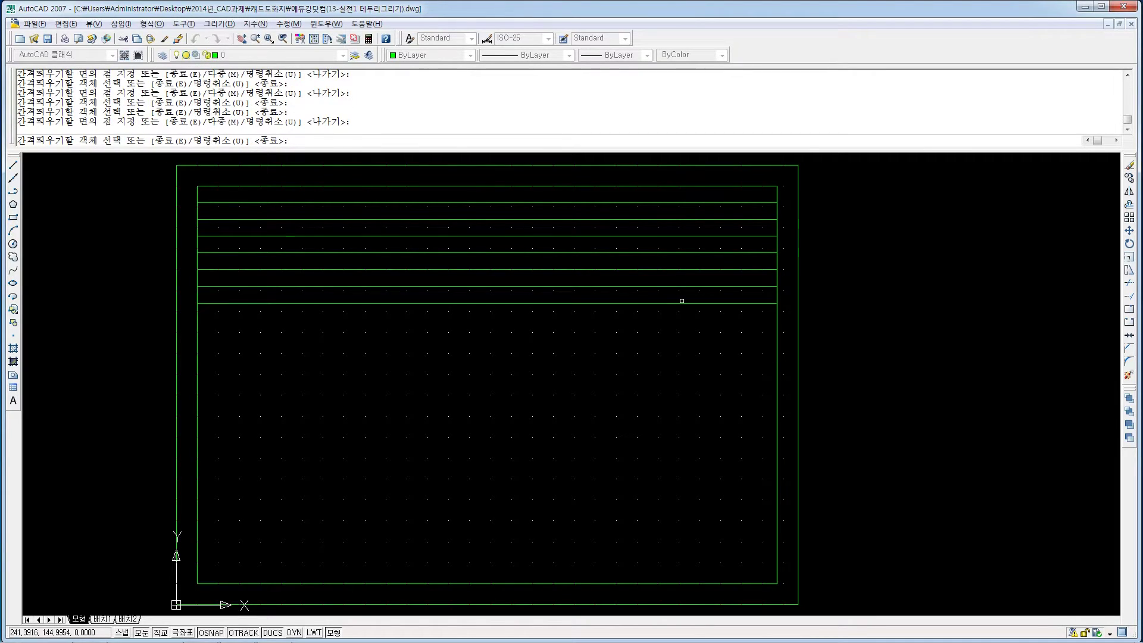
{"action": "left_click", "coordinate": [681, 302]}
{"action": "left_click", "coordinate": [681, 325]}
{"action": "left_click", "coordinate": [680, 320]}
{"action": "left_click", "coordinate": [676, 340]}
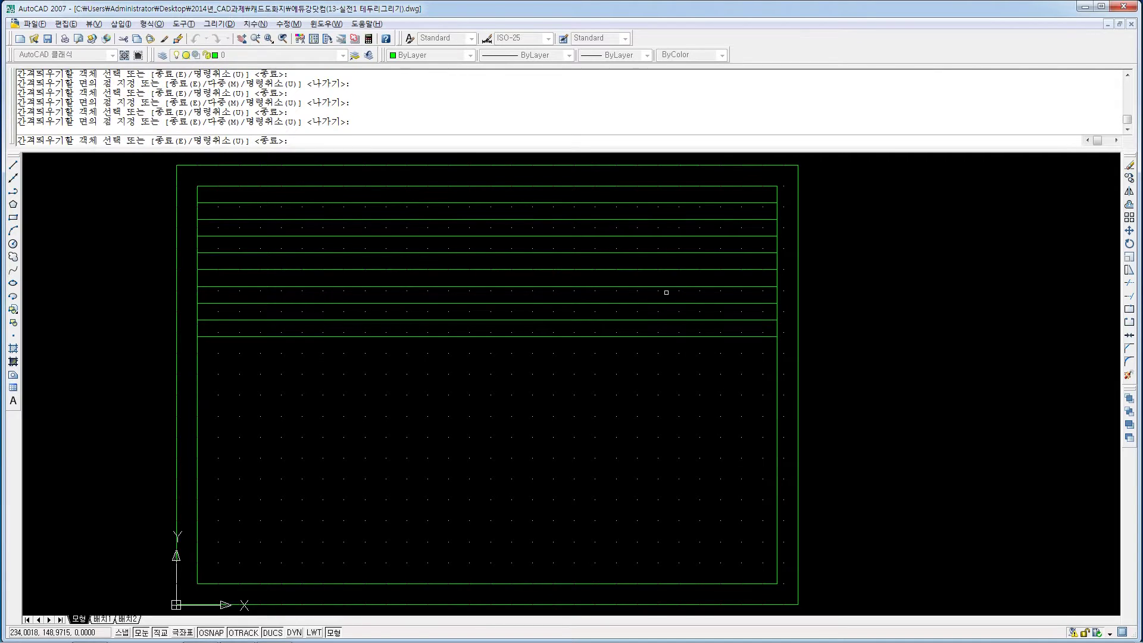
{"action": "key", "text": "Escape"}
{"action": "key", "text": "Escape"}
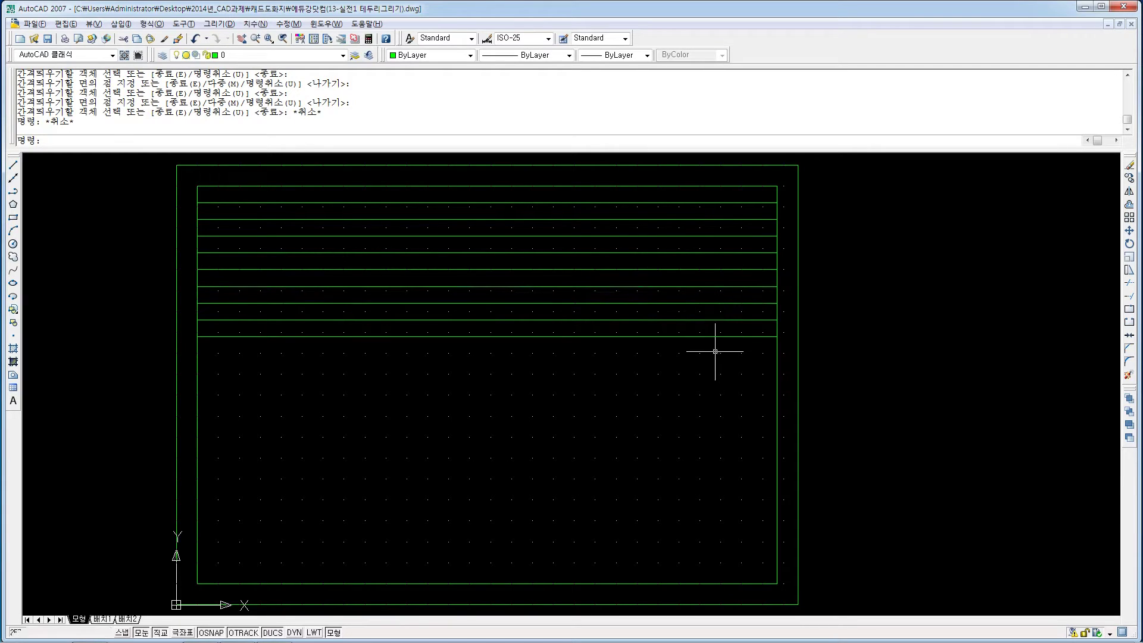
Offset the inner border's right line inward by 12.
{"action": "type", "text": "o"}
{"action": "key", "text": "Return"}
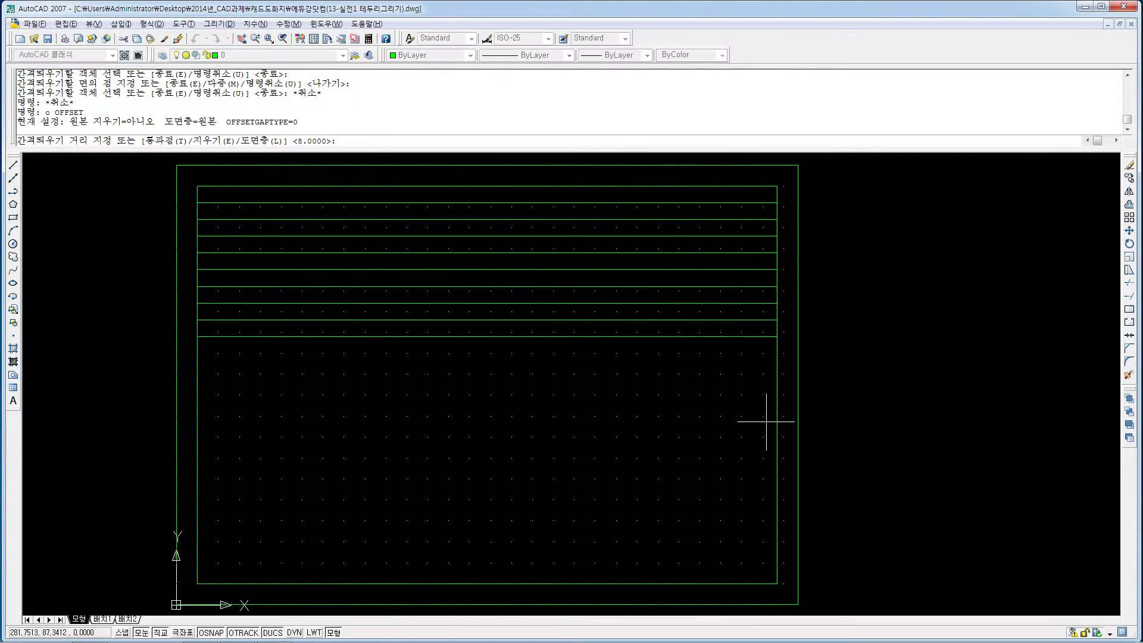
{"action": "type", "text": "12"}
{"action": "key", "text": "Return"}
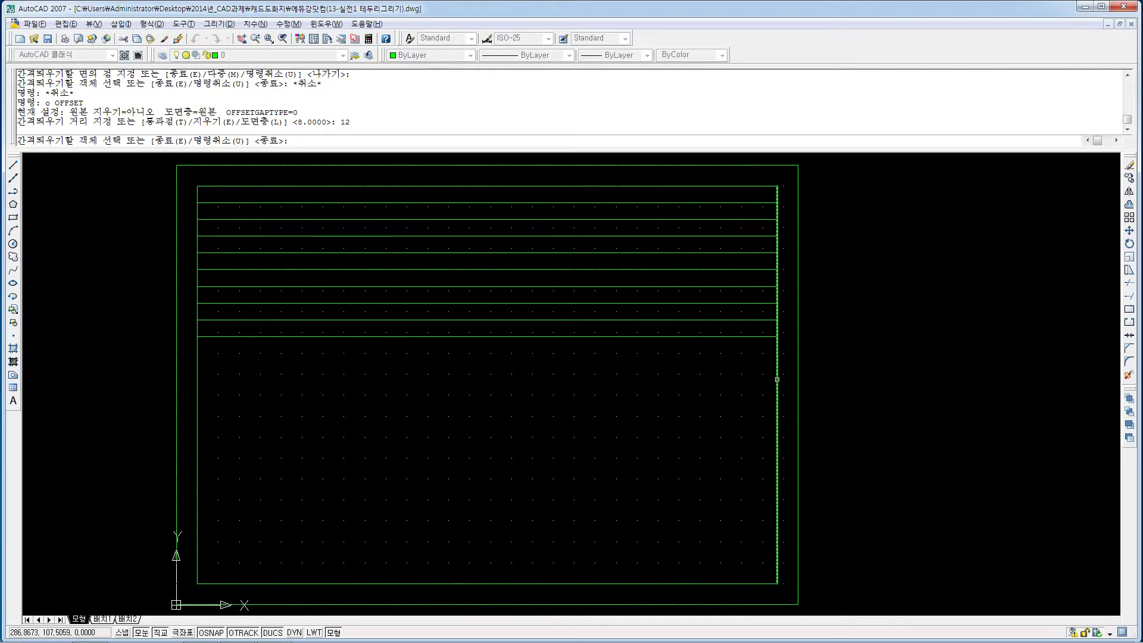
{"action": "left_click", "coordinate": [775, 380]}
{"action": "left_click", "coordinate": [775, 382]}
{"action": "left_click", "coordinate": [775, 382]}
{"action": "left_click", "coordinate": [775, 381]}
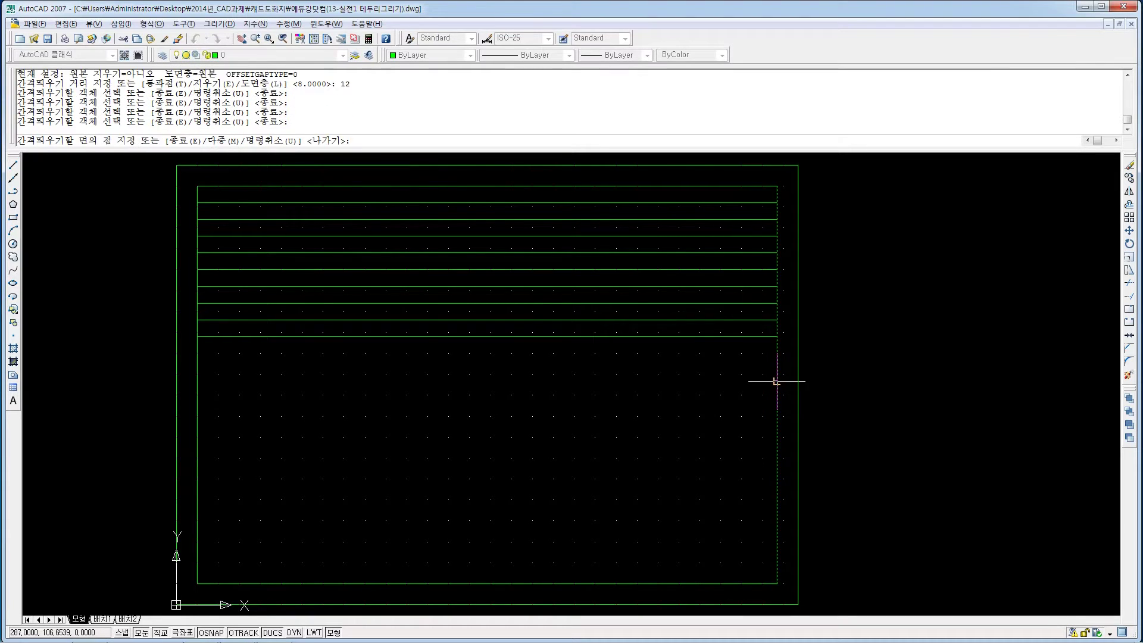
{"action": "left_click", "coordinate": [743, 410]}
{"action": "key", "text": "Escape"}
{"action": "type", "text": "ㅐ"}
{"action": "key", "text": "Return"}
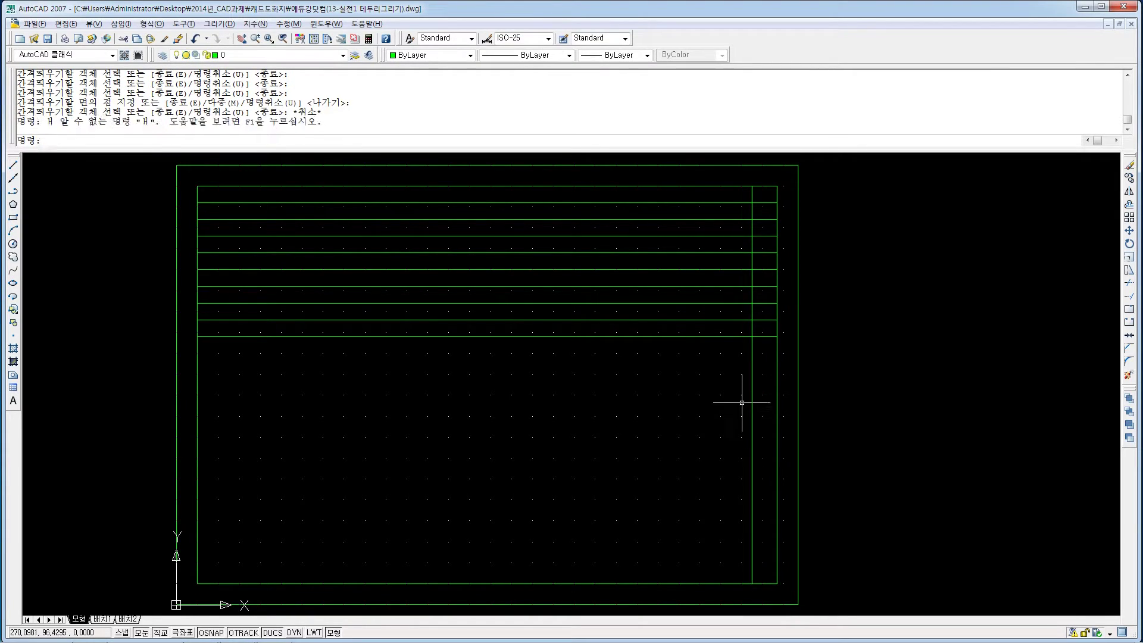
{"action": "type", "text": "8"}
{"action": "key", "text": "Return"}
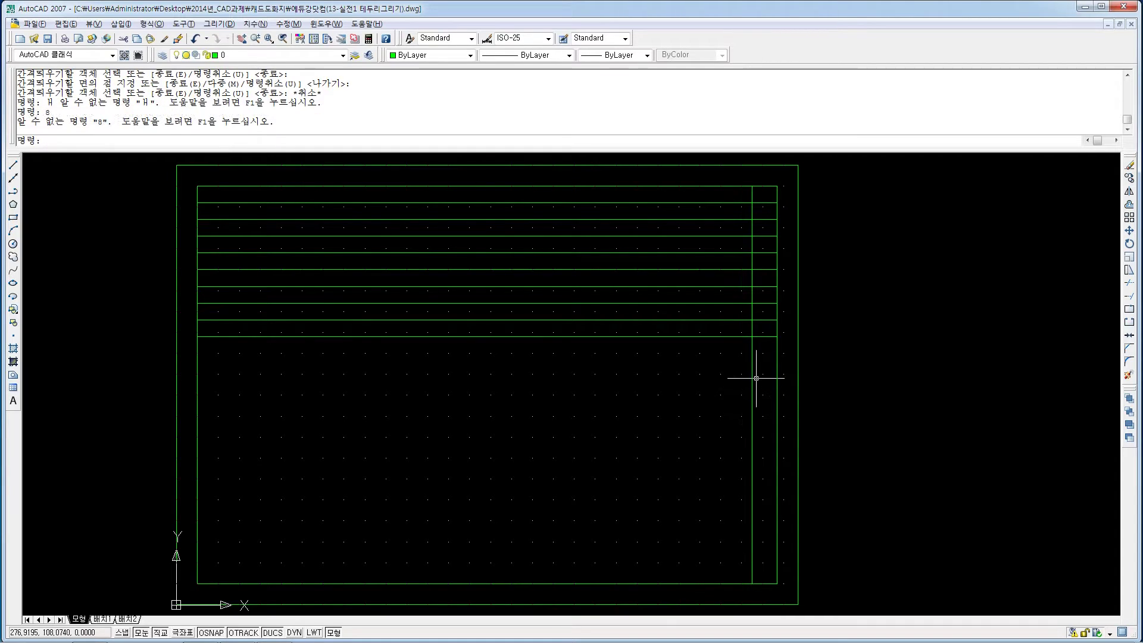
{"action": "key", "text": "Escape"}
{"action": "key", "text": "Escape"}
{"action": "type", "text": "ㅐ"}
{"action": "key", "text": "Return"}
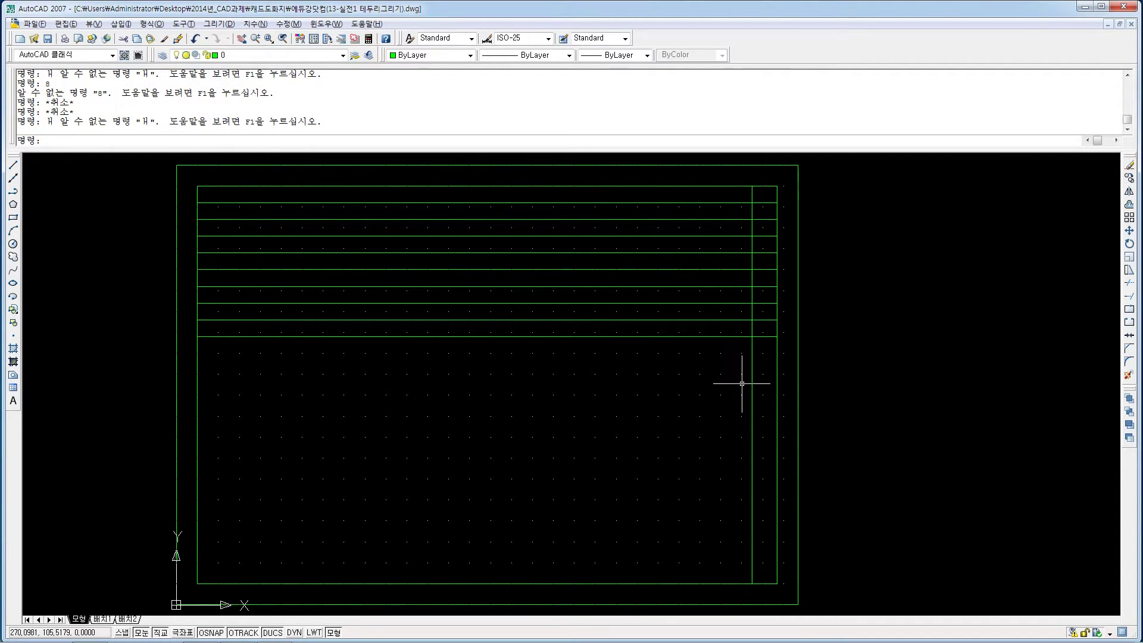
Offset the new vertical line to the left by 8, and offset the resulting line left by another 8.
{"action": "type", "text": "o"}
{"action": "key", "text": "Return"}
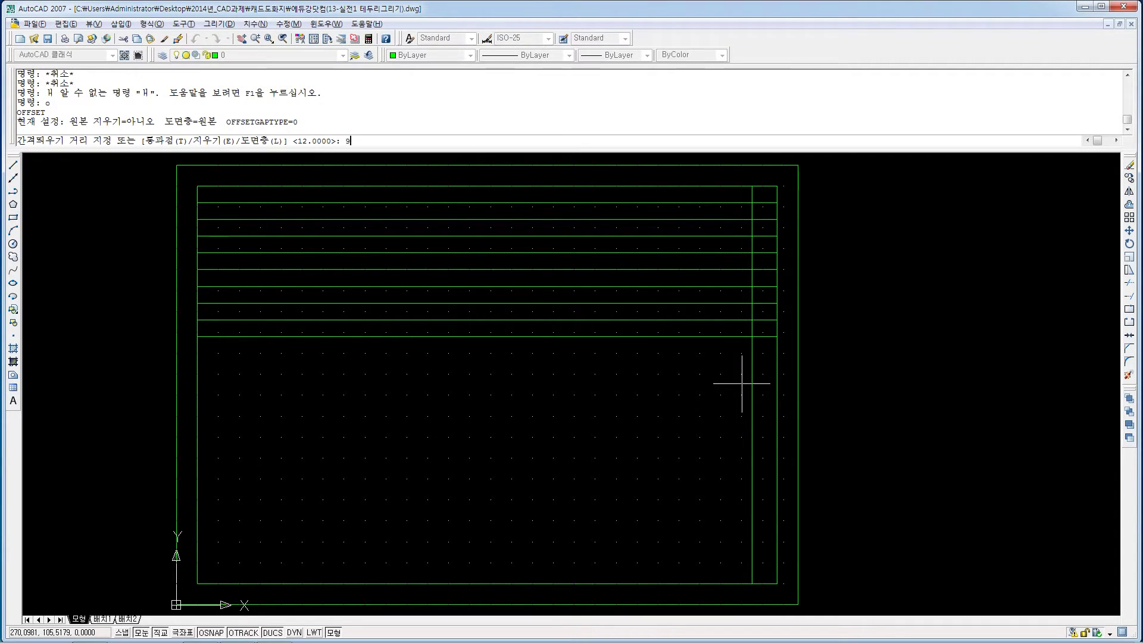
{"action": "type", "text": "8"}
{"action": "key", "text": "Return"}
{"action": "left_click", "coordinate": [751, 374]}
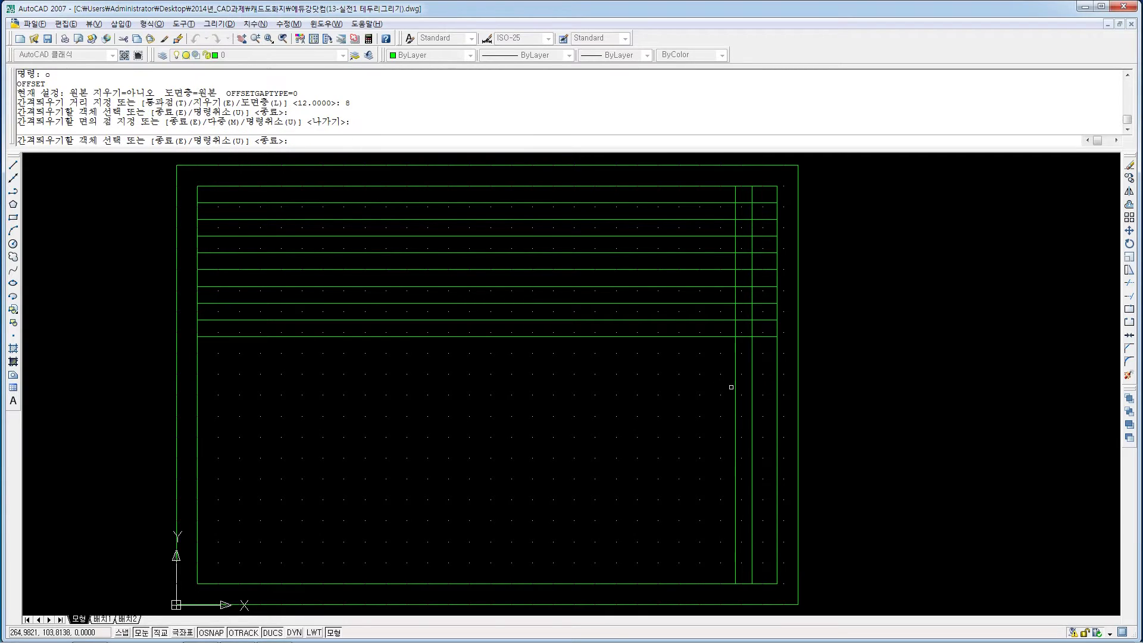
{"action": "left_click", "coordinate": [732, 385]}
{"action": "left_click", "coordinate": [706, 385]}
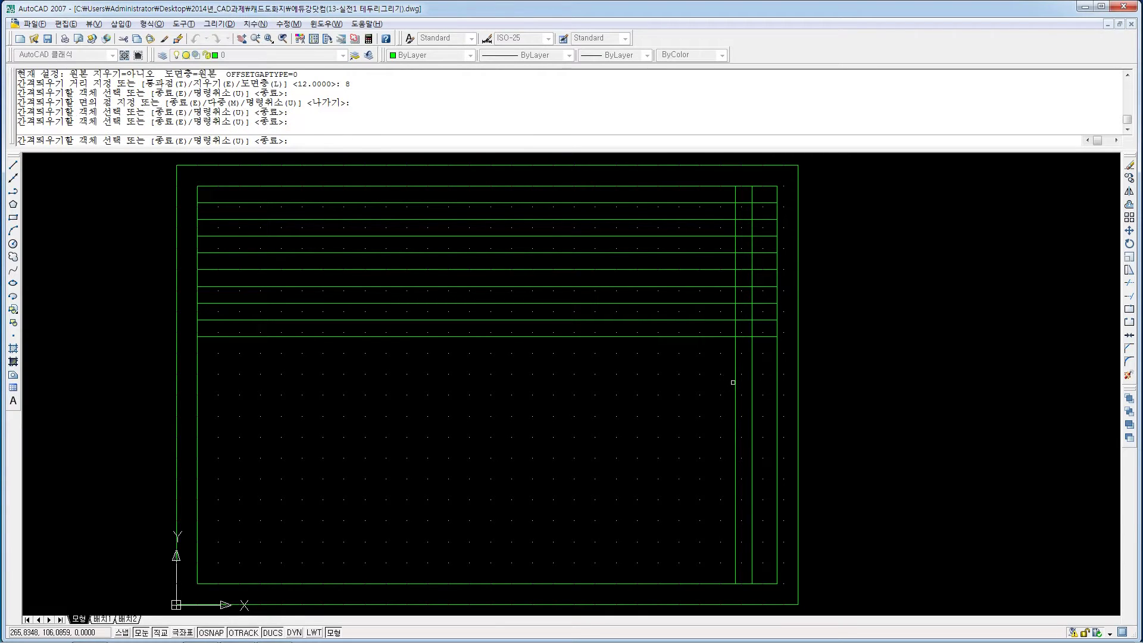
{"action": "left_click", "coordinate": [733, 383]}
{"action": "left_click", "coordinate": [709, 390]}
{"action": "key", "text": "Escape"}
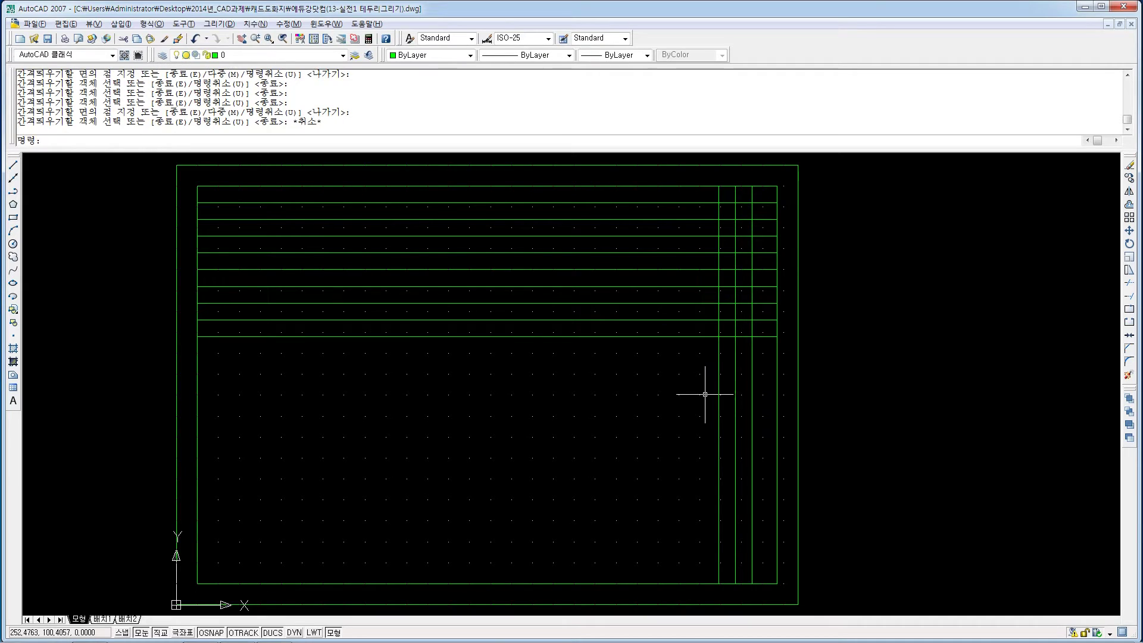
Offset the leftmost new vertical line to the left by 20.
{"action": "type", "text": "o"}
{"action": "key", "text": "Return"}
{"action": "type", "text": "20"}
{"action": "key", "text": "Return"}
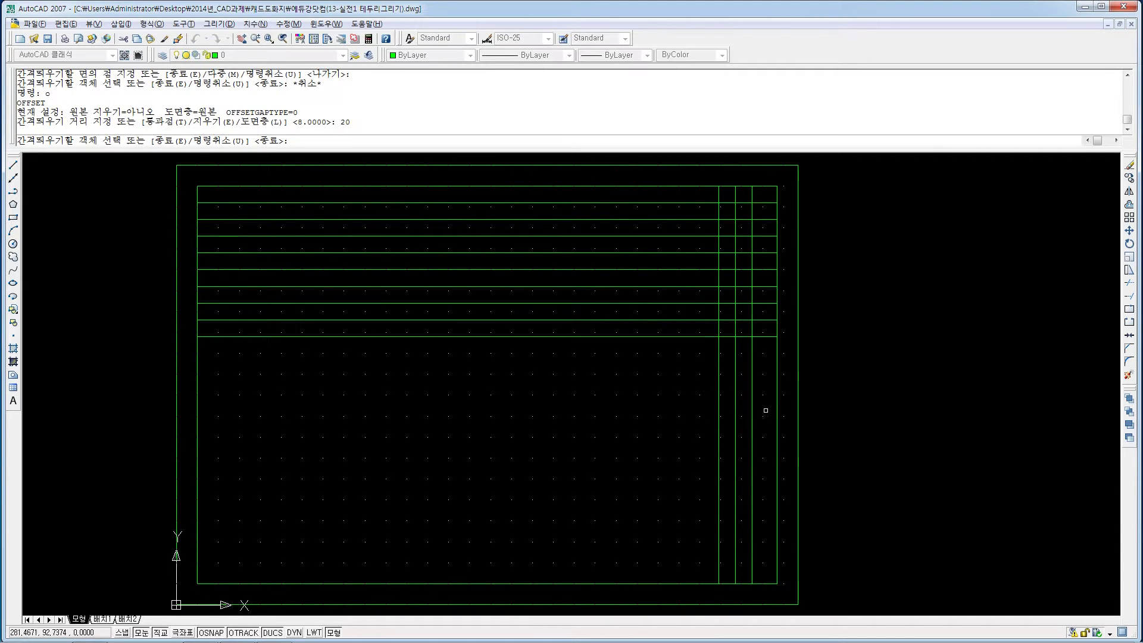
{"action": "left_click", "coordinate": [719, 364]}
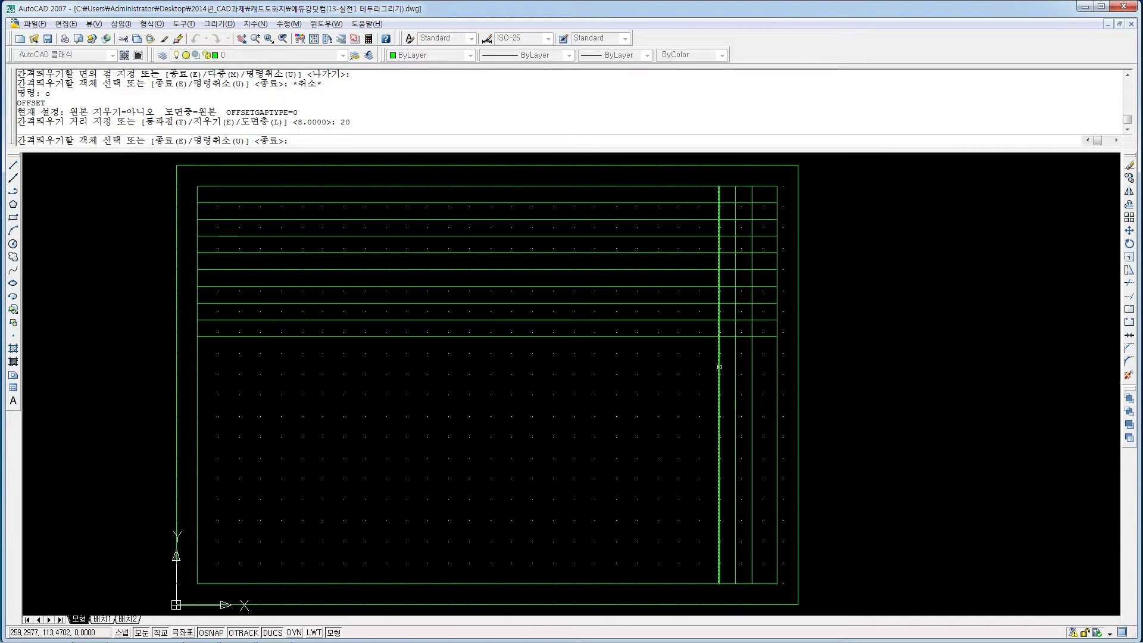
{"action": "left_click", "coordinate": [654, 368]}
{"action": "key", "text": "Escape"}
Offset the line at the left end of the 20-wide column to the left by 30.
{"action": "type", "text": "o"}
{"action": "key", "text": "Return"}
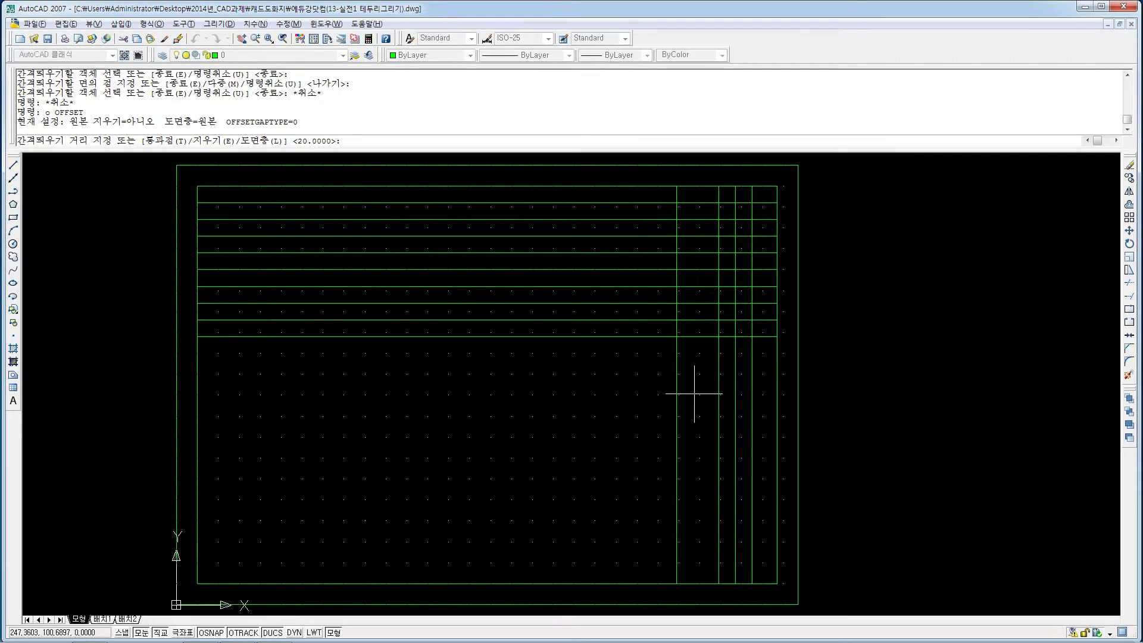
{"action": "type", "text": "30"}
{"action": "key", "text": "Return"}
{"action": "left_click", "coordinate": [676, 385]}
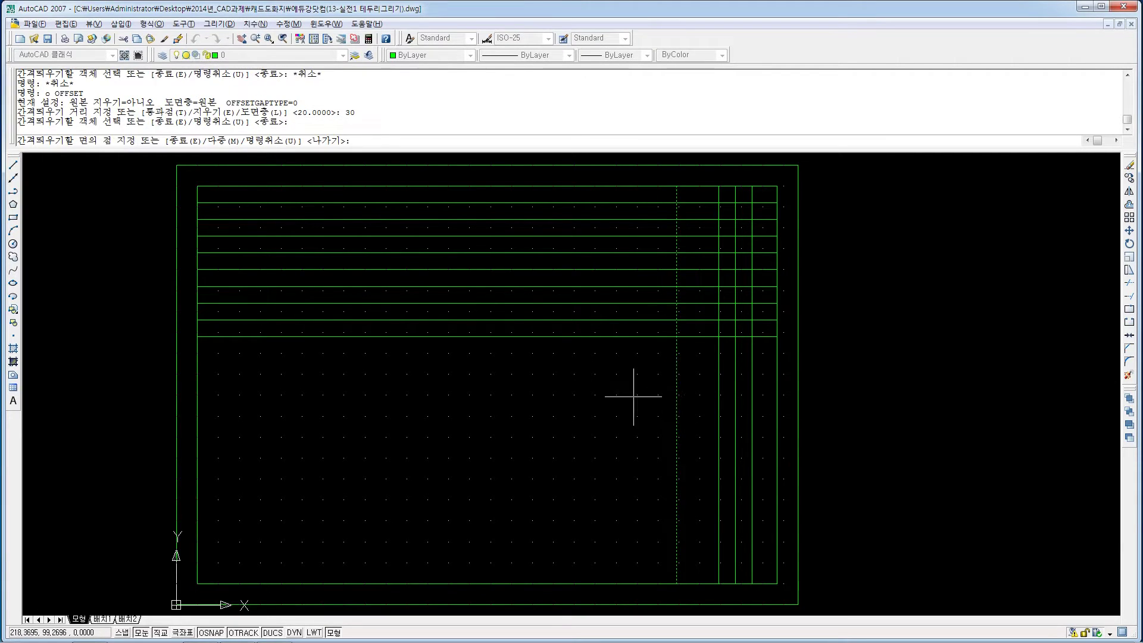
{"action": "left_click", "coordinate": [637, 396]}
{"action": "key", "text": "Escape"}
Offset the line at the left end of the 30-wide column to the left by 8.
{"action": "type", "text": "o"}
{"action": "key", "text": "Return"}
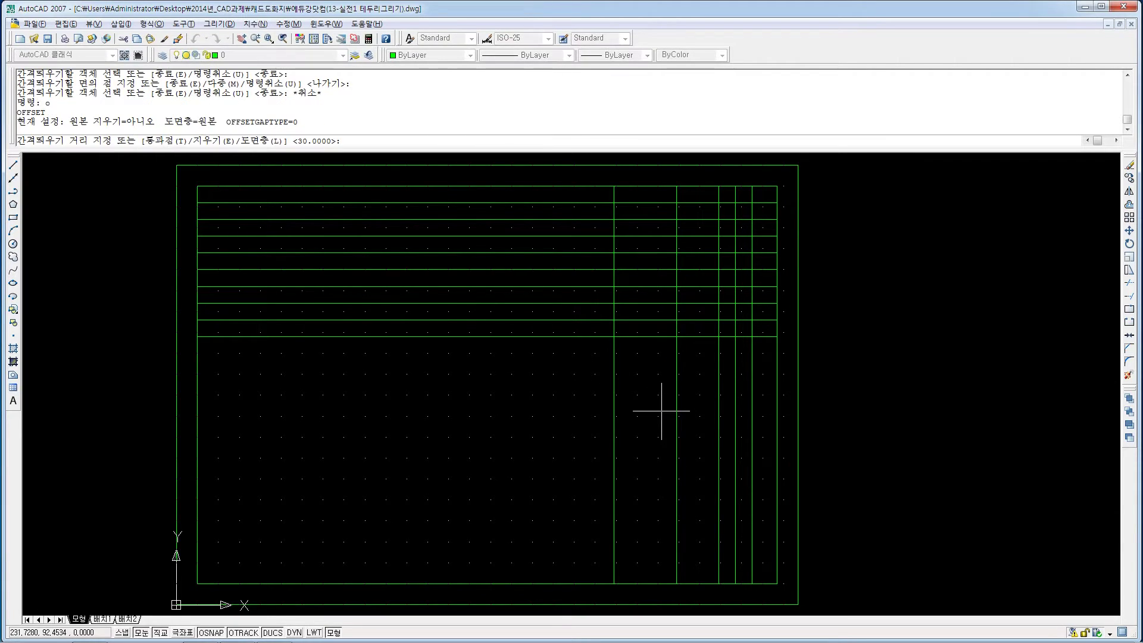
{"action": "type", "text": "8"}
{"action": "key", "text": "Return"}
{"action": "left_click", "coordinate": [614, 388]}
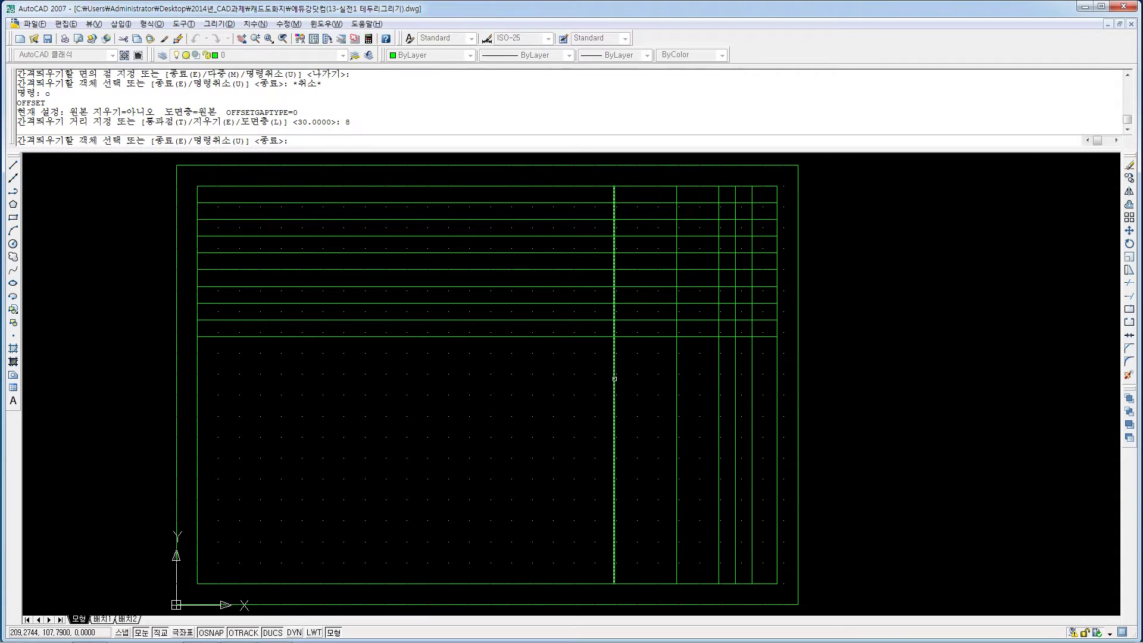
{"action": "left_click", "coordinate": [569, 395]}
{"action": "key", "text": "Escape"}
{"action": "key", "text": "Escape"}
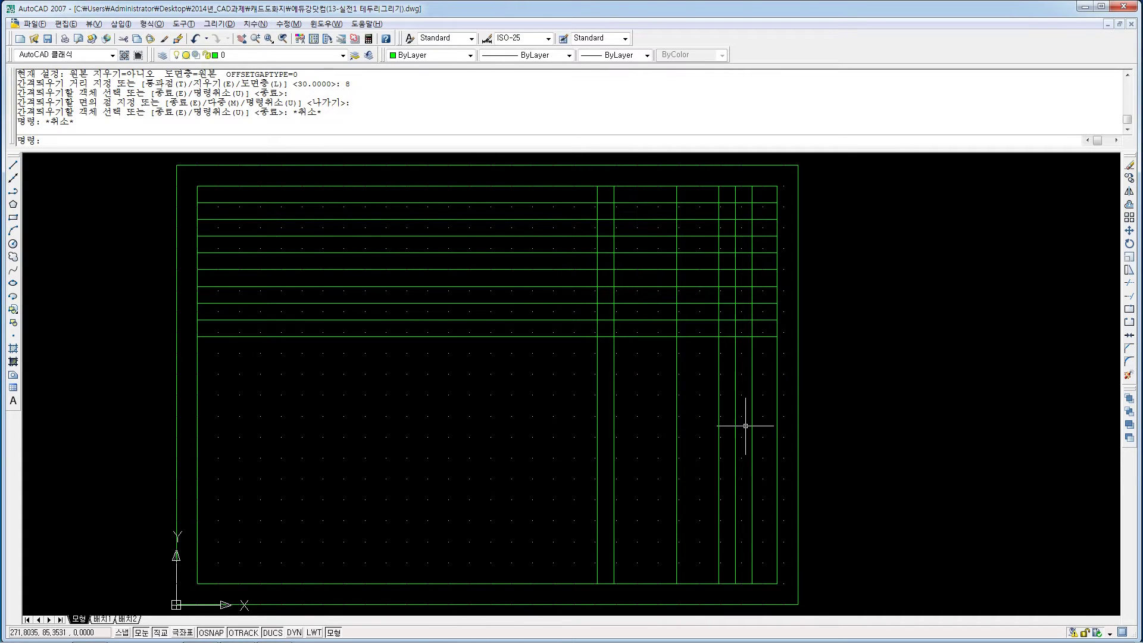
{"action": "type", "text": "tr"}
{"action": "key", "text": "Return"}
{"action": "left_click", "coordinate": [555, 397]}
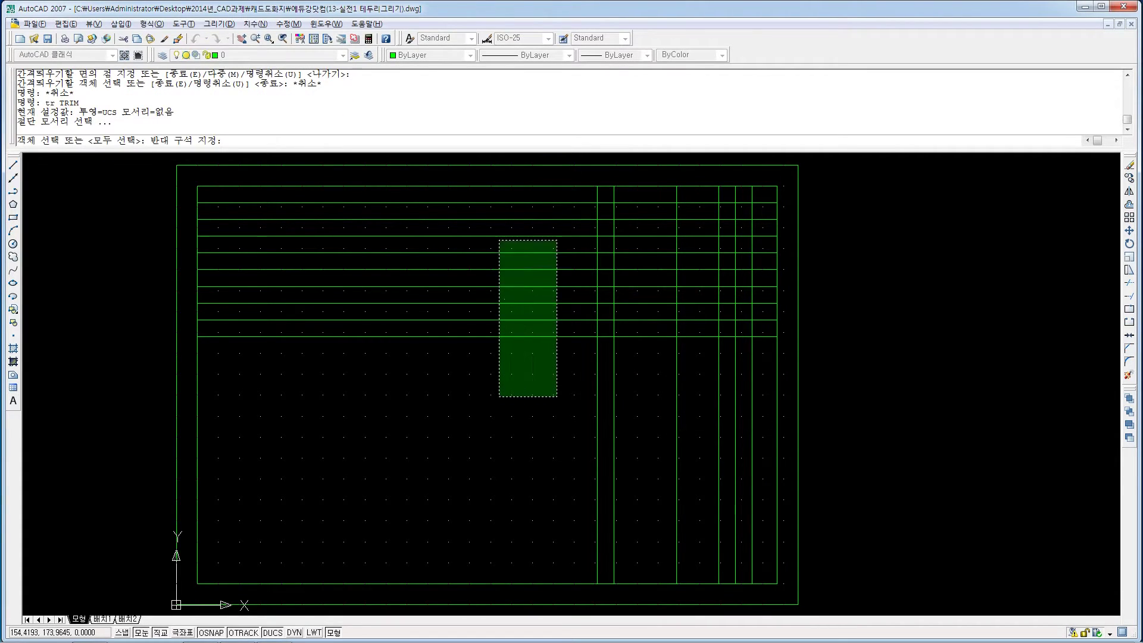
{"action": "left_click", "coordinate": [491, 197]}
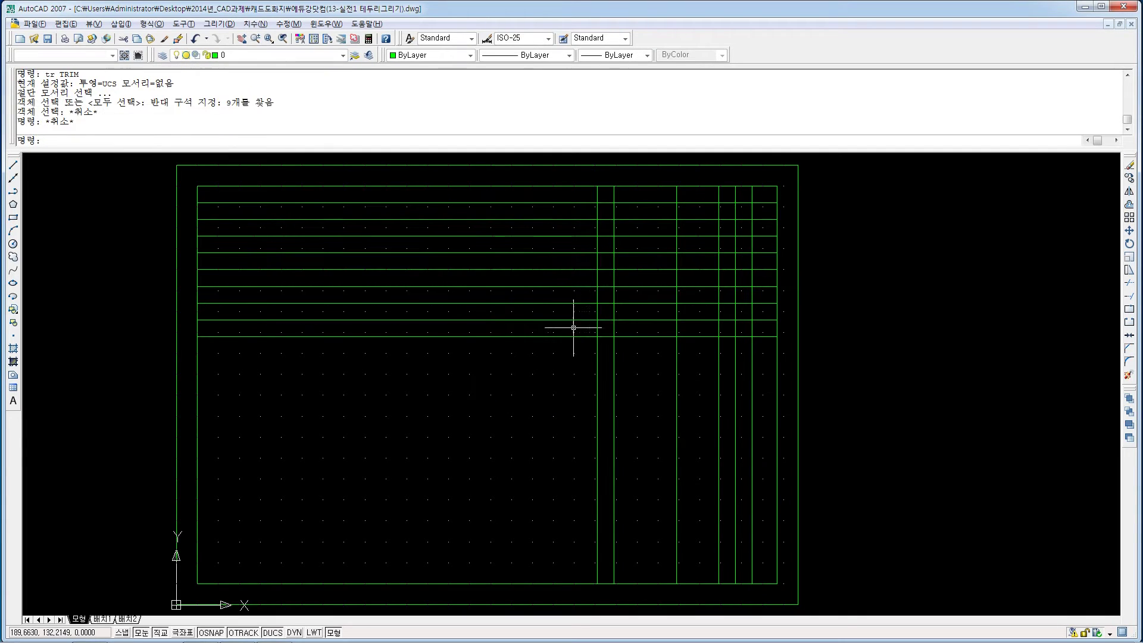
Trim away the row lines left of the table's outermost column and the column lines below the table's last row.
{"action": "key", "text": "Return"}
{"action": "left_click", "coordinate": [540, 379]}
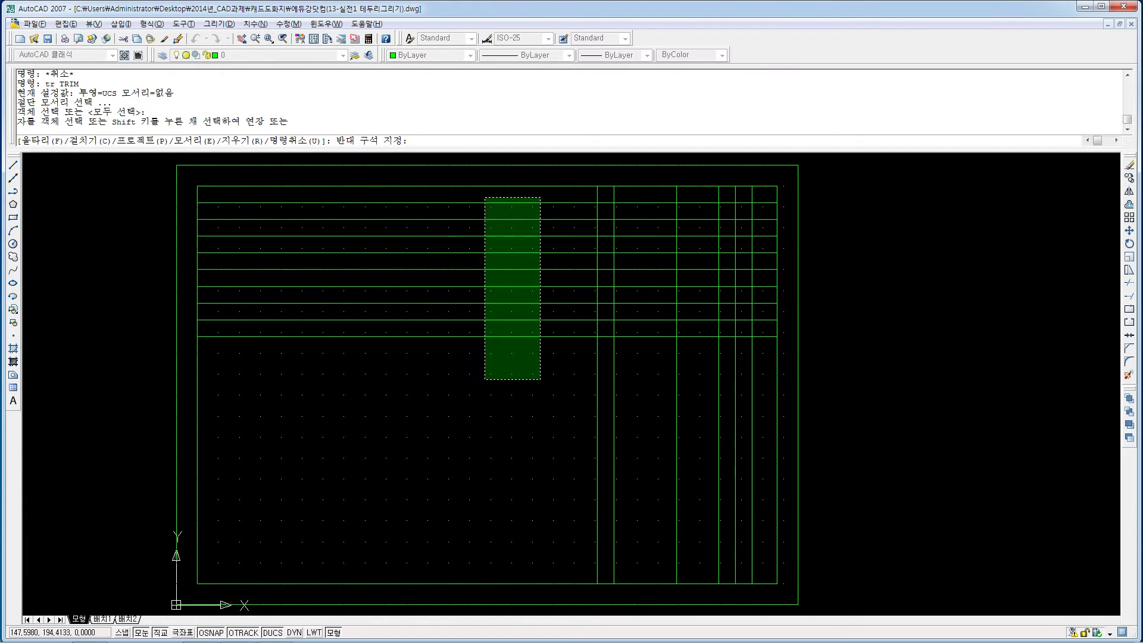
{"action": "left_click", "coordinate": [479, 197]}
{"action": "left_click", "coordinate": [578, 466]}
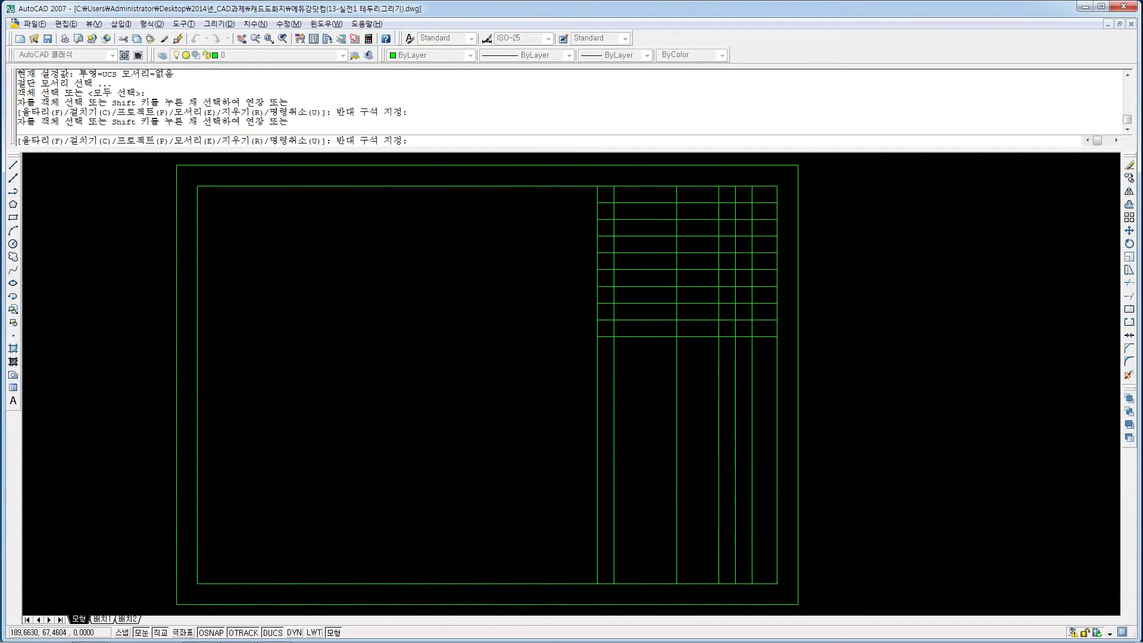
{"action": "key", "text": "Escape"}
{"action": "key", "text": "Escape"}
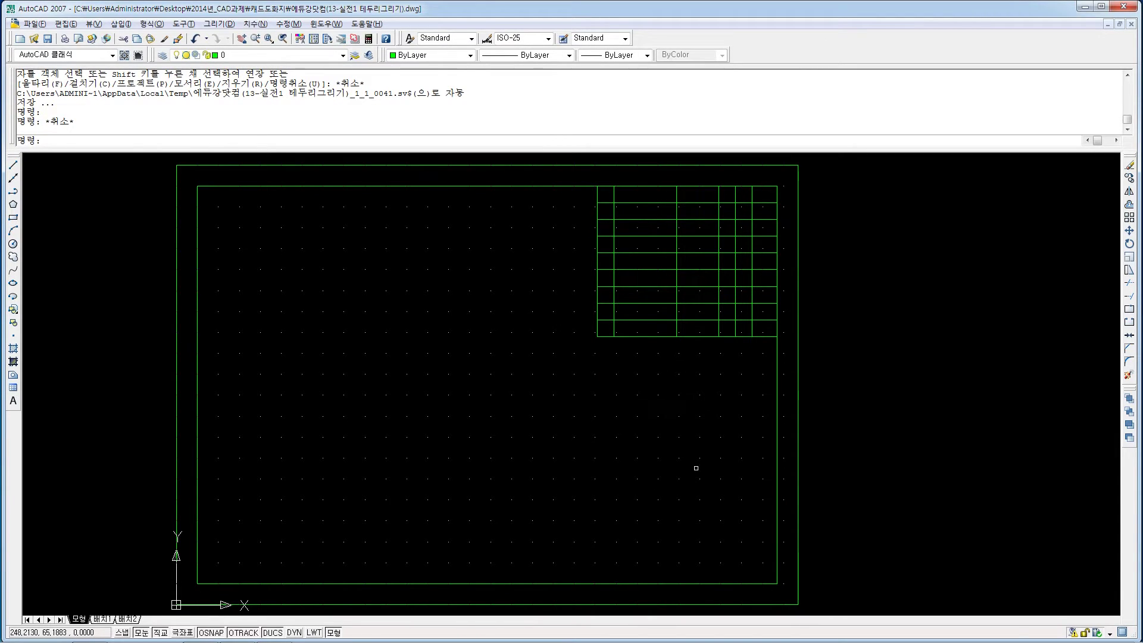
Offset the inner border's bottom line upward by 10.
{"action": "key", "text": "Return"}
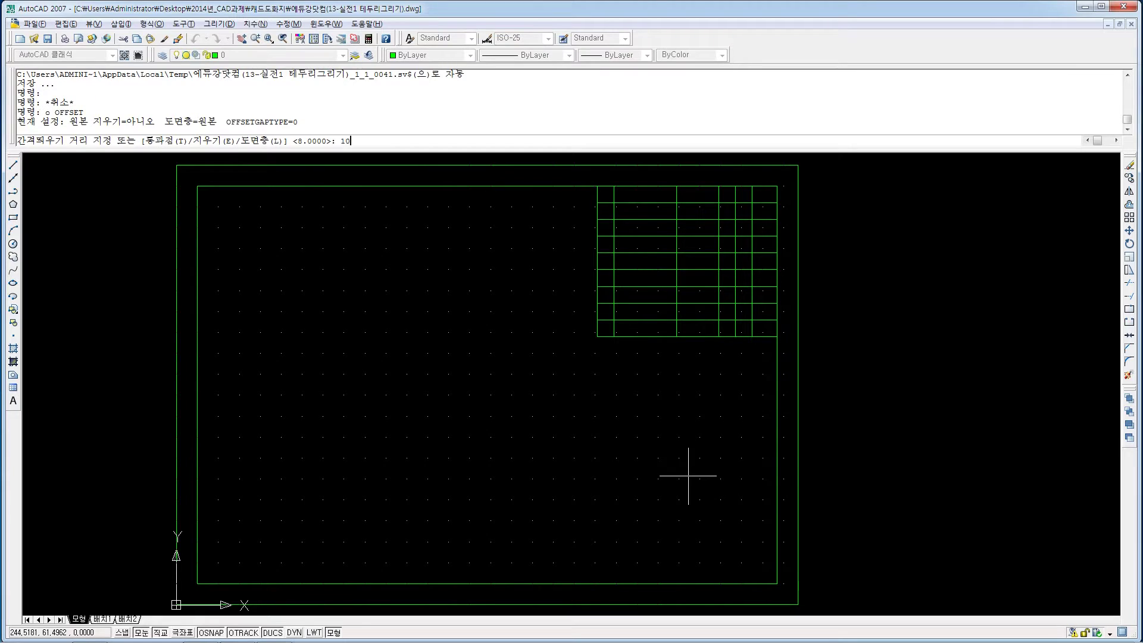
{"action": "type", "text": "10"}
{"action": "key", "text": "Return"}
{"action": "left_click", "coordinate": [752, 579]}
{"action": "left_click", "coordinate": [751, 583]}
{"action": "left_click", "coordinate": [762, 571]}
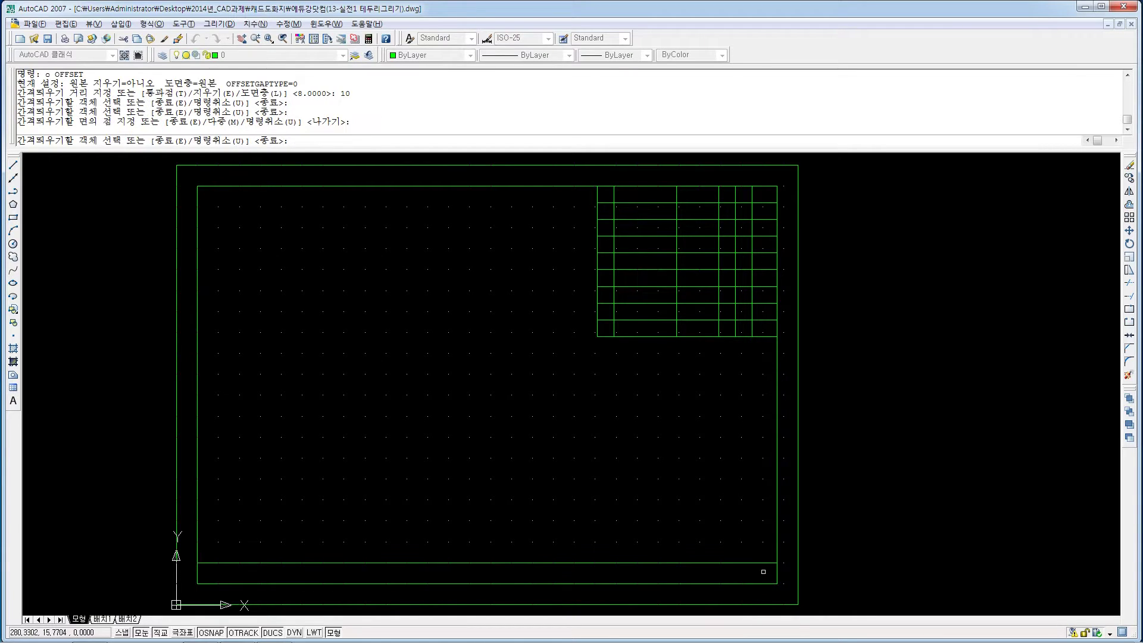
{"action": "key", "text": "Escape"}
Offset the inner border's right line inward by 20 for the title block.
{"action": "type", "text": "o"}
{"action": "key", "text": "Return"}
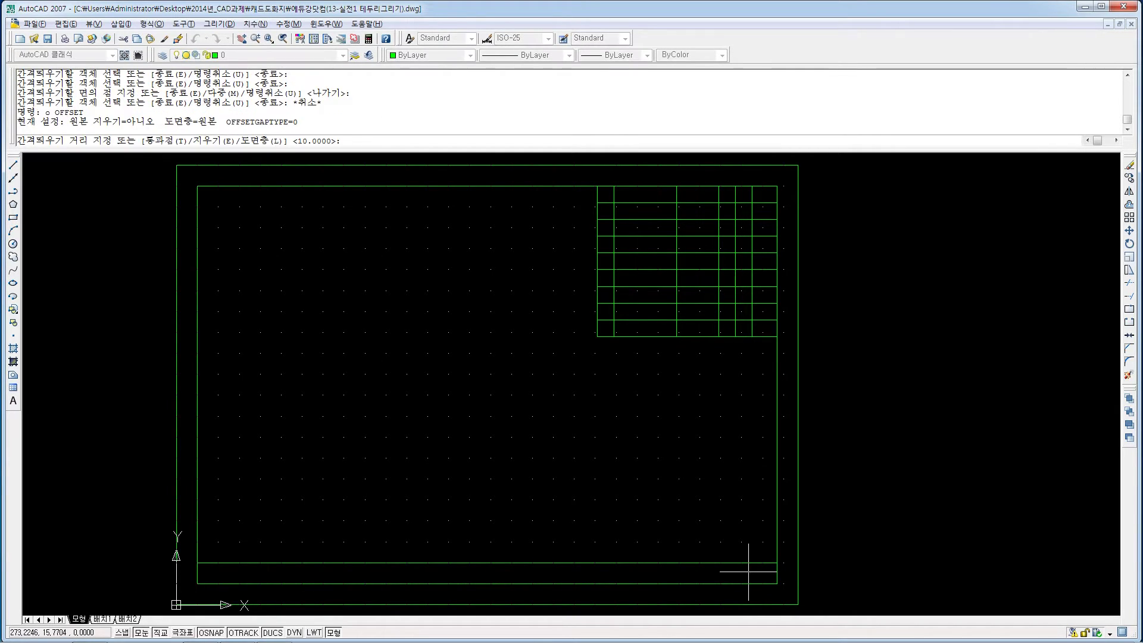
{"action": "type", "text": "20"}
{"action": "key", "text": "Return"}
{"action": "left_click", "coordinate": [777, 529]}
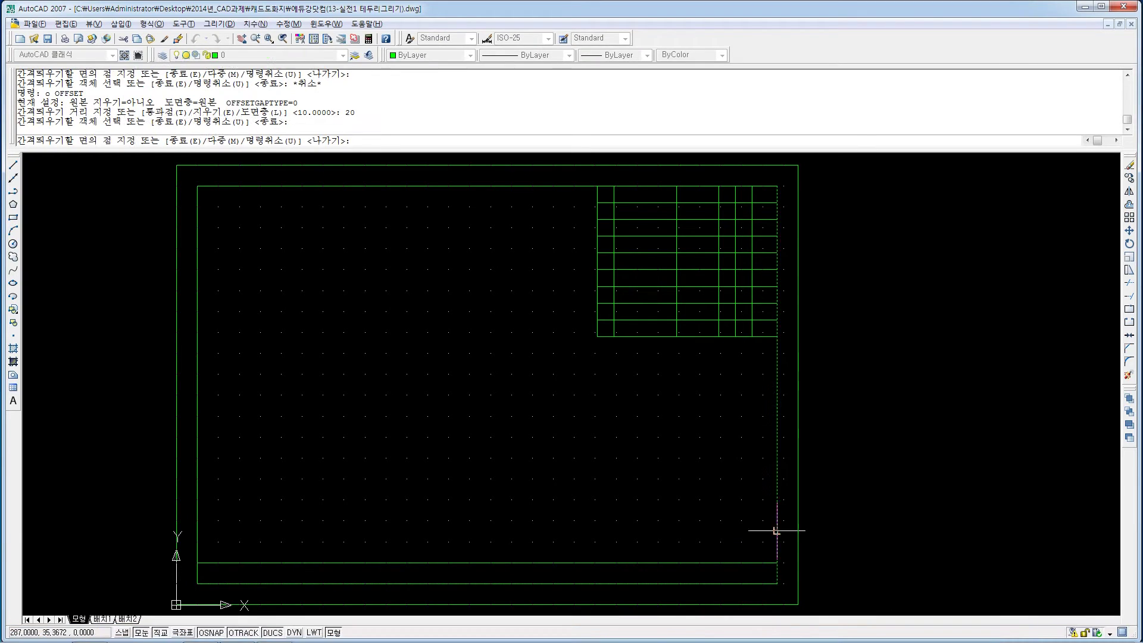
{"action": "left_click", "coordinate": [766, 557]}
{"action": "key", "text": "Escape"}
Offset the new full-height vertical line to the left by 18.
{"action": "type", "text": "o"}
{"action": "key", "text": "Return"}
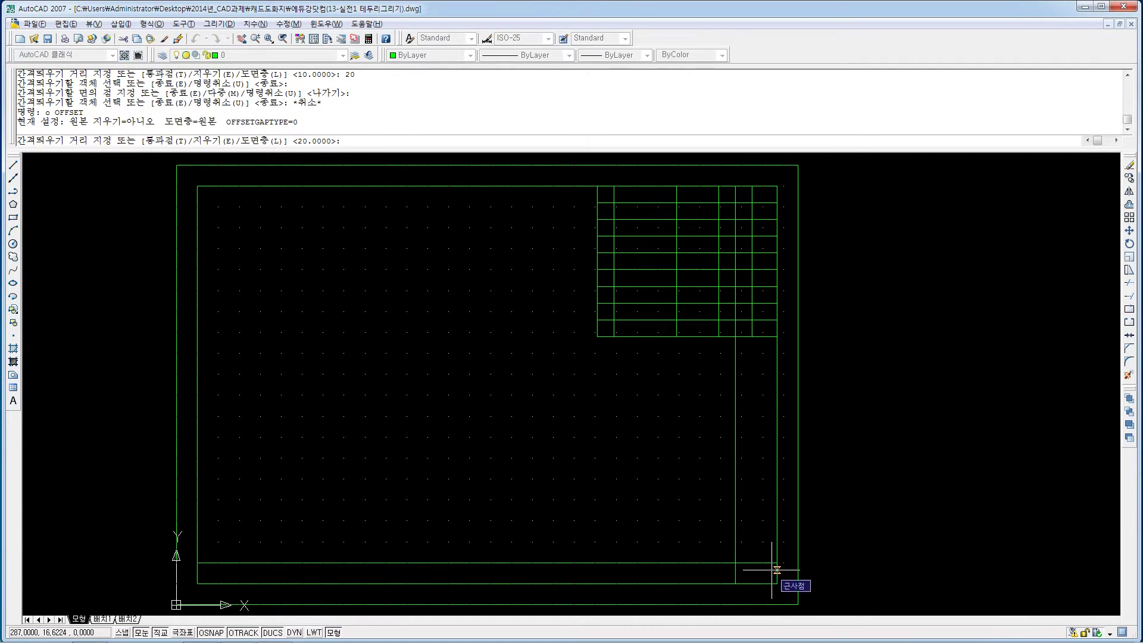
{"action": "type", "text": "18"}
{"action": "key", "text": "Return"}
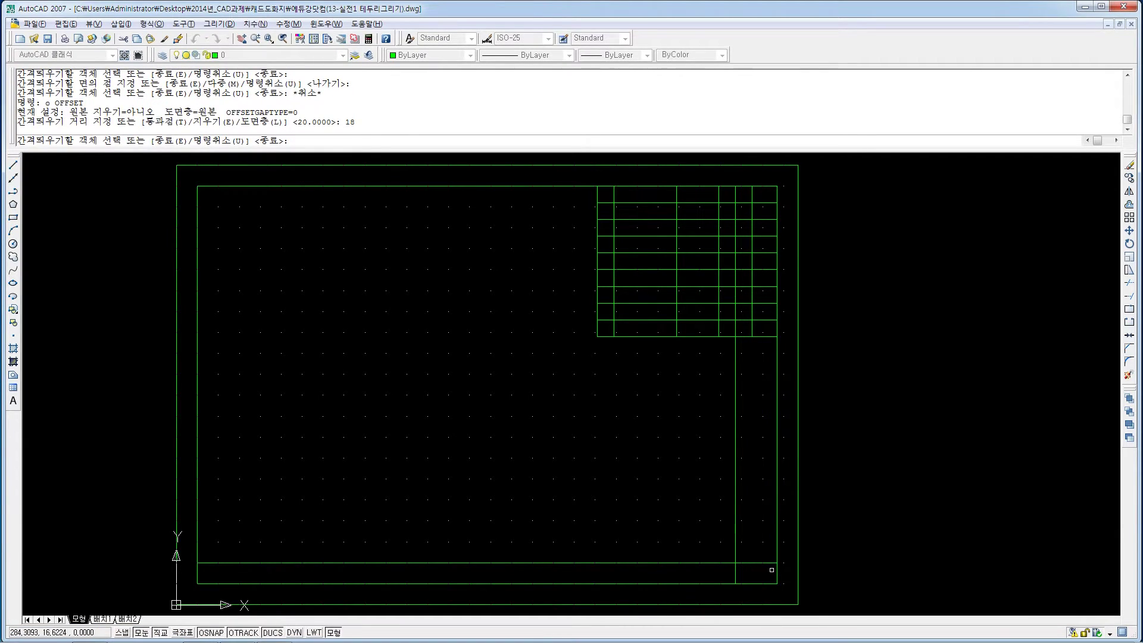
{"action": "left_click", "coordinate": [736, 455]}
{"action": "left_click", "coordinate": [682, 467]}
{"action": "key", "text": "Escape"}
{"action": "key", "text": "Escape"}
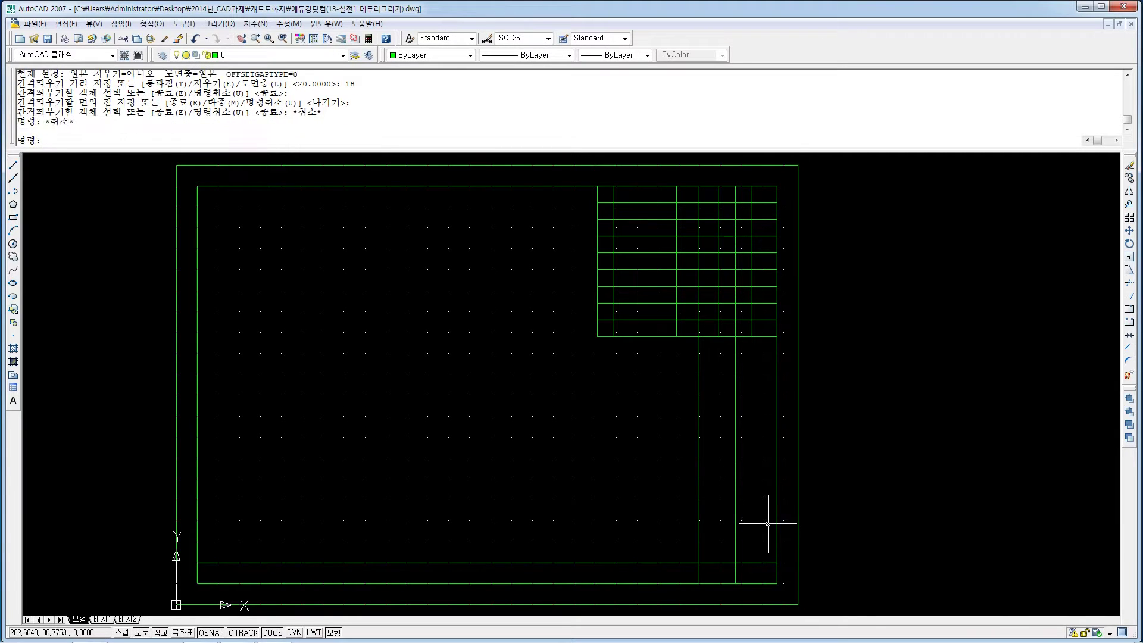
Offset the line at the left end of the 18-wide column to the left by 35.
{"action": "type", "text": "o"}
{"action": "key", "text": "Return"}
{"action": "type", "text": "35"}
{"action": "key", "text": "Return"}
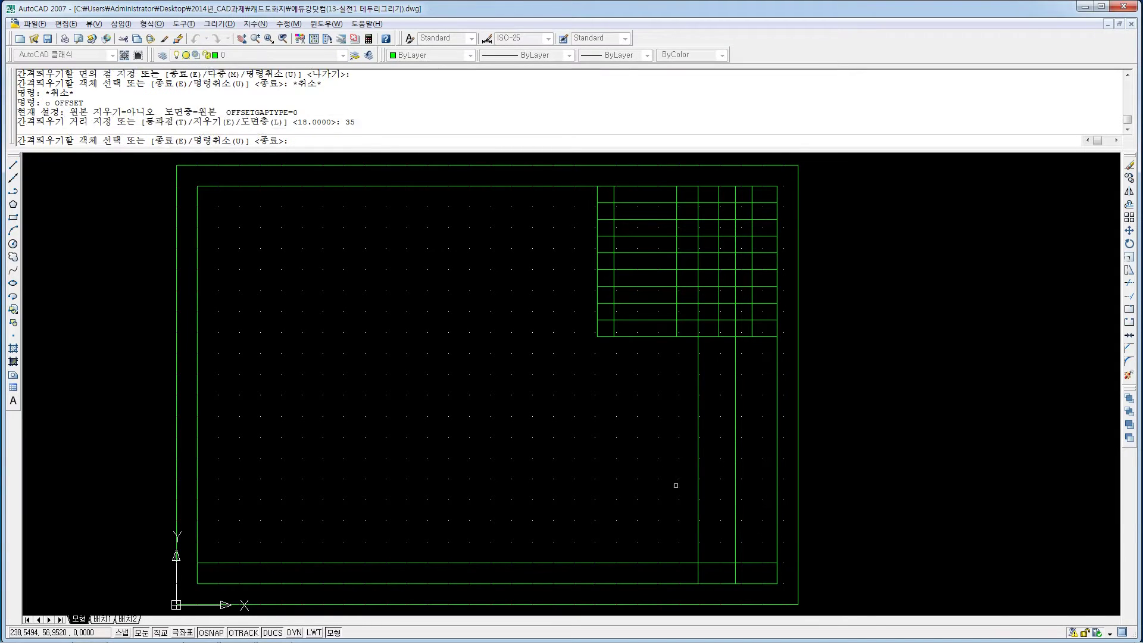
{"action": "left_click", "coordinate": [698, 487]}
{"action": "left_click", "coordinate": [679, 495]}
Offset the line at the left end of the 35-wide column to the left by 20.
{"action": "type", "text": "o"}
{"action": "key", "text": "Return"}
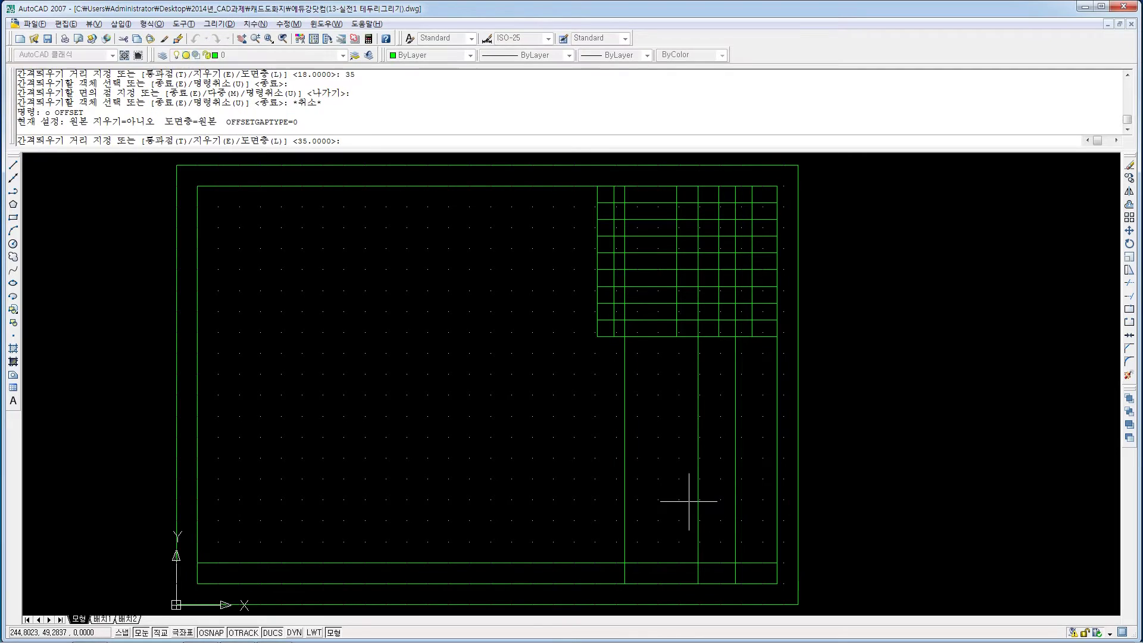
{"action": "type", "text": "20"}
{"action": "key", "text": "Return"}
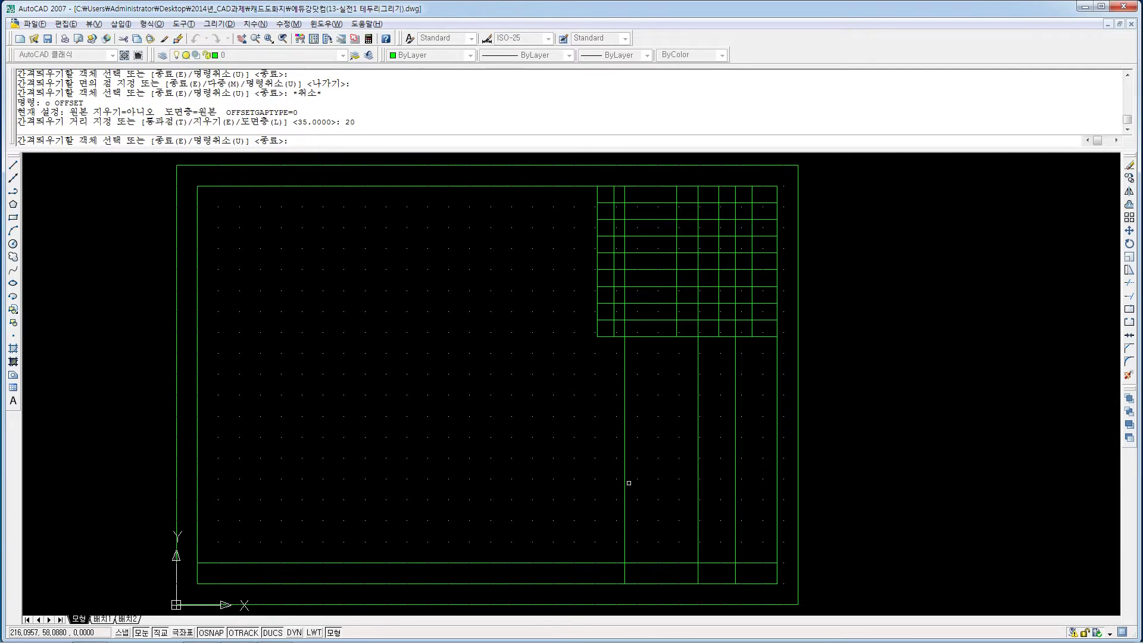
{"action": "left_click", "coordinate": [625, 483]}
{"action": "left_click", "coordinate": [623, 485]}
{"action": "key", "text": "Escape"}
{"action": "key", "text": "Escape"}
Try to trim the title block's vertical lines above its top line, using all objects as cutting edges.
{"action": "type", "text": "tr"}
{"action": "key", "text": "Return"}
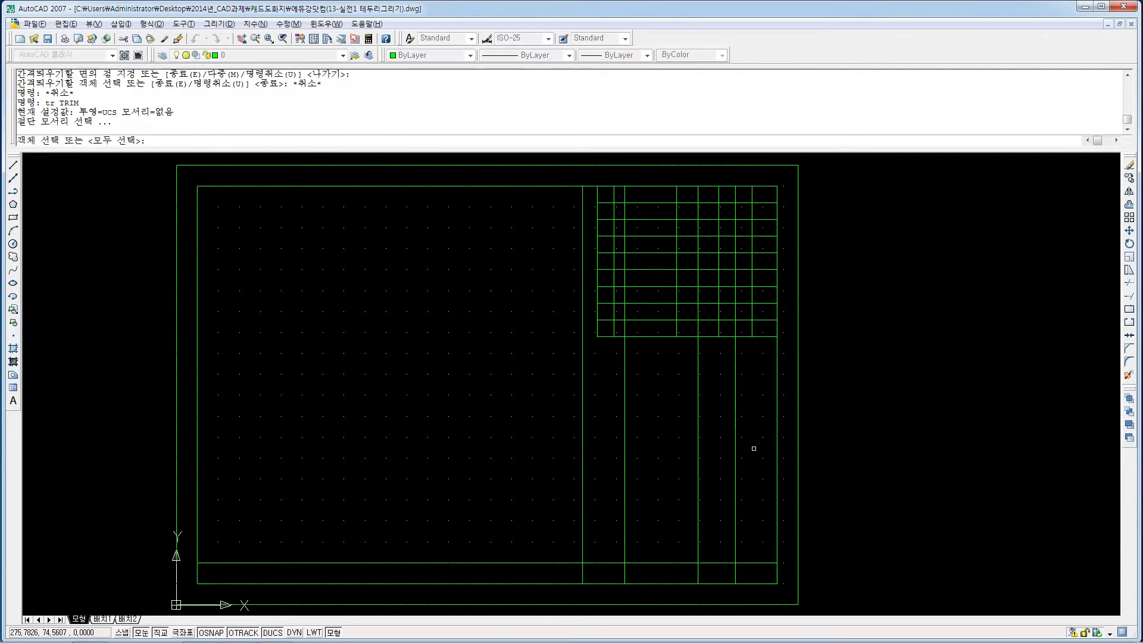
{"action": "key", "text": "Return"}
{"action": "left_click", "coordinate": [754, 448]}
{"action": "left_click", "coordinate": [566, 484]}
{"action": "key", "text": "Escape"}
Try erasing a leftover vertical segment in the upper table, and undo both that erase and the preceding trim.
{"action": "left_click", "coordinate": [635, 327]}
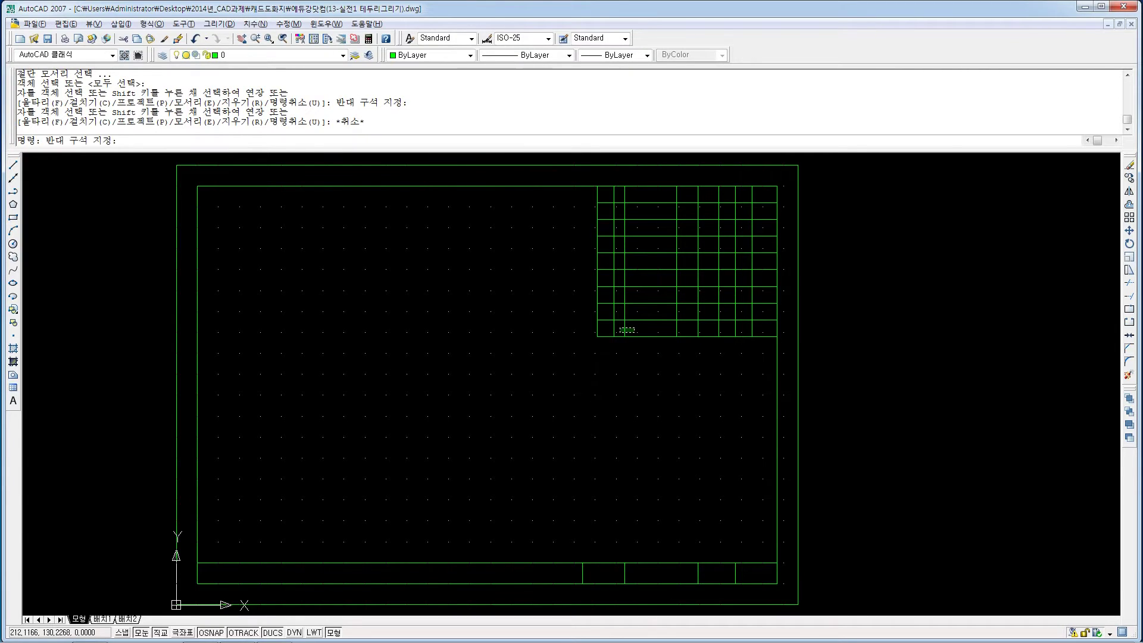
{"action": "left_click", "coordinate": [619, 331]}
{"action": "key", "text": "Delete"}
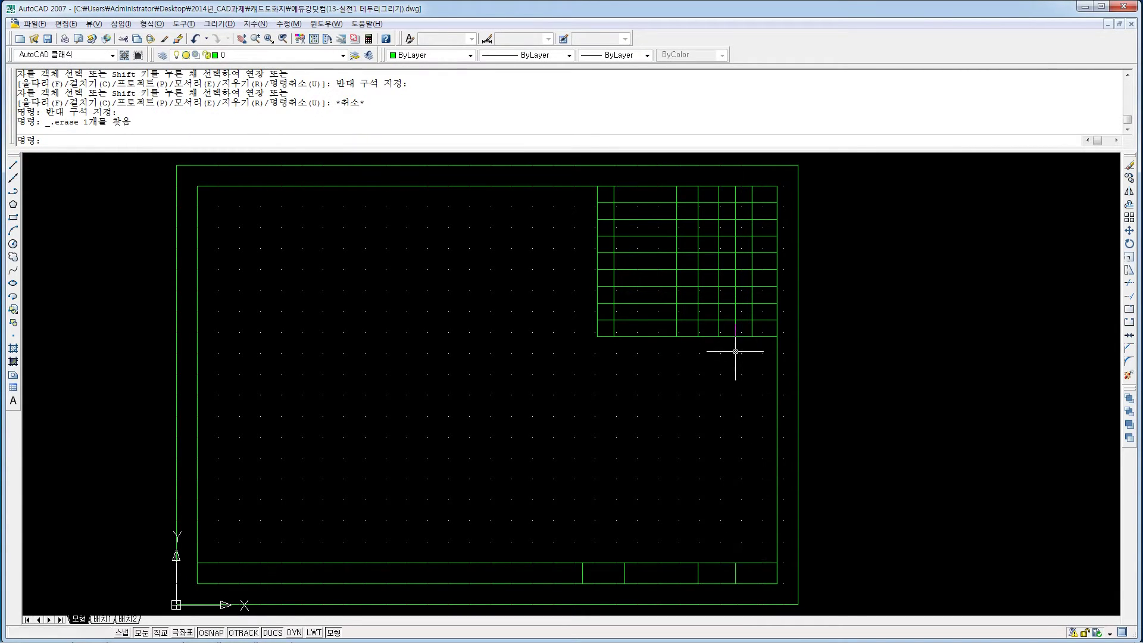
{"action": "key", "text": "ctrl+z"}
{"action": "key", "text": "ctrl+z"}
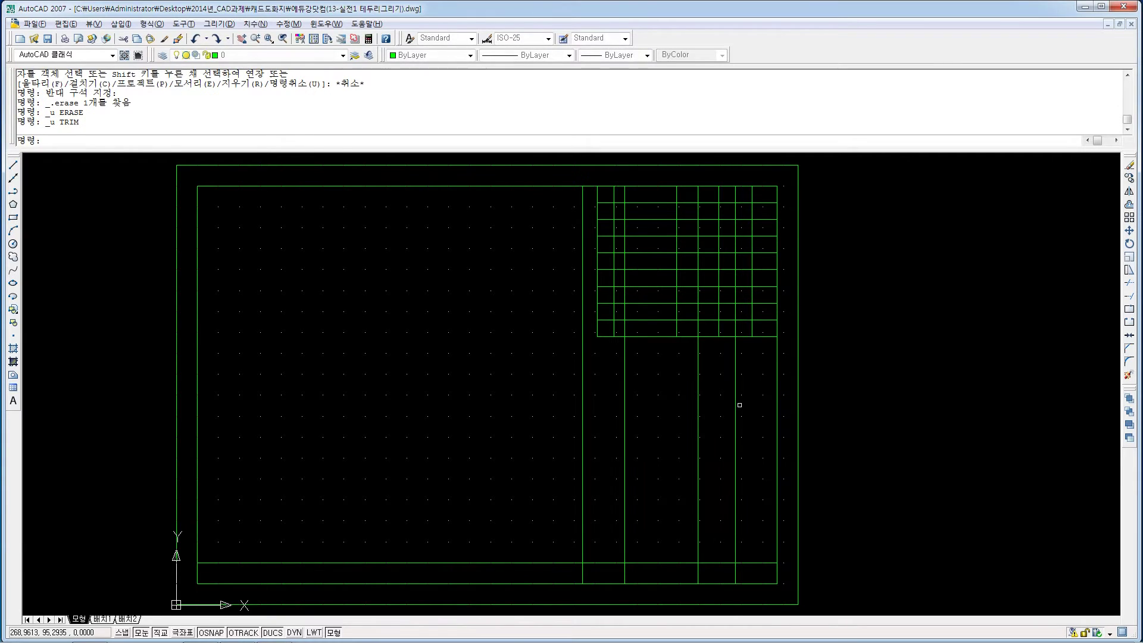
Trim the three title block column lines out of the upper table's bottom row.
{"action": "scroll", "coordinate": [739, 402], "scroll_direction": "up", "scroll_amount": 2}
{"action": "type", "text": "tr"}
{"action": "key", "text": "space"}
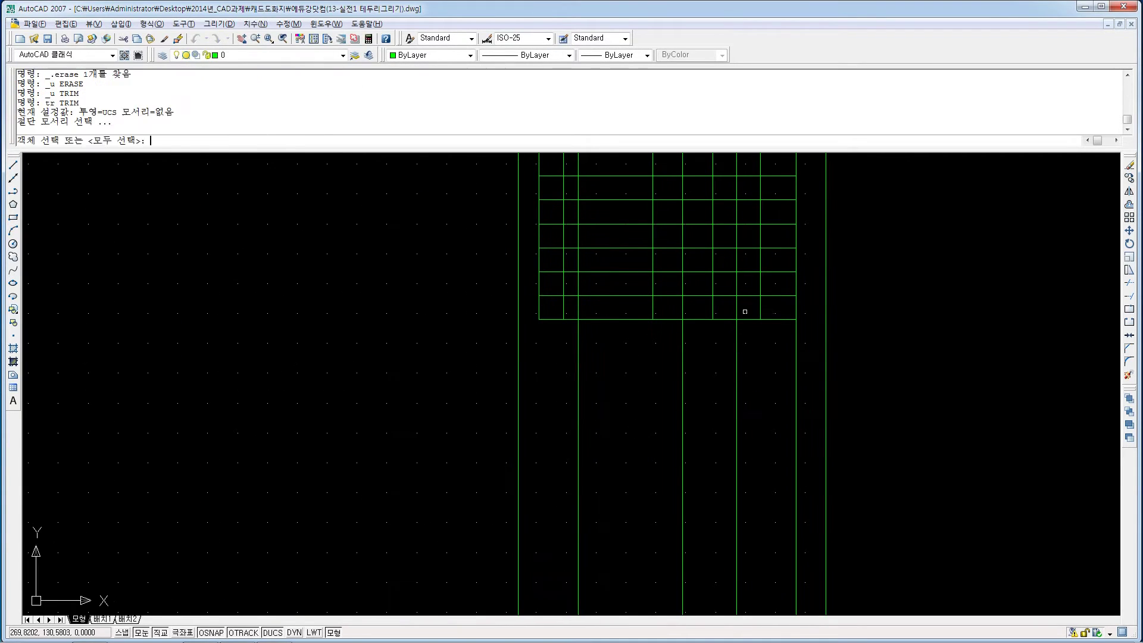
{"action": "key", "text": "space"}
{"action": "left_click", "coordinate": [744, 311]}
{"action": "left_click", "coordinate": [725, 312]}
{"action": "left_click", "coordinate": [690, 313]}
{"action": "left_click", "coordinate": [668, 313]}
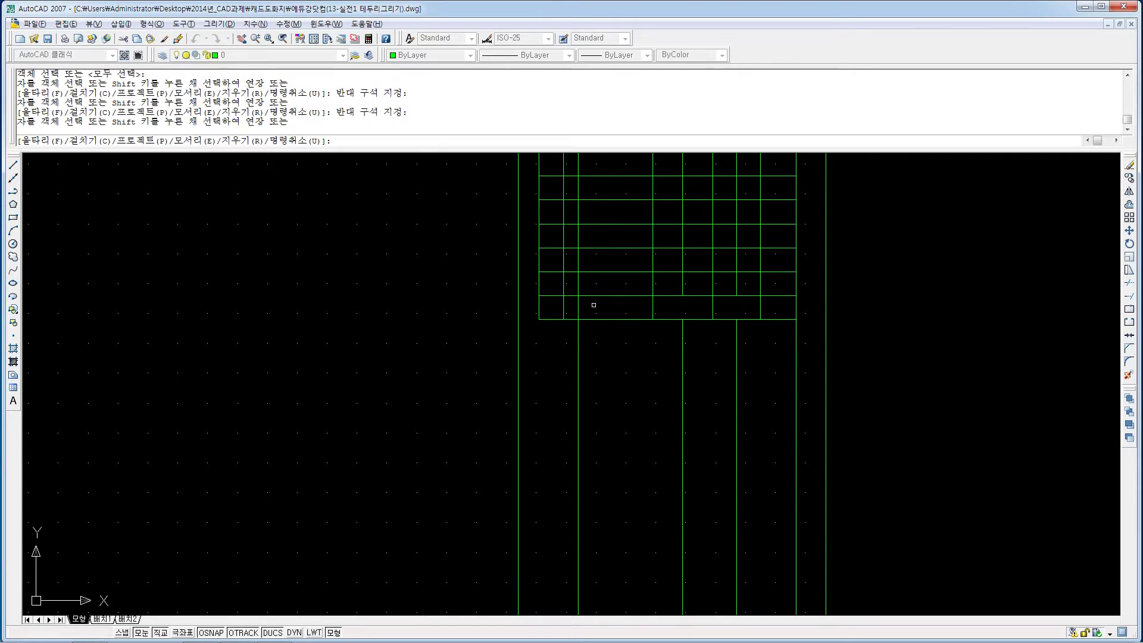
{"action": "left_click", "coordinate": [598, 303]}
{"action": "left_click", "coordinate": [576, 311]}
{"action": "left_click", "coordinate": [783, 388]}
{"action": "left_click", "coordinate": [509, 449]}
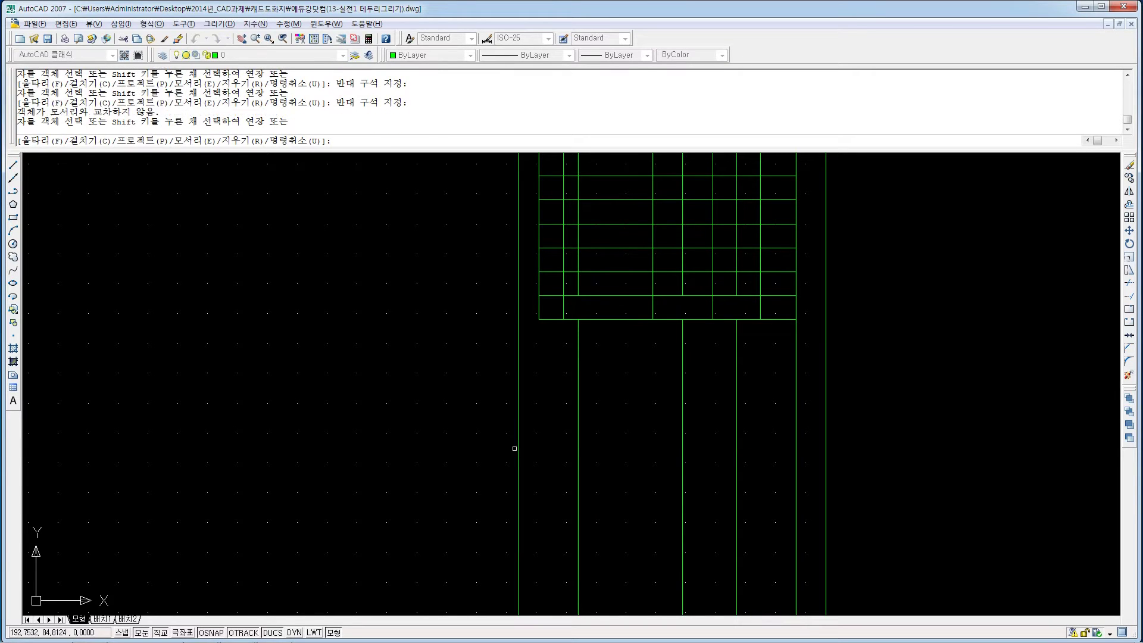
{"action": "key", "text": "Escape"}
{"action": "type", "text": "tr"}
{"action": "key", "text": "space"}
{"action": "key", "text": "space"}
{"action": "key", "text": "Escape"}
{"action": "scroll", "coordinate": [738, 464], "scroll_direction": "down", "scroll_amount": 3}
{"action": "scroll", "coordinate": [740, 474], "scroll_direction": "up", "scroll_amount": 1}
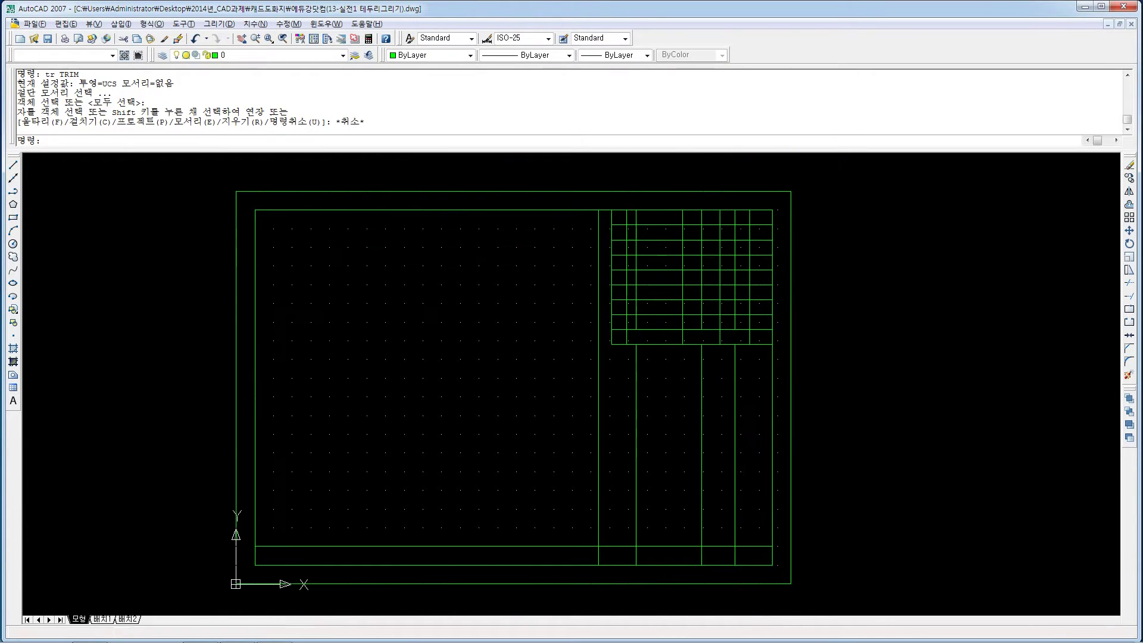
{"action": "left_click", "coordinate": [747, 524]}
{"action": "left_click", "coordinate": [600, 510]}
{"action": "key", "text": "Escape"}
{"action": "key", "text": "Escape"}
Trim away the title block's vertical lines between its top line and the upper table.
{"action": "type", "text": "tr"}
{"action": "key", "text": "space"}
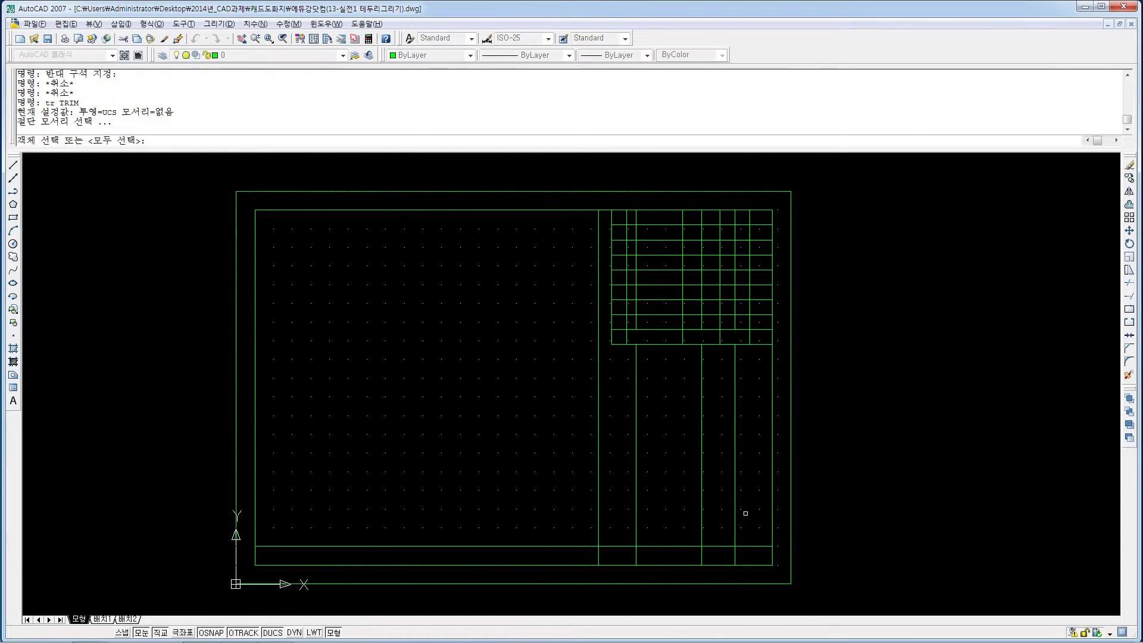
{"action": "key", "text": "space"}
{"action": "left_click", "coordinate": [745, 513]}
{"action": "left_click", "coordinate": [528, 500]}
{"action": "key", "text": "Escape"}
Erase the leftover vertical segments in the 20-wide and 30-wide columns of the upper table.
{"action": "left_click", "coordinate": [701, 321]}
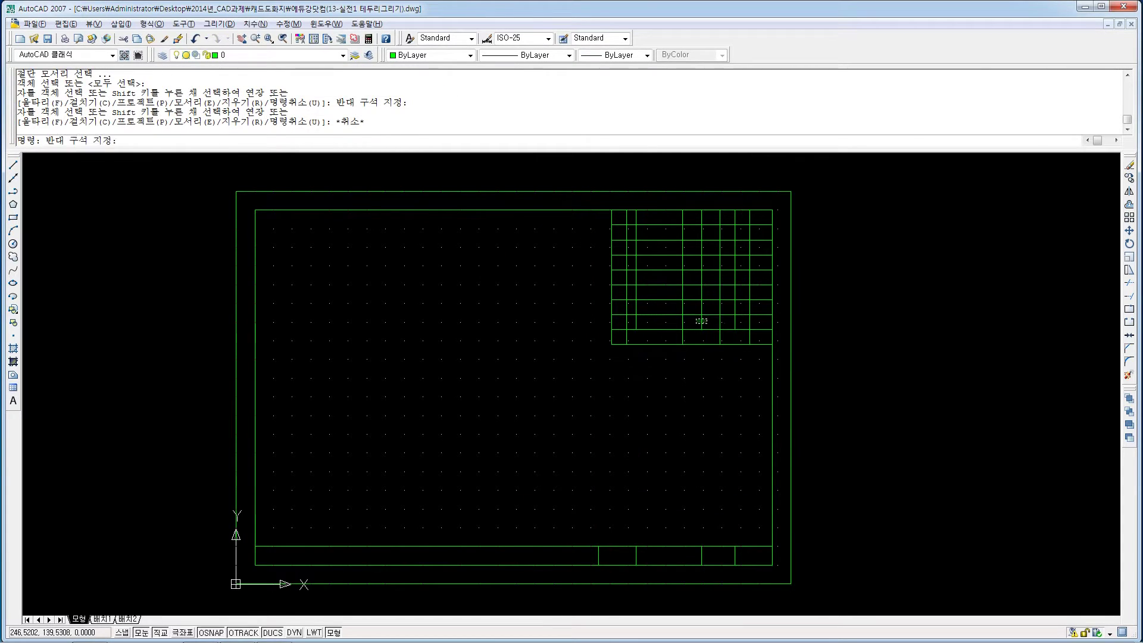
{"action": "left_click", "coordinate": [704, 325]}
{"action": "key", "text": "Delete"}
{"action": "left_click", "coordinate": [736, 323]}
{"action": "left_click", "coordinate": [735, 323]}
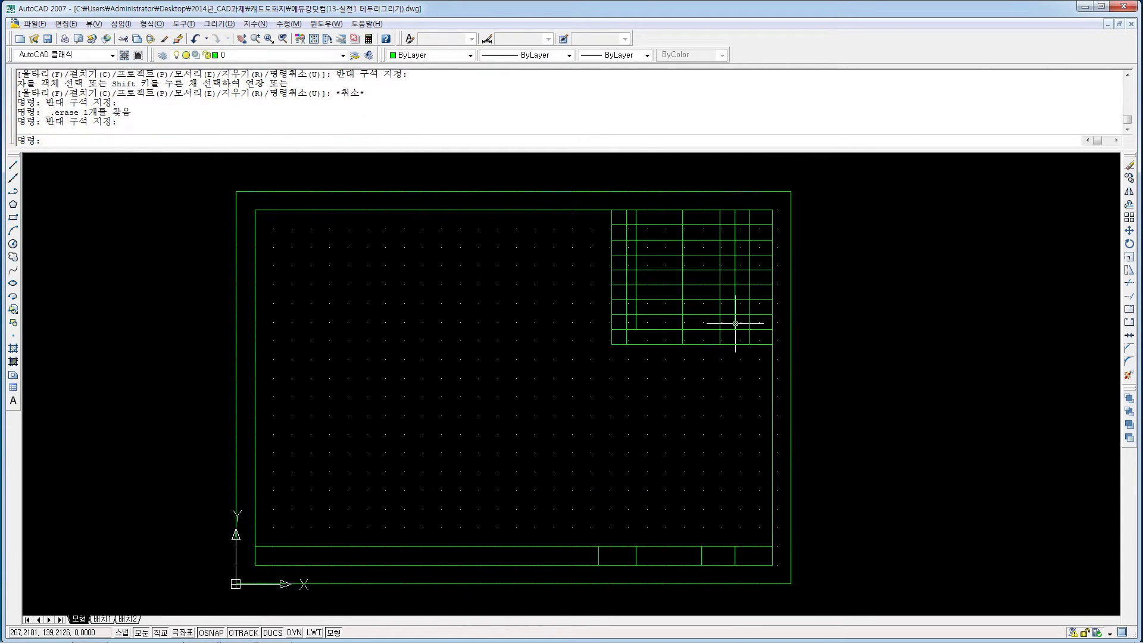
{"action": "left_click", "coordinate": [635, 323]}
{"action": "key", "text": "Delete"}
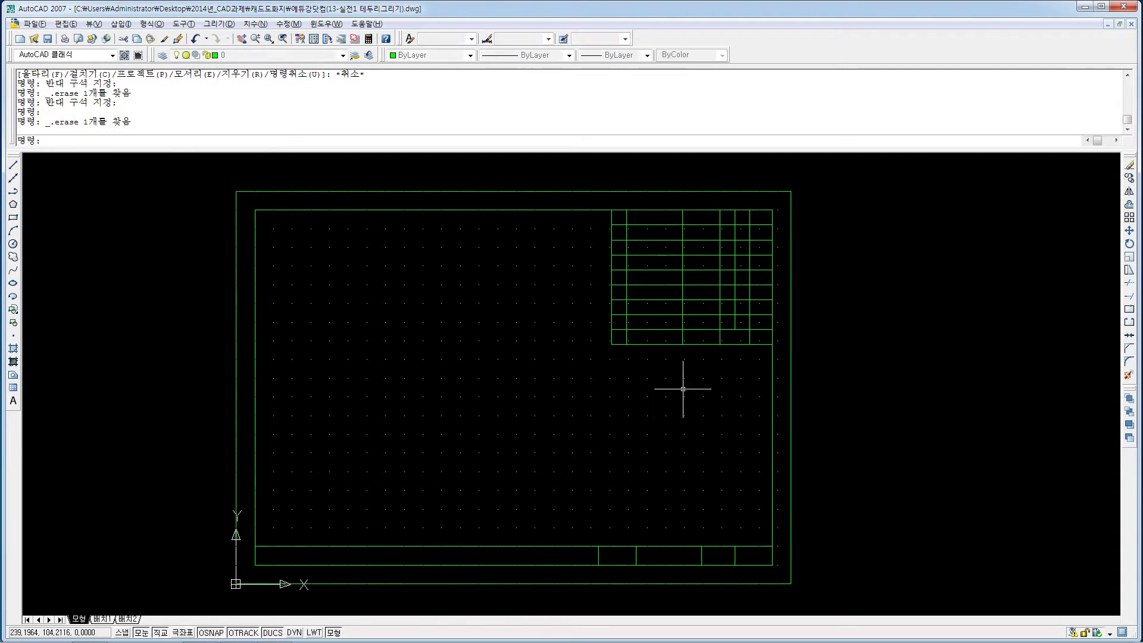
Trim away the title block's top line where it extends left of the block's outermost column.
{"action": "type", "text": "tr"}
{"action": "key", "text": "Return"}
{"action": "key", "text": "Return"}
{"action": "left_click", "coordinate": [525, 525]}
{"action": "left_click", "coordinate": [517, 549]}
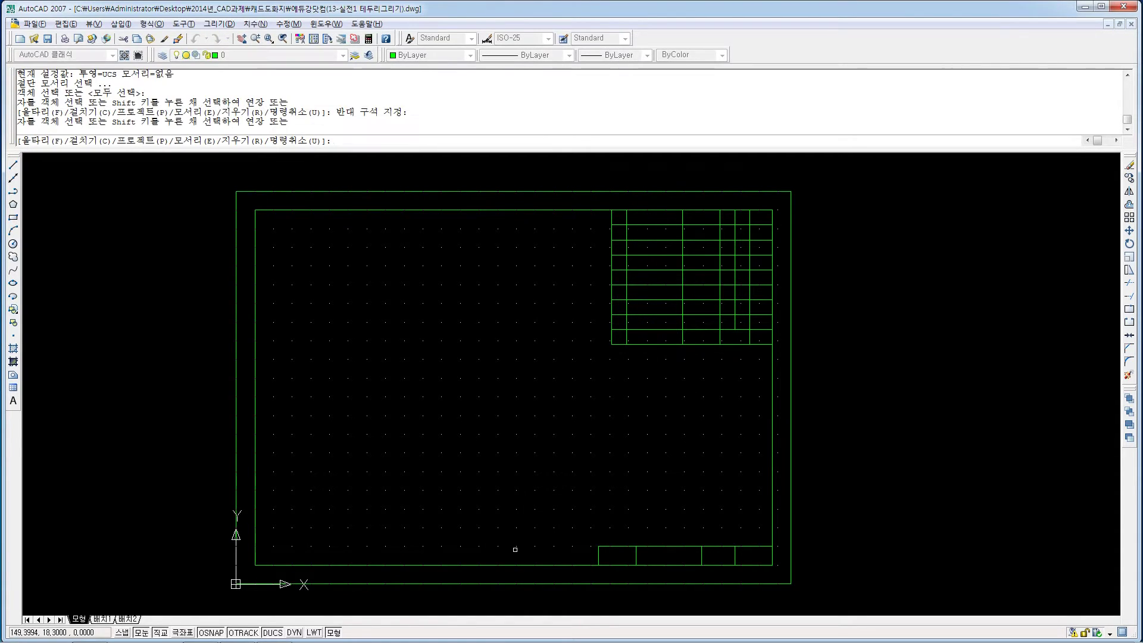
{"action": "key", "text": "Escape"}
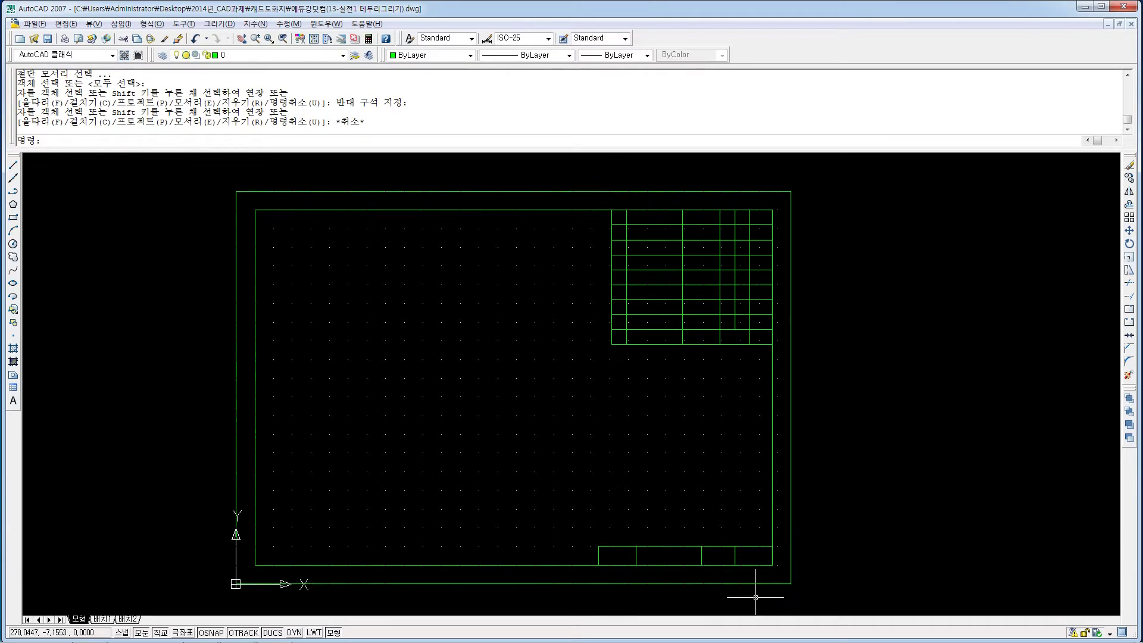
Offset the inner border's top line downward by 10.
{"action": "type", "text": "o"}
{"action": "key", "text": "Return"}
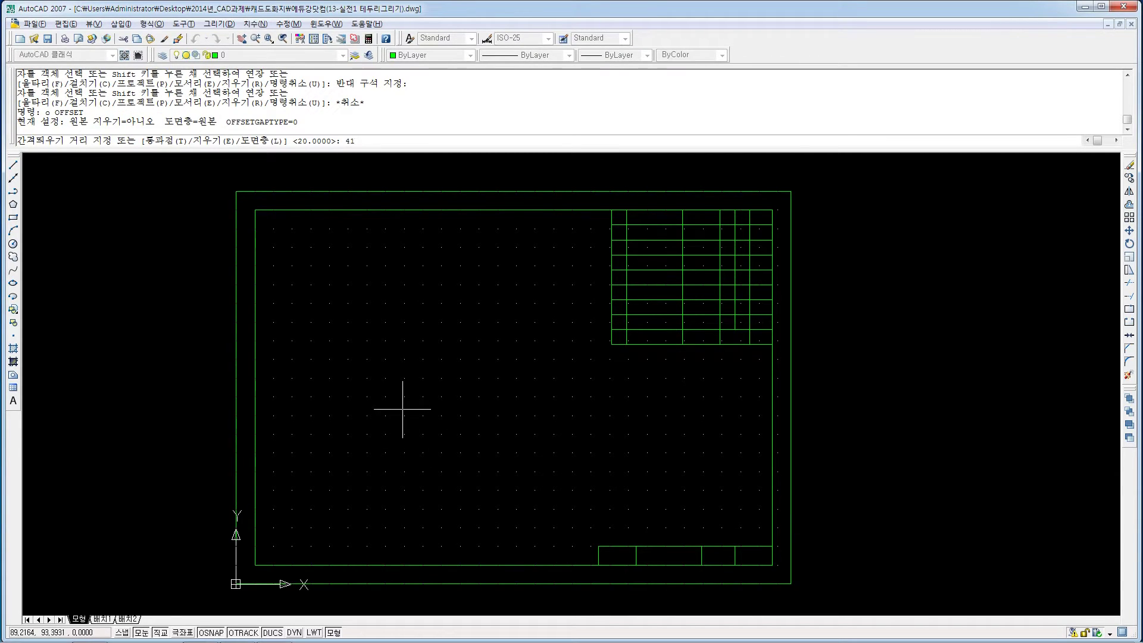
{"action": "type", "text": "10"}
{"action": "key", "text": "Return"}
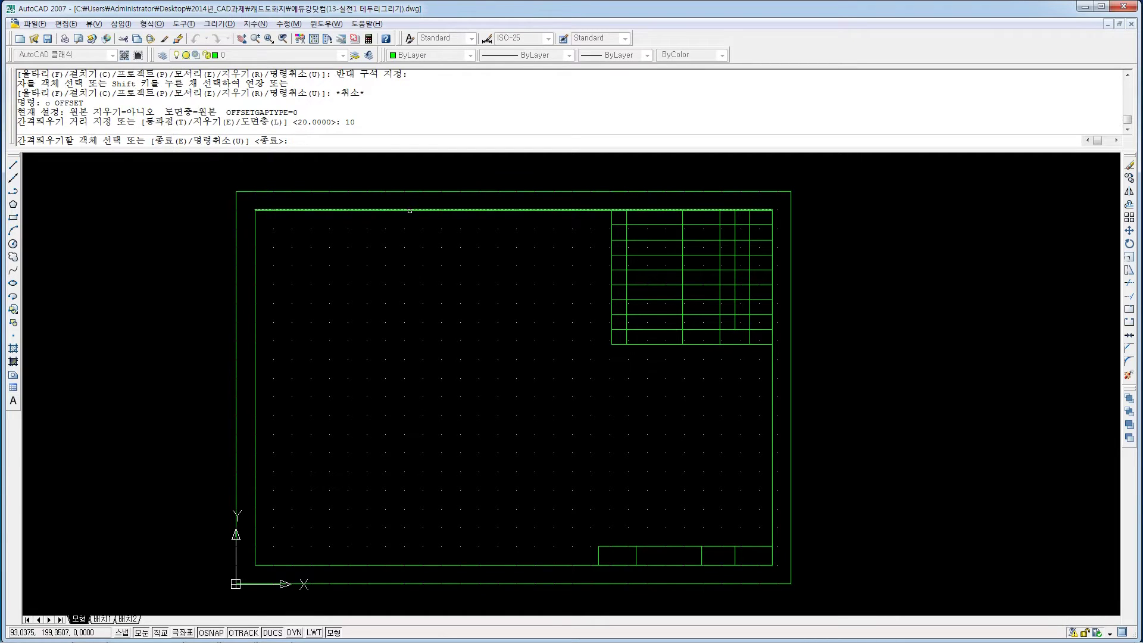
{"action": "left_click", "coordinate": [410, 208]}
{"action": "left_click", "coordinate": [412, 210]}
{"action": "left_click", "coordinate": [416, 235]}
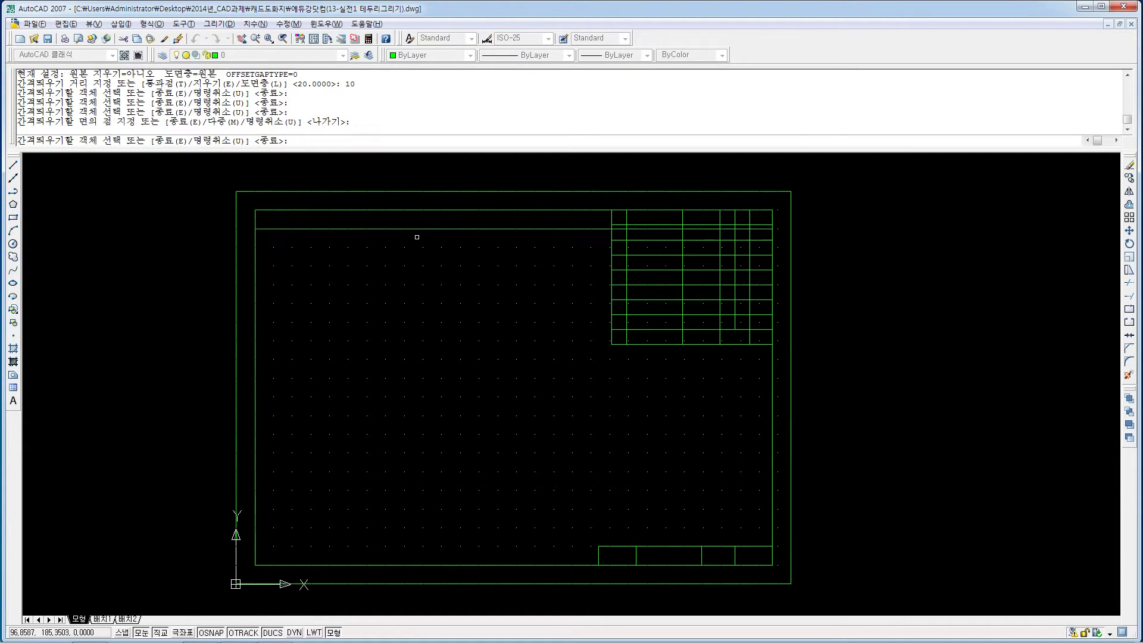
Offset the horizontal line below the inner border's top line downward by 10, and the resulting line downward by 10 again.
{"action": "key", "text": "Escape"}
{"action": "type", "text": "o"}
{"action": "key", "text": "Return"}
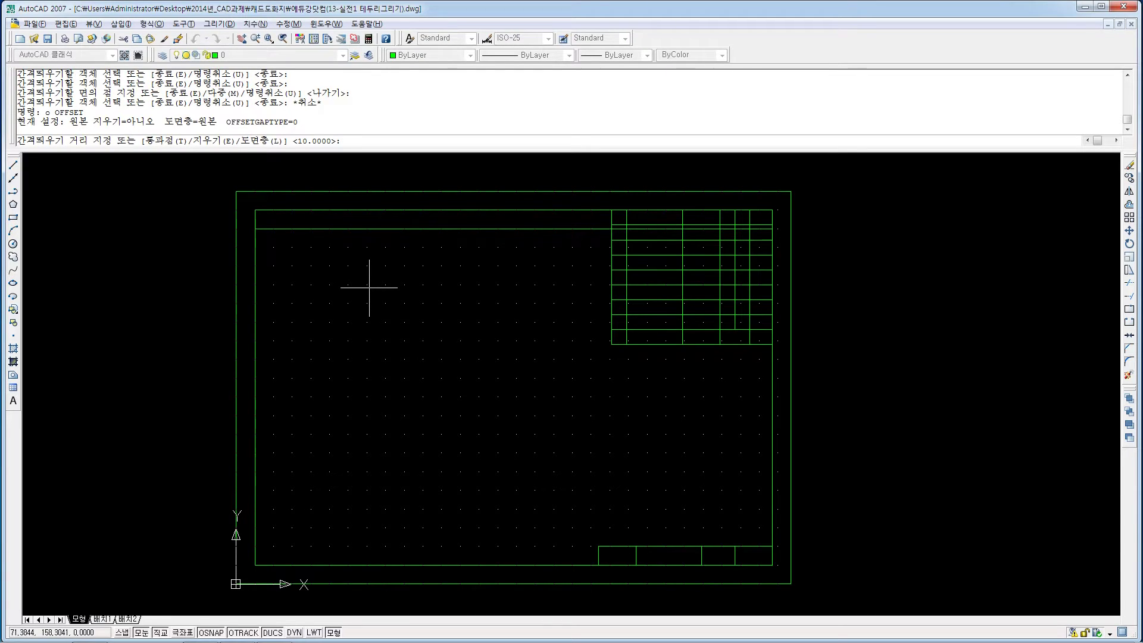
{"action": "key", "text": "Return"}
{"action": "left_click", "coordinate": [356, 229]}
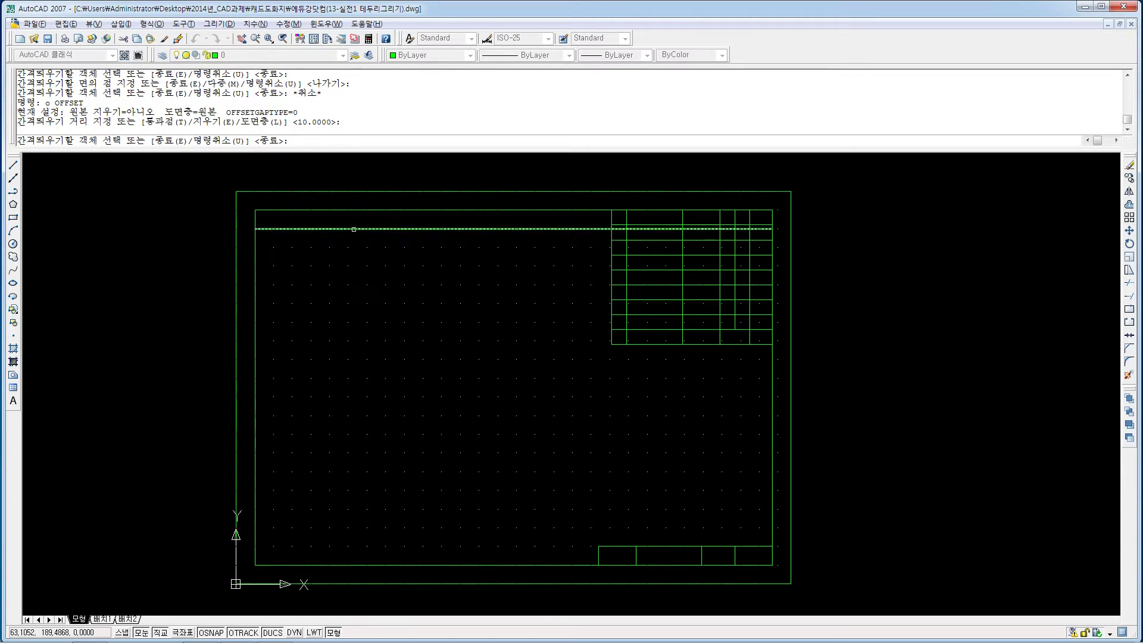
{"action": "left_click", "coordinate": [356, 252]}
{"action": "left_click", "coordinate": [349, 250]}
{"action": "left_click", "coordinate": [349, 248]}
{"action": "left_click", "coordinate": [357, 269]}
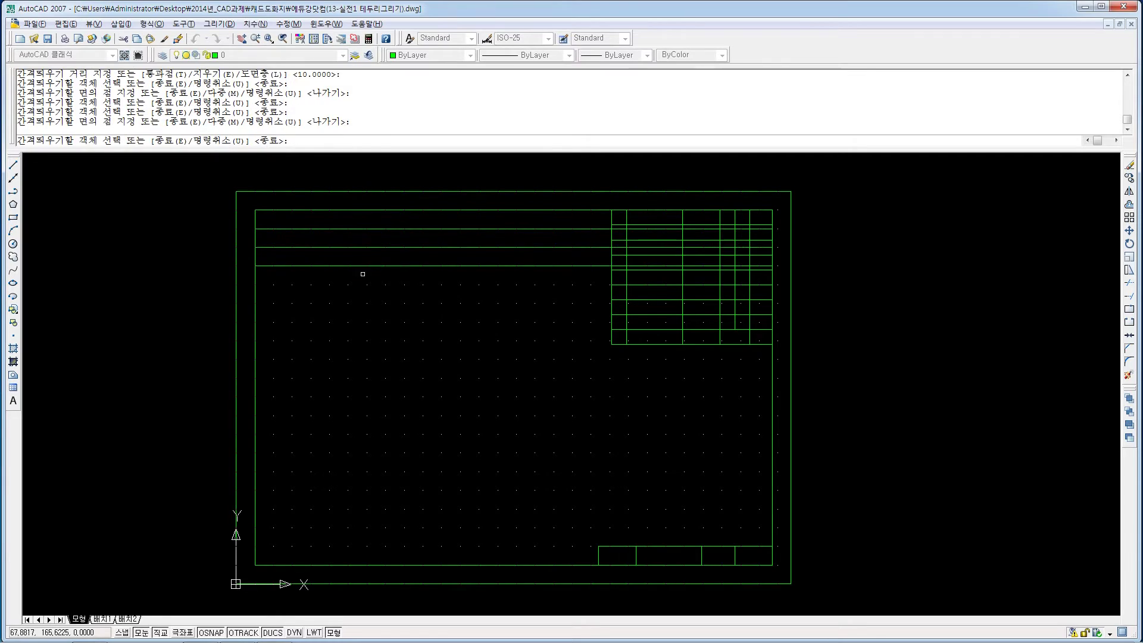
{"action": "key", "text": "Escape"}
{"action": "key", "text": "Escape"}
Offset the inner border's left line inward by 20, and the resulting line inward by another 20.
{"action": "type", "text": "o"}
{"action": "key", "text": "Return"}
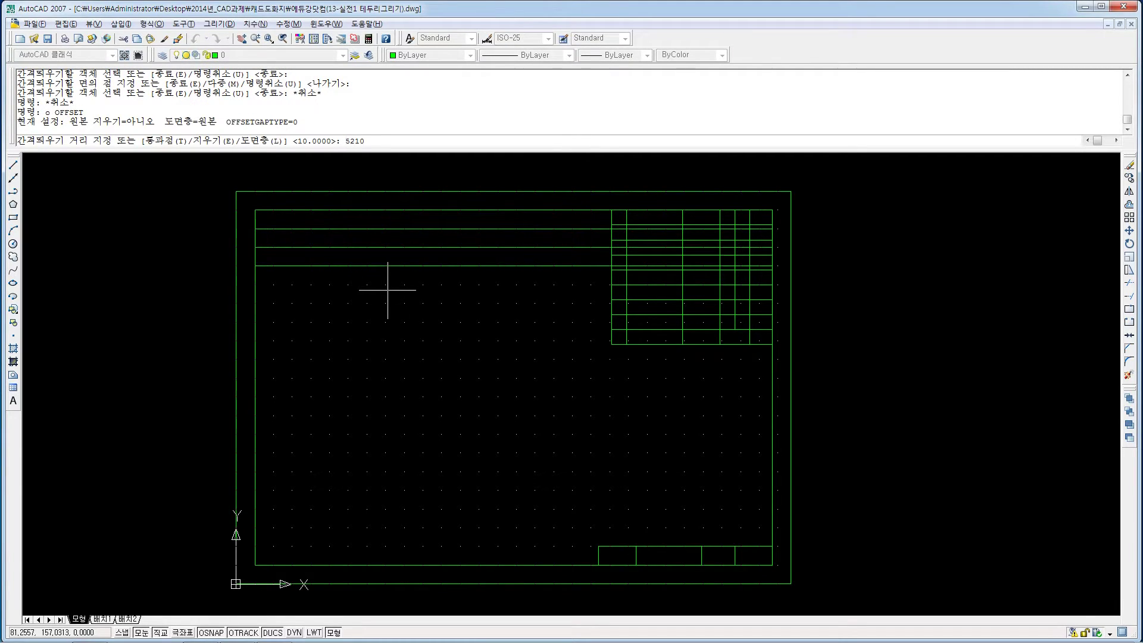
{"action": "type", "text": "20"}
{"action": "key", "text": "Return"}
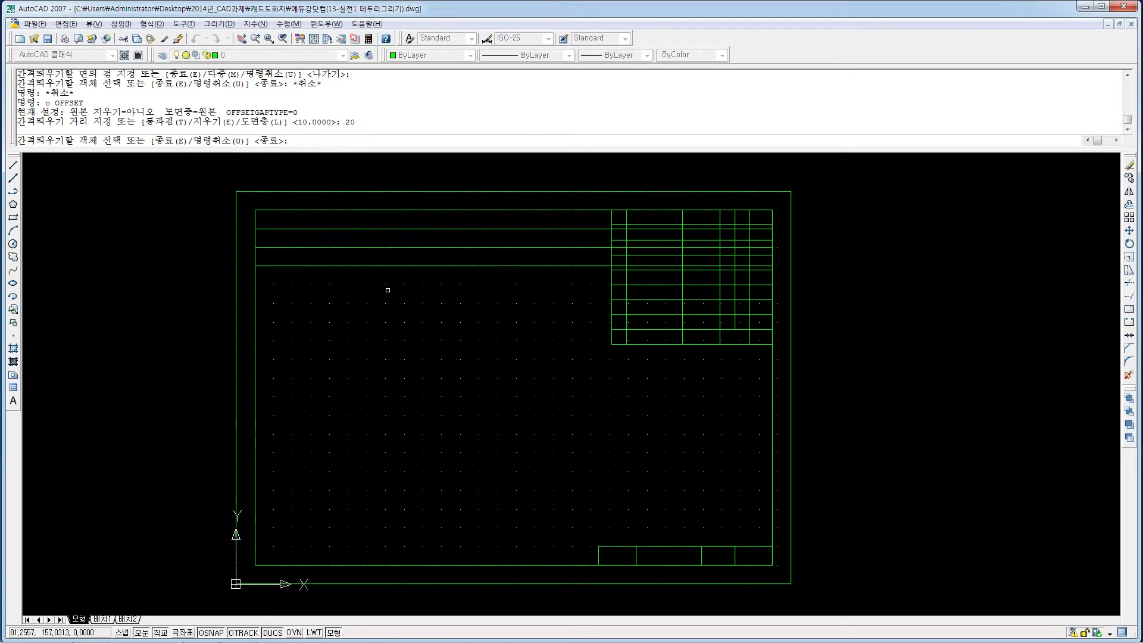
{"action": "left_click", "coordinate": [255, 301]}
{"action": "left_click", "coordinate": [315, 311]}
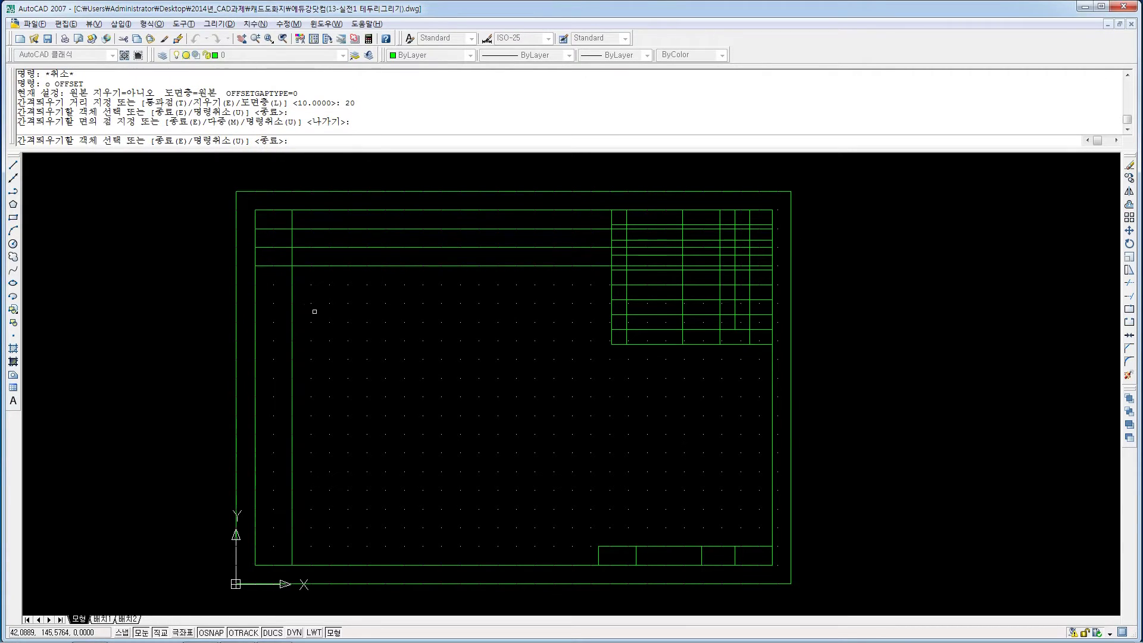
{"action": "key", "text": "Escape"}
{"action": "key", "text": "Return"}
{"action": "key", "text": "Return"}
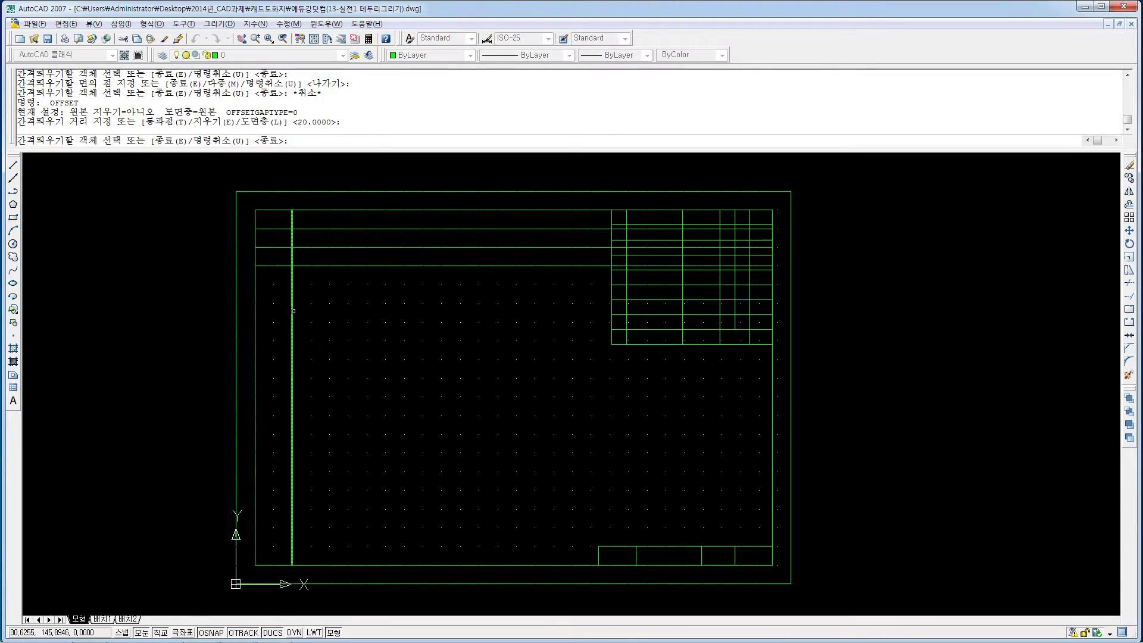
{"action": "left_click", "coordinate": [292, 312]}
{"action": "left_click", "coordinate": [333, 313]}
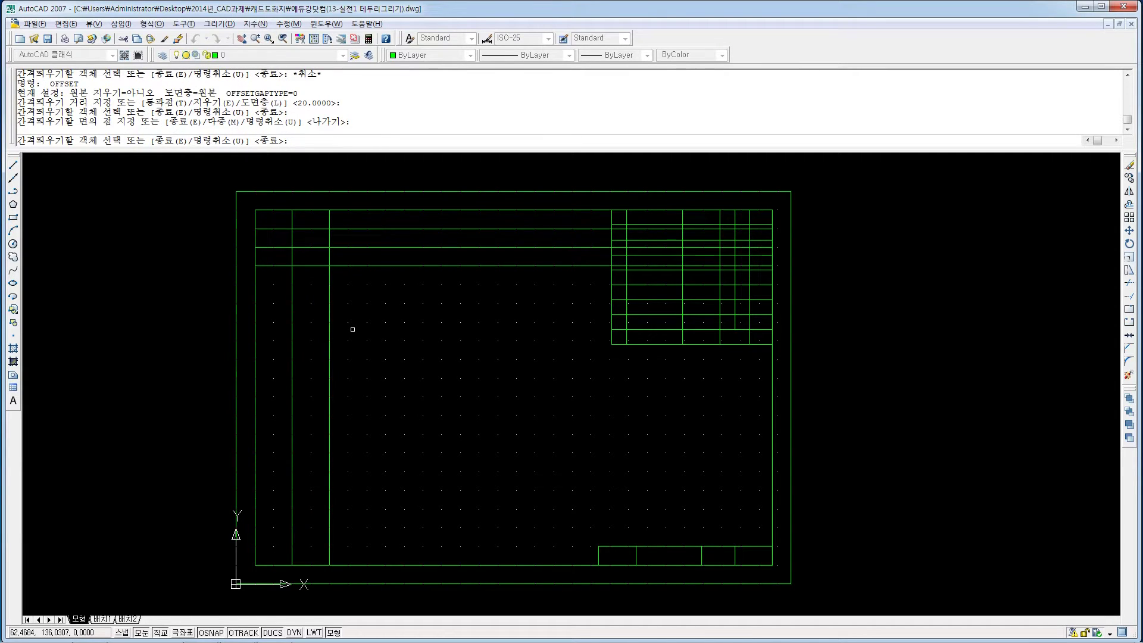
{"action": "type", "text": "30"}
{"action": "key", "text": "Return"}
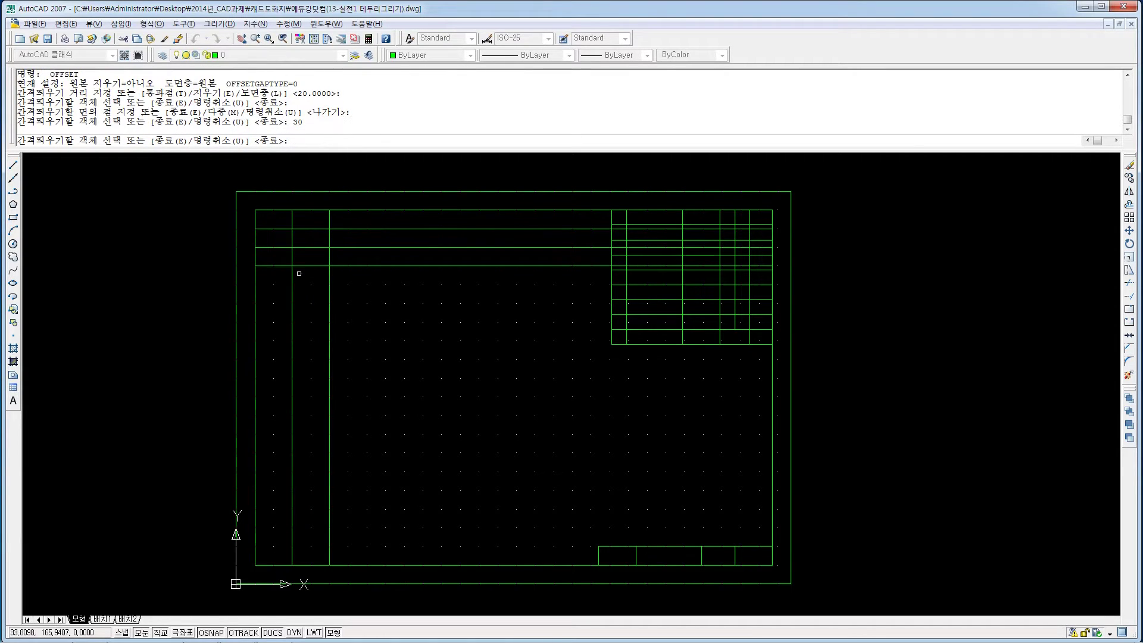
{"action": "left_click", "coordinate": [331, 298]}
{"action": "left_click", "coordinate": [400, 312]}
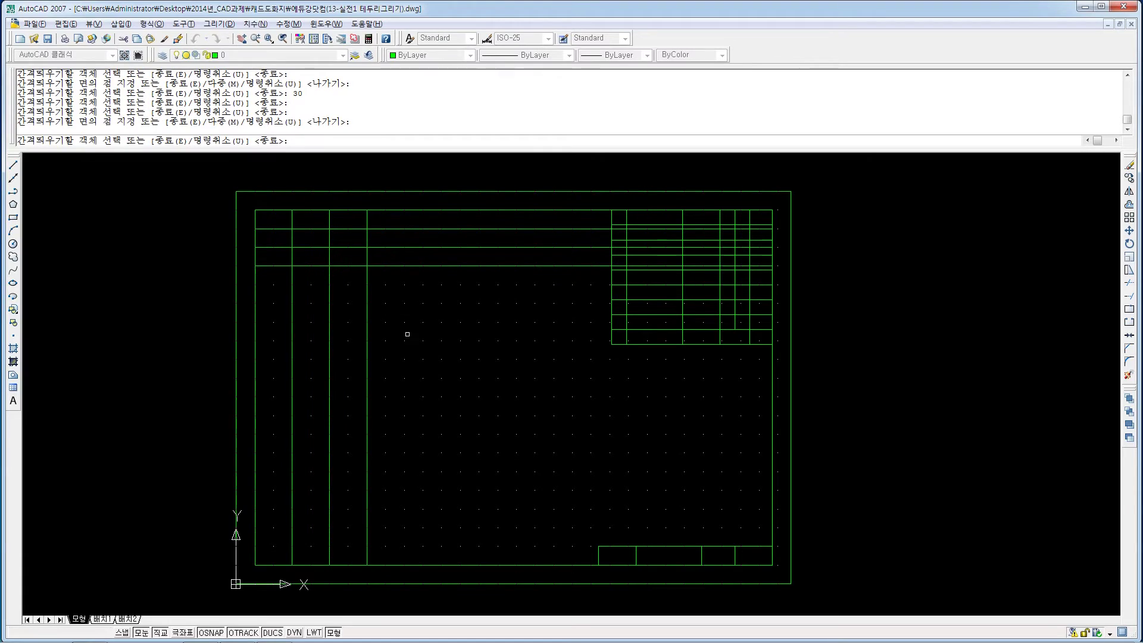
{"action": "key", "text": "Escape"}
{"action": "key", "text": "Escape"}
{"action": "left_click", "coordinate": [370, 358]}
{"action": "key", "text": "Delete"}
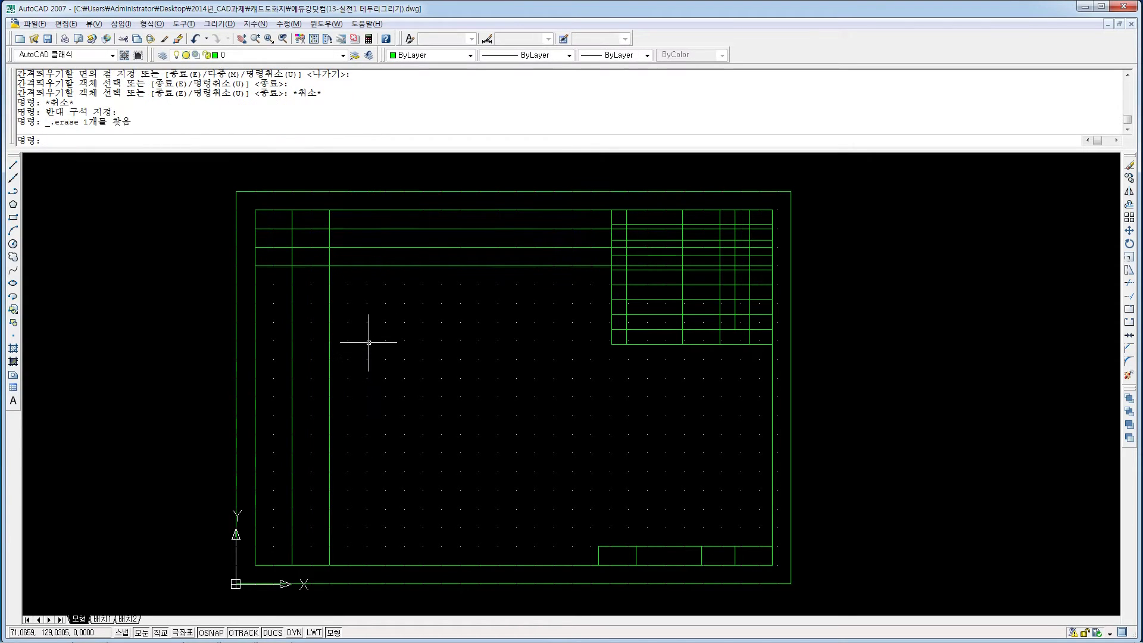
Offset the second inner vertical line from the left border to the right by 30.
{"action": "key", "text": "Return"}
{"action": "type", "text": "30"}
{"action": "key", "text": "Return"}
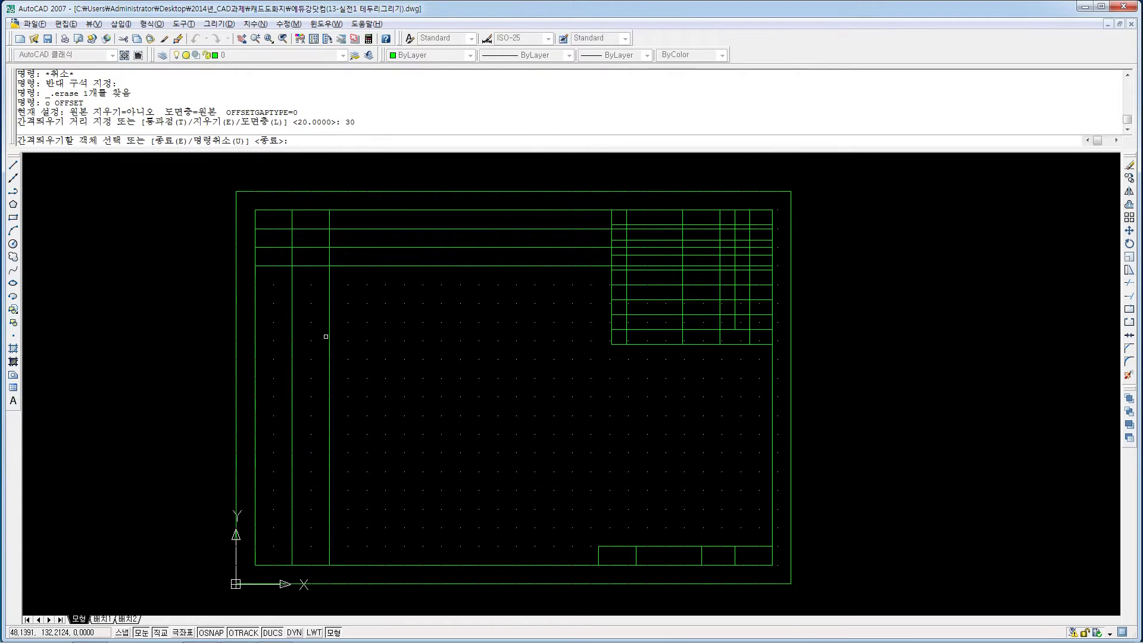
{"action": "left_click", "coordinate": [327, 336]}
{"action": "left_click", "coordinate": [365, 334]}
{"action": "key", "text": "Escape"}
{"action": "key", "text": "Escape"}
Trim away the three new horizontal lines between the upper-left grid and the parts table.
{"action": "type", "text": "tr"}
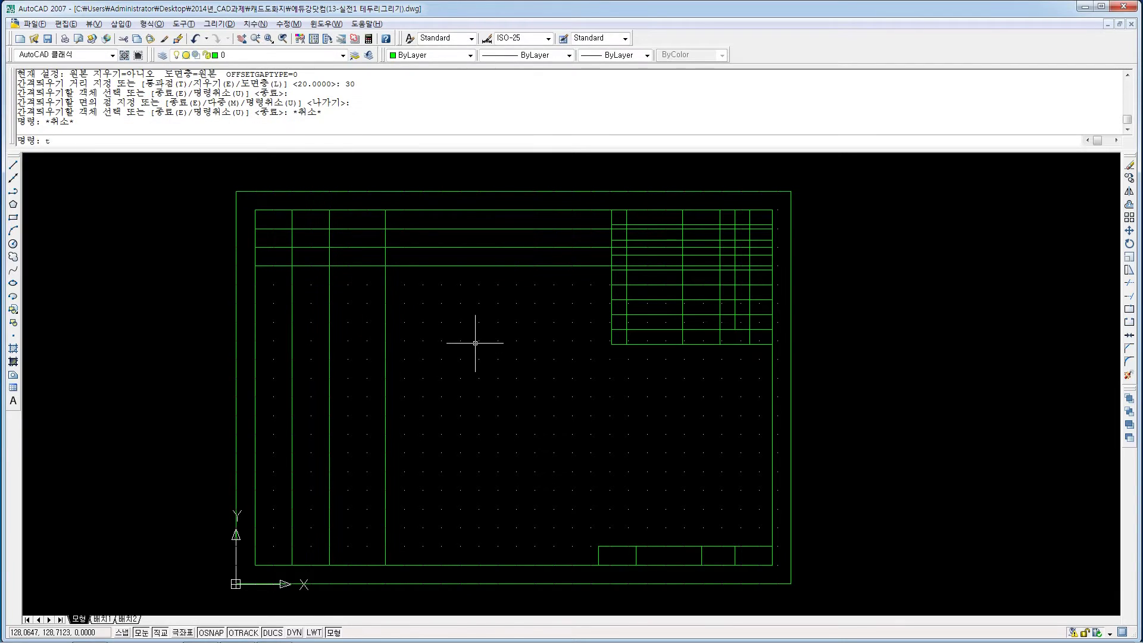
{"action": "key", "text": "Return"}
{"action": "key", "text": "Return"}
{"action": "left_click", "coordinate": [550, 300]}
{"action": "left_click", "coordinate": [523, 223]}
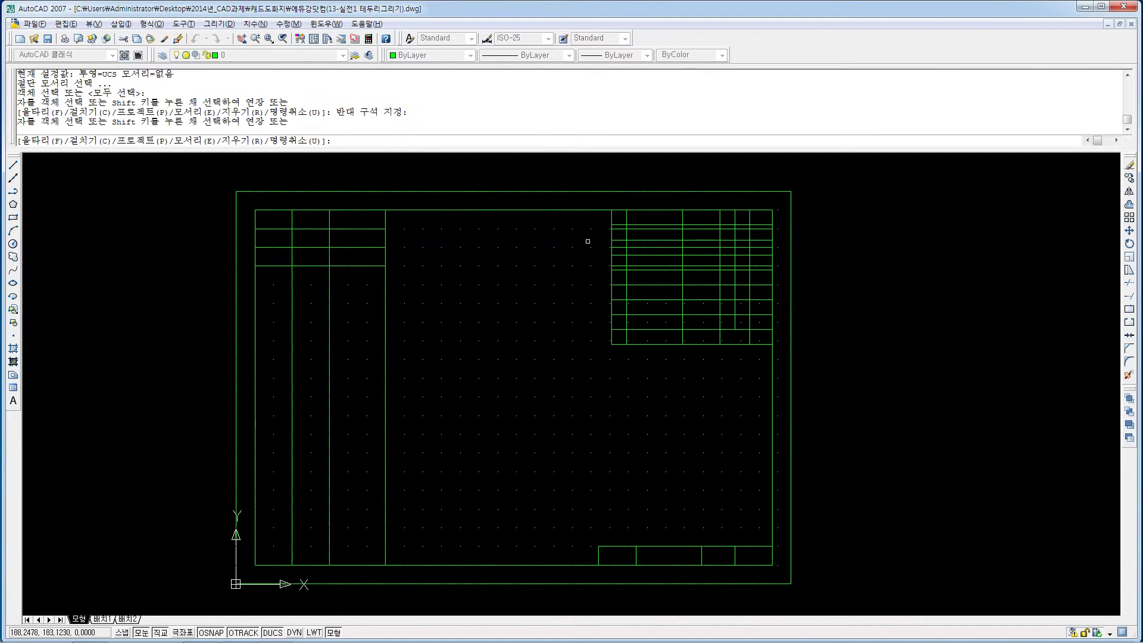
{"action": "key", "text": "Escape"}
Erase the three leftover horizontal offset segments that cross the parts table.
{"action": "scroll", "coordinate": [646, 237], "scroll_direction": "up", "scroll_amount": 2}
{"action": "left_click", "coordinate": [641, 226]}
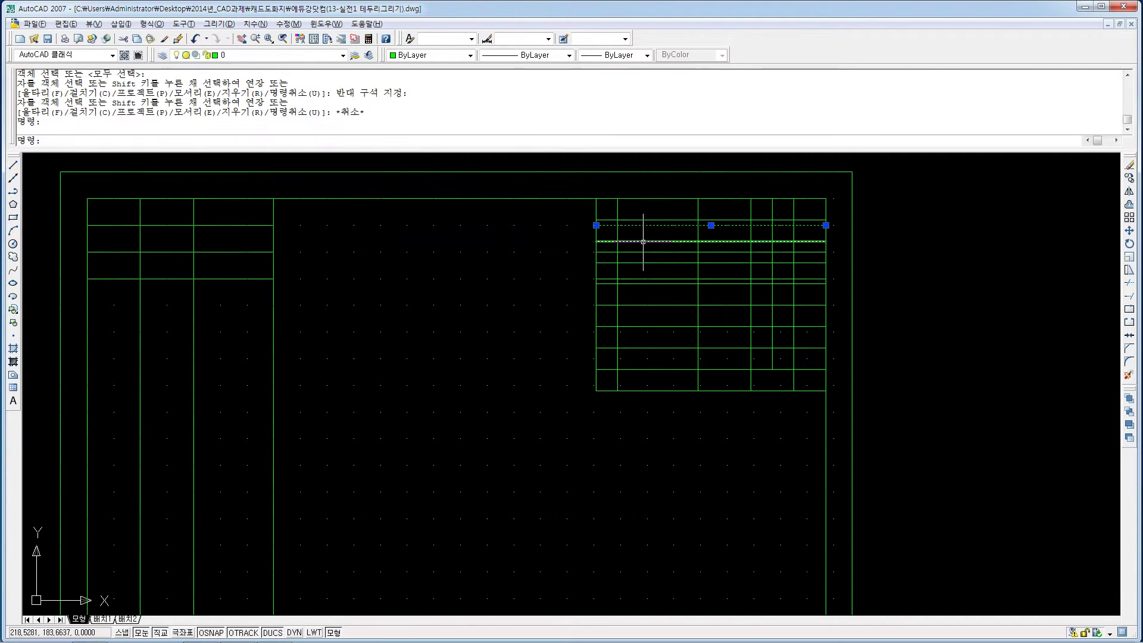
{"action": "key", "text": "Delete"}
{"action": "left_click", "coordinate": [648, 252]}
{"action": "key", "text": "Delete"}
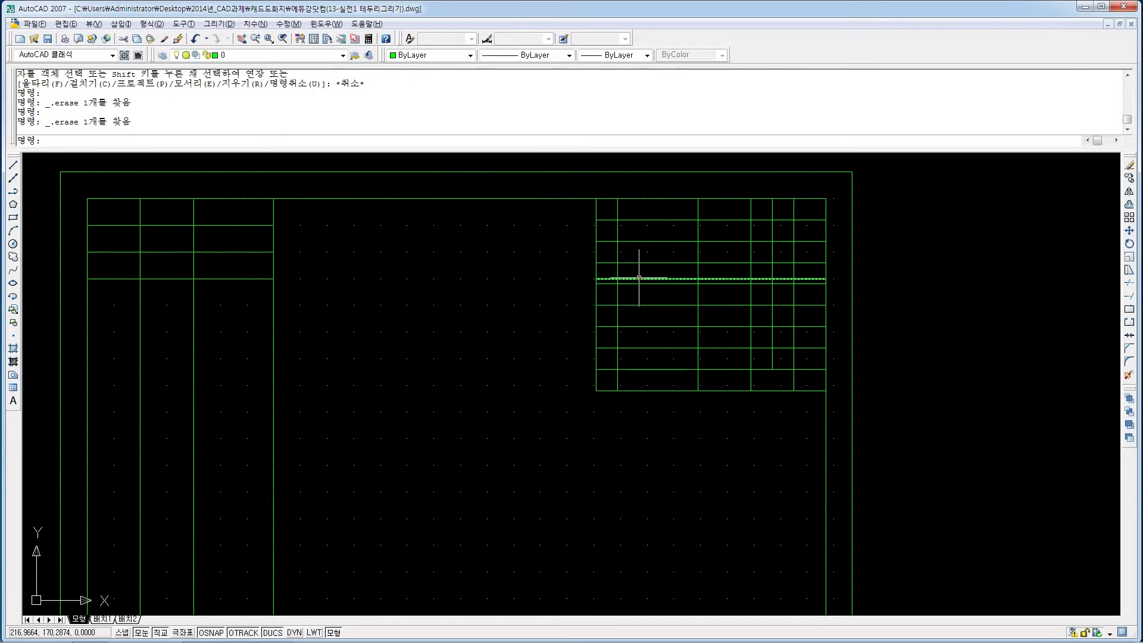
{"action": "left_click", "coordinate": [638, 284]}
{"action": "key", "text": "Delete"}
{"action": "scroll", "coordinate": [465, 354], "scroll_direction": "down", "scroll_amount": 2}
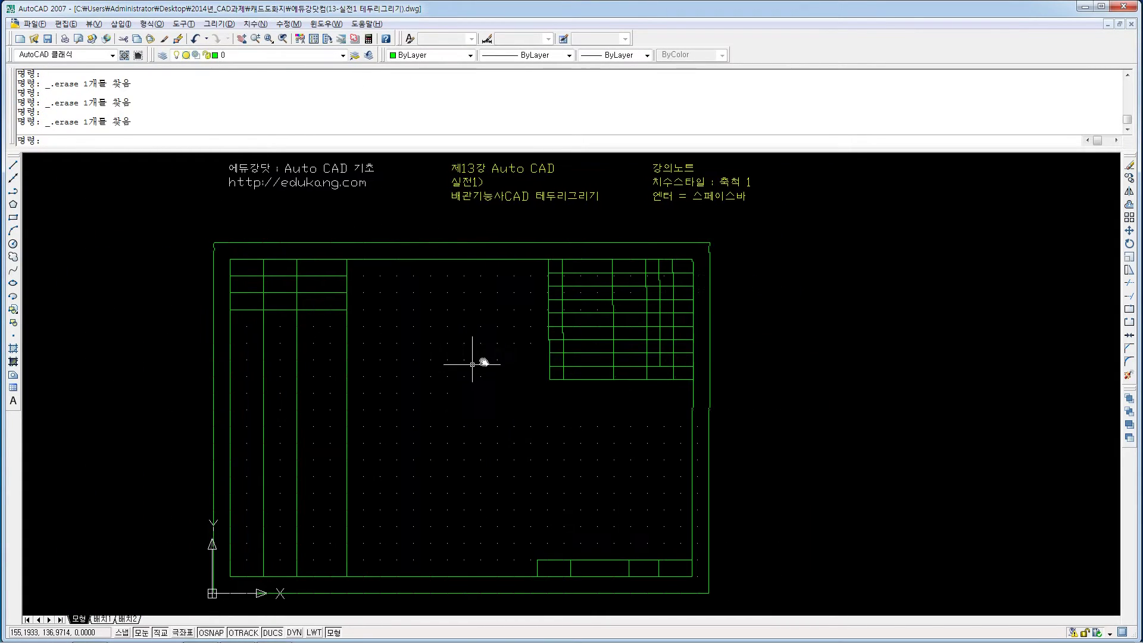
{"action": "scroll", "coordinate": [485, 357], "scroll_direction": "up", "scroll_amount": 2}
{"action": "scroll", "coordinate": [494, 322], "scroll_direction": "down", "scroll_amount": 3}
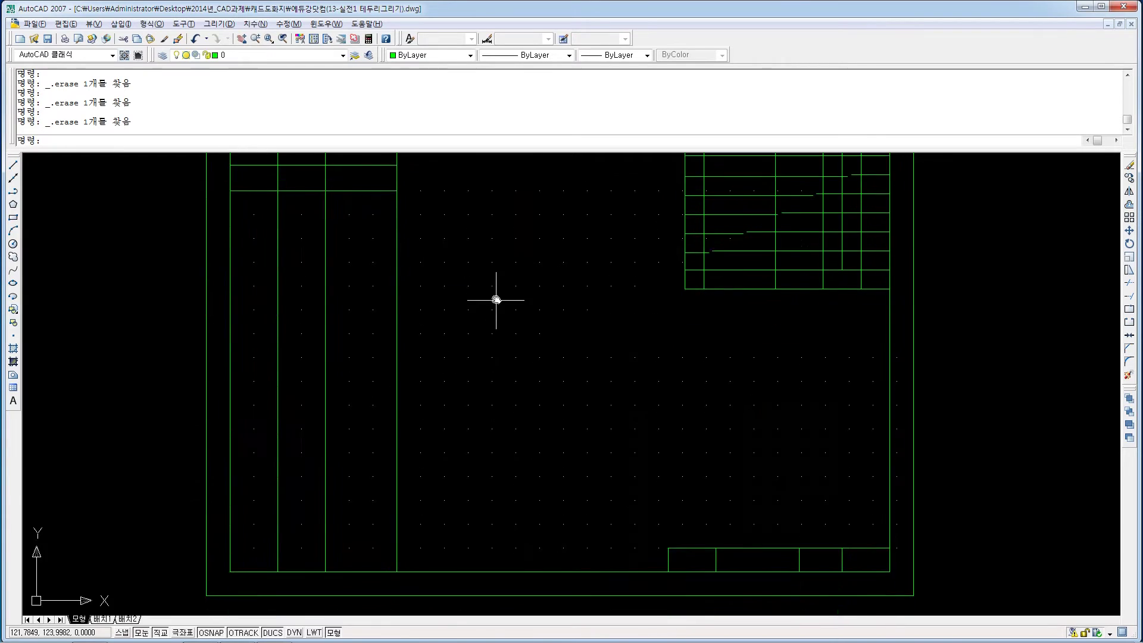
Trim away the three vertical lines below the bottom row of the upper-left grid.
{"action": "type", "text": "tr"}
{"action": "key", "text": "Return"}
{"action": "key", "text": "Return"}
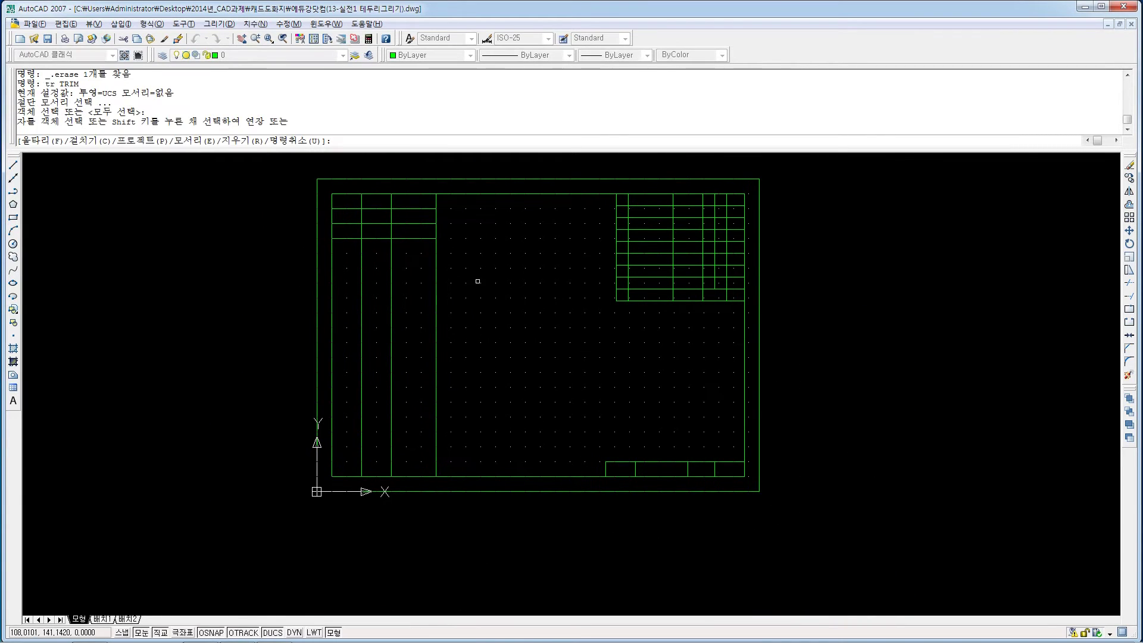
{"action": "left_click", "coordinate": [477, 280]}
{"action": "left_click", "coordinate": [351, 358]}
{"action": "key", "text": "Escape"}
{"action": "key", "text": "Escape"}
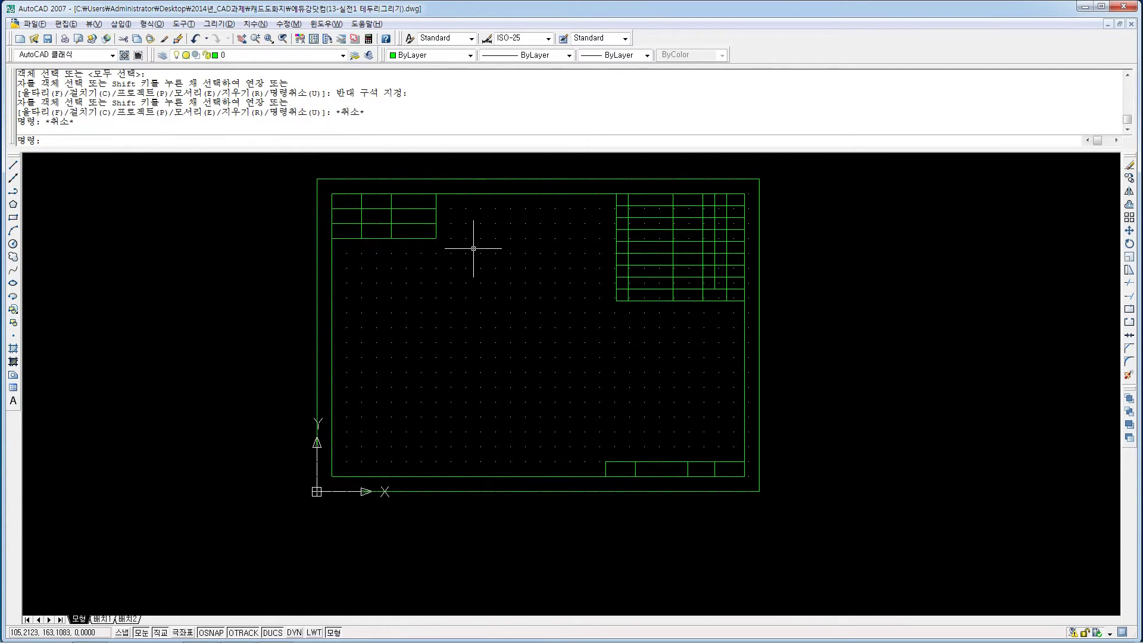
Trim away the lower two horizontal lines in the 30-wide column of the upper-left grid.
{"action": "middle_click_drag", "start_coordinate": [472, 247], "coordinate": [474, 301]}
{"action": "scroll", "coordinate": [473, 301], "scroll_direction": "up", "scroll_amount": 2}
{"action": "left_click", "coordinate": [457, 285]}
{"action": "scroll", "coordinate": [482, 324], "scroll_direction": "up", "scroll_amount": 2}
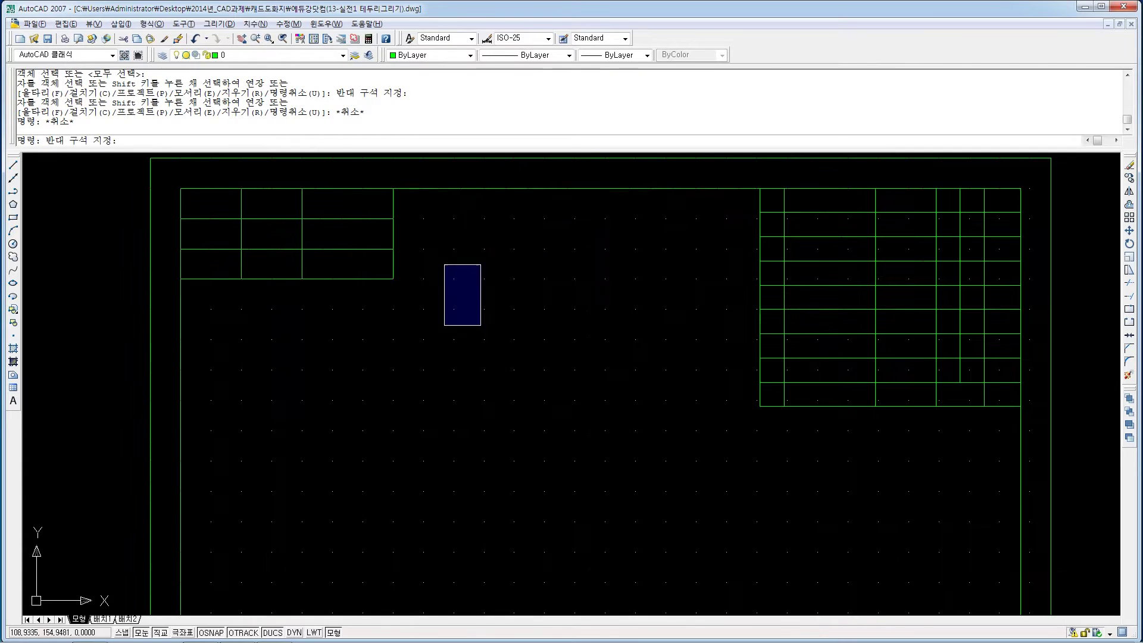
{"action": "left_click", "coordinate": [428, 332]}
{"action": "type", "text": "tr"}
{"action": "key", "text": "Return"}
{"action": "key", "text": "Return"}
{"action": "left_click", "coordinate": [373, 313]}
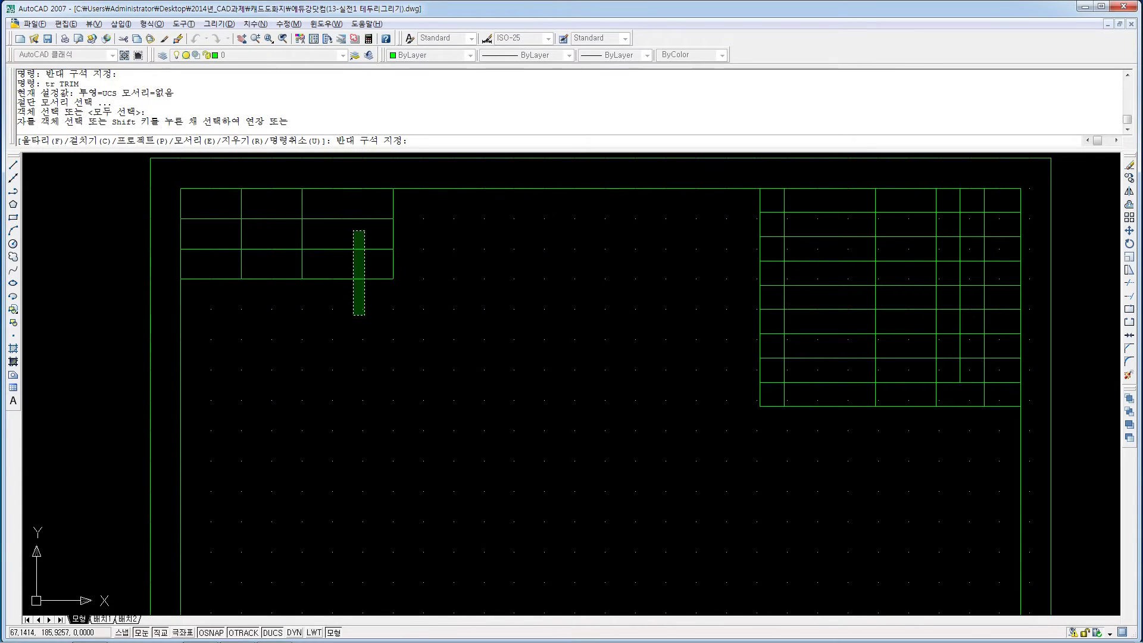
{"action": "left_click", "coordinate": [352, 230]}
{"action": "key", "text": "Escape"}
Trim away the end of the upper-left grid's outermost vertical line that hangs below the first row.
{"action": "left_click", "coordinate": [405, 281]}
{"action": "left_click", "coordinate": [398, 289]}
{"action": "key", "text": "Escape"}
{"action": "key", "text": "Escape"}
{"action": "type", "text": "tr"}
{"action": "key", "text": "Return"}
{"action": "key", "text": "Return"}
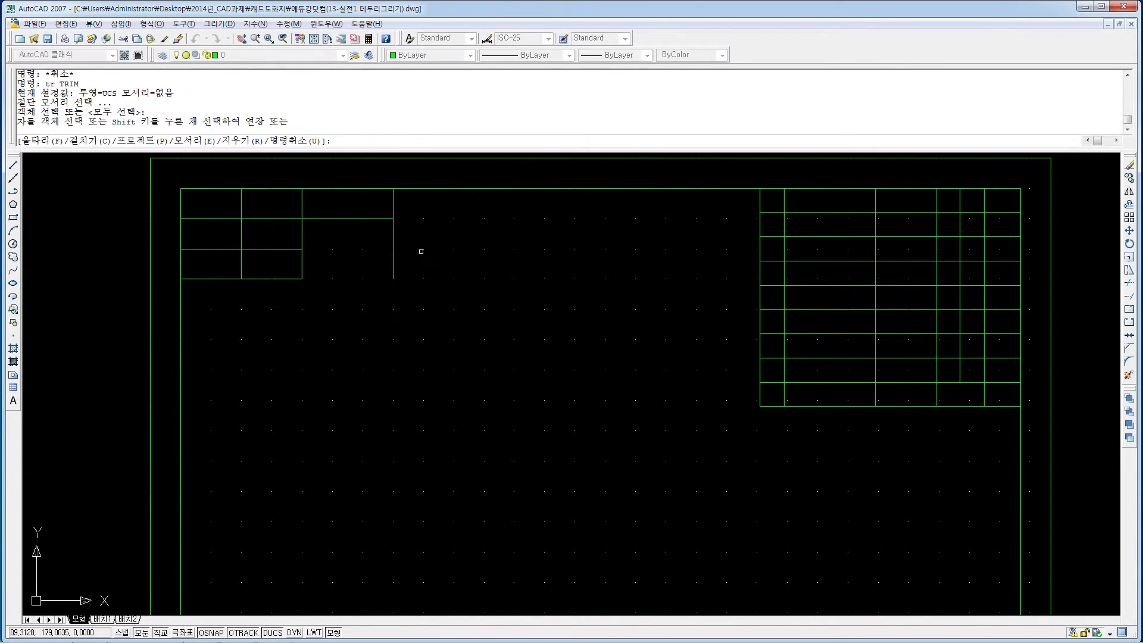
{"action": "left_click", "coordinate": [418, 247]}
{"action": "left_click", "coordinate": [370, 293]}
{"action": "key", "text": "Escape"}
Erase the extra vertical segments that stop short of the parts table's bottom row, between its last two column lines.
{"action": "mouse_move", "coordinate": [562, 403]}
{"action": "middle_mouse_down"}
{"action": "mouse_move", "coordinate": [546, 369]}
{"action": "mouse_move", "coordinate": [555, 368]}
{"action": "mouse_move", "coordinate": [522, 344]}
{"action": "middle_mouse_up"}
{"action": "scroll", "coordinate": [579, 372], "scroll_direction": "down", "scroll_amount": 2}
{"action": "middle_click_drag", "start_coordinate": [642, 391], "coordinate": [629, 370]}
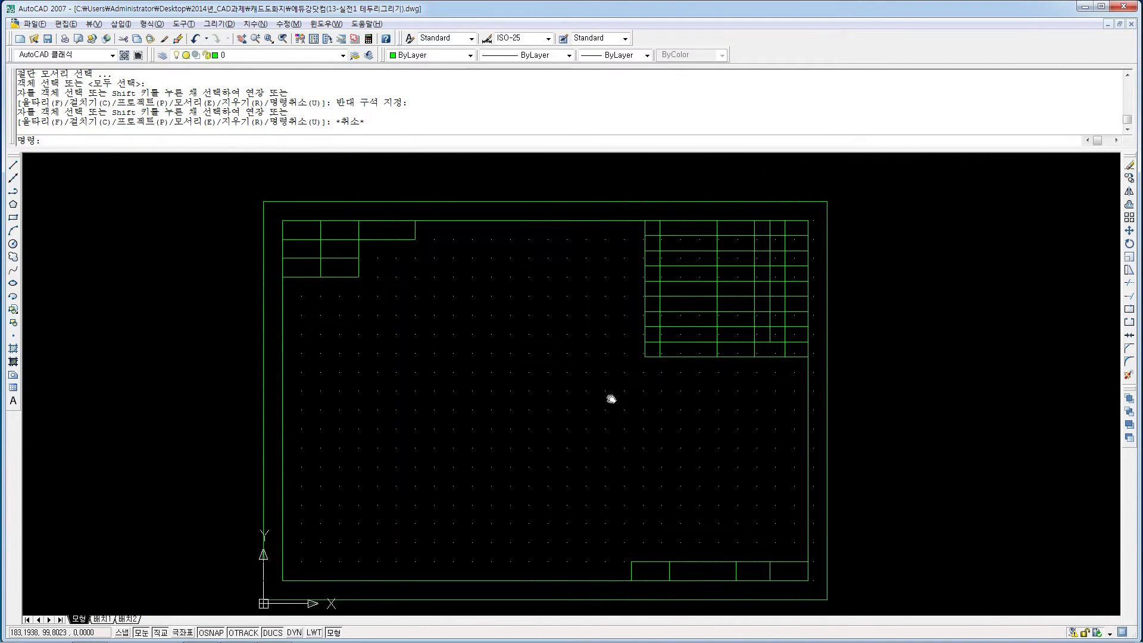
{"action": "left_click", "coordinate": [773, 318]}
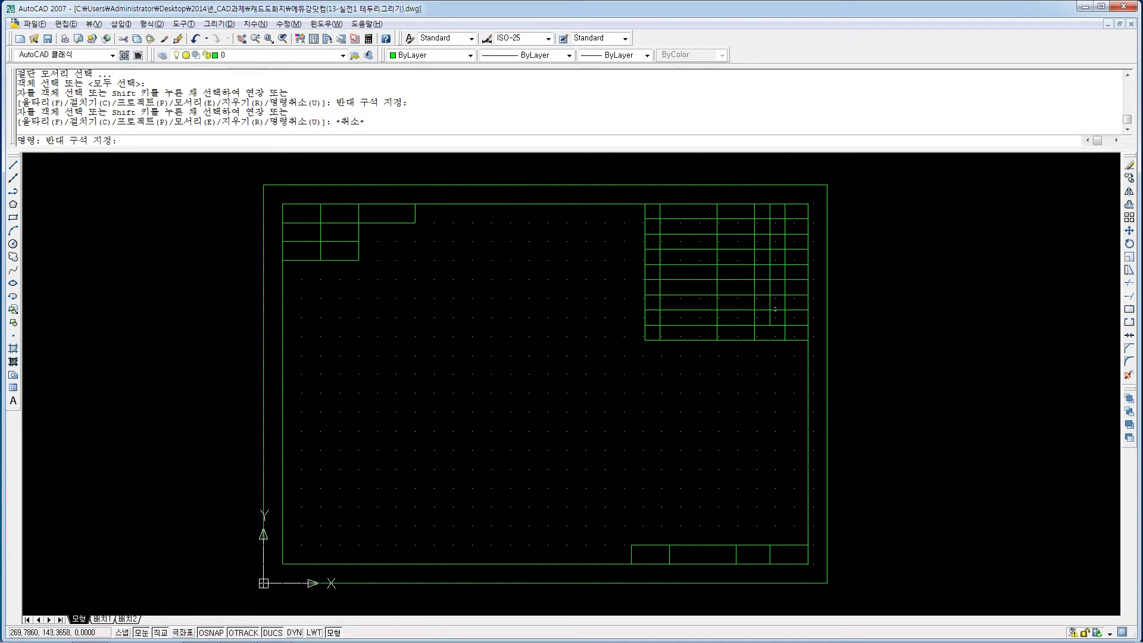
{"action": "key", "text": "Escape"}
{"action": "left_click", "coordinate": [776, 306]}
{"action": "left_click", "coordinate": [767, 303]}
{"action": "key", "text": "Delete"}
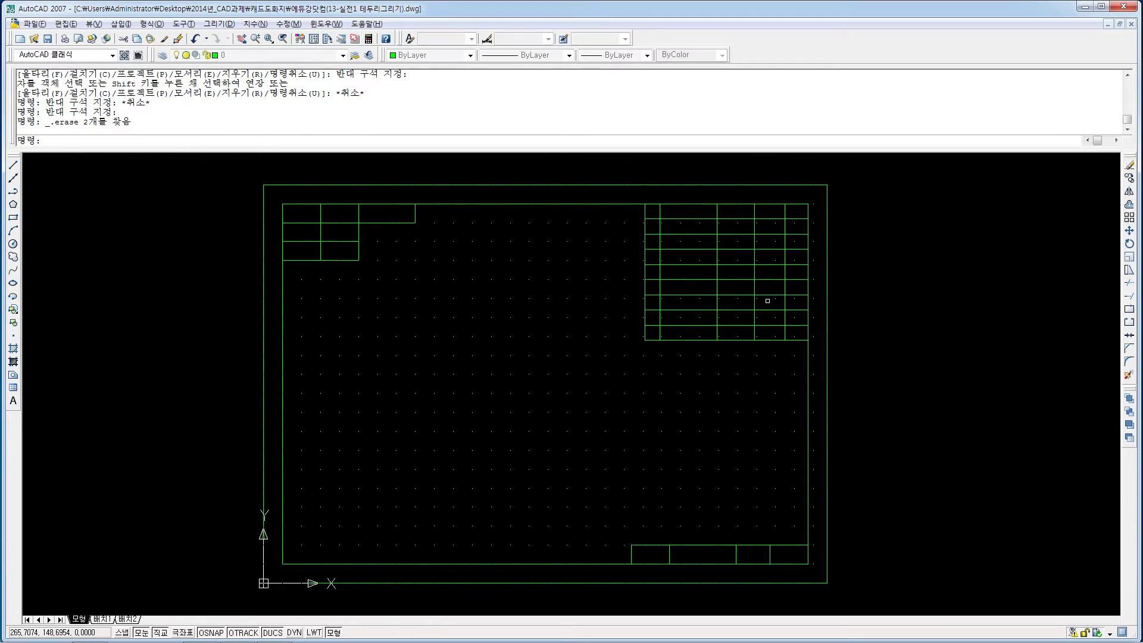
Add the multiline text "번호" in the parts table's upper-left cell, centred horizontally and vertically.
{"action": "scroll", "coordinate": [691, 262], "scroll_direction": "up", "scroll_amount": 2}
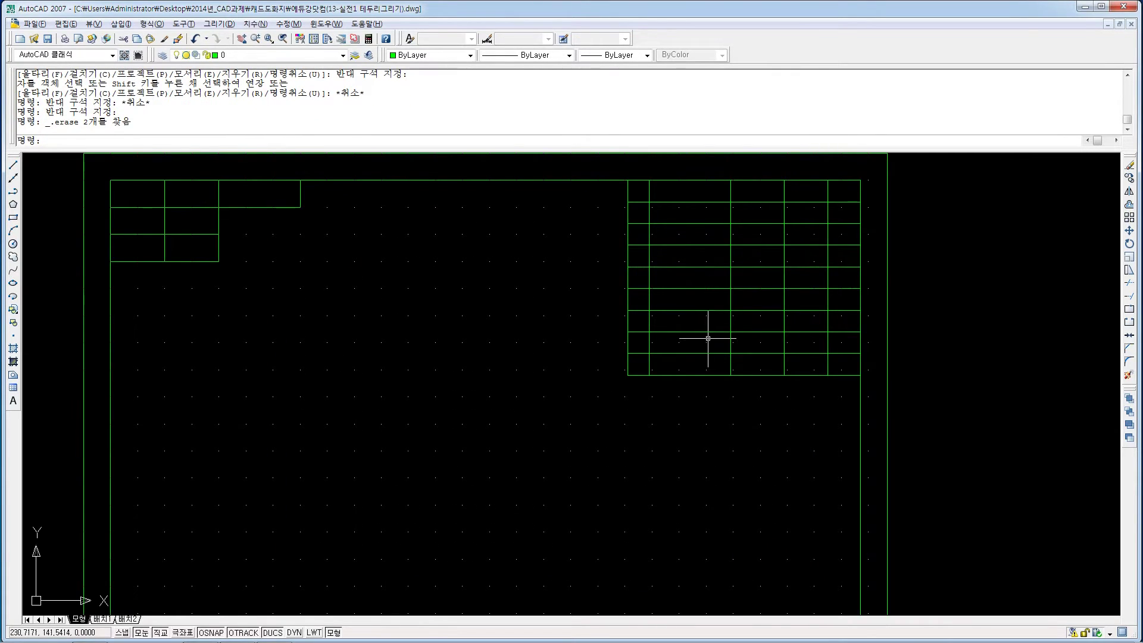
{"action": "middle_click_drag", "start_coordinate": [701, 405], "coordinate": [656, 439]}
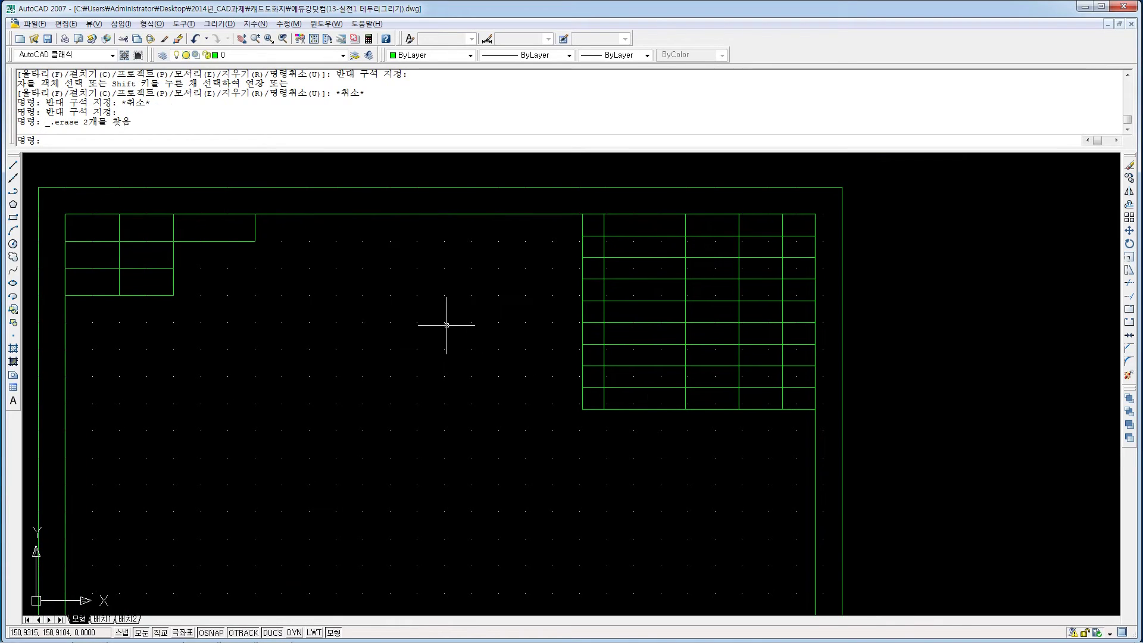
{"action": "type", "text": "t"}
{"action": "key", "text": "Return"}
{"action": "left_click", "coordinate": [582, 214]}
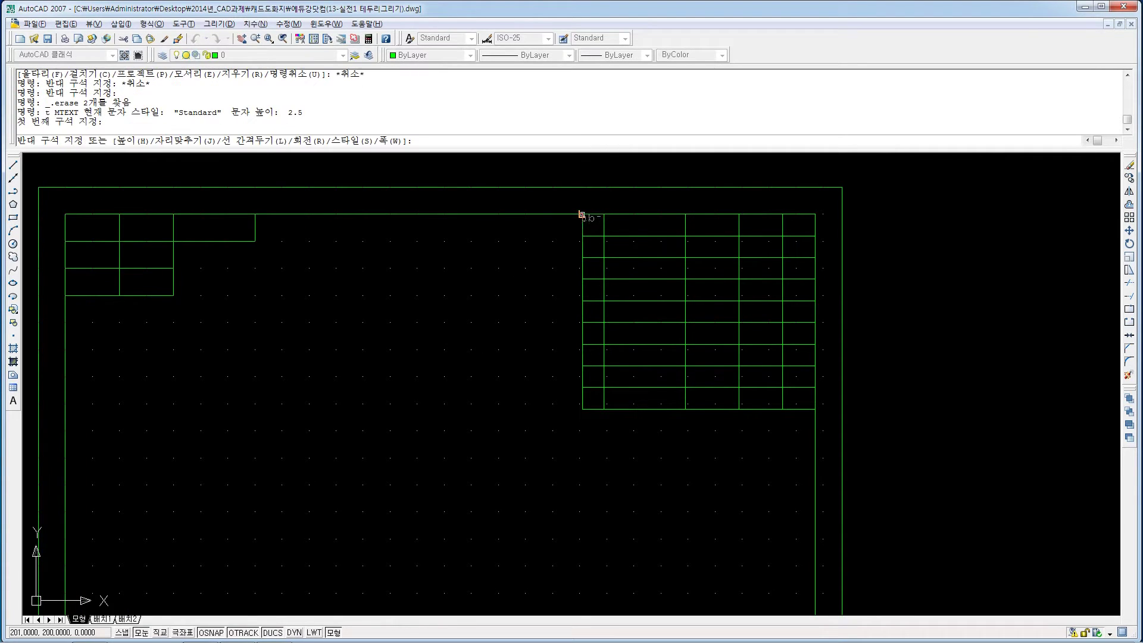
{"action": "left_click", "coordinate": [603, 236]}
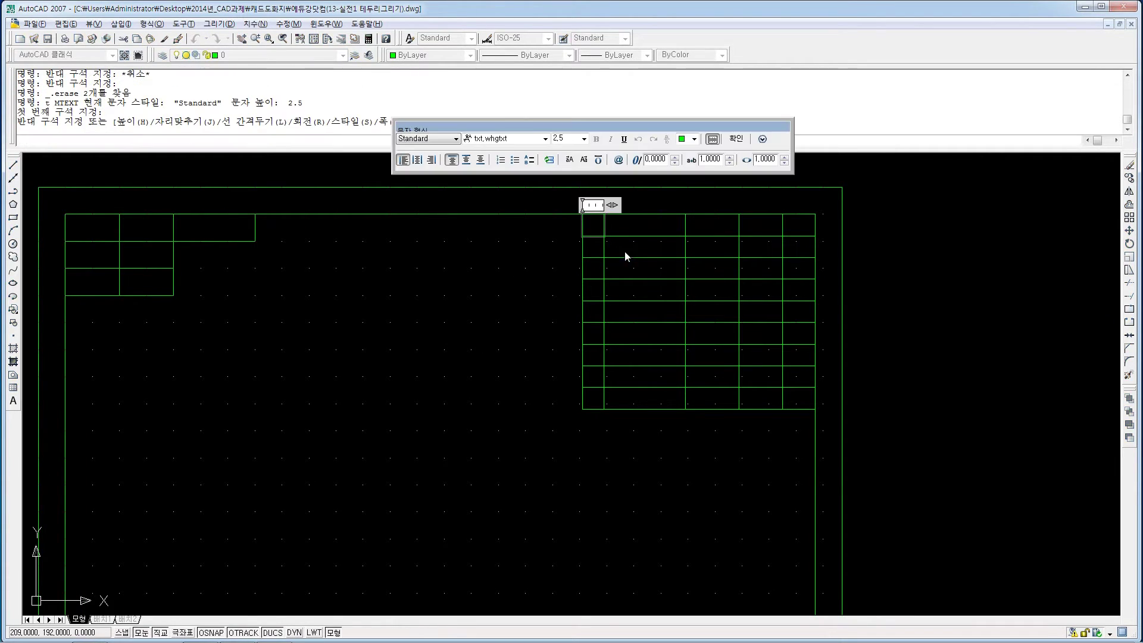
{"action": "type", "text": "번호"}
{"action": "left_click", "coordinate": [465, 161]}
{"action": "left_click", "coordinate": [418, 161]}
{"action": "left_click", "coordinate": [453, 194]}
Stretch the 번호 text frame to the opposite corners of its cell in the parts table's header row.
{"action": "left_click", "coordinate": [595, 228]}
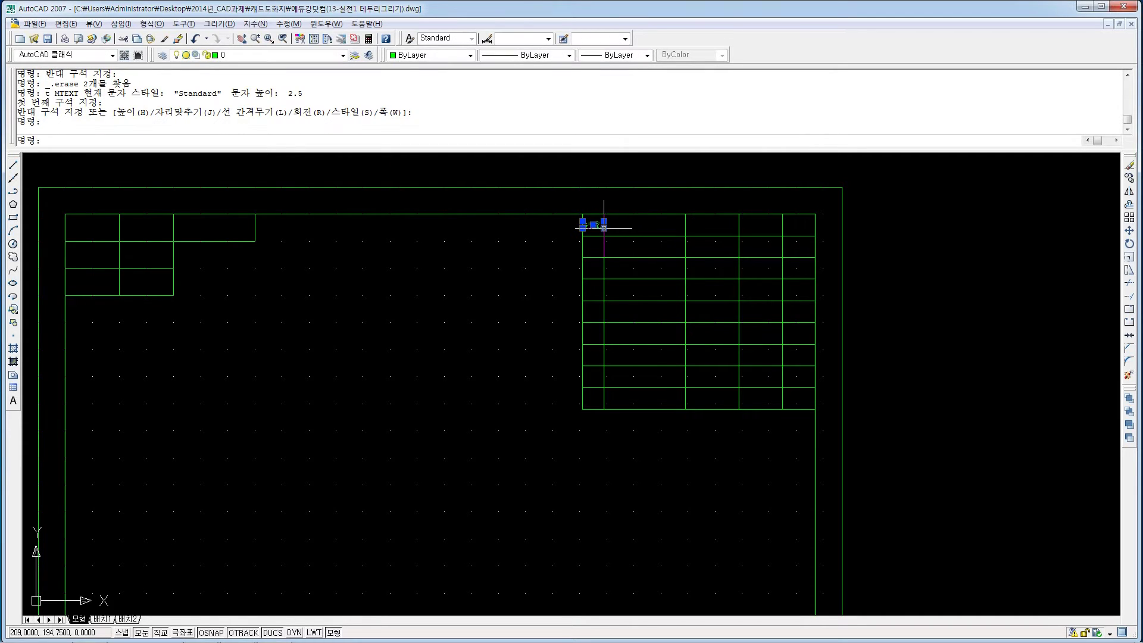
{"action": "left_click", "coordinate": [603, 232]}
{"action": "key", "text": "Escape"}
{"action": "scroll", "coordinate": [601, 228], "scroll_direction": "up", "scroll_amount": 6}
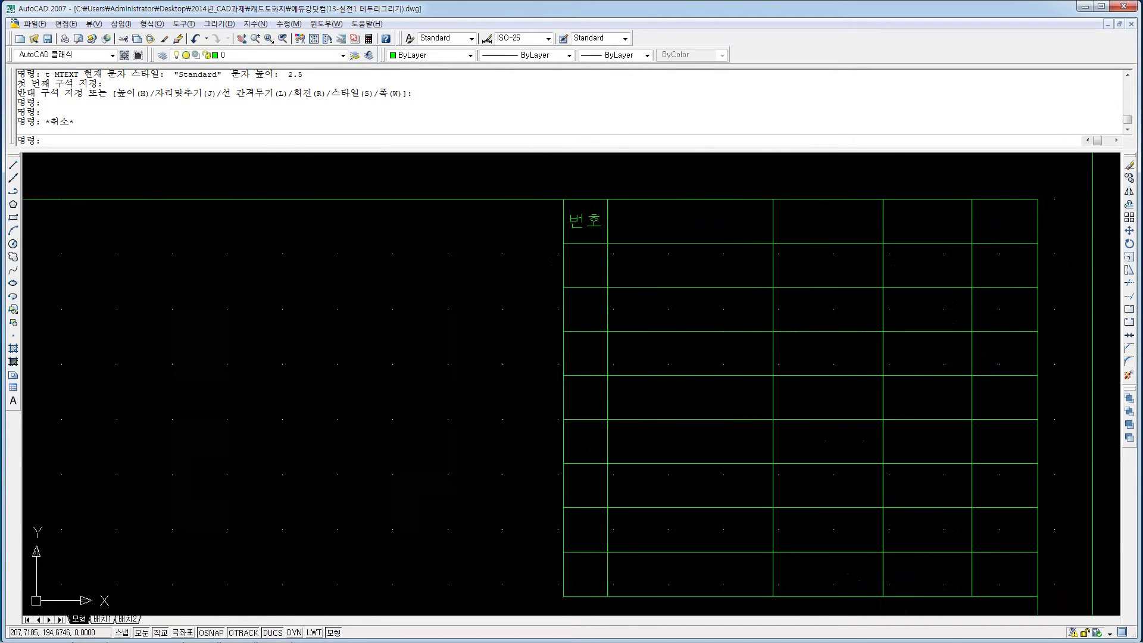
{"action": "left_click_drag", "start_coordinate": [590, 220], "coordinate": [590, 209]}
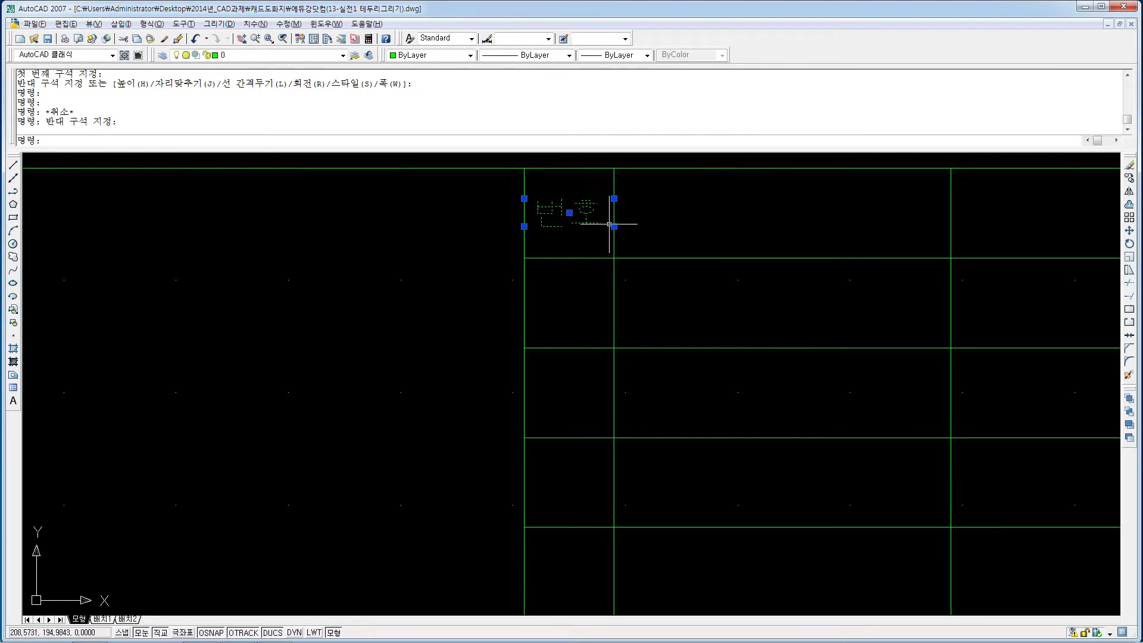
{"action": "left_click", "coordinate": [614, 226]}
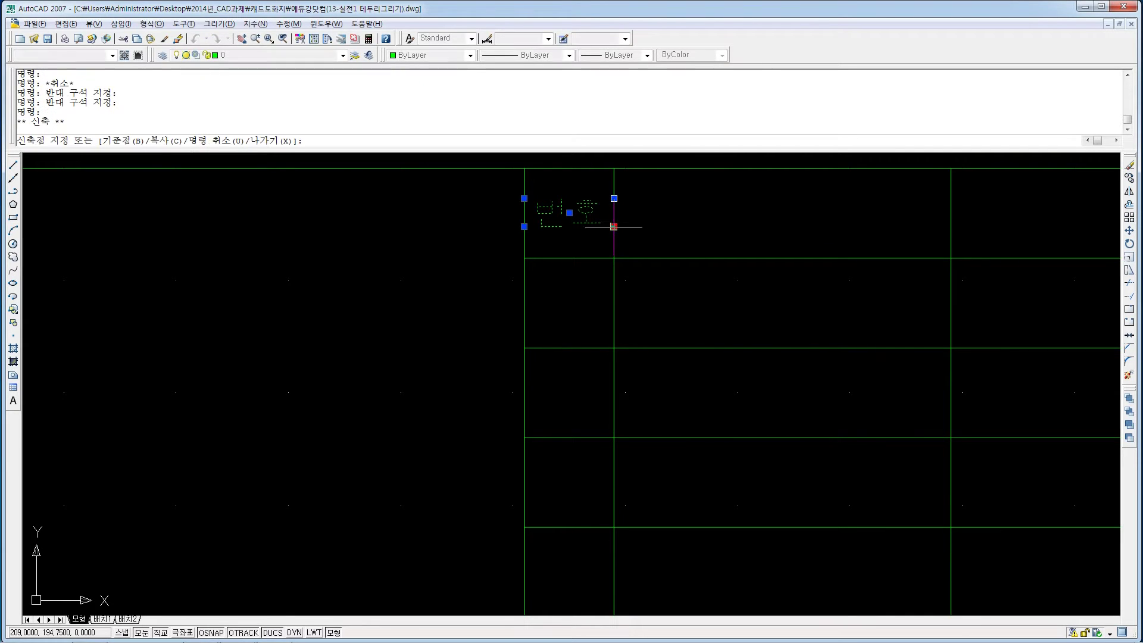
{"action": "left_click", "coordinate": [613, 257]}
{"action": "left_click", "coordinate": [523, 198]}
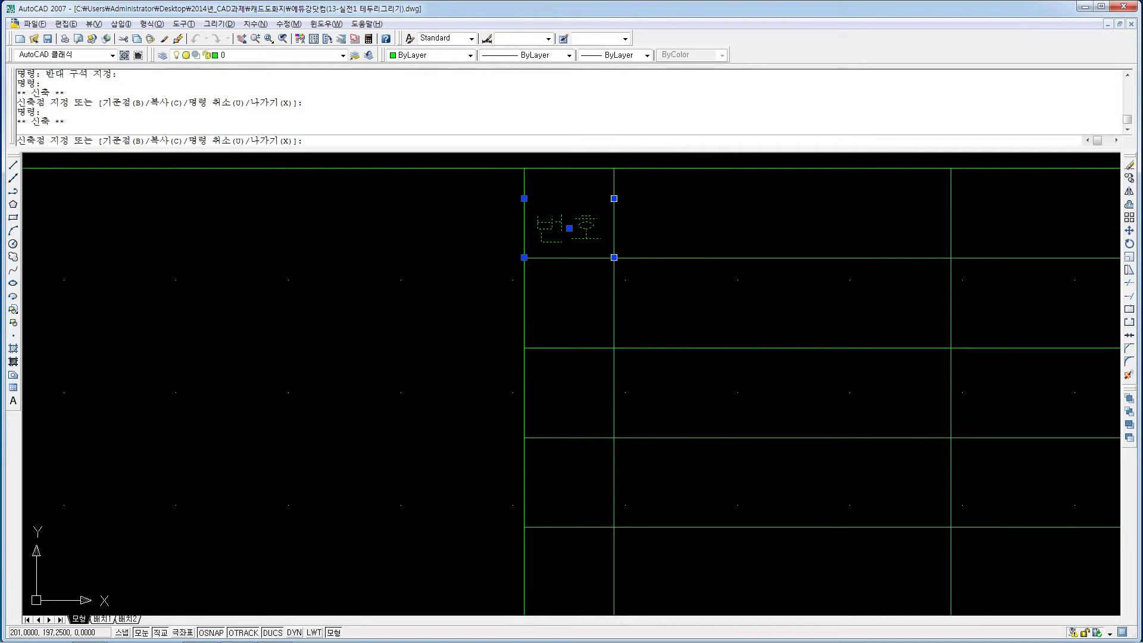
{"action": "left_click", "coordinate": [523, 169]}
{"action": "key", "text": "Escape"}
{"action": "double_click", "coordinate": [592, 211]}
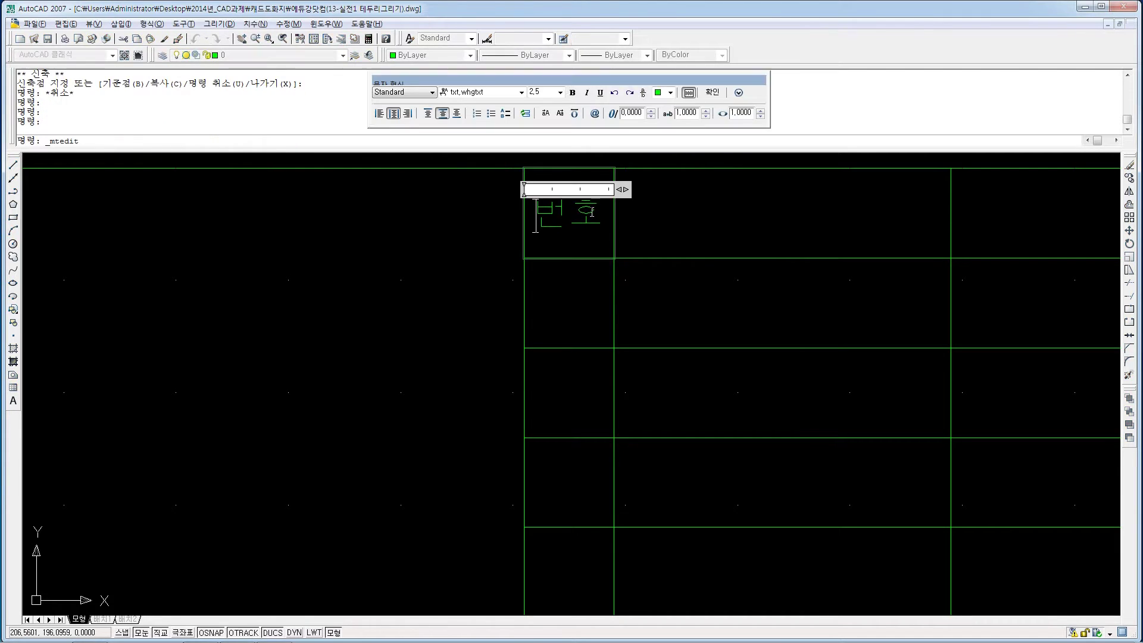
{"action": "left_click", "coordinate": [618, 224]}
{"action": "left_click", "coordinate": [594, 217]}
{"action": "left_click", "coordinate": [583, 210]}
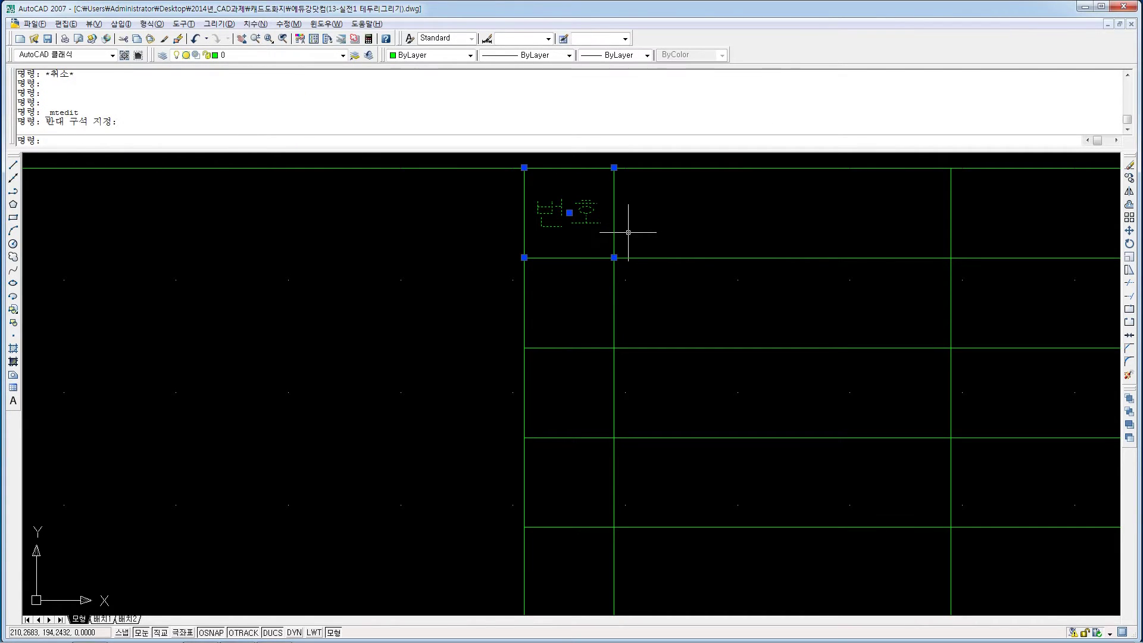
{"action": "key", "text": "Escape"}
Copy the 번호 text from its cell's upper-left corner into each of the eight cells below.
{"action": "middle_click_drag", "start_coordinate": [676, 296], "coordinate": [634, 163]}
{"action": "scroll", "coordinate": [635, 163], "scroll_direction": "down", "scroll_amount": 1}
{"action": "scroll", "coordinate": [684, 240], "scroll_direction": "down", "scroll_amount": 1}
{"action": "middle_click_drag", "start_coordinate": [686, 244], "coordinate": [613, 263]}
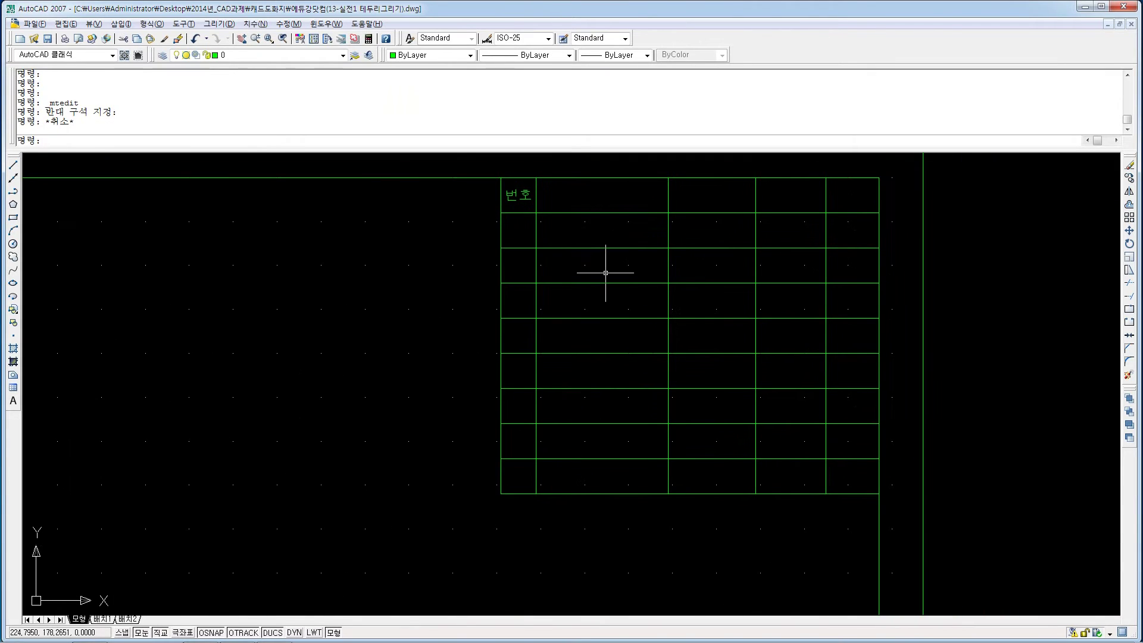
{"action": "type", "text": "채"}
{"action": "key", "text": "Return"}
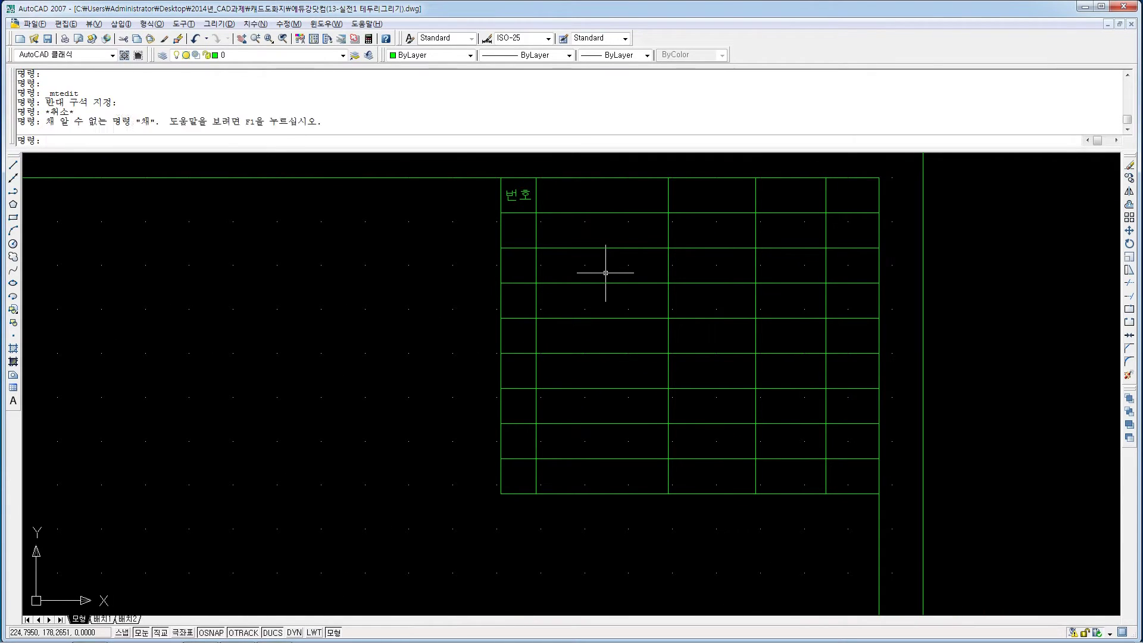
{"action": "type", "text": "co"}
{"action": "key", "text": "Return"}
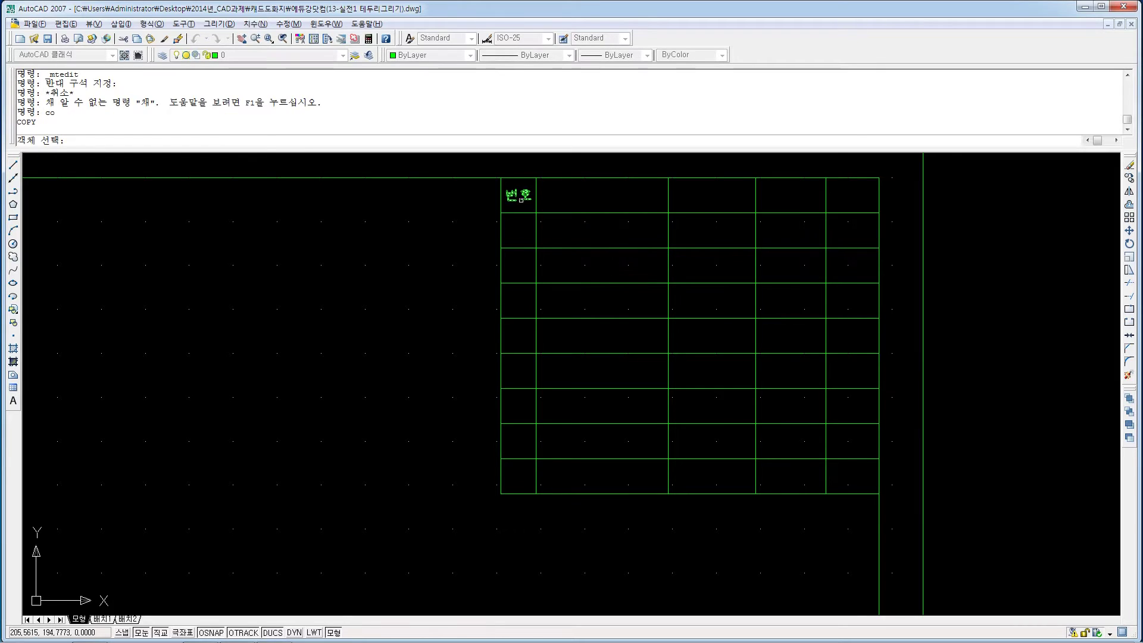
{"action": "left_click", "coordinate": [518, 195]}
{"action": "key", "text": "Return"}
{"action": "left_click", "coordinate": [500, 177]}
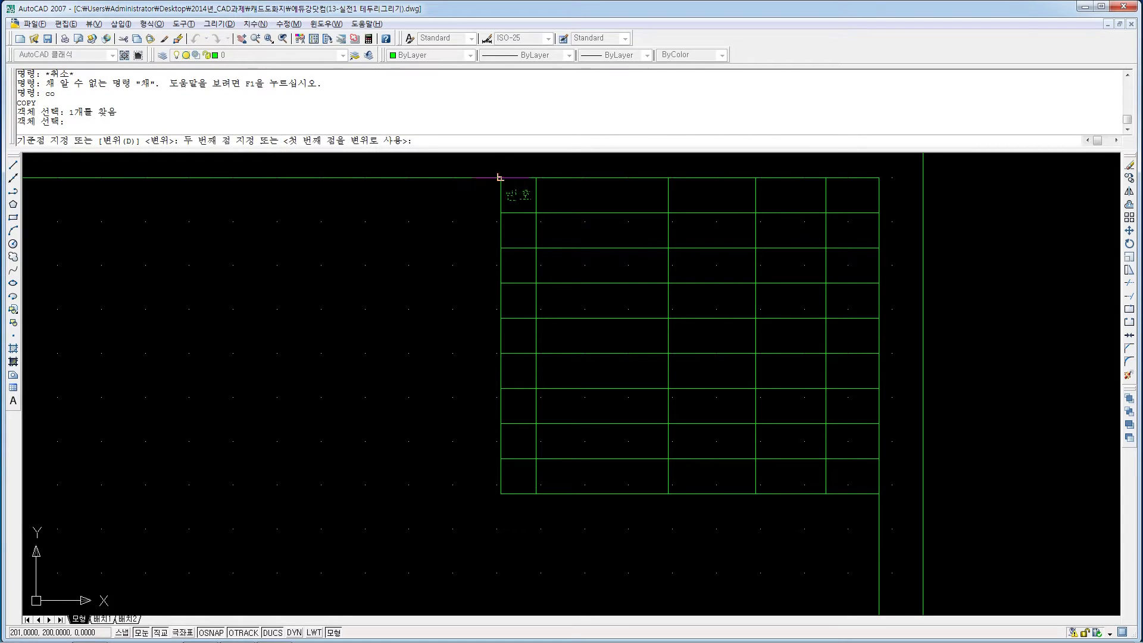
{"action": "left_click", "coordinate": [501, 213]}
{"action": "left_click", "coordinate": [501, 248]}
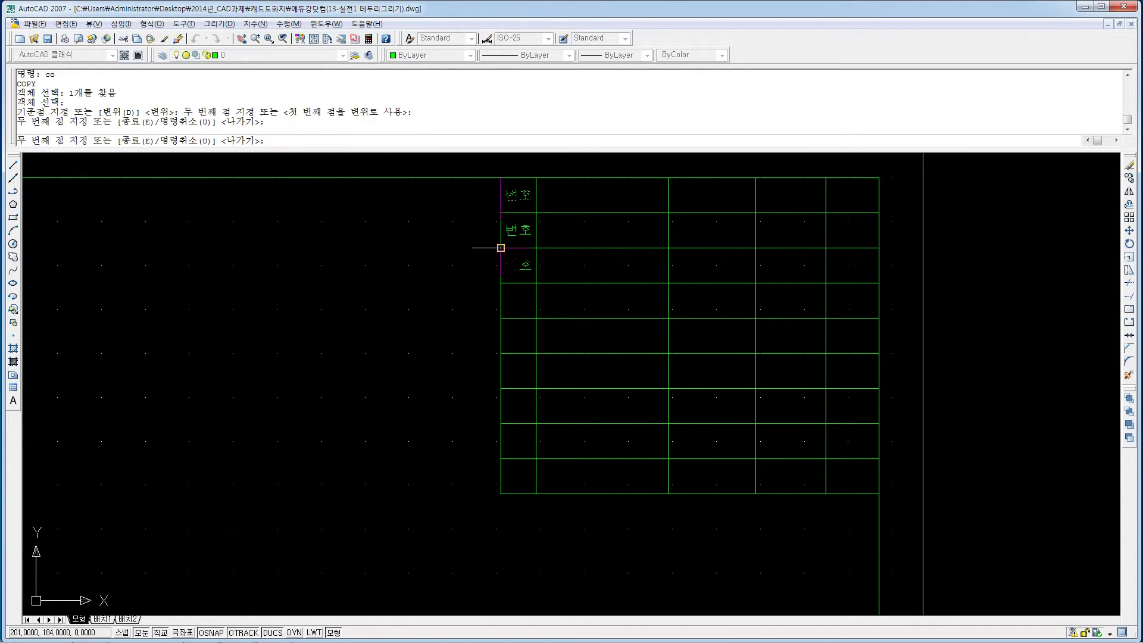
{"action": "left_click", "coordinate": [500, 282]}
{"action": "left_click", "coordinate": [501, 318]}
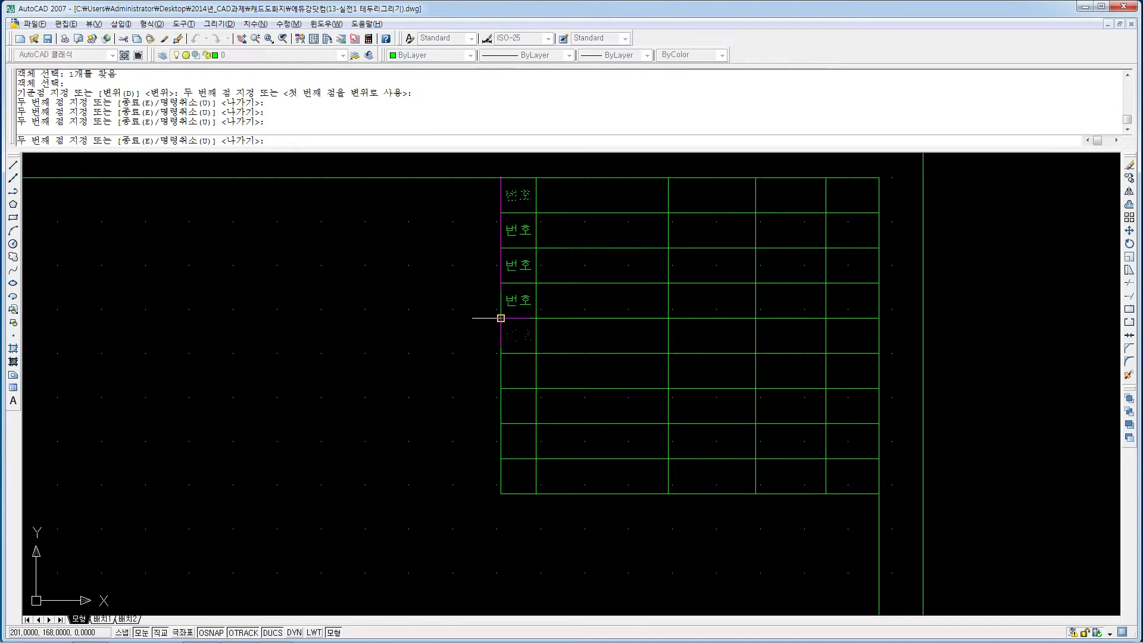
{"action": "left_click", "coordinate": [500, 353]}
{"action": "left_click", "coordinate": [500, 388]}
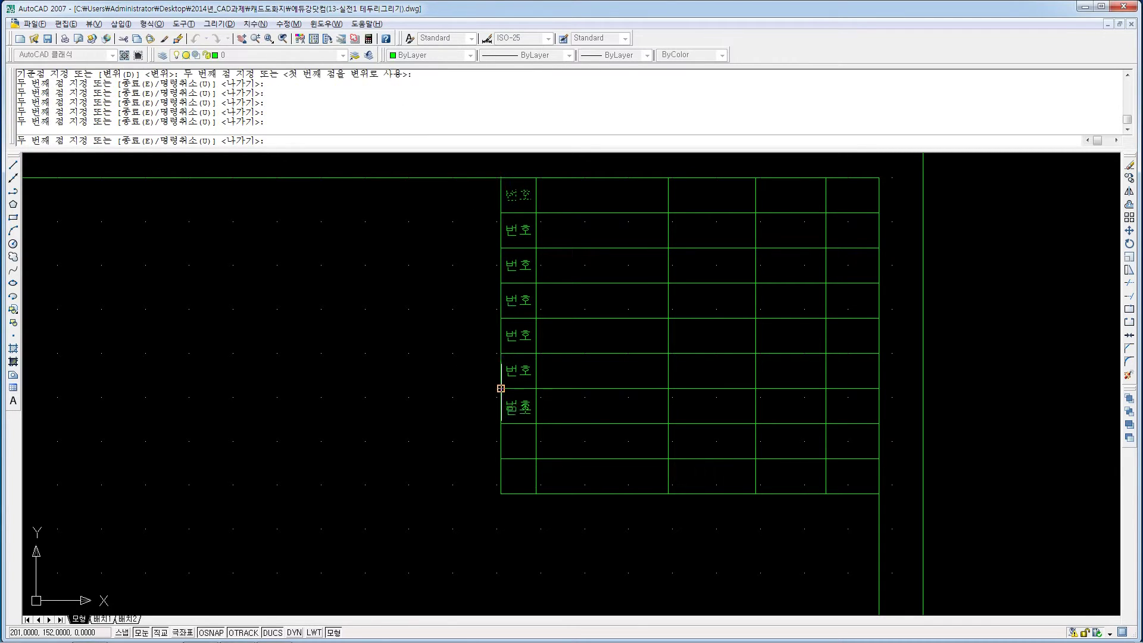
{"action": "left_click", "coordinate": [501, 423]}
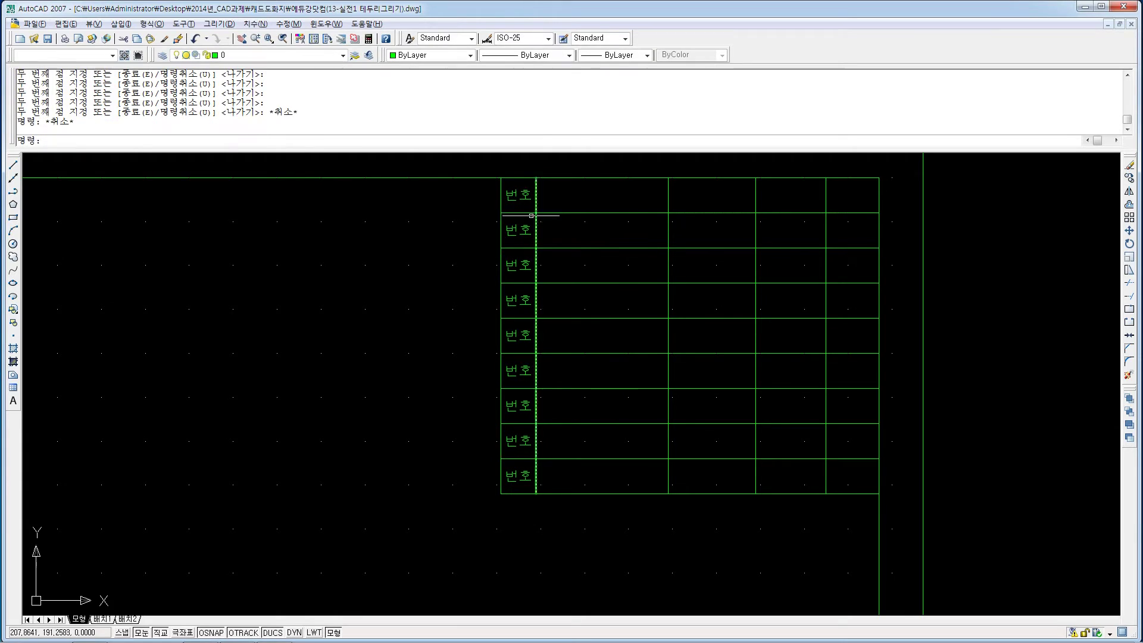
{"action": "key", "text": "Escape"}
{"action": "key", "text": "Escape"}
Replace the first copied 번호 text below the header cell with 1.
{"action": "double_click", "coordinate": [517, 230]}
{"action": "key", "text": "Delete"}
{"action": "key", "text": "Delete"}
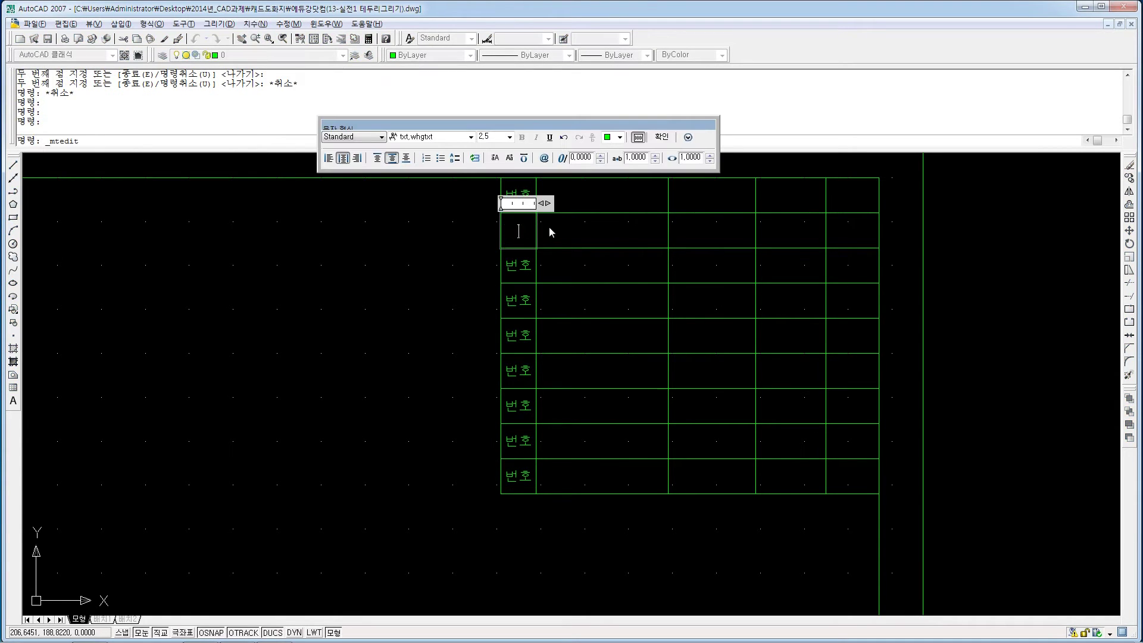
{"action": "left_click", "coordinate": [525, 267]}
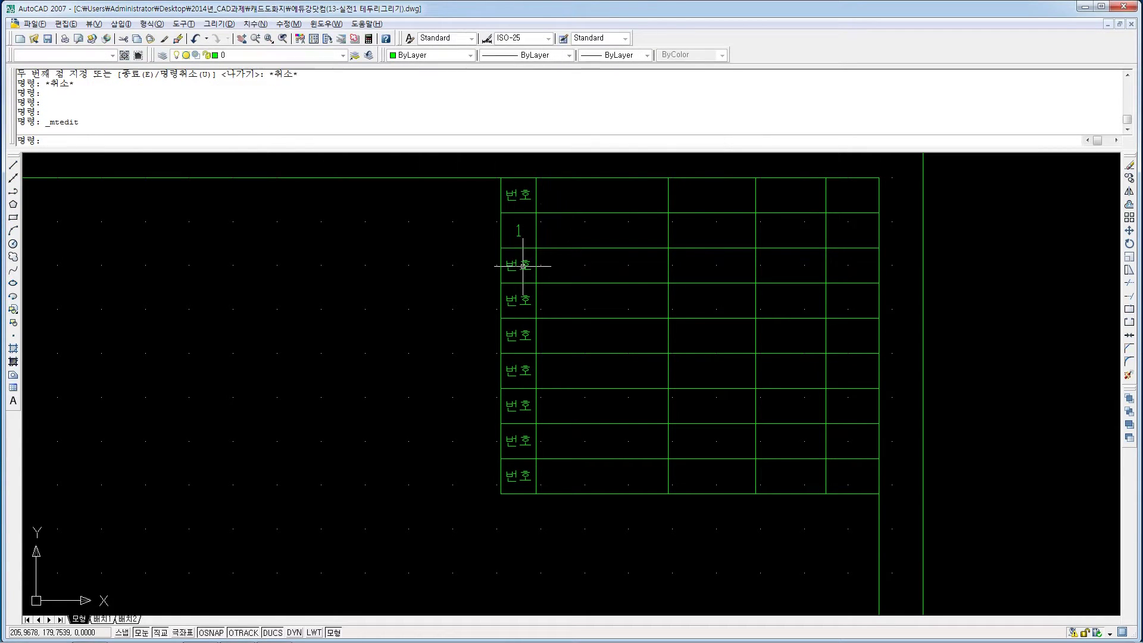
Set the colour of the 번호 text in the parts table's header row to yellow.
{"action": "double_click", "coordinate": [527, 196]}
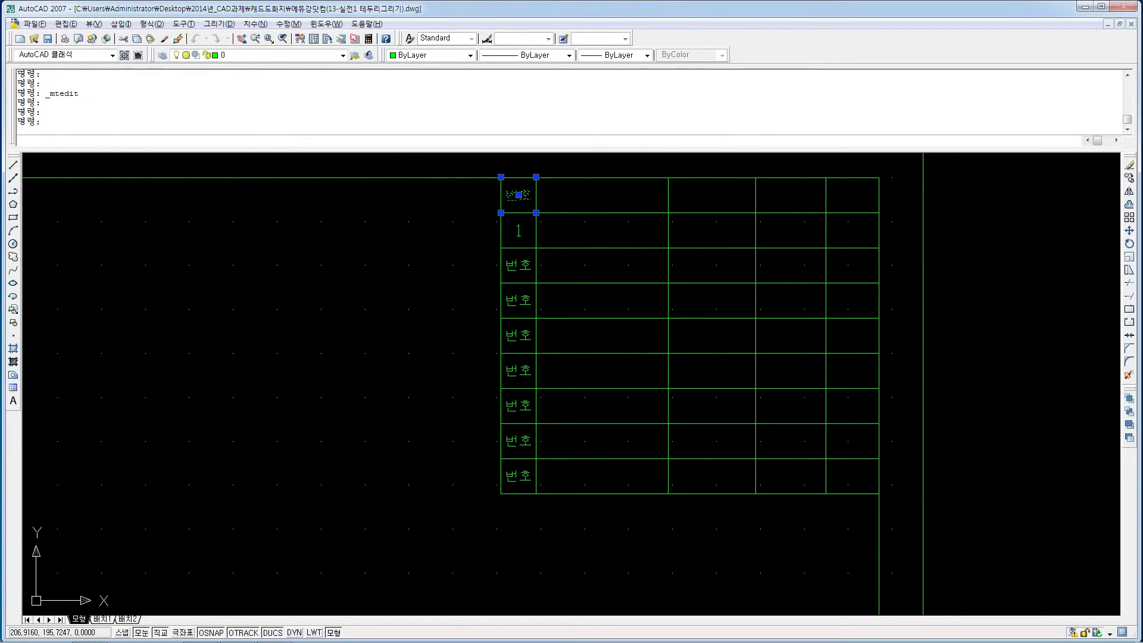
{"action": "key", "text": "Escape"}
{"action": "double_click", "coordinate": [526, 197]}
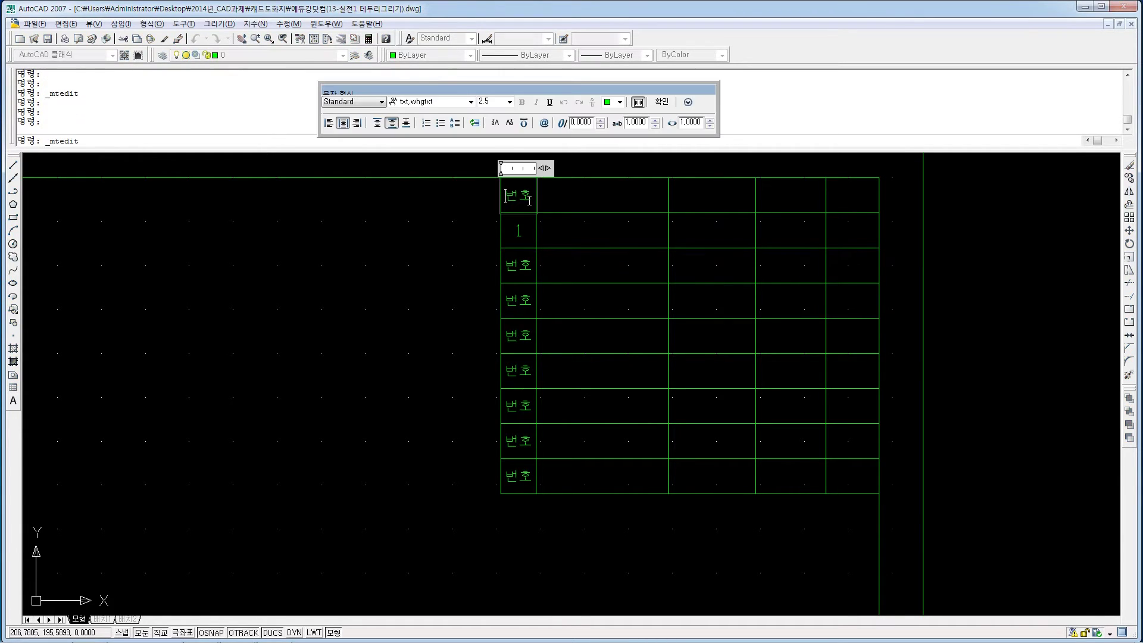
{"action": "left_click_drag", "start_coordinate": [533, 197], "coordinate": [500, 198]}
{"action": "left_click", "coordinate": [620, 102]}
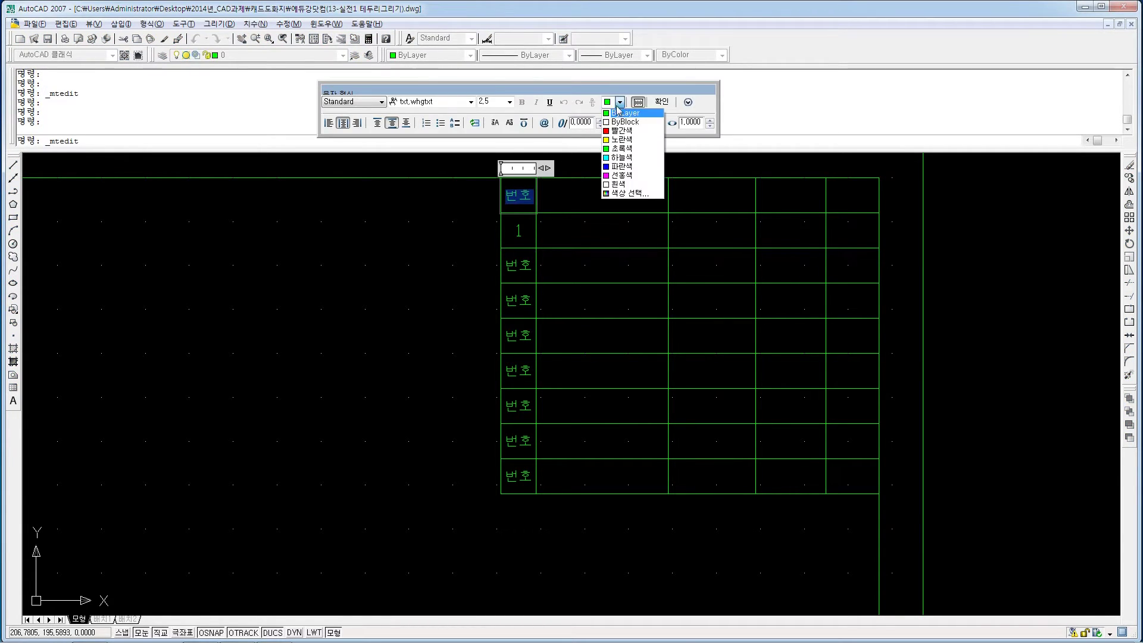
{"action": "left_click", "coordinate": [619, 147]}
{"action": "left_click", "coordinate": [541, 229]}
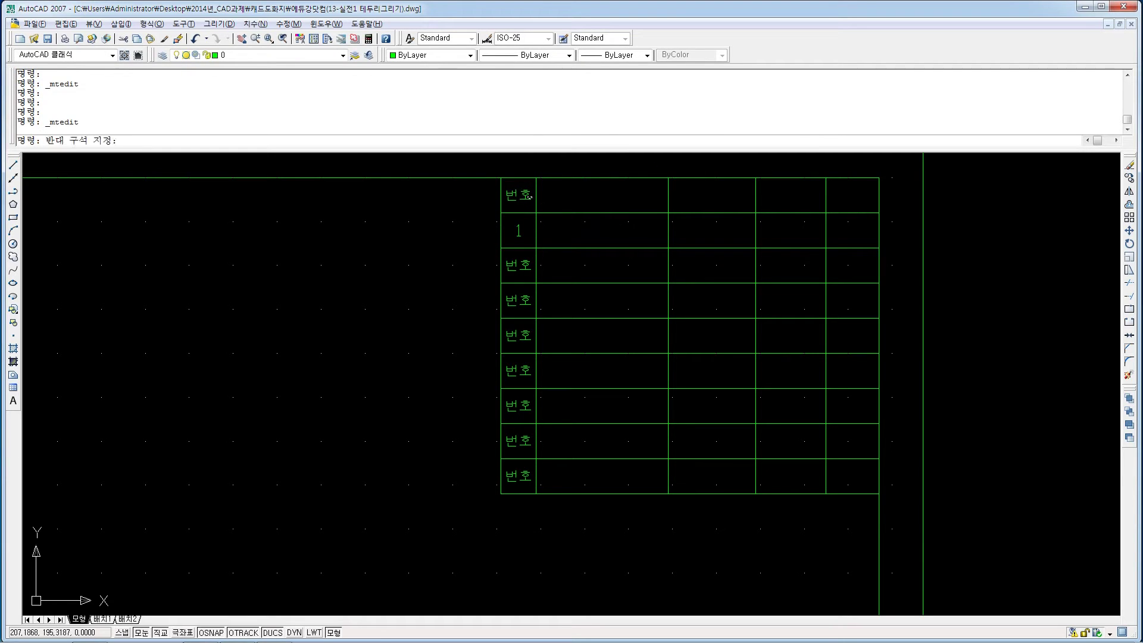
{"action": "double_click", "coordinate": [529, 197]}
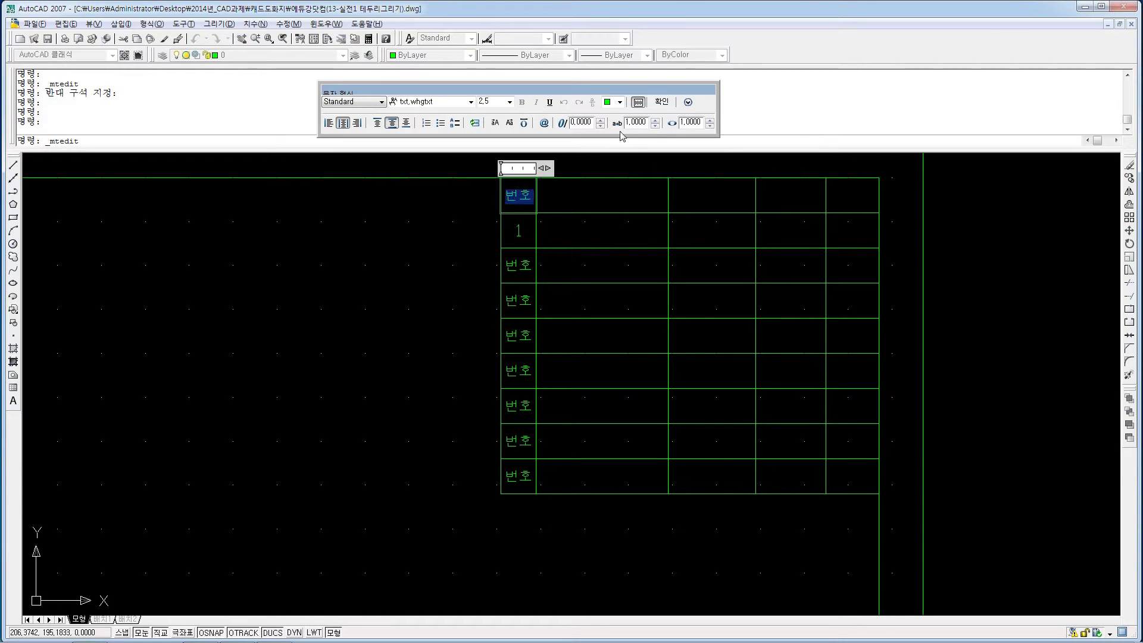
{"action": "left_click", "coordinate": [619, 102]}
{"action": "left_click", "coordinate": [619, 139]}
{"action": "left_click", "coordinate": [538, 213]}
{"action": "left_click", "coordinate": [542, 231]}
Erase all eight green texts below the yellow 번호 header in the parts table's first column.
{"action": "left_click", "coordinate": [520, 237]}
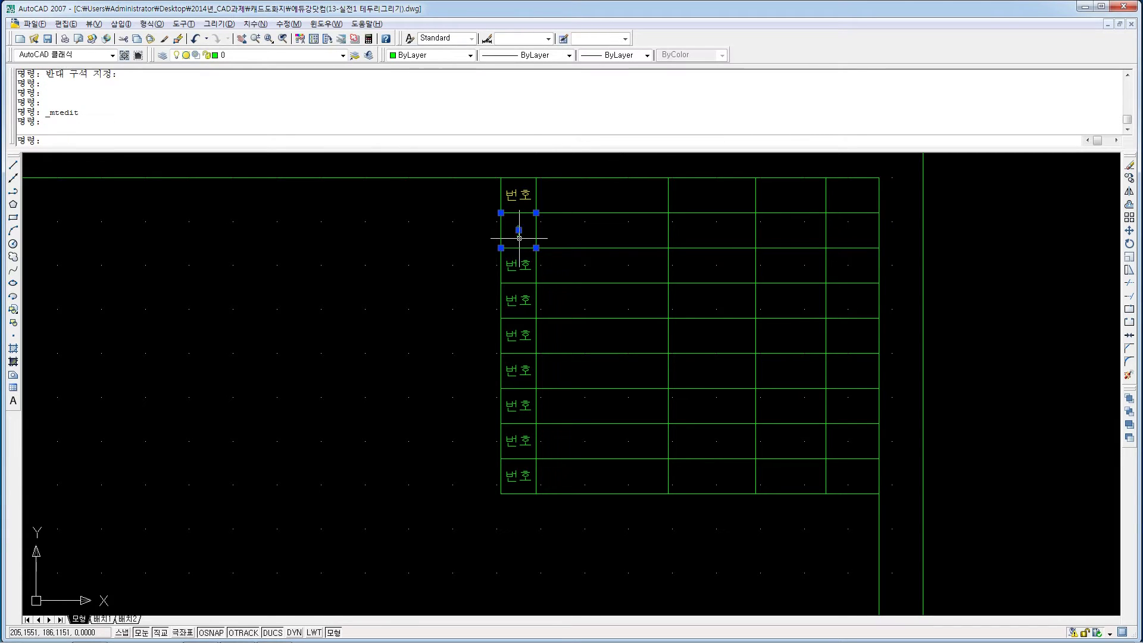
{"action": "key", "text": "Delete"}
{"action": "left_click", "coordinate": [523, 271]}
{"action": "key", "text": "Delete"}
{"action": "left_click", "coordinate": [530, 300]}
{"action": "key", "text": "Delete"}
{"action": "left_click", "coordinate": [527, 337]}
{"action": "key", "text": "Delete"}
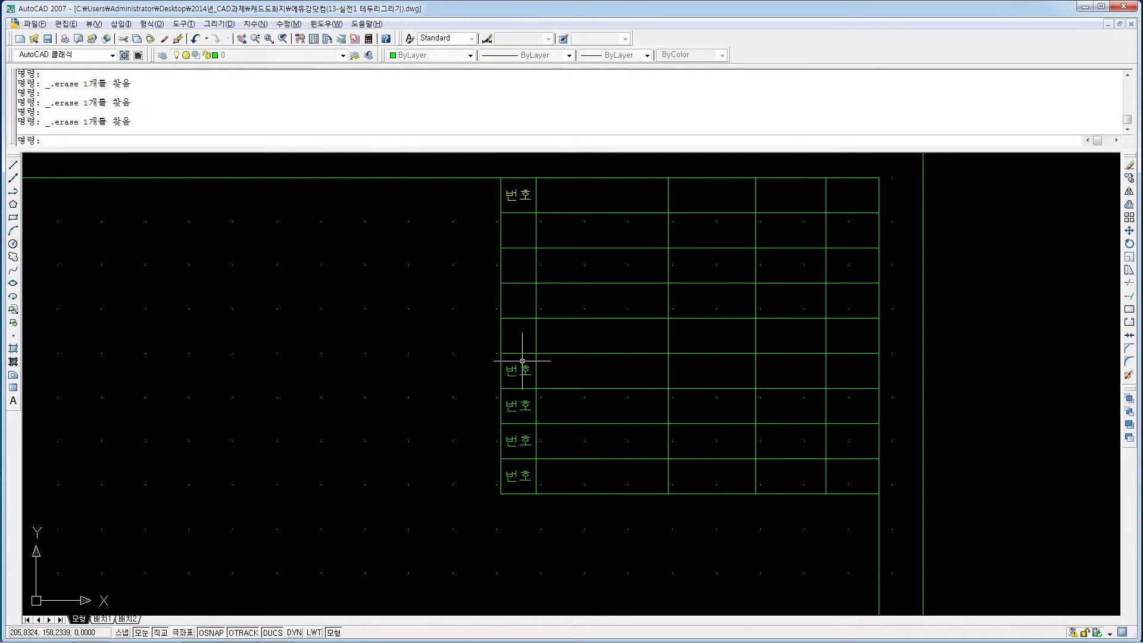
{"action": "left_click", "coordinate": [522, 367]}
{"action": "key", "text": "Delete"}
{"action": "left_click", "coordinate": [519, 405]}
{"action": "key", "text": "Delete"}
{"action": "left_click", "coordinate": [519, 441]}
{"action": "key", "text": "Delete"}
{"action": "left_click", "coordinate": [529, 474]}
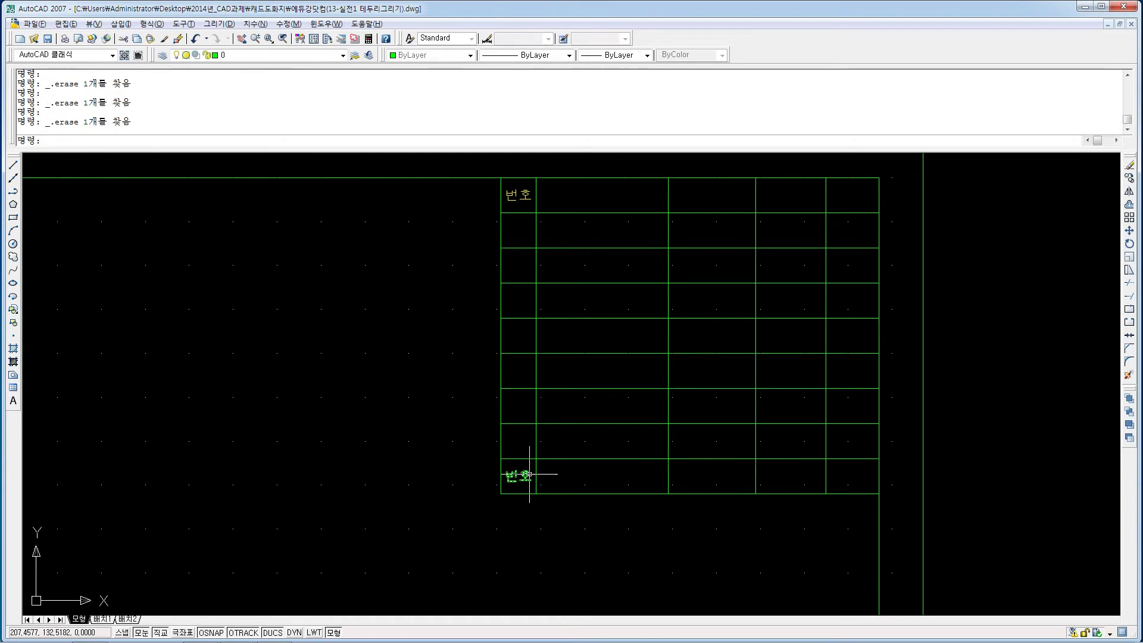
{"action": "key", "text": "Delete"}
Copy the yellow 번호 text into each of the eight cells below, using its cell's upper-left corner as base point.
{"action": "left_click", "coordinate": [521, 198]}
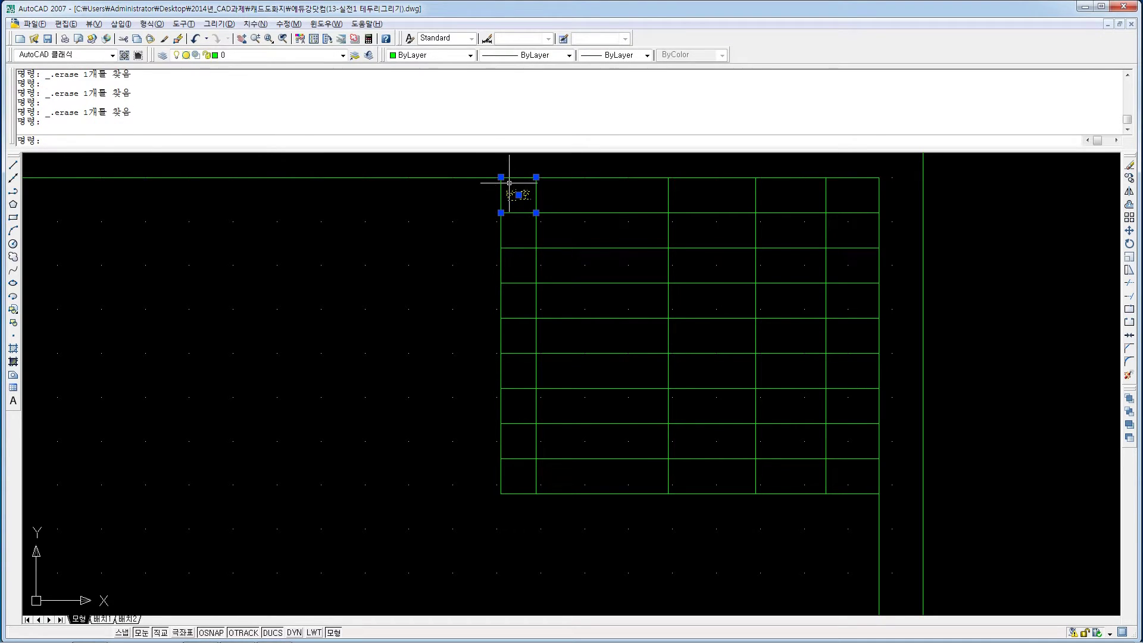
{"action": "type", "text": "co"}
{"action": "key", "text": "Return"}
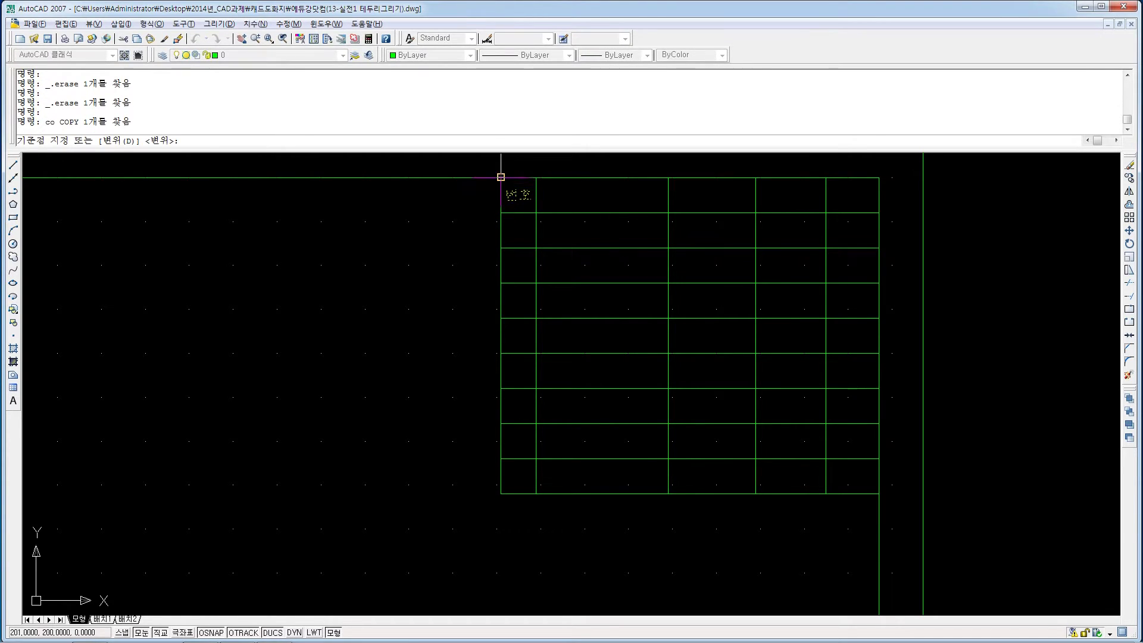
{"action": "left_click", "coordinate": [500, 177]}
{"action": "left_click", "coordinate": [501, 212]}
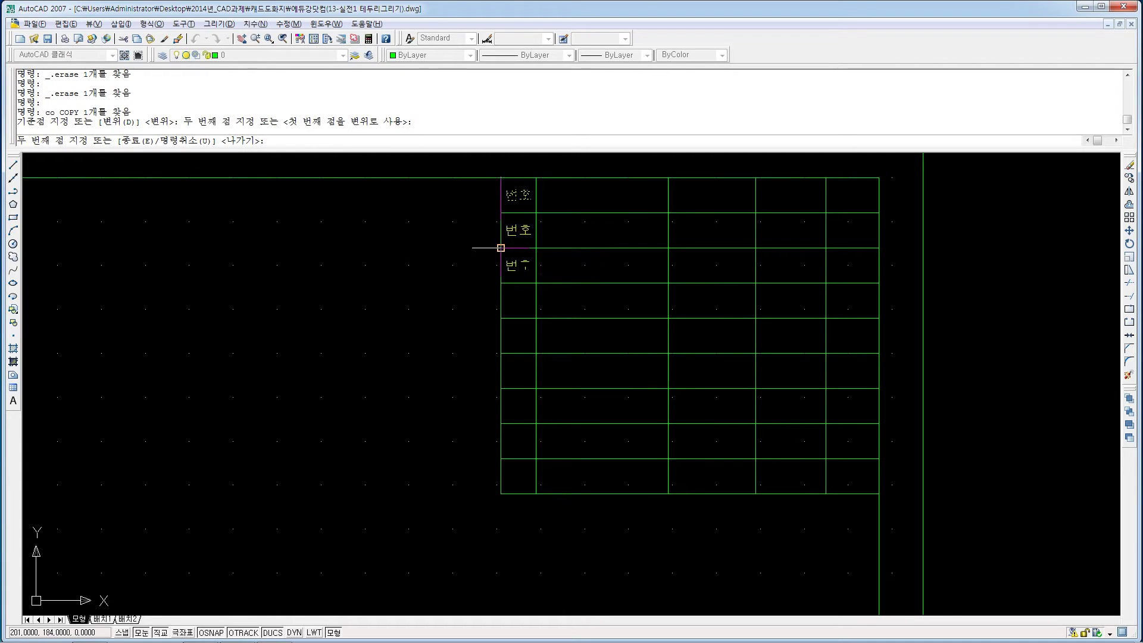
{"action": "left_click", "coordinate": [501, 248]}
{"action": "left_click", "coordinate": [501, 283]}
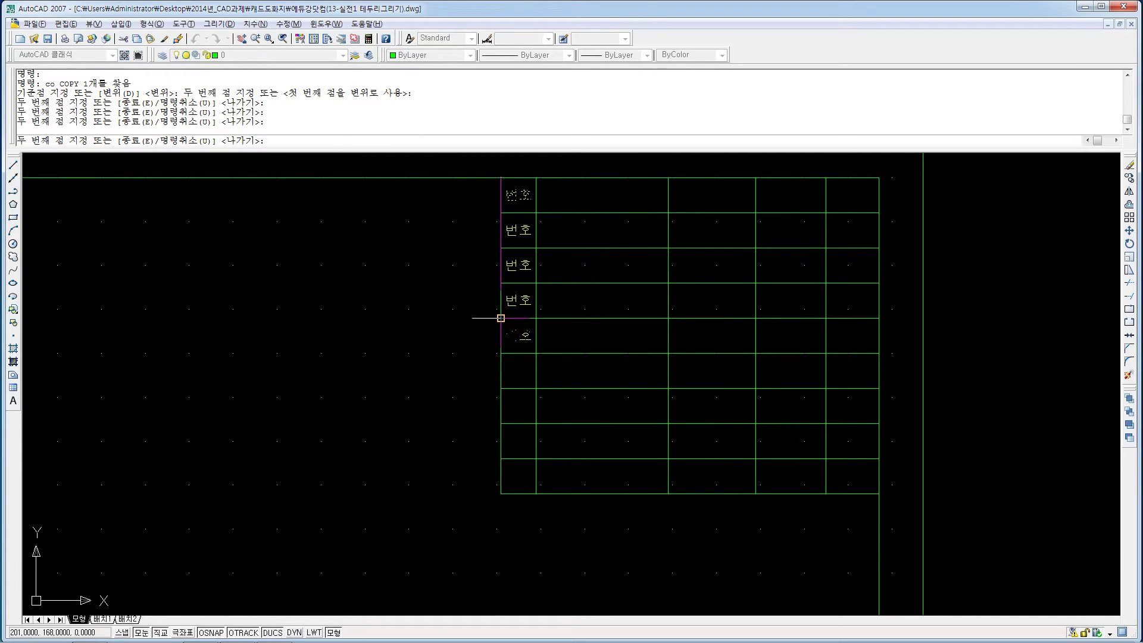
{"action": "left_click", "coordinate": [501, 318]}
{"action": "left_click", "coordinate": [501, 353]}
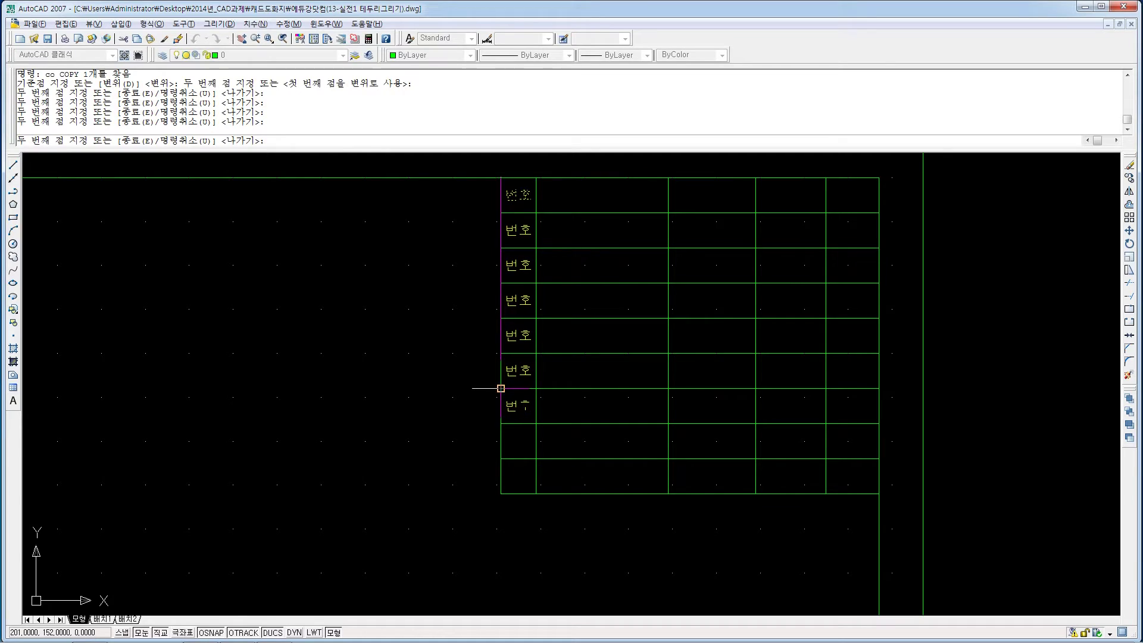
{"action": "left_click", "coordinate": [501, 388]}
{"action": "left_click", "coordinate": [501, 423]}
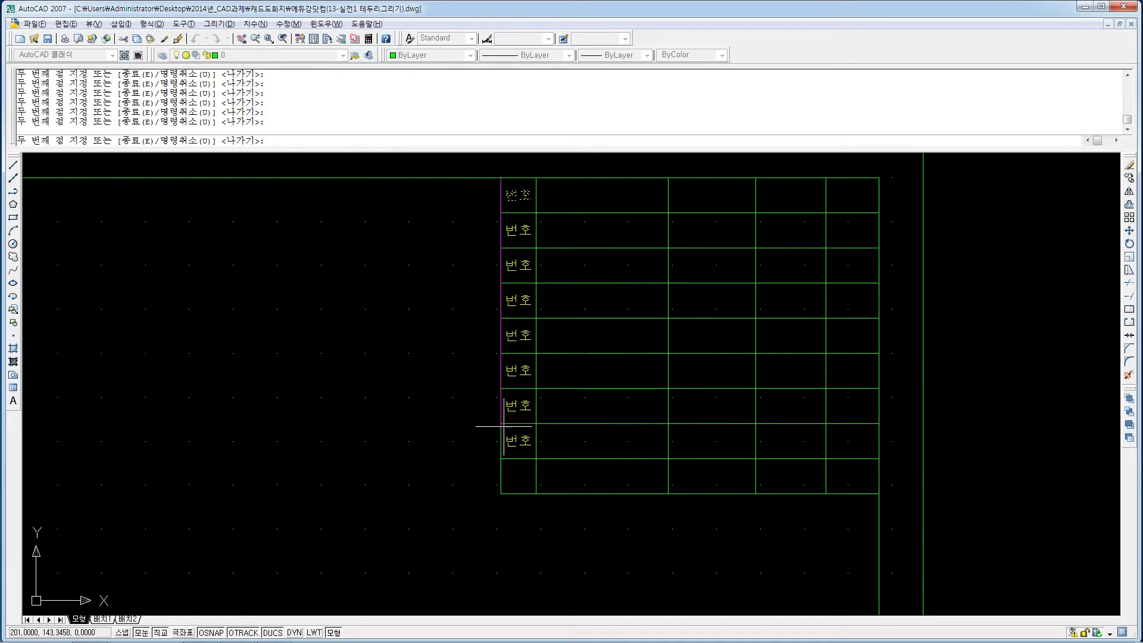
{"action": "left_click", "coordinate": [501, 458]}
{"action": "key", "text": "Escape"}
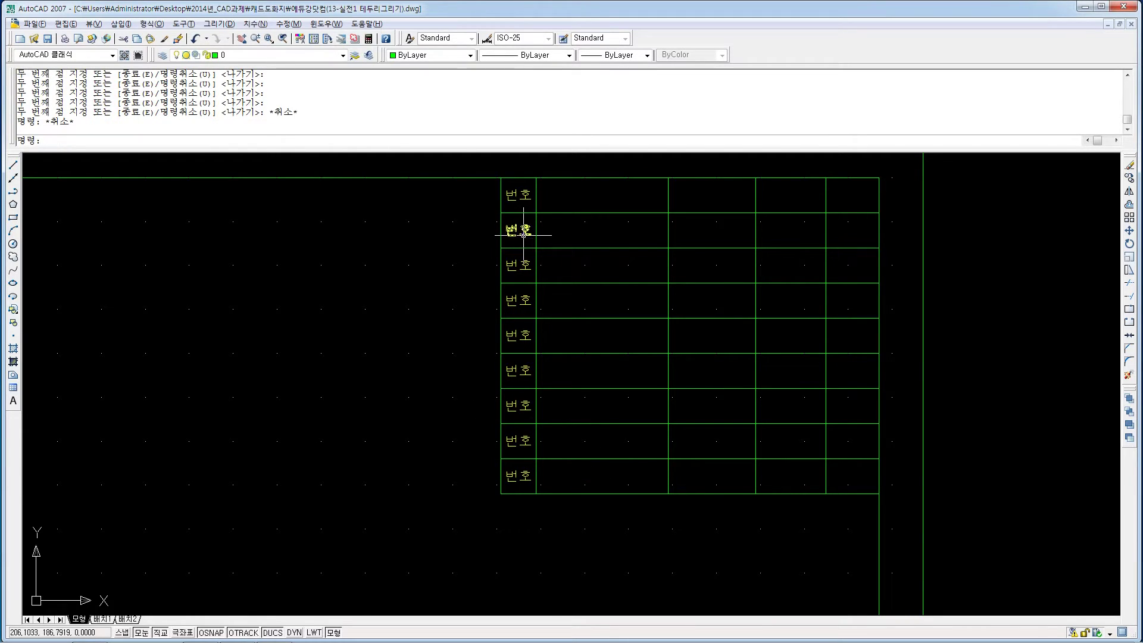
Replace the 번호 copy directly below the header cell with 1.
{"action": "double_click", "coordinate": [524, 234]}
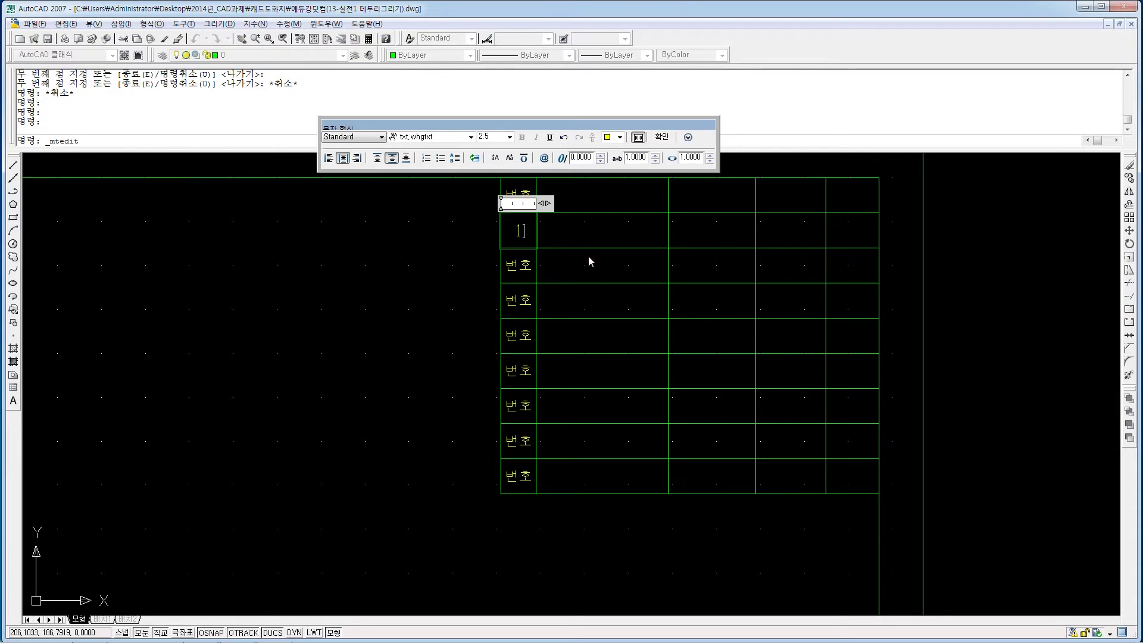
{"action": "type", "text": "1"}
{"action": "left_click", "coordinate": [561, 264]}
Replace the 번호 copies in the second and third rows below the header with 2 and 3.
{"action": "left_click", "coordinate": [518, 265]}
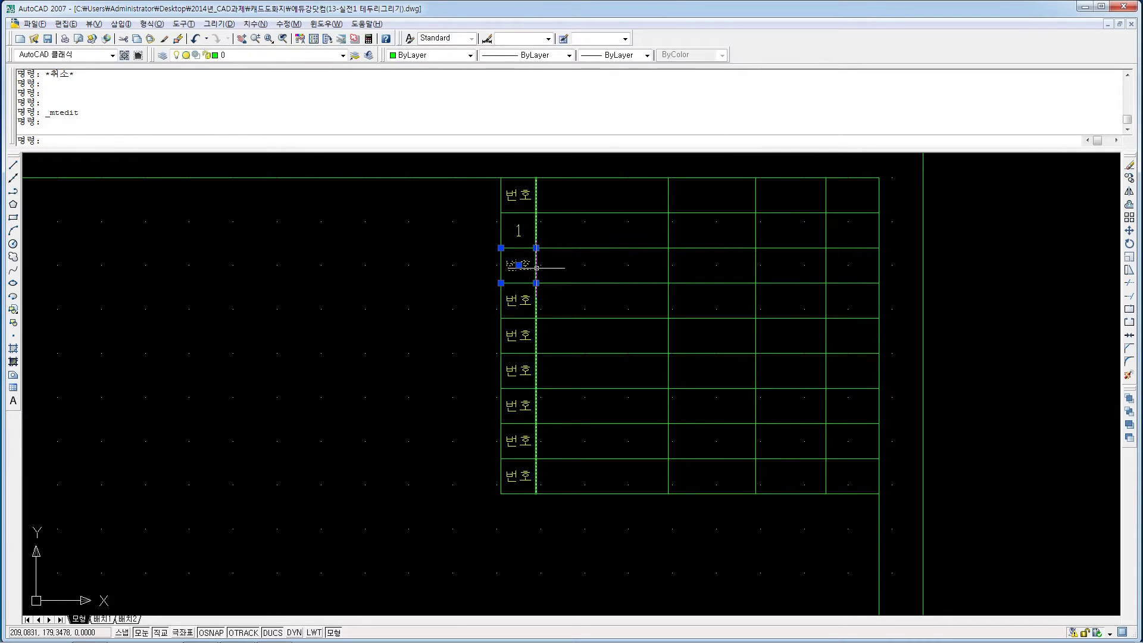
{"action": "double_click", "coordinate": [518, 265]}
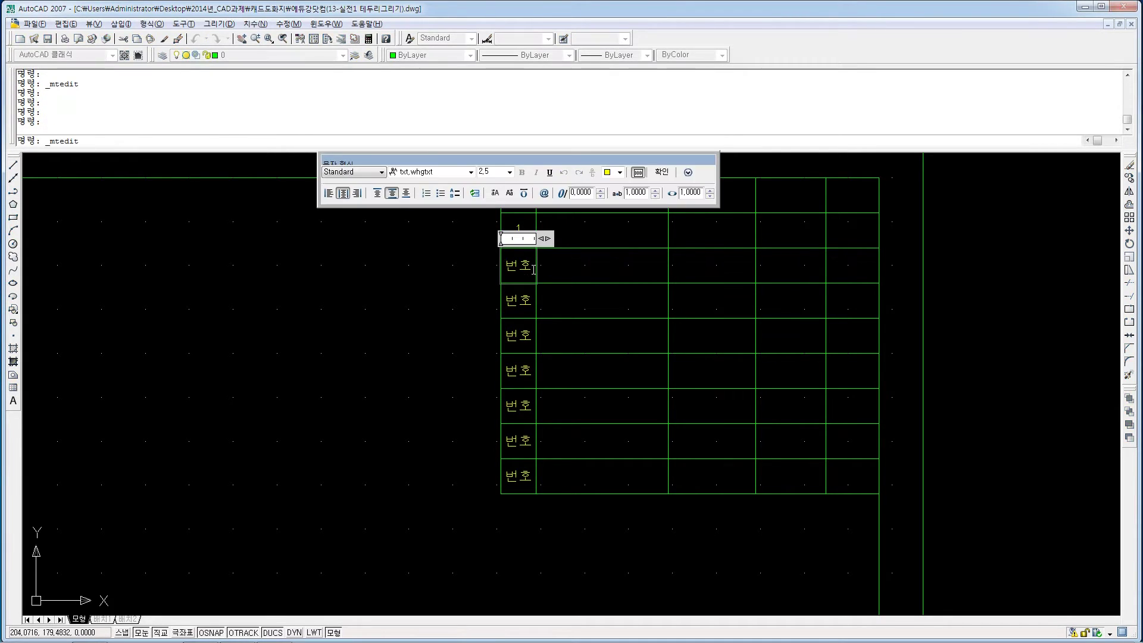
{"action": "left_click", "coordinate": [541, 271]}
{"action": "double_click", "coordinate": [520, 297]}
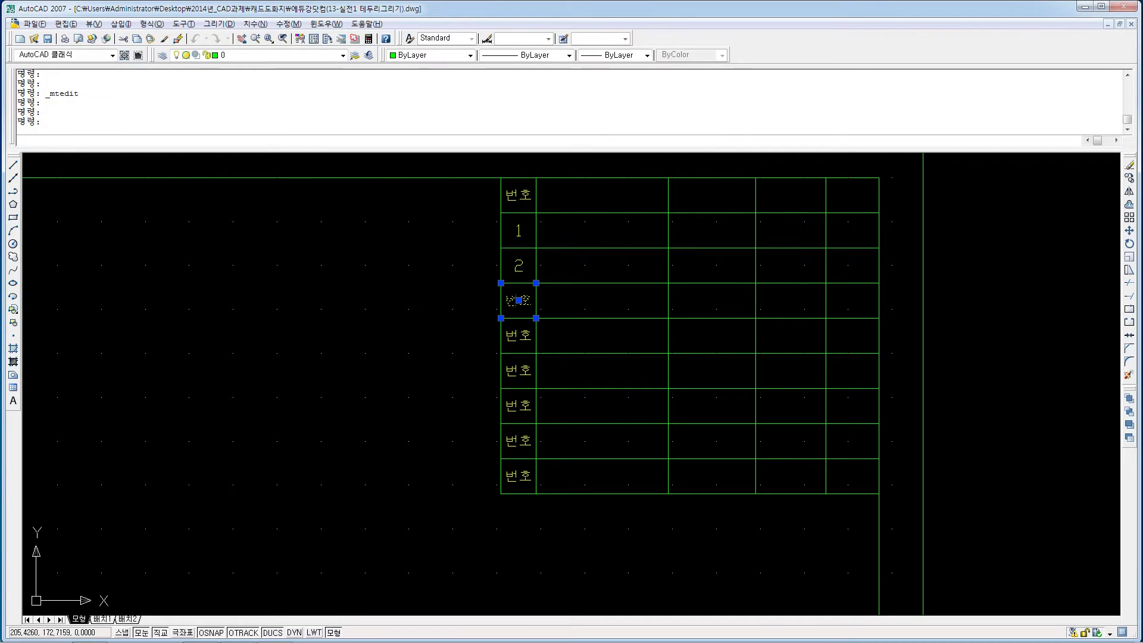
{"action": "key", "text": "Delete"}
{"action": "key", "text": "Delete"}
{"action": "type", "text": "34"}
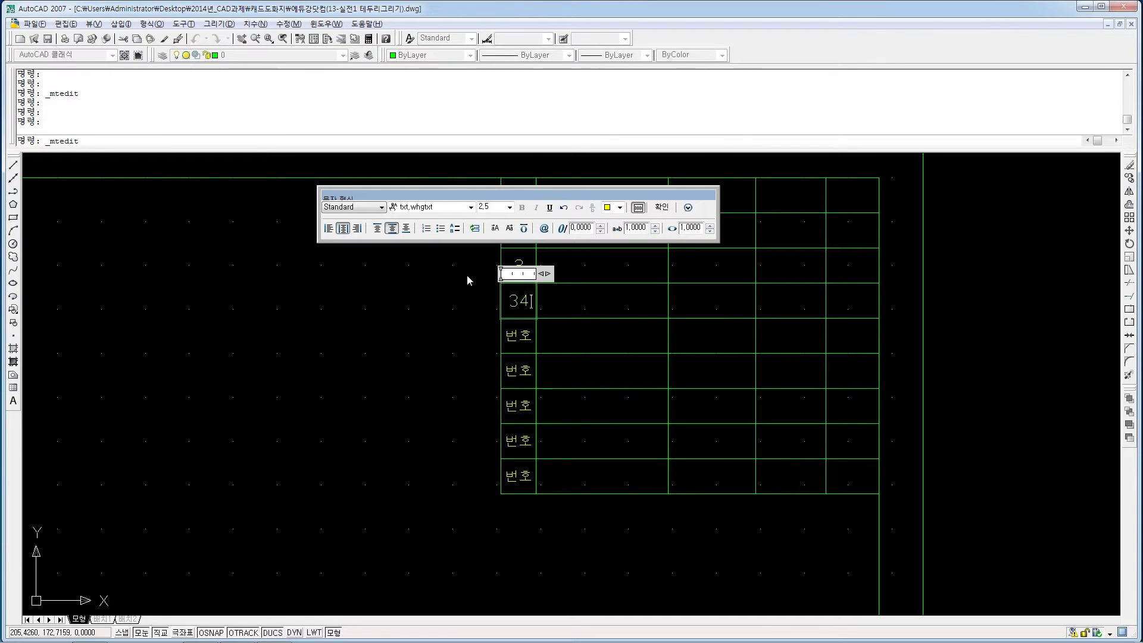
{"action": "key", "text": "BackSpace"}
{"action": "left_click", "coordinate": [522, 337]}
Replace the 번호 copies in the fourth and fifth rows below the header with 4 and 5.
{"action": "left_click", "coordinate": [519, 335]}
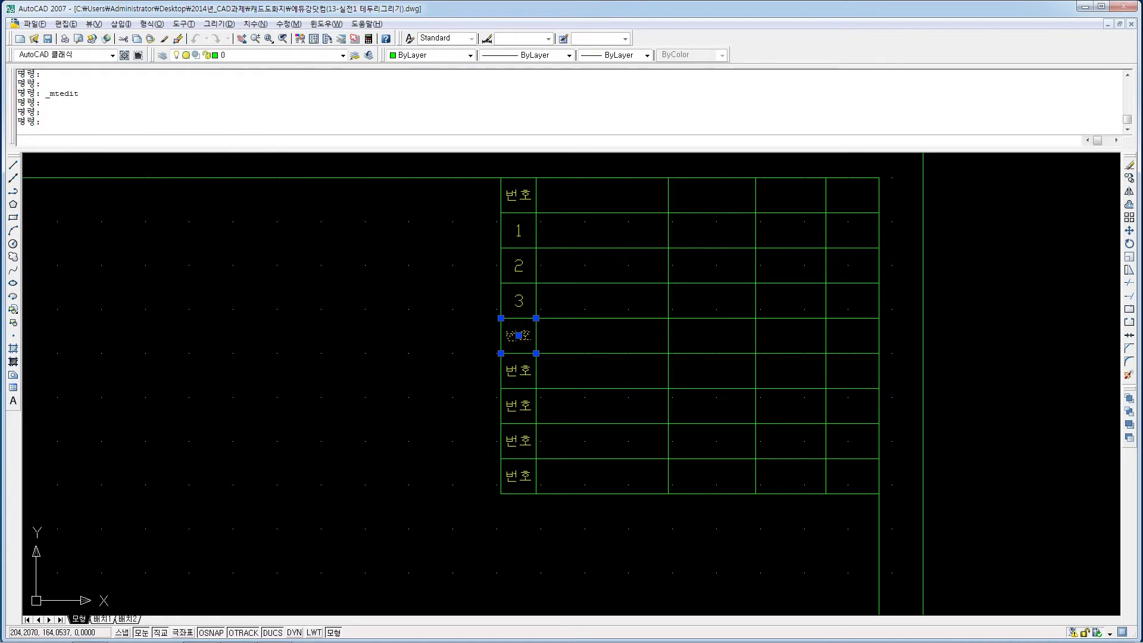
{"action": "double_click", "coordinate": [518, 335]}
{"action": "key", "text": "Delete"}
{"action": "key", "text": "Delete"}
{"action": "type", "text": "4"}
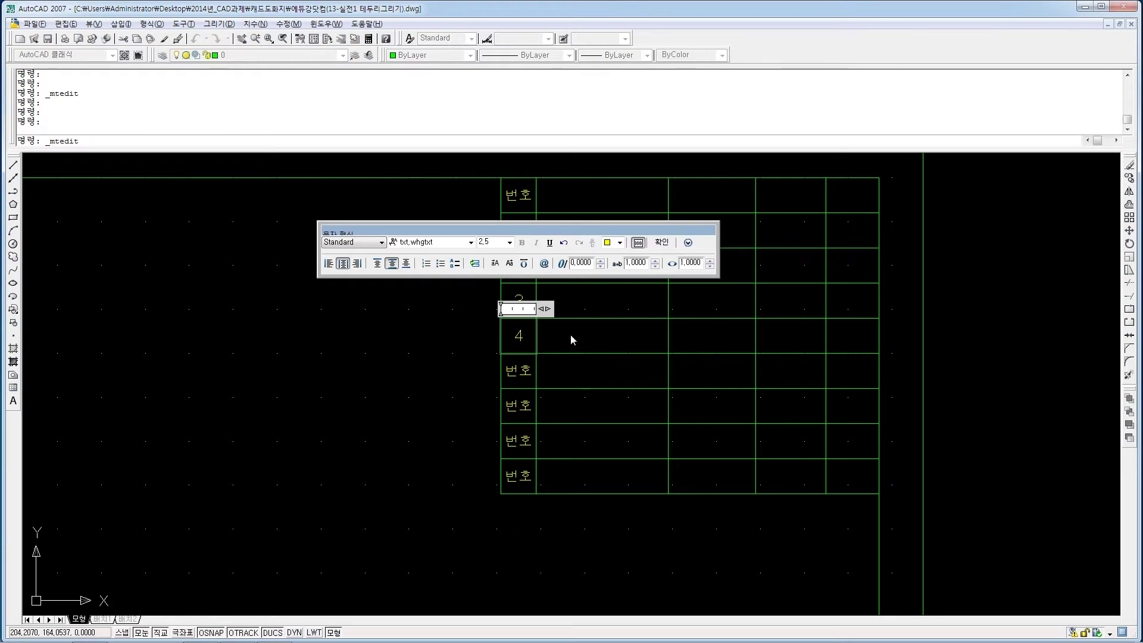
{"action": "left_click", "coordinate": [528, 370]}
{"action": "double_click", "coordinate": [520, 369]}
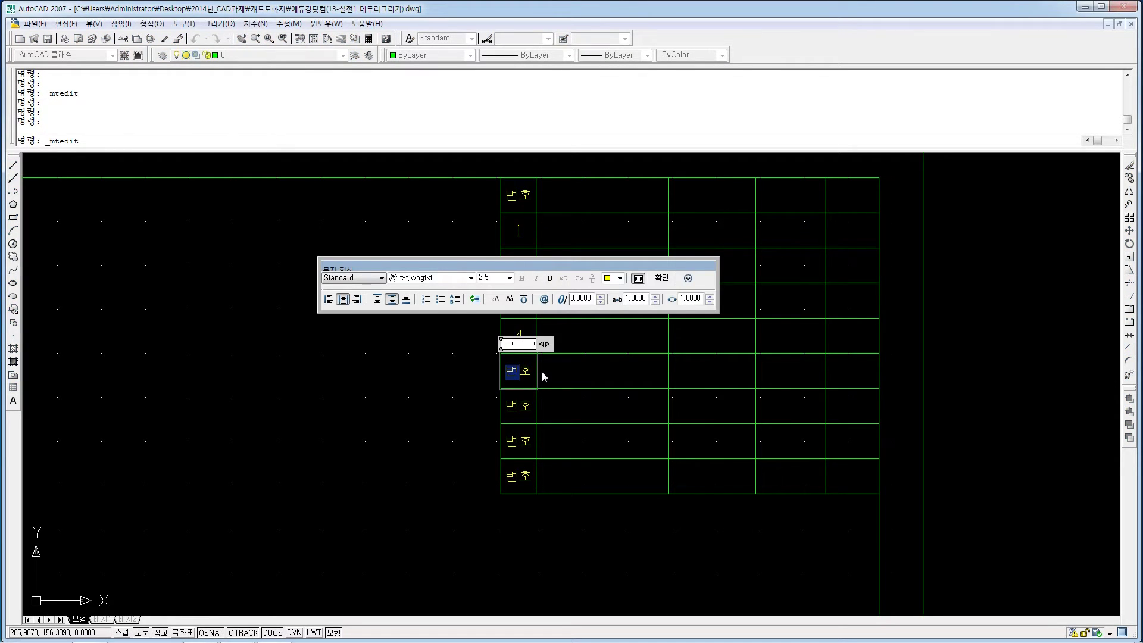
{"action": "left_click", "coordinate": [513, 404]}
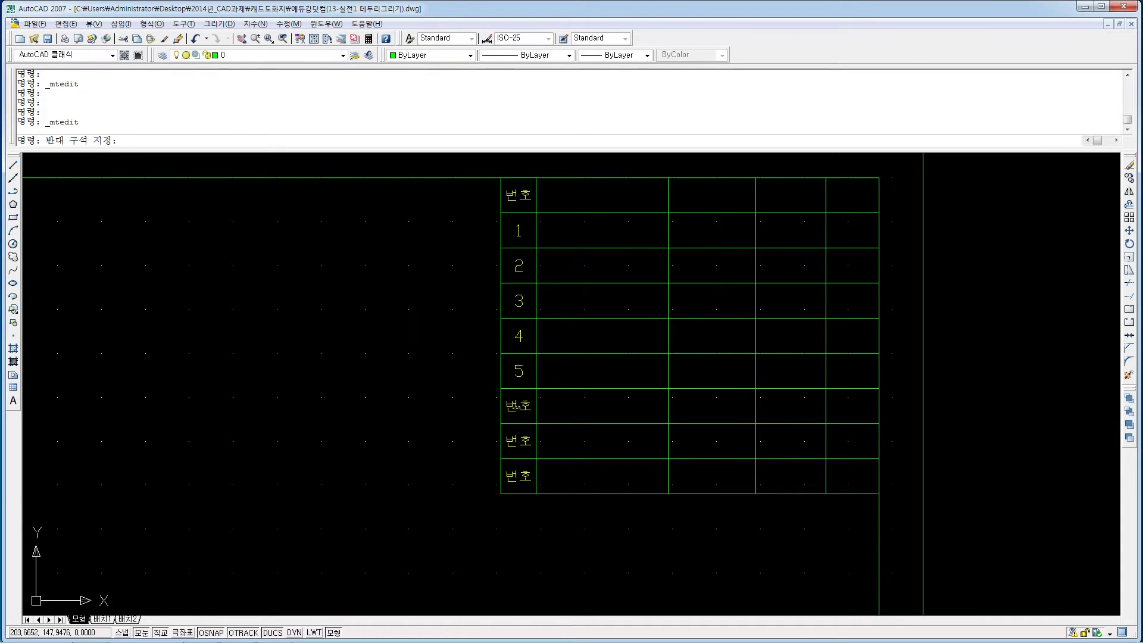
Replace the last three 번호 copies in the parts table's first column with 6, 7 and 8.
{"action": "double_click", "coordinate": [510, 405]}
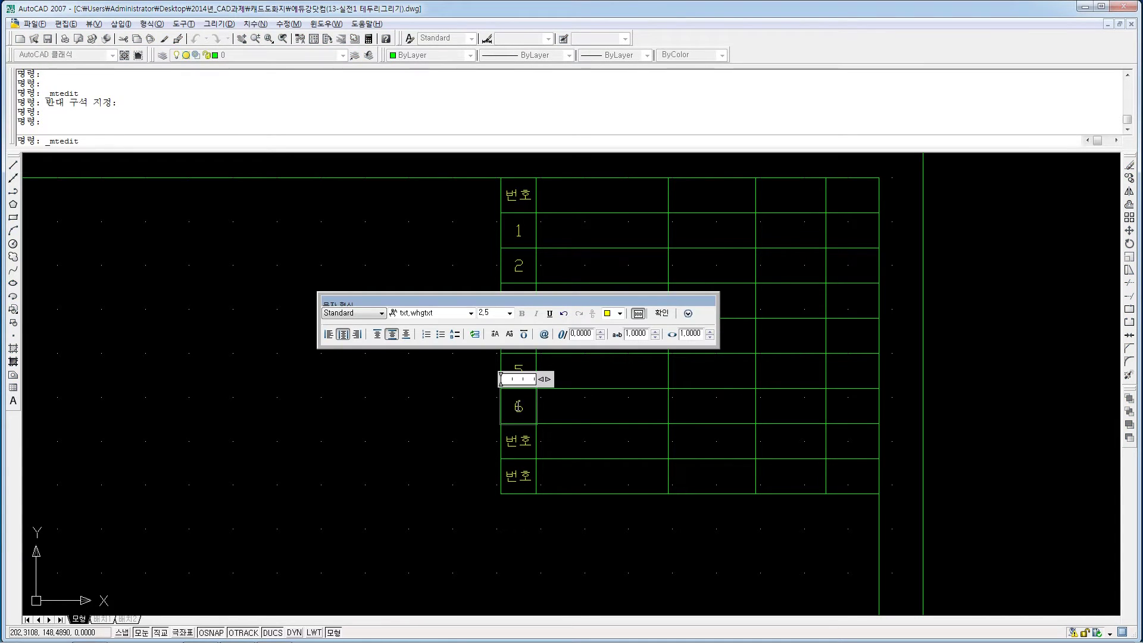
{"action": "left_click", "coordinate": [518, 440]}
{"action": "double_click", "coordinate": [518, 440]}
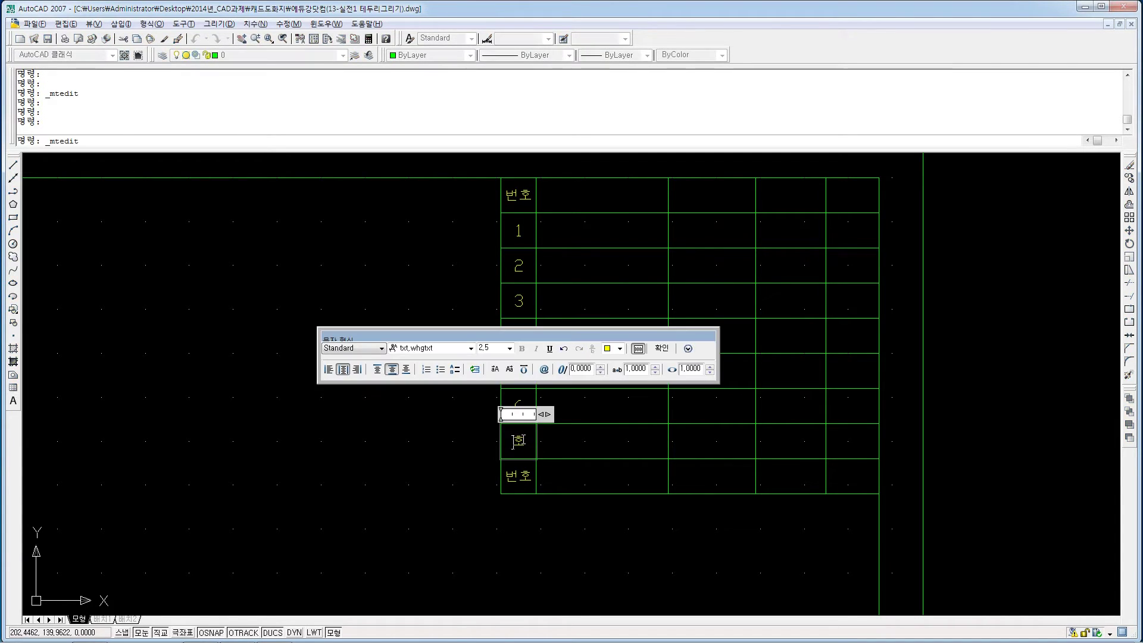
{"action": "left_click", "coordinate": [510, 470]}
{"action": "double_click", "coordinate": [513, 468]}
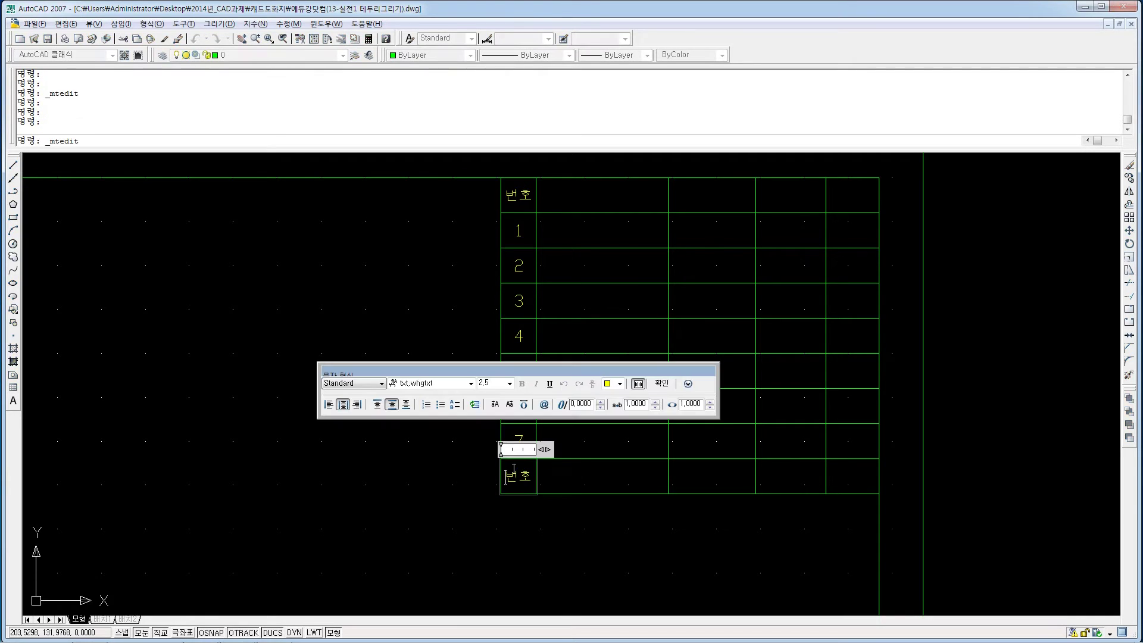
{"action": "left_click", "coordinate": [639, 459]}
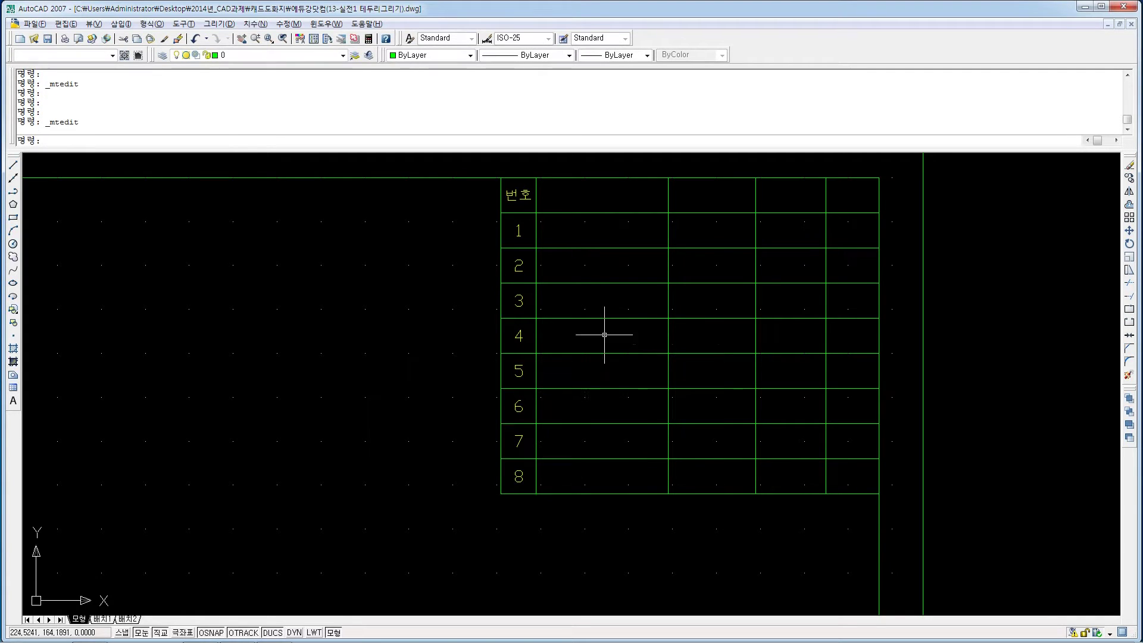
Add widely spaced multiline text 품 명 across the second header cell, centred horizontally and vertically.
{"action": "type", "text": "t"}
{"action": "key", "text": "Return"}
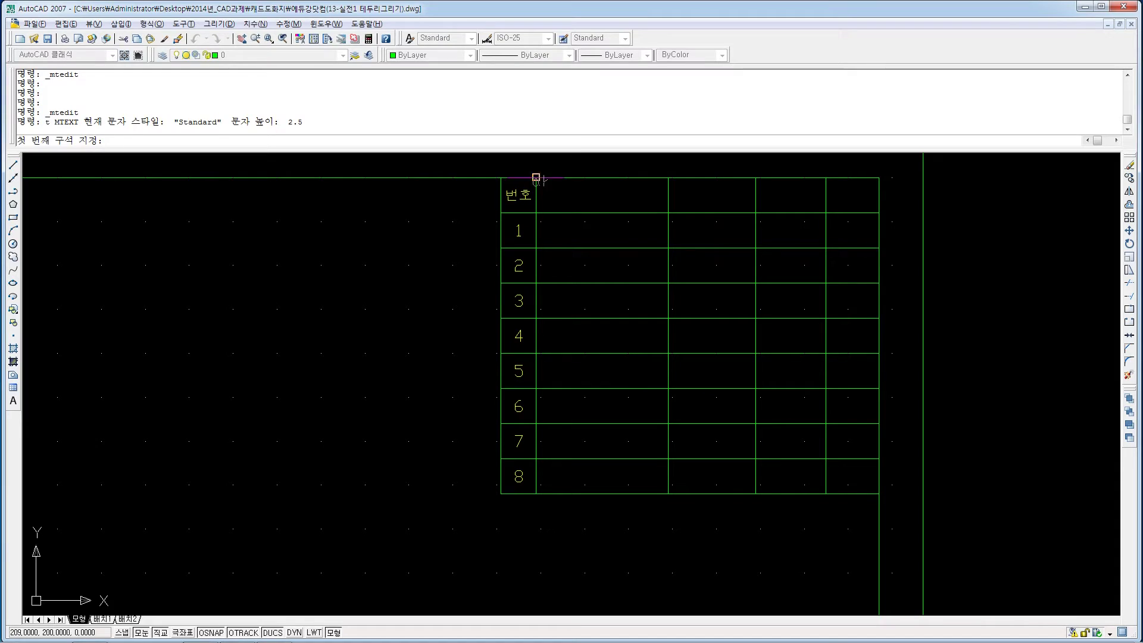
{"action": "left_click", "coordinate": [536, 178]}
{"action": "left_click", "coordinate": [668, 212]}
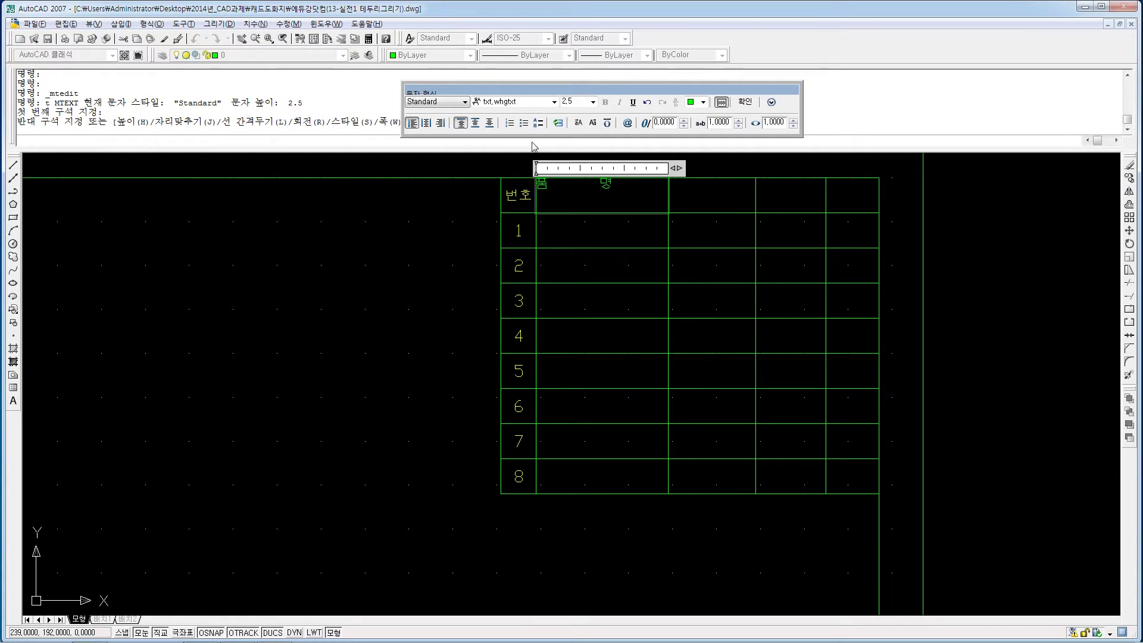
{"action": "left_click", "coordinate": [475, 123]}
{"action": "left_click", "coordinate": [427, 123]}
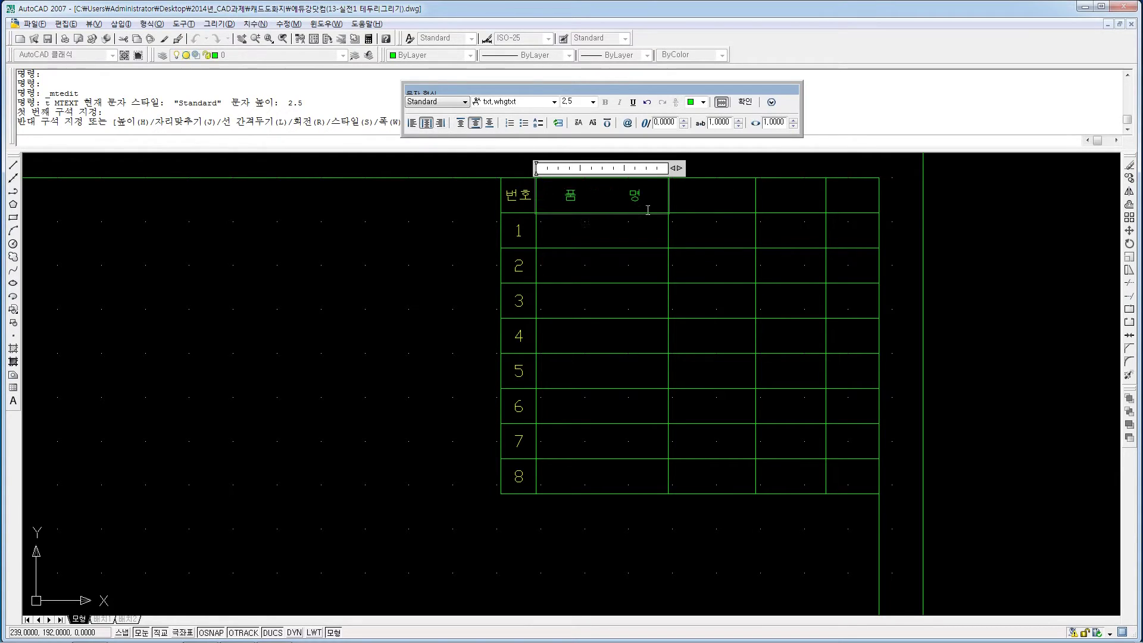
Set the colour of the 품 명 header text to yellow.
{"action": "key", "text": "ctrl+a"}
{"action": "left_click", "coordinate": [703, 102]}
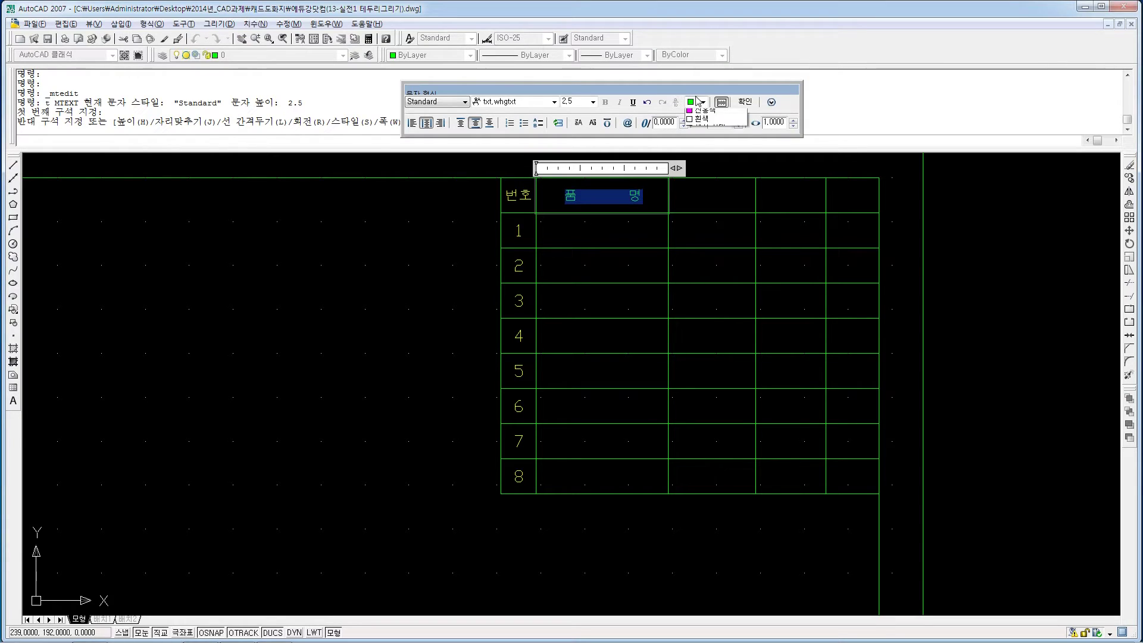
{"action": "left_click", "coordinate": [703, 140]}
{"action": "left_click", "coordinate": [663, 217]}
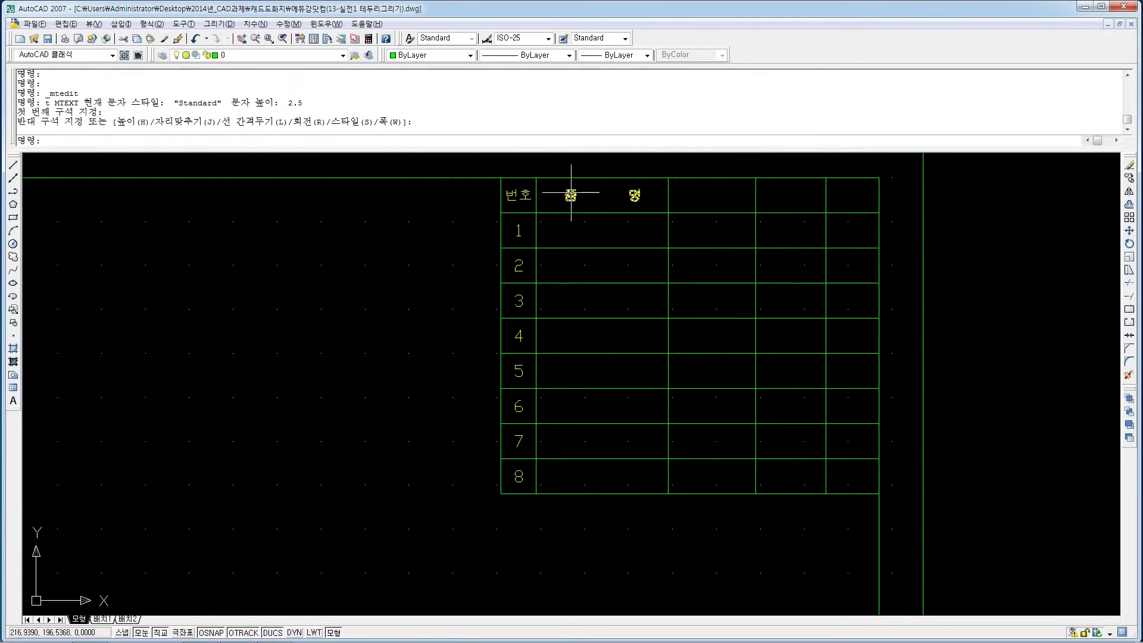
Add spaced multiline text 규 격 across the third header cell, centred horizontally and vertically.
{"action": "type", "text": "ㅅ"}
{"action": "key", "text": "Return"}
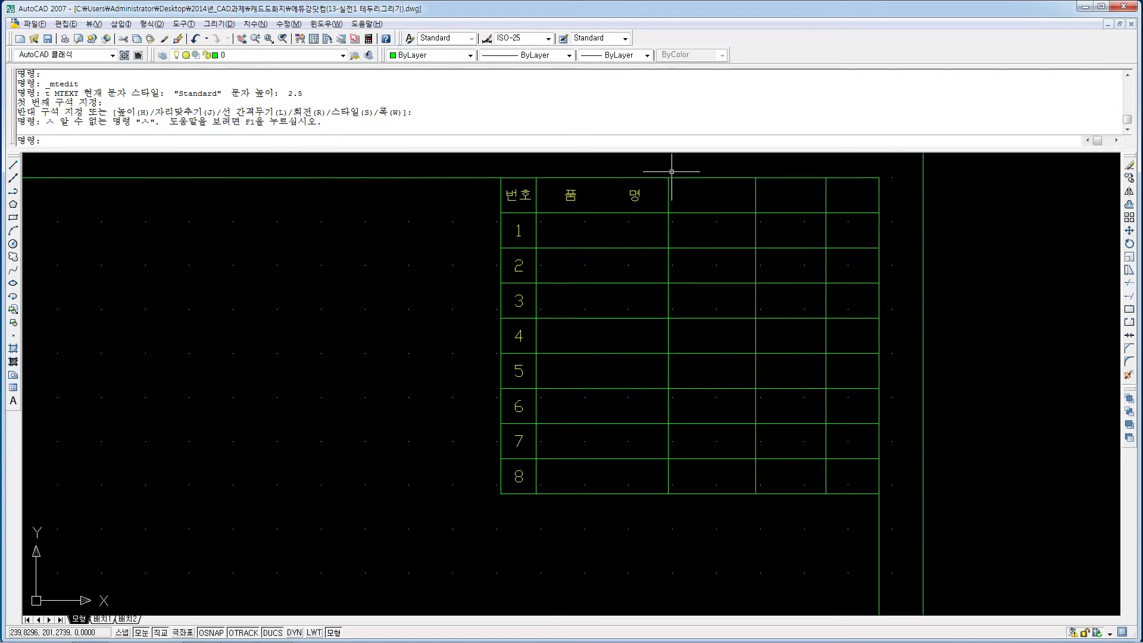
{"action": "key", "text": "Hangul"}
{"action": "type", "text": "t"}
{"action": "key", "text": "Return"}
{"action": "left_click", "coordinate": [668, 178]}
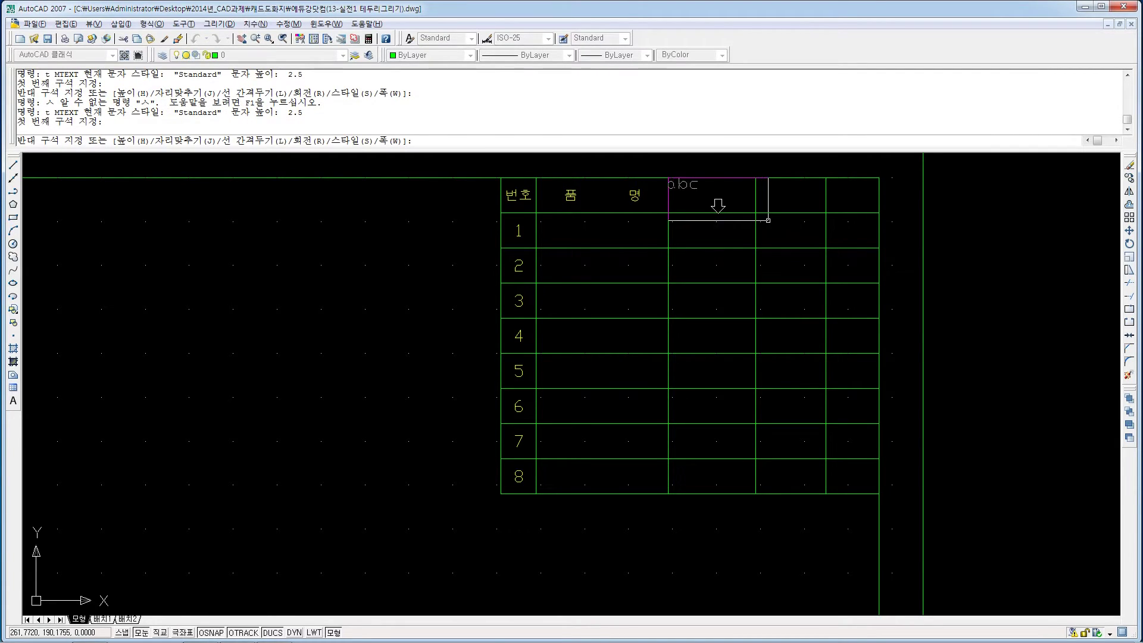
{"action": "left_click", "coordinate": [755, 212]}
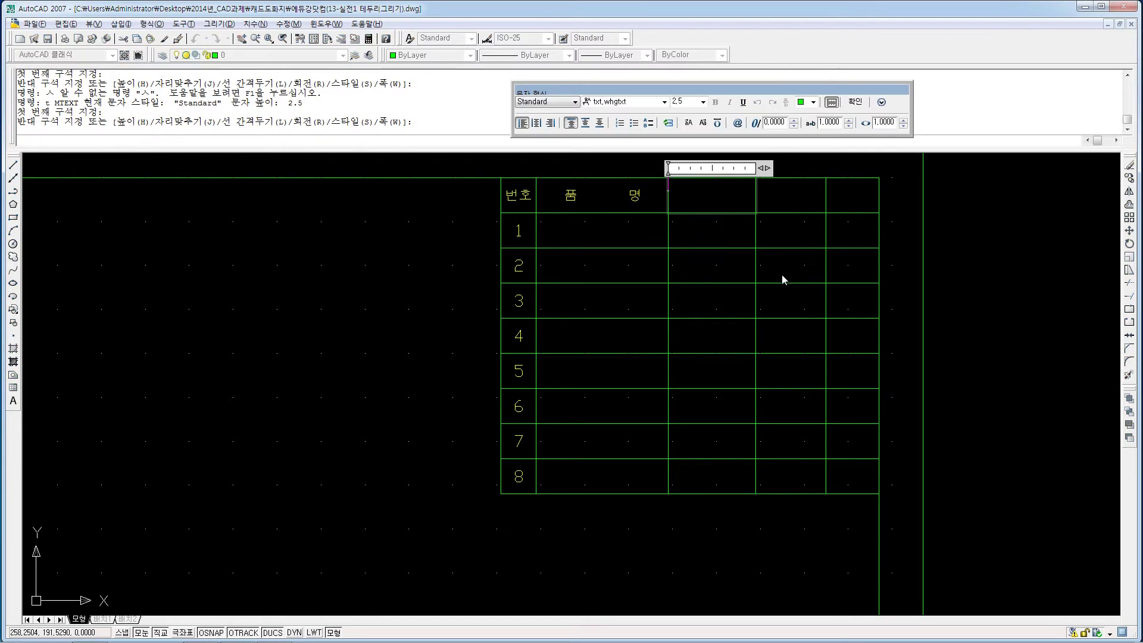
{"action": "type", "text": "규    격ㄱ"}
{"action": "left_click_drag", "start_coordinate": [718, 186], "coordinate": [682, 186]}
{"action": "left_click", "coordinate": [586, 123]}
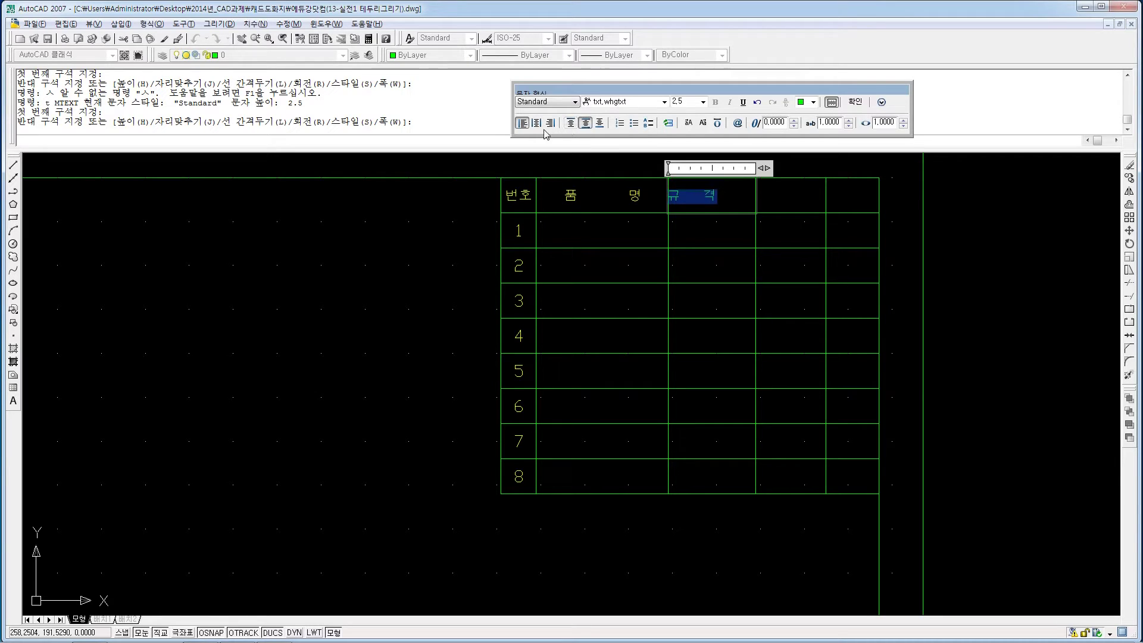
{"action": "left_click", "coordinate": [536, 123]}
Set the colour of the 규 격 header text to yellow.
{"action": "left_click", "coordinate": [812, 102]}
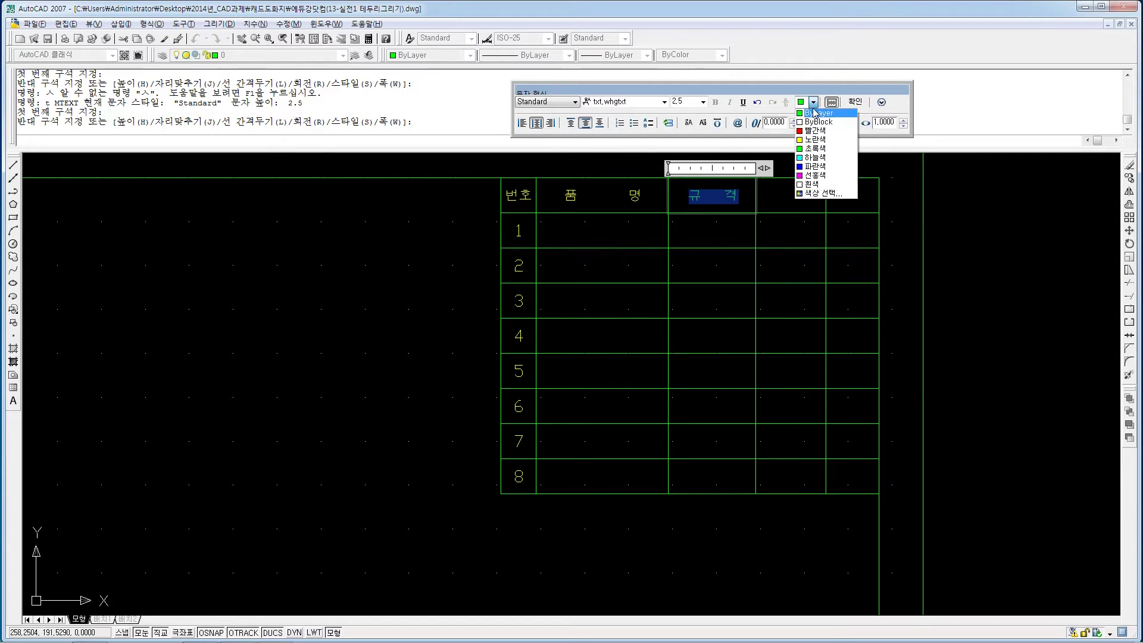
{"action": "left_click", "coordinate": [810, 147]}
{"action": "left_click", "coordinate": [789, 197]}
{"action": "left_click", "coordinate": [731, 194]}
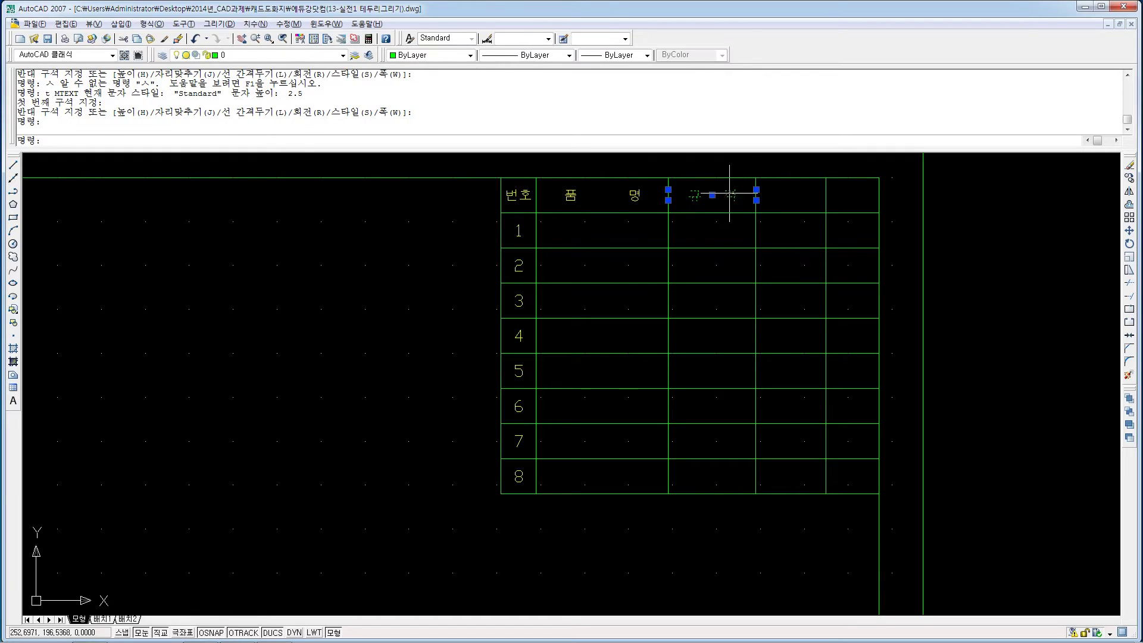
{"action": "double_click", "coordinate": [731, 194]}
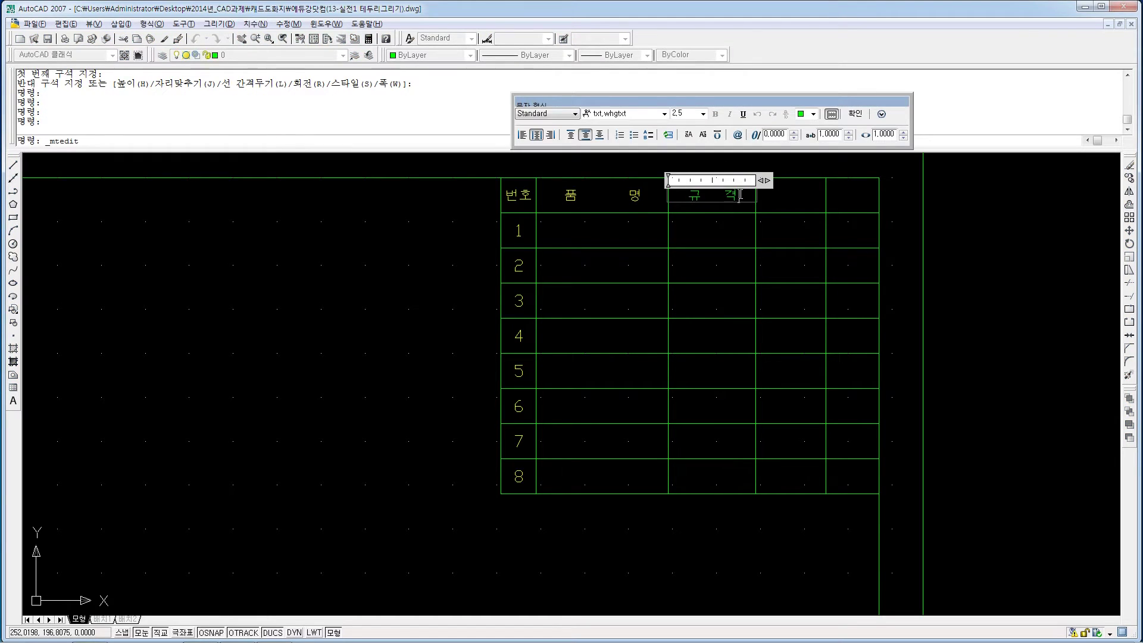
{"action": "left_click", "coordinate": [811, 118]}
{"action": "left_click", "coordinate": [813, 201]}
{"action": "left_click", "coordinate": [794, 199]}
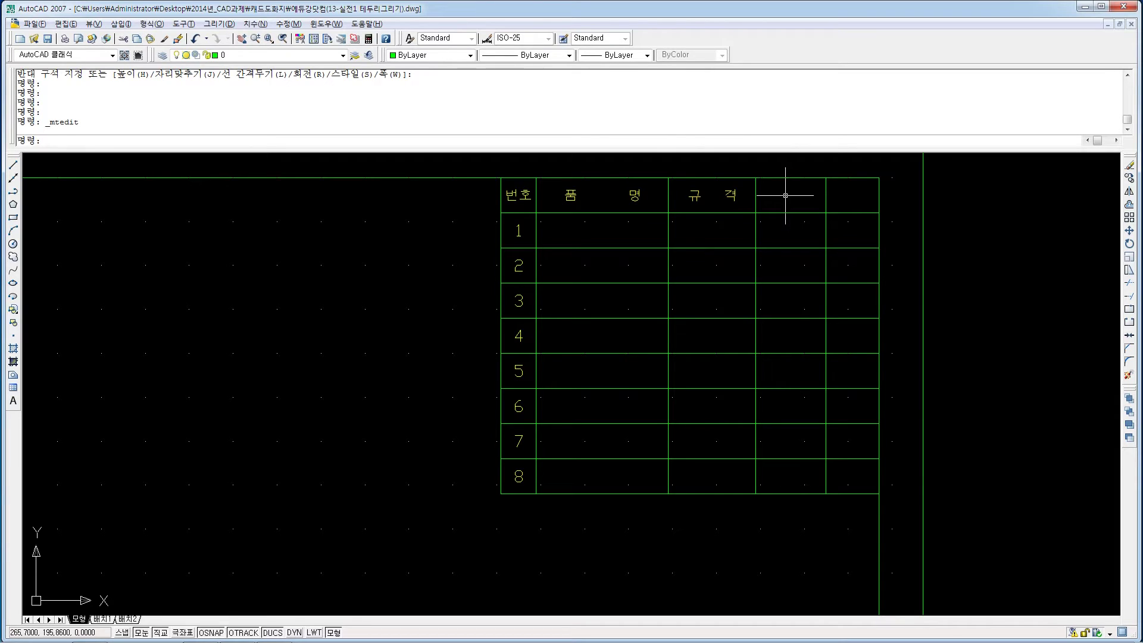
Add spaced multiline text 단 위 across the fourth header cell, centred horizontally and vertically.
{"action": "type", "text": "ㅅ"}
{"action": "key", "text": "Return"}
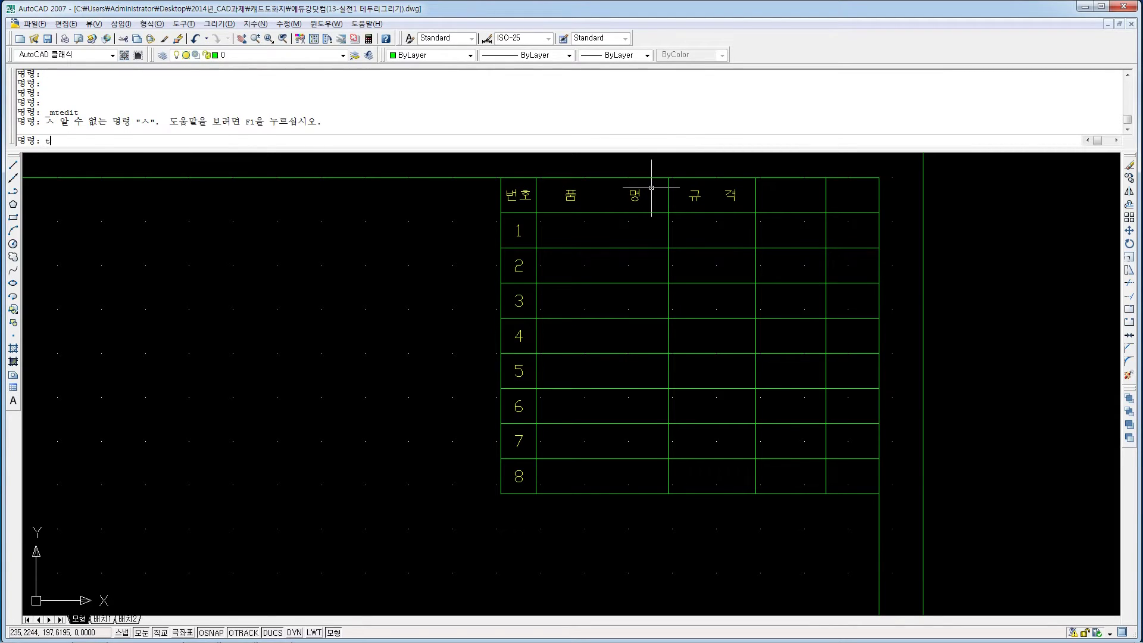
{"action": "type", "text": "t"}
{"action": "key", "text": "Return"}
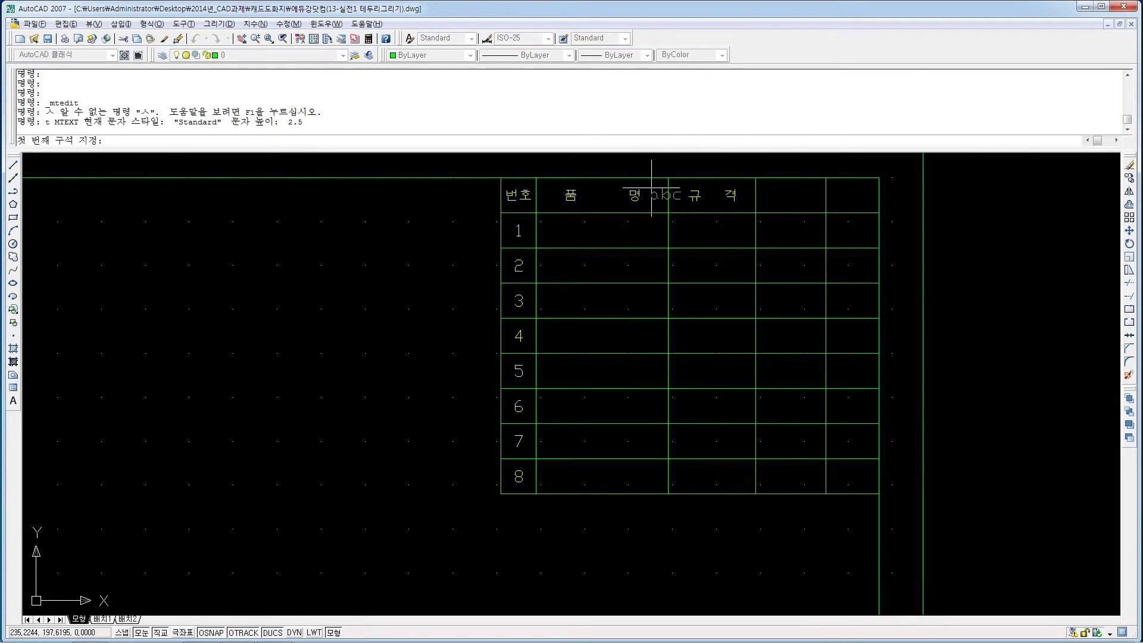
{"action": "left_click", "coordinate": [755, 177]}
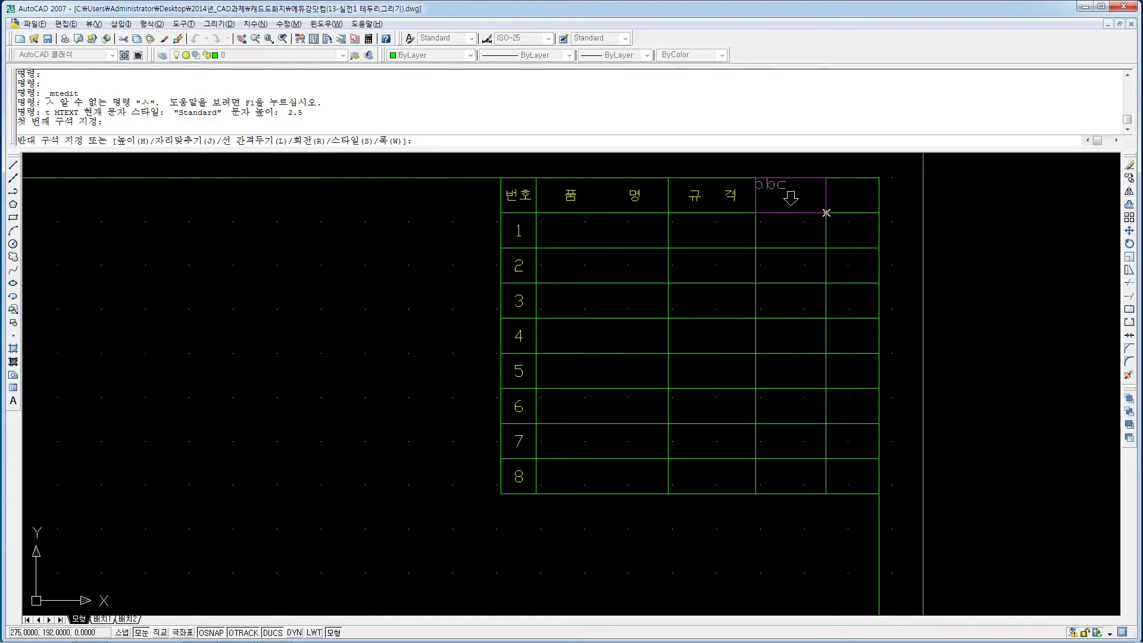
{"action": "left_click", "coordinate": [826, 212]}
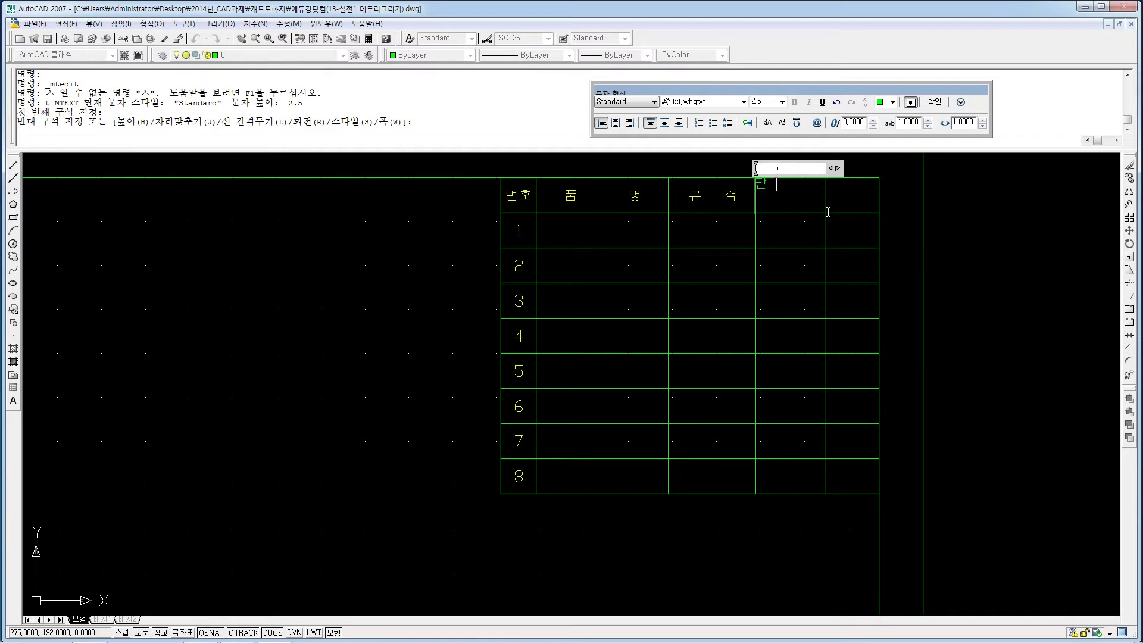
{"action": "left_click", "coordinate": [664, 123]}
{"action": "left_click", "coordinate": [616, 125]}
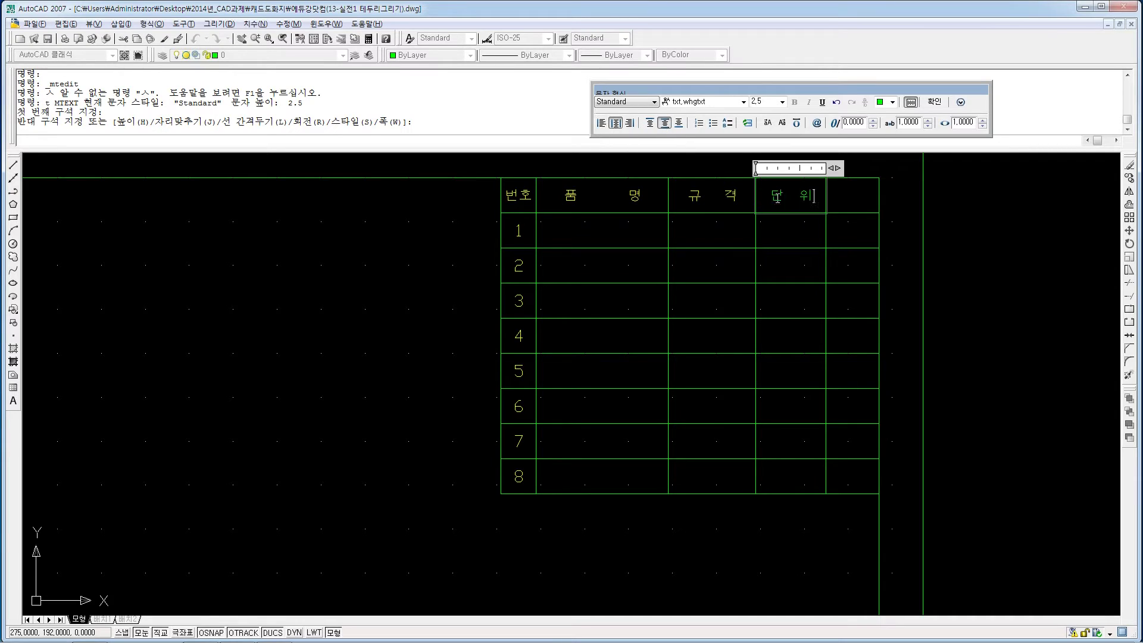
Set the colour of the 단 위 header text to yellow.
{"action": "key", "text": "ctrl+a"}
{"action": "left_click", "coordinate": [883, 105]}
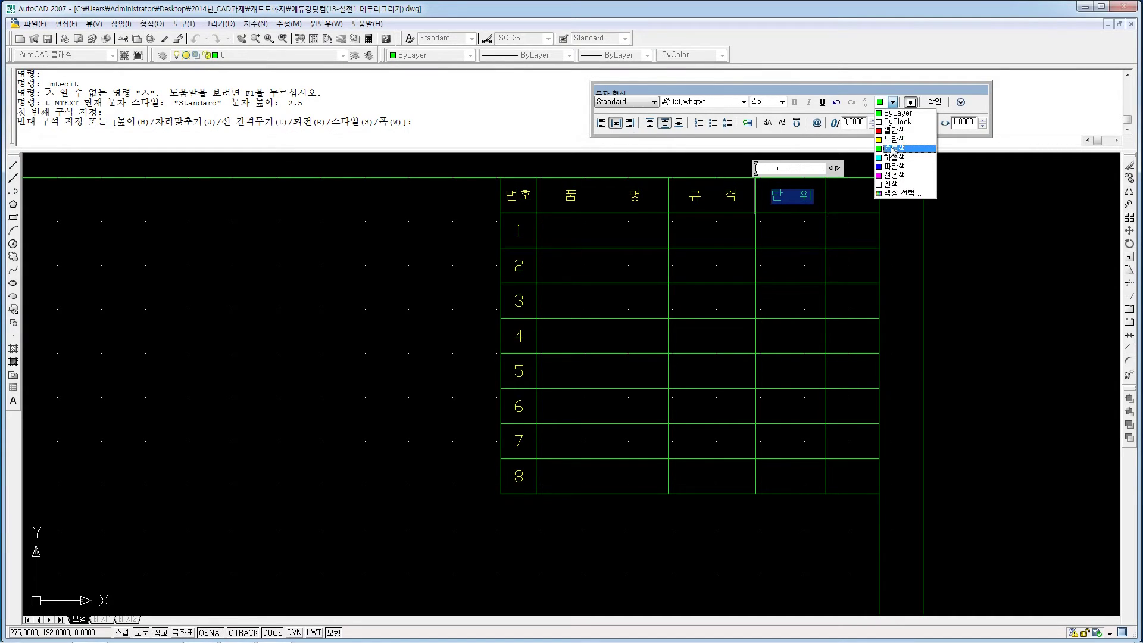
{"action": "left_click", "coordinate": [901, 141]}
{"action": "left_click", "coordinate": [840, 197]}
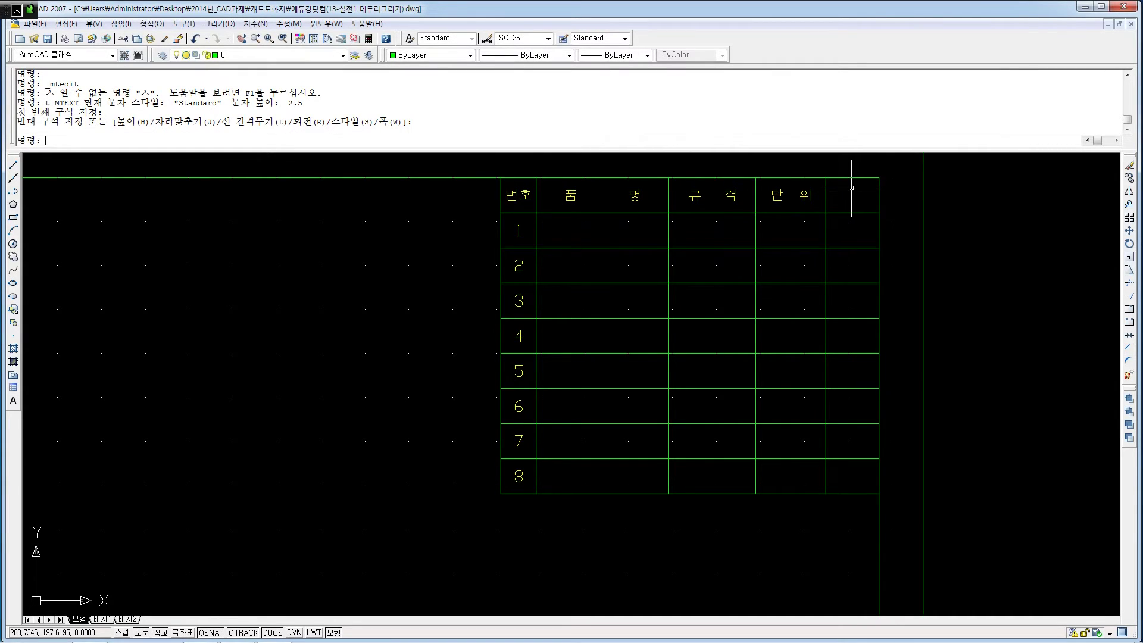
Add spaced multiline text 비 고 in yellow across the last header cell, centred horizontally and vertically.
{"action": "type", "text": "t"}
{"action": "key", "text": "Return"}
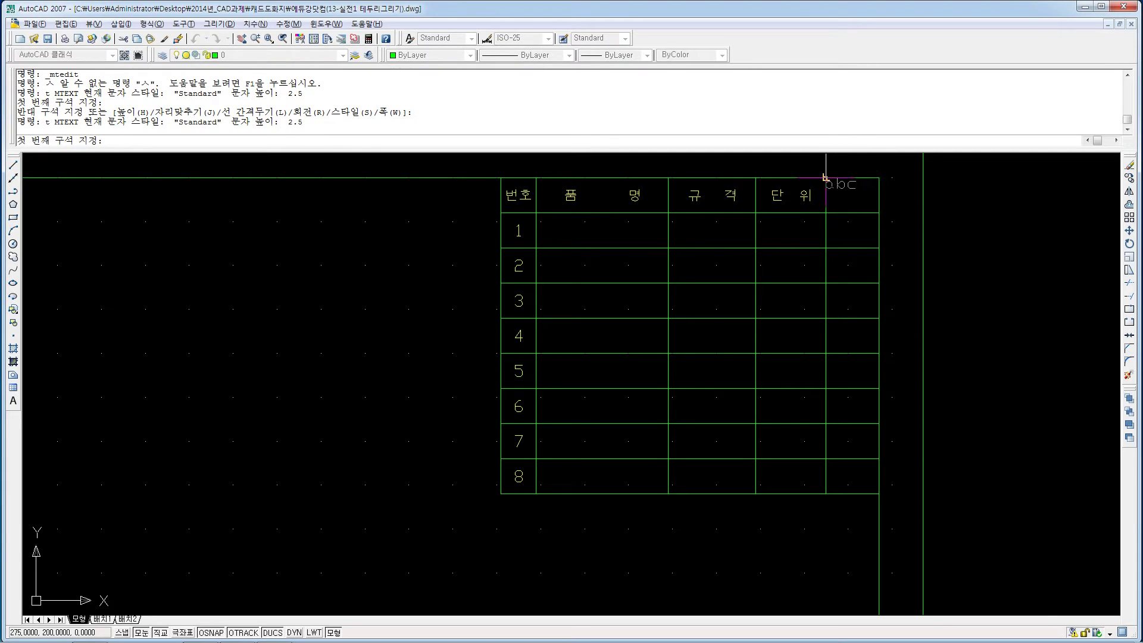
{"action": "left_click", "coordinate": [825, 177]}
{"action": "left_click", "coordinate": [878, 212]}
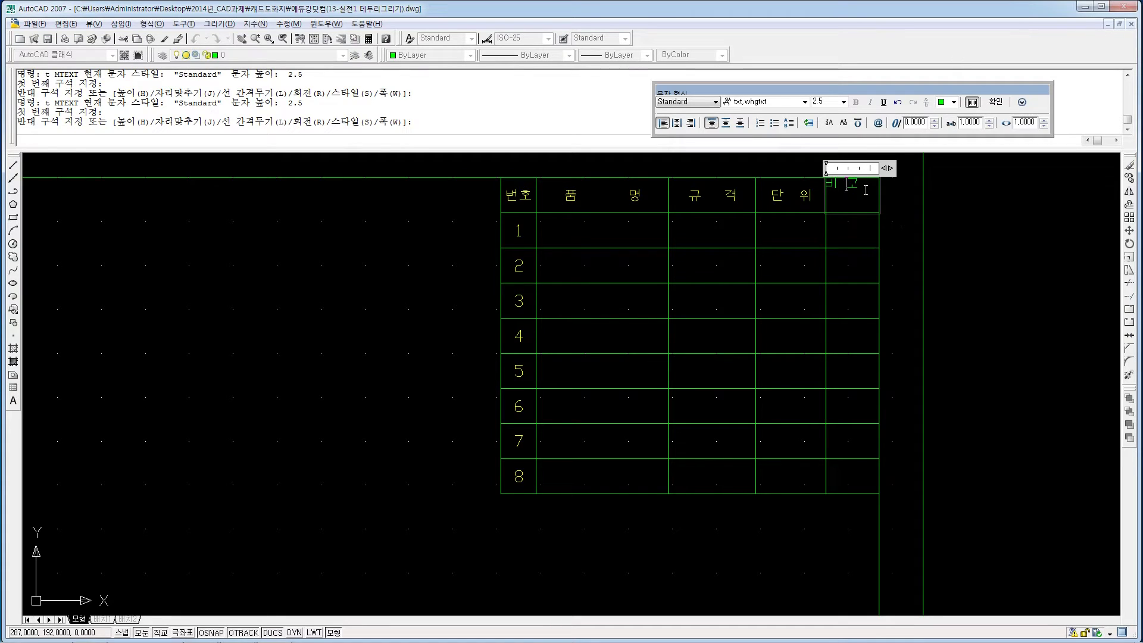
{"action": "left_click_drag", "start_coordinate": [866, 190], "coordinate": [825, 187]}
{"action": "left_click", "coordinate": [953, 102]}
{"action": "left_click", "coordinate": [955, 142]}
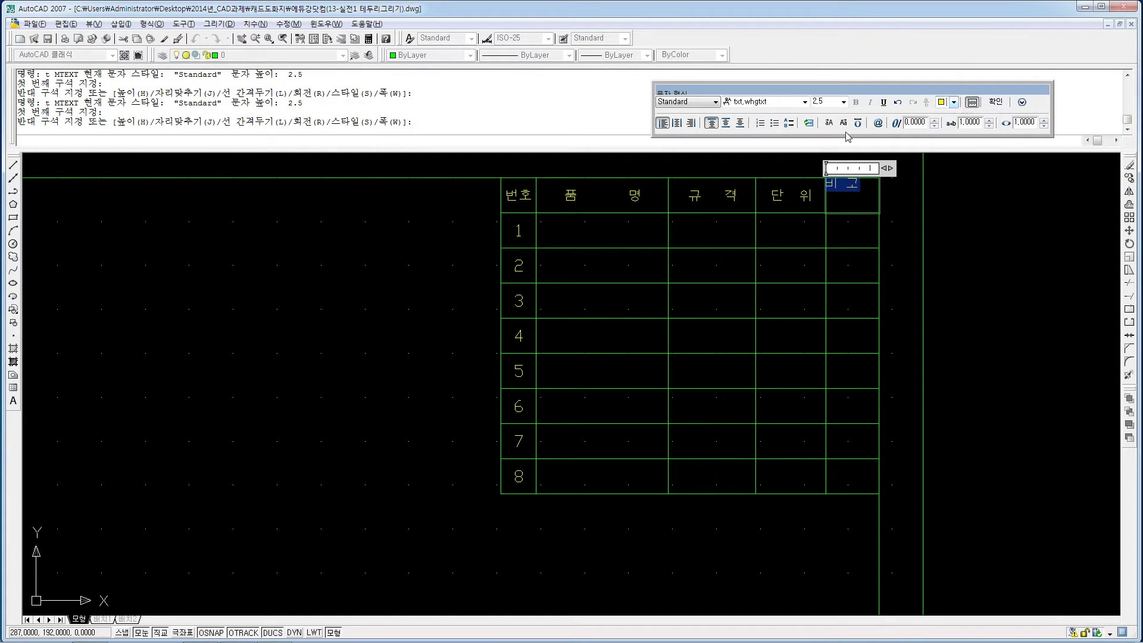
{"action": "left_click", "coordinate": [725, 123]}
{"action": "left_click", "coordinate": [677, 123]}
{"action": "left_click", "coordinate": [773, 197]}
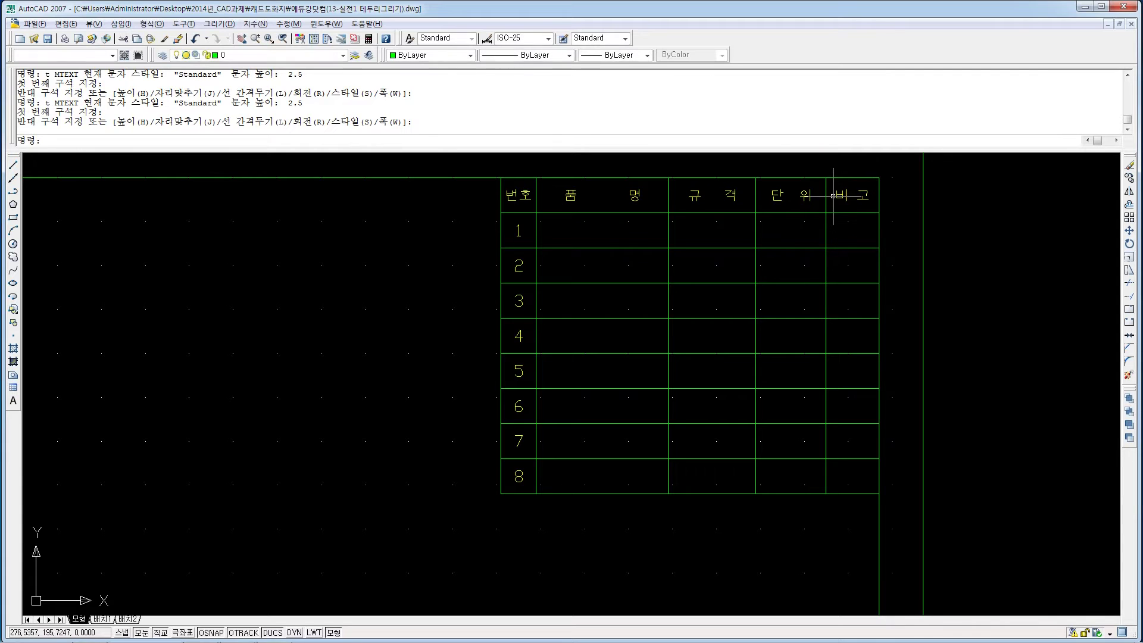
Stretch the 품 명 header's text frame to the upper and lower corners of its cell.
{"action": "left_click", "coordinate": [624, 190]}
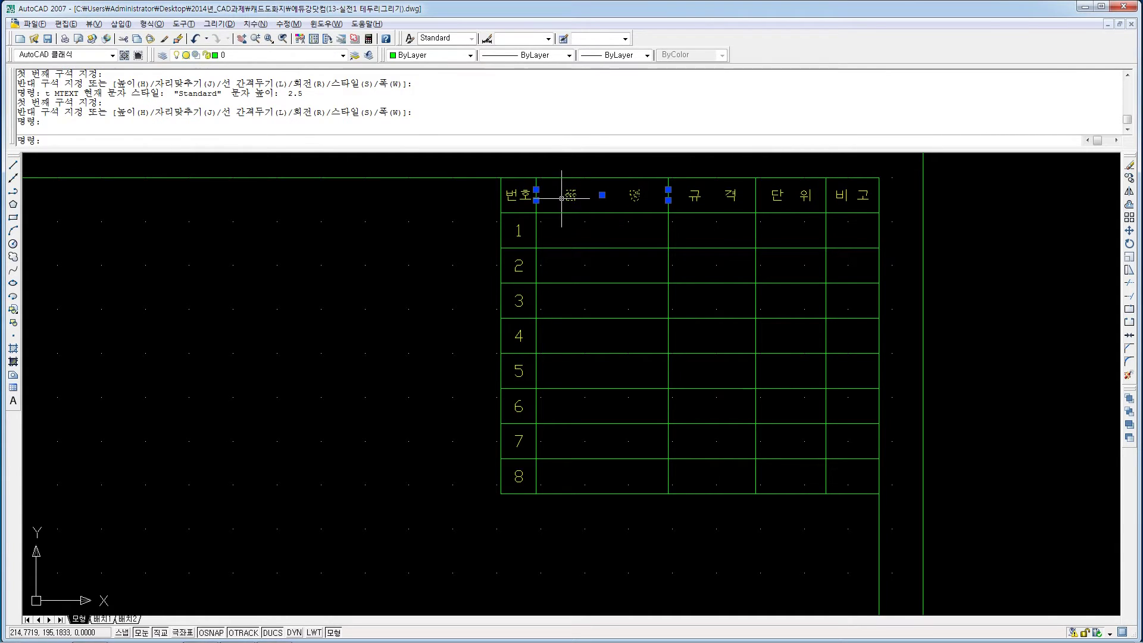
{"action": "left_click", "coordinate": [536, 189]}
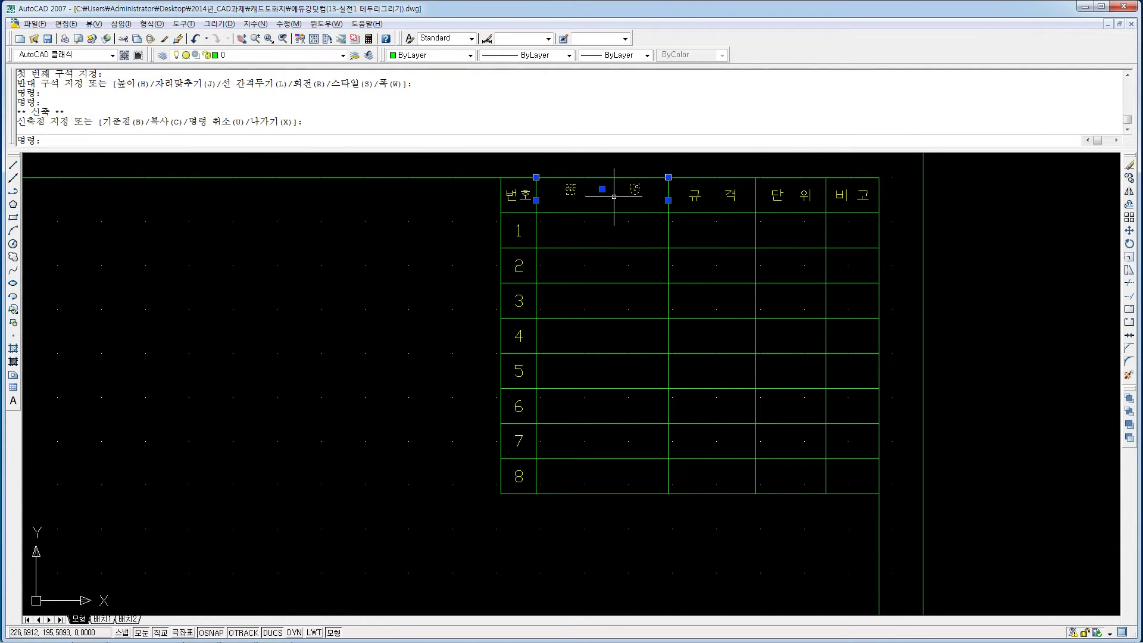
{"action": "left_click", "coordinate": [665, 200]}
{"action": "left_click", "coordinate": [668, 200]}
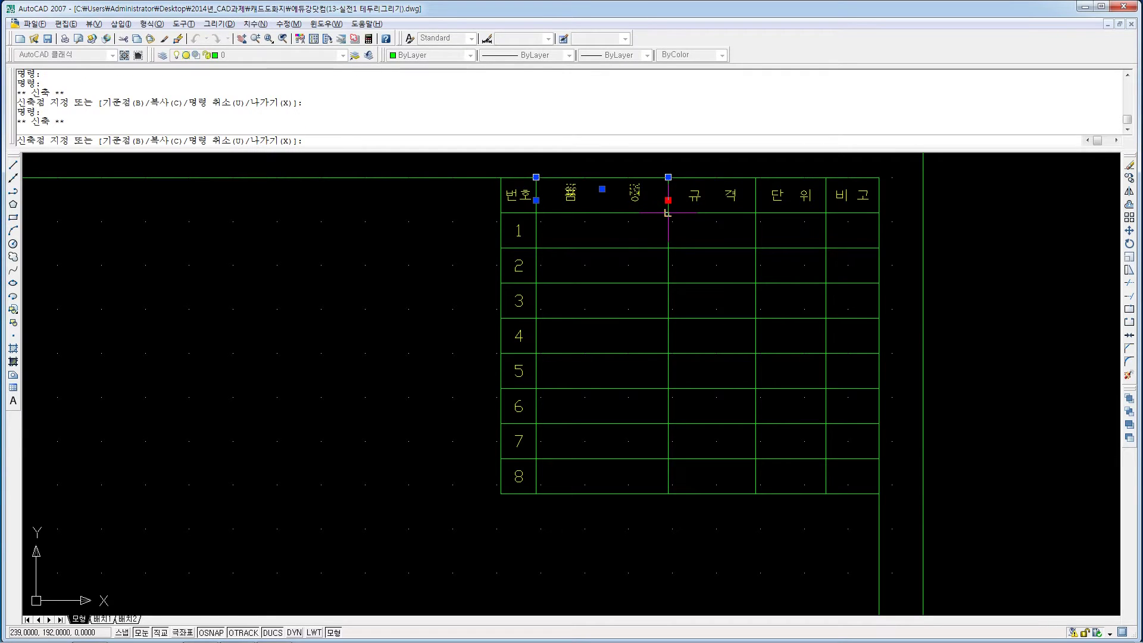
{"action": "left_click", "coordinate": [668, 203]}
{"action": "left_click", "coordinate": [674, 204]}
{"action": "key", "text": "Escape"}
{"action": "key", "text": "Escape"}
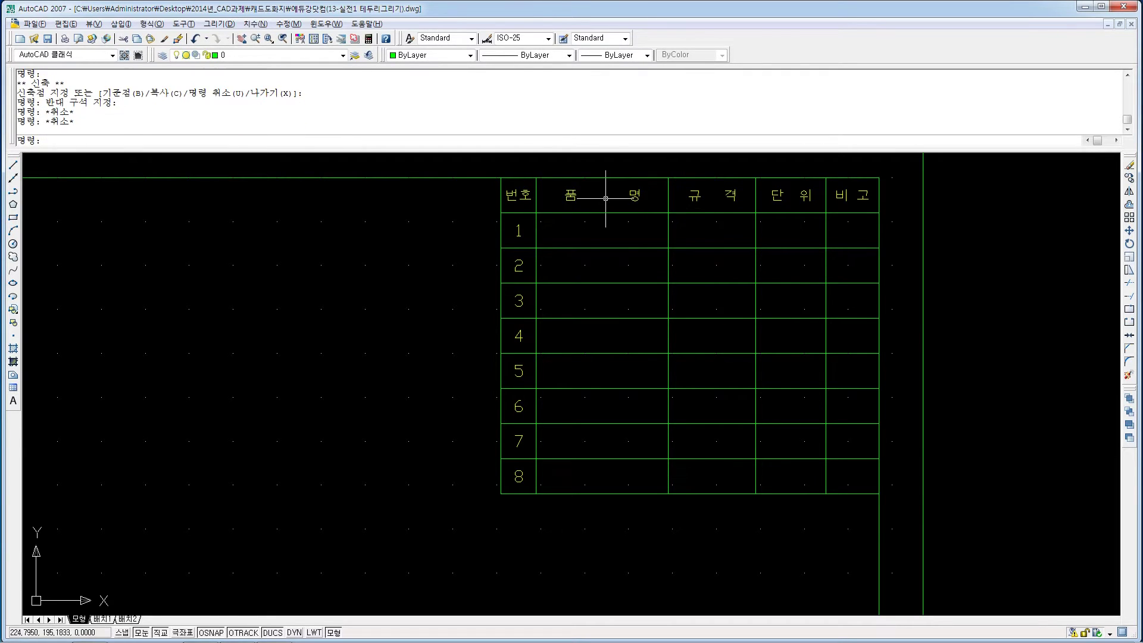
Copy the 품 명 header text from its cell's upper-left corner into rows 1 to 8 of the same column.
{"action": "left_click", "coordinate": [586, 199]}
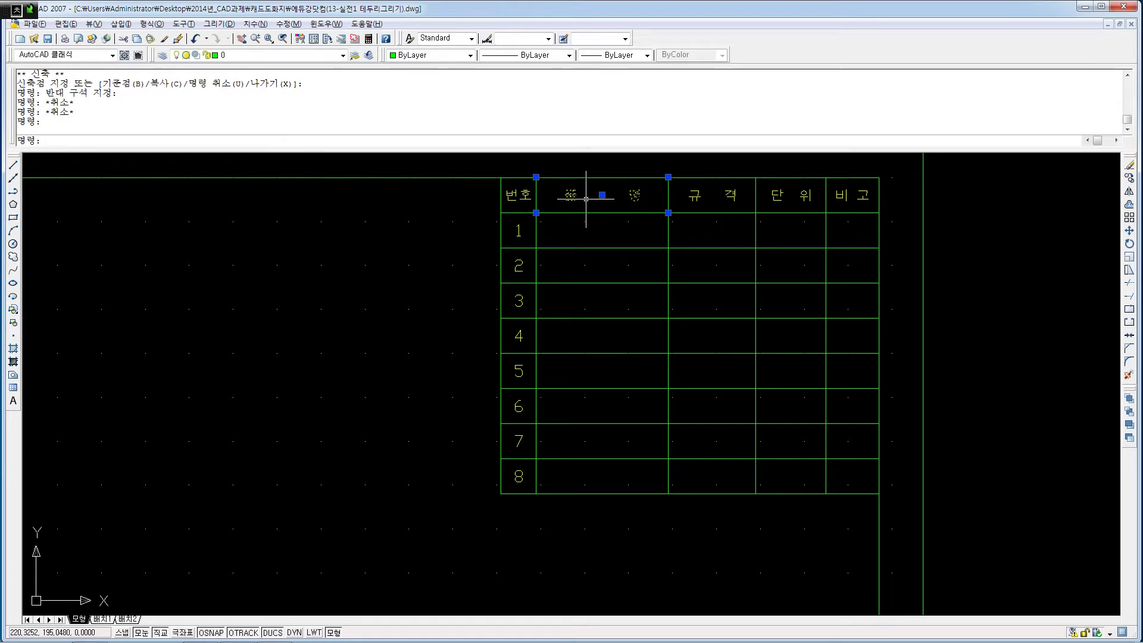
{"action": "type", "text": "co"}
{"action": "key", "text": "Return"}
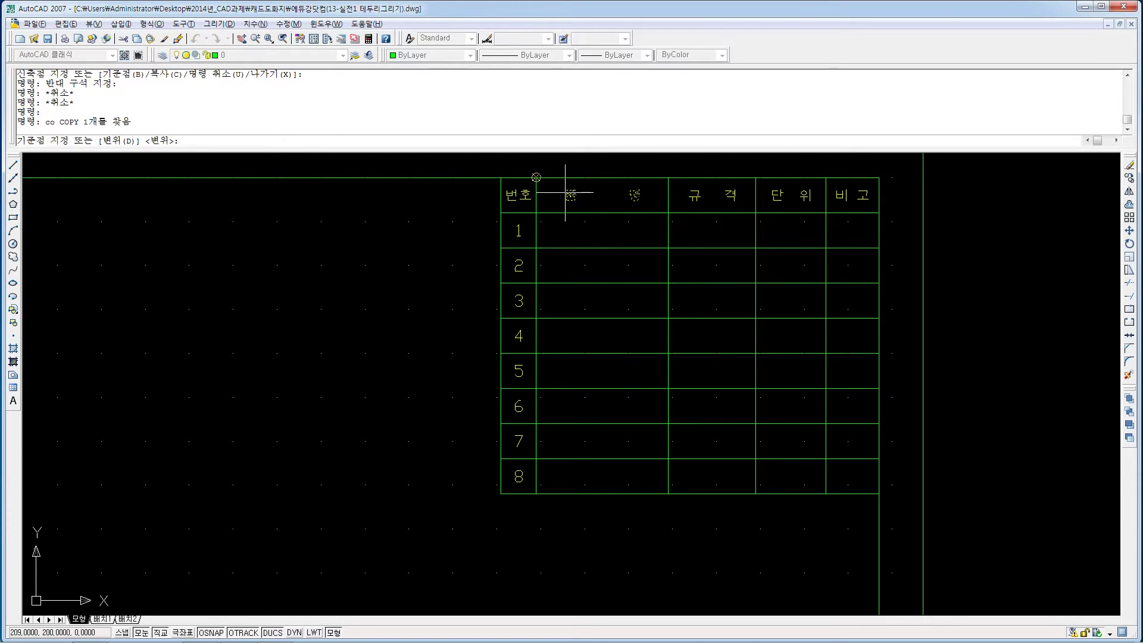
{"action": "left_click", "coordinate": [536, 178]}
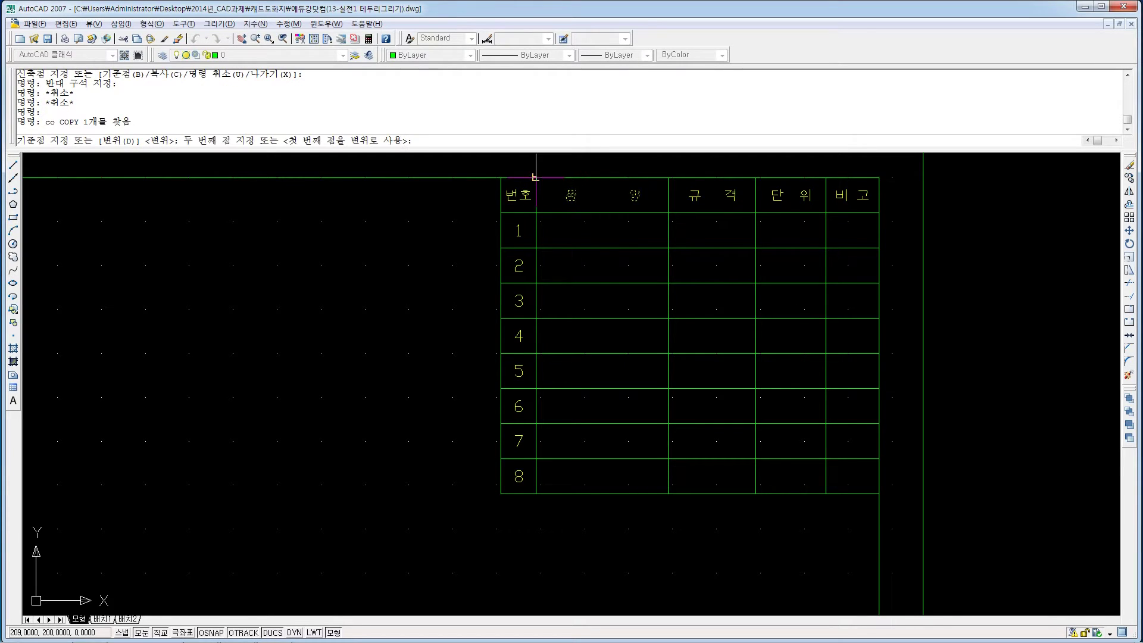
{"action": "left_click", "coordinate": [536, 213]}
{"action": "left_click", "coordinate": [536, 248]}
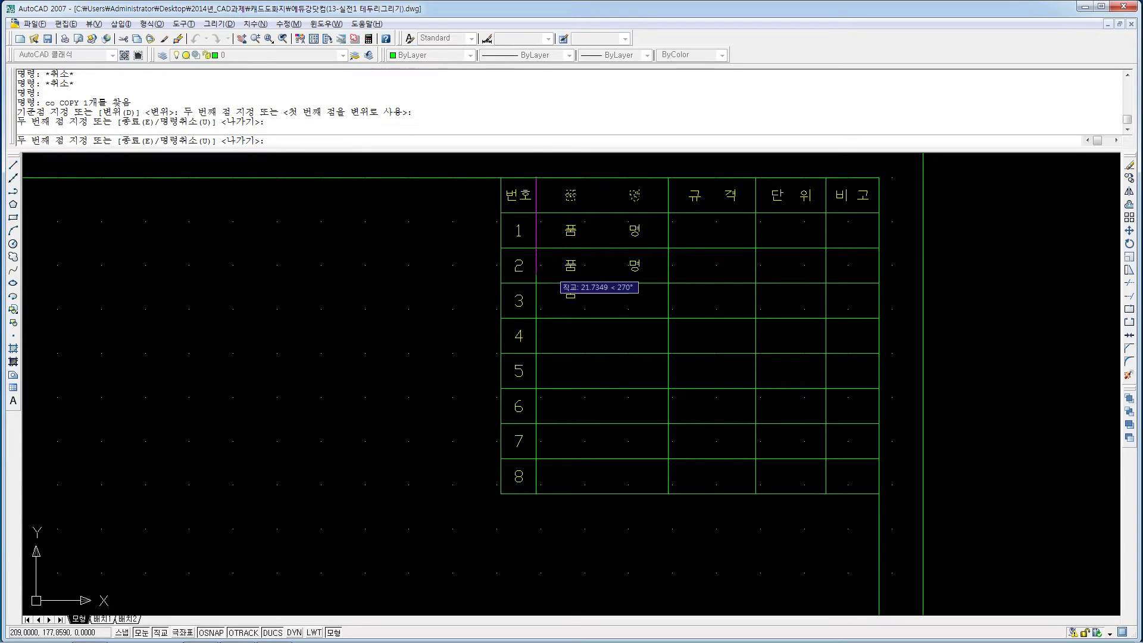
{"action": "left_click", "coordinate": [536, 283]}
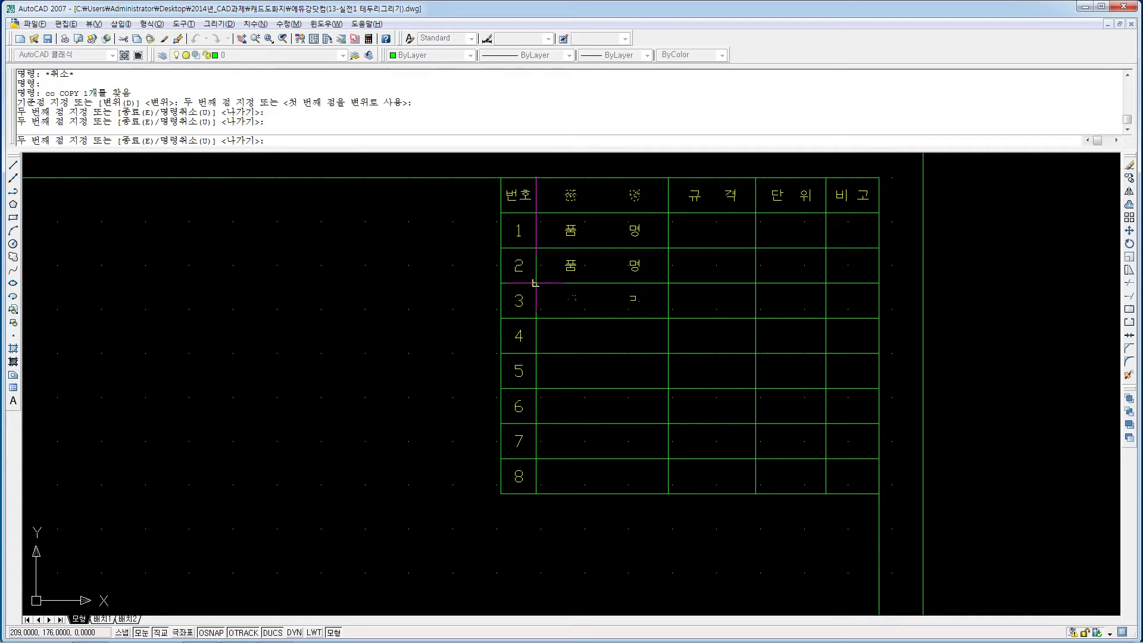
{"action": "left_click", "coordinate": [536, 318]}
{"action": "left_click", "coordinate": [535, 353]}
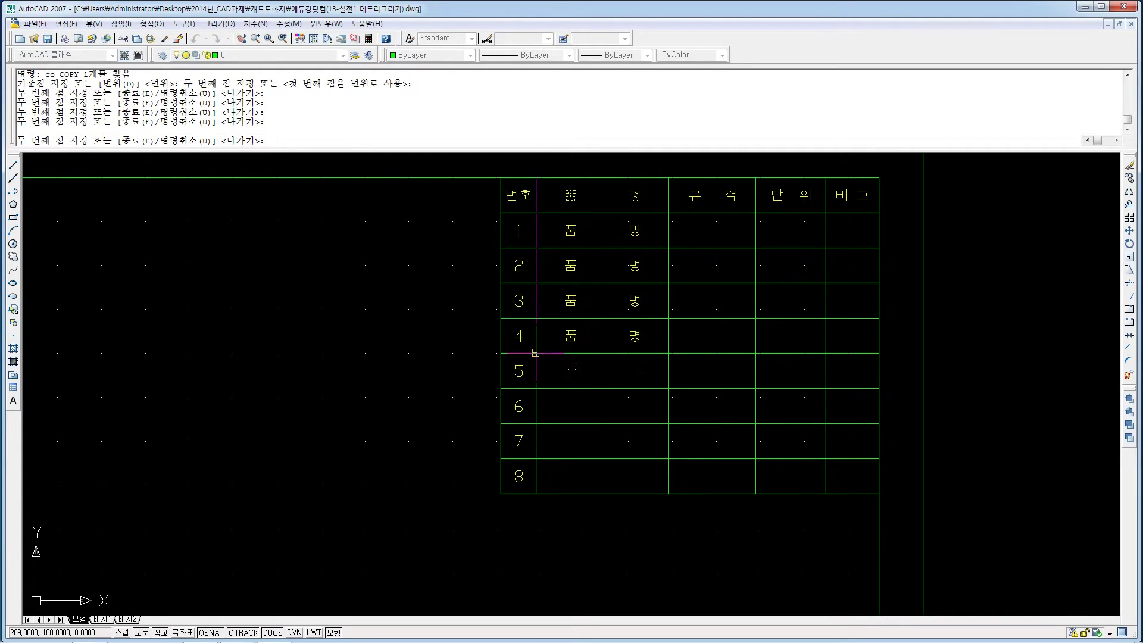
{"action": "left_click", "coordinate": [536, 388]}
{"action": "left_click", "coordinate": [535, 423]}
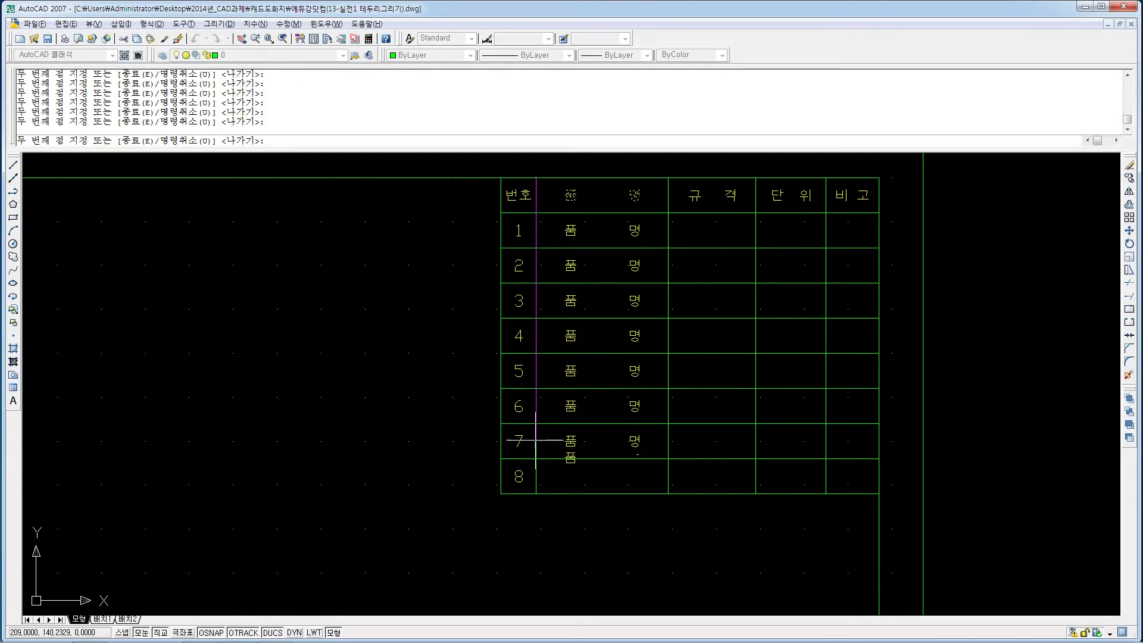
{"action": "left_click", "coordinate": [535, 458]}
{"action": "key", "text": "Escape"}
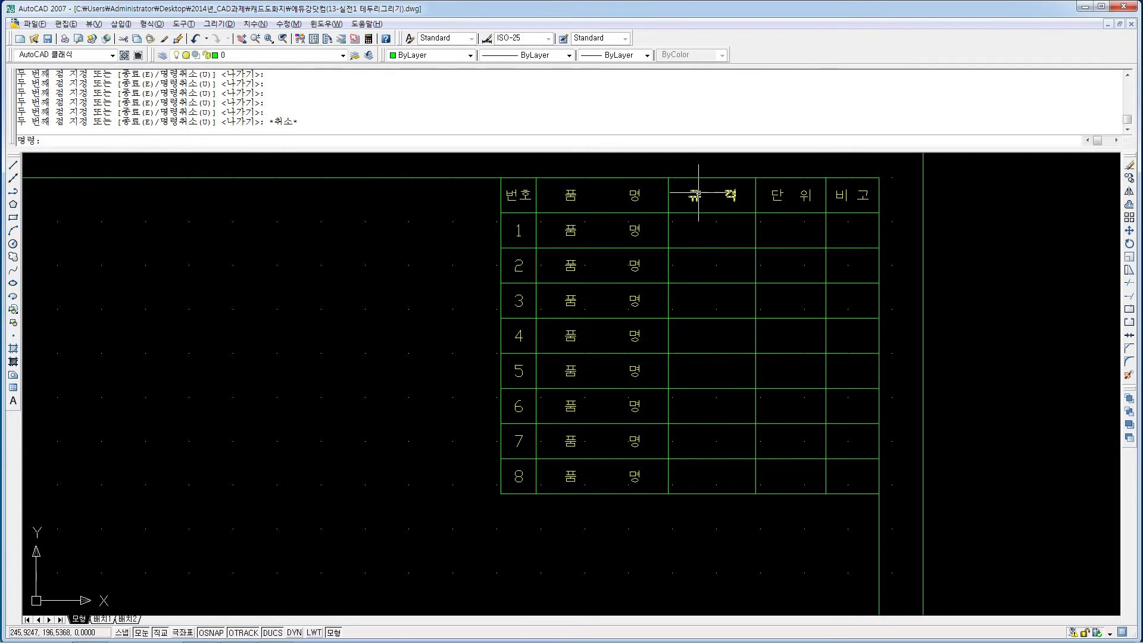
Stretch the 규 격 header's text frame to the upper and lower corners of its cell.
{"action": "left_click", "coordinate": [698, 193]}
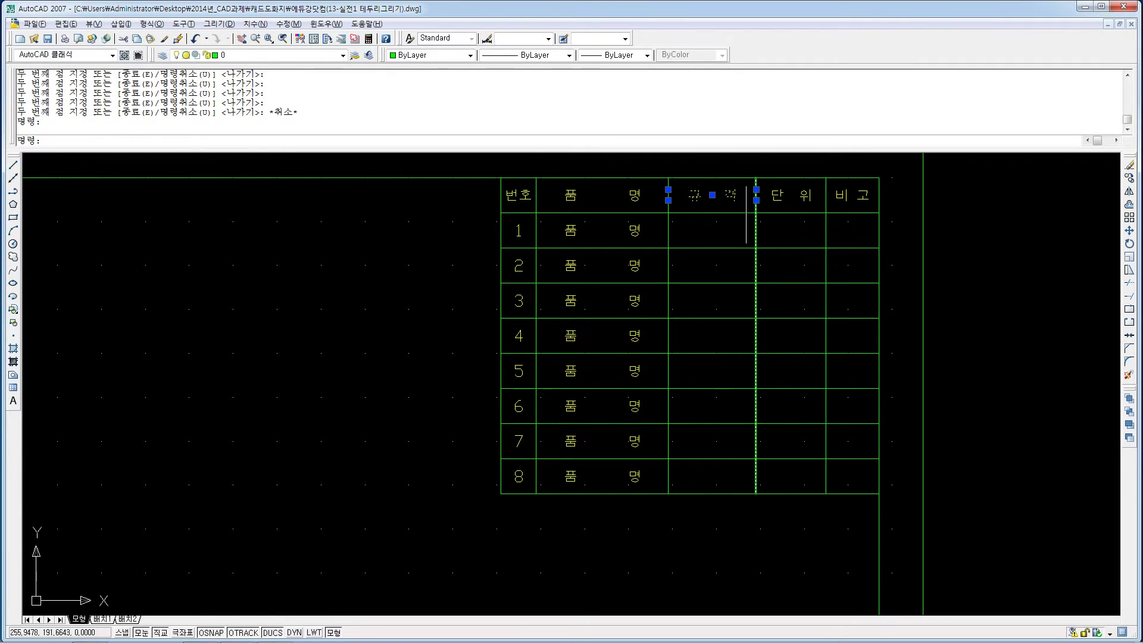
{"action": "left_click", "coordinate": [668, 189]}
{"action": "left_click", "coordinate": [667, 176]}
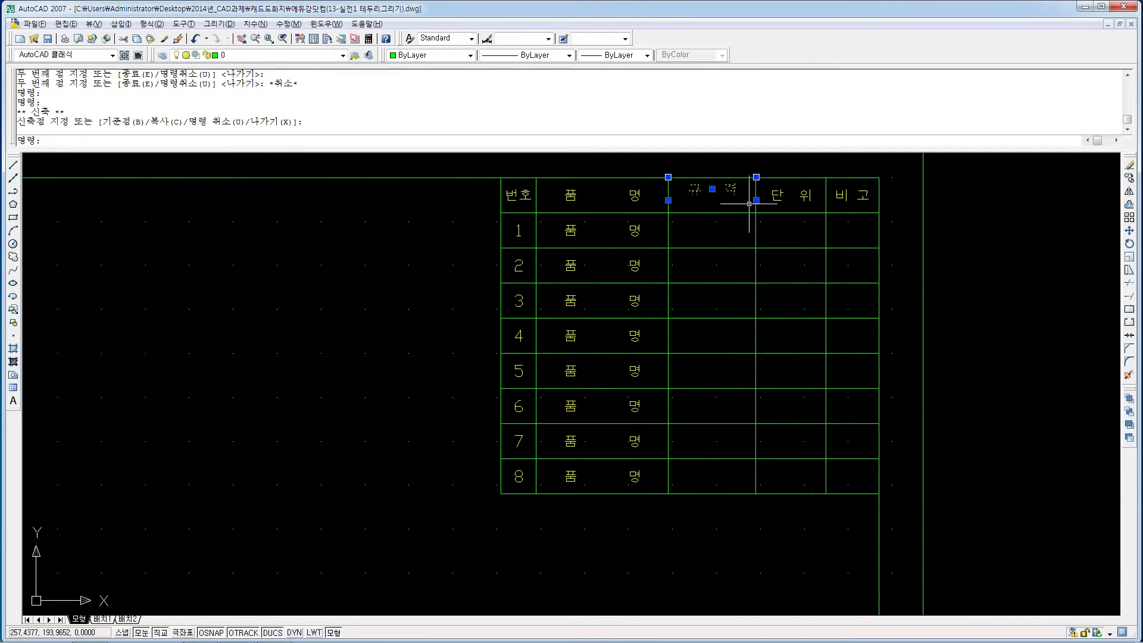
{"action": "left_click", "coordinate": [756, 200]}
{"action": "key", "text": "Escape"}
{"action": "key", "text": "Escape"}
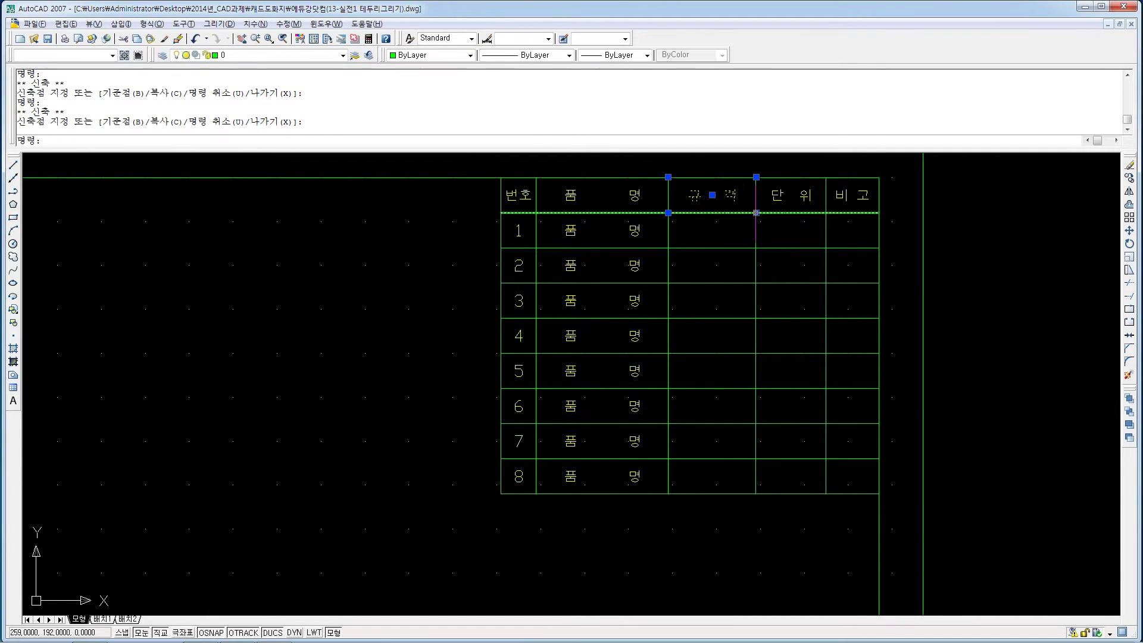
Copy the 규 격 header text from its cell's upper-left corner into rows 1 to 8 of the same column.
{"action": "type", "text": "co"}
{"action": "key", "text": "Return"}
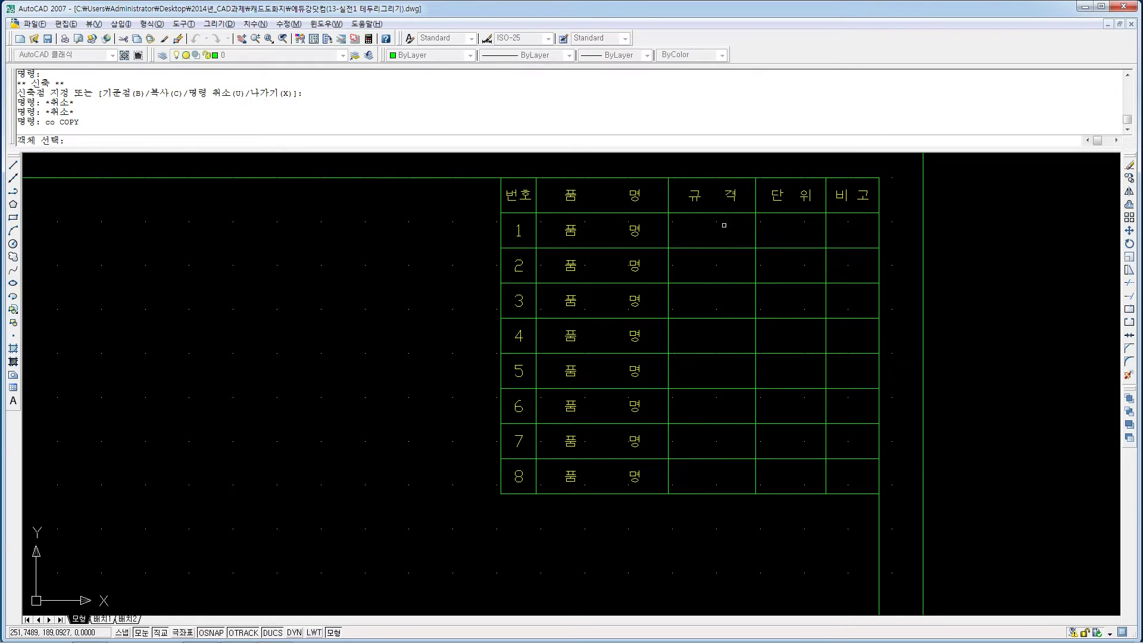
{"action": "left_click", "coordinate": [714, 196]}
{"action": "key", "text": "Return"}
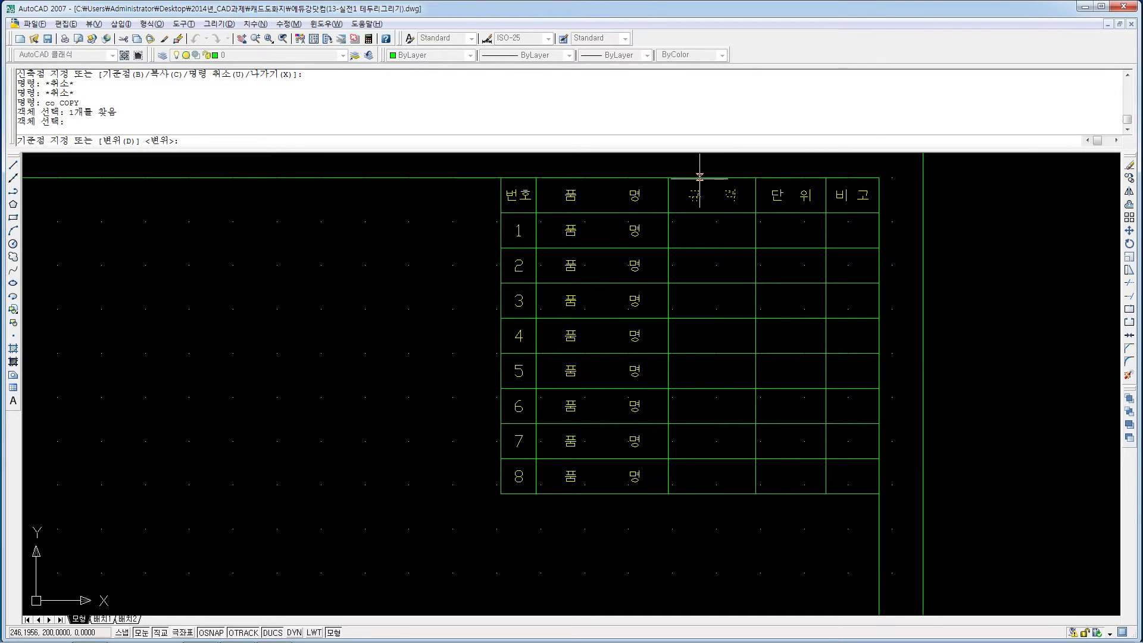
{"action": "left_click", "coordinate": [667, 177]}
{"action": "left_click", "coordinate": [668, 213]}
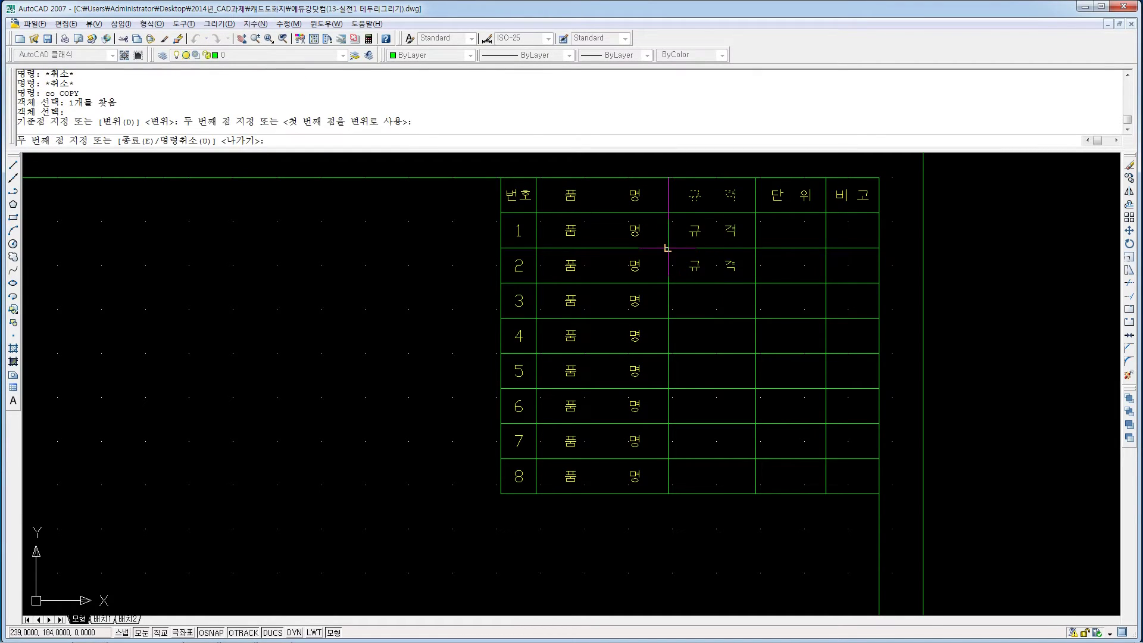
{"action": "left_click", "coordinate": [667, 247]}
{"action": "left_click", "coordinate": [667, 283]}
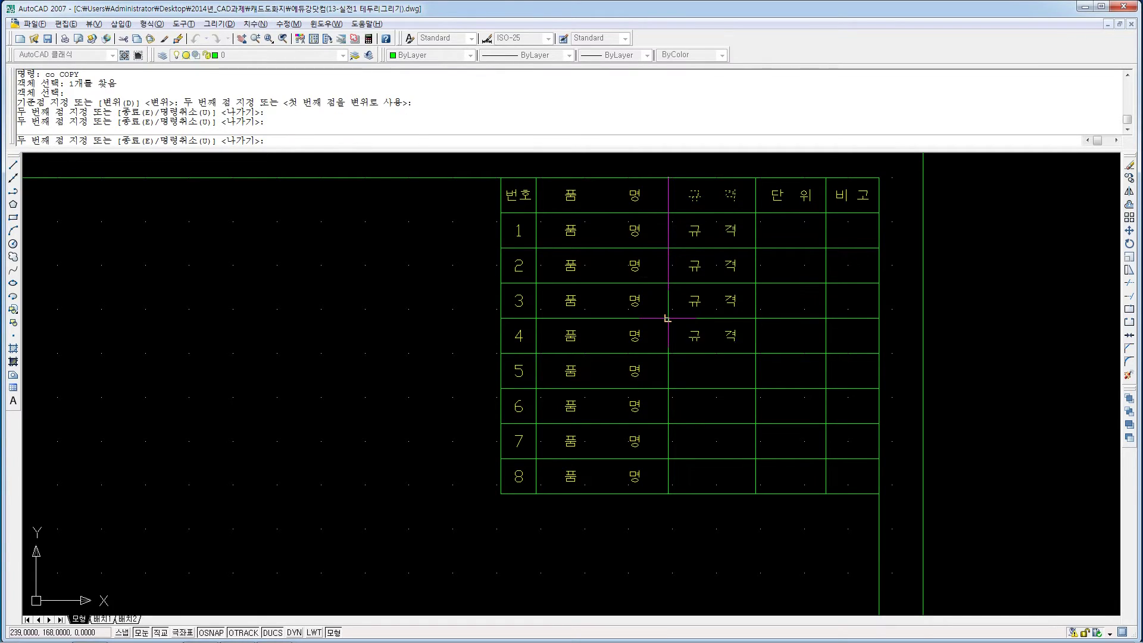
{"action": "left_click", "coordinate": [667, 318]}
{"action": "left_click", "coordinate": [667, 354]}
{"action": "left_click", "coordinate": [668, 389]}
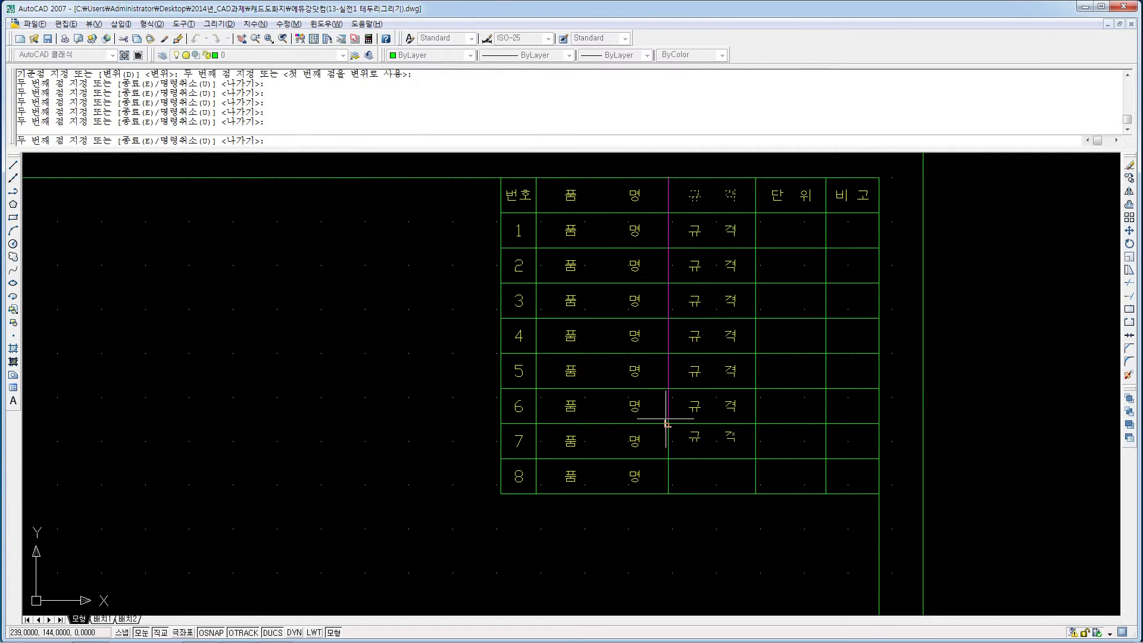
{"action": "left_click", "coordinate": [667, 424]}
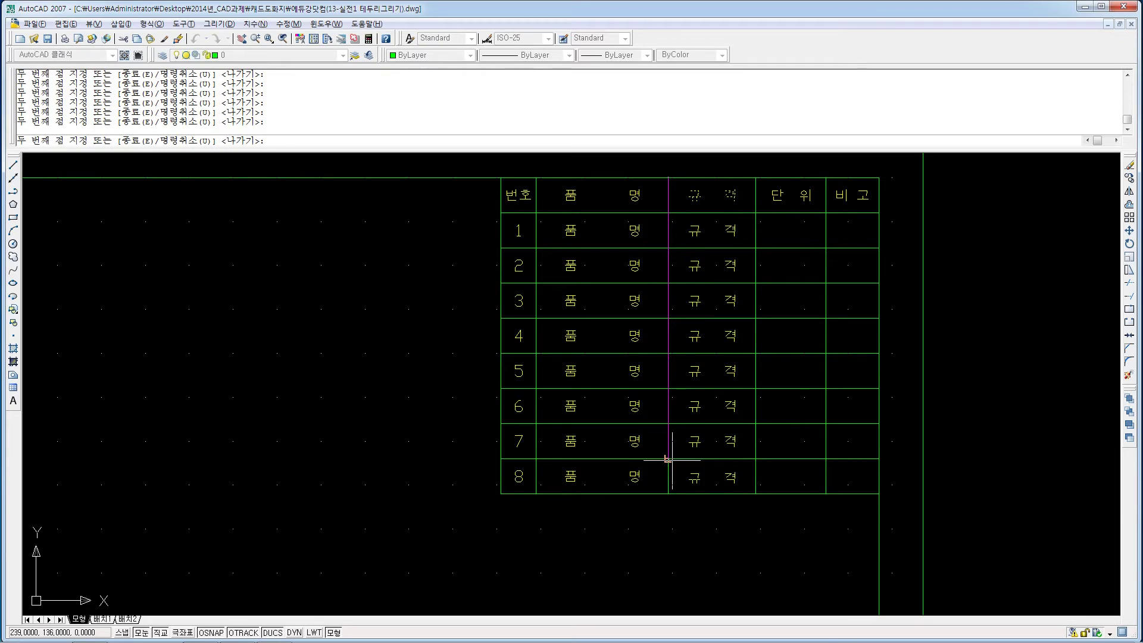
{"action": "key", "text": "Escape"}
{"action": "key", "text": "Escape"}
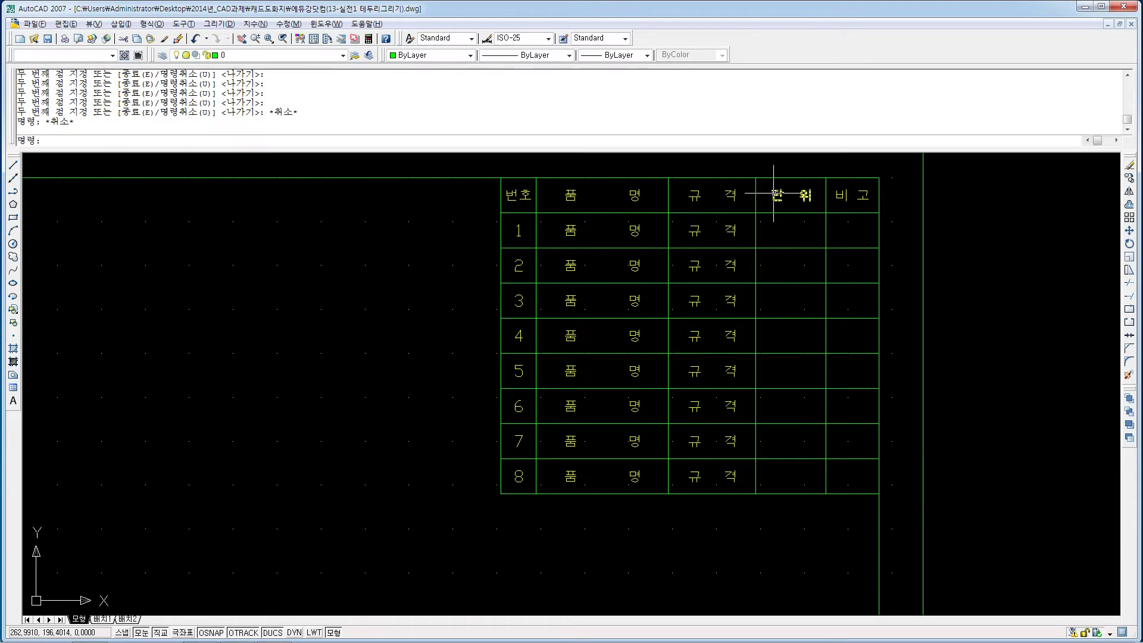
Stretch the 단 위 header's text frame to the upper and lower corners of its cell.
{"action": "left_click", "coordinate": [774, 194]}
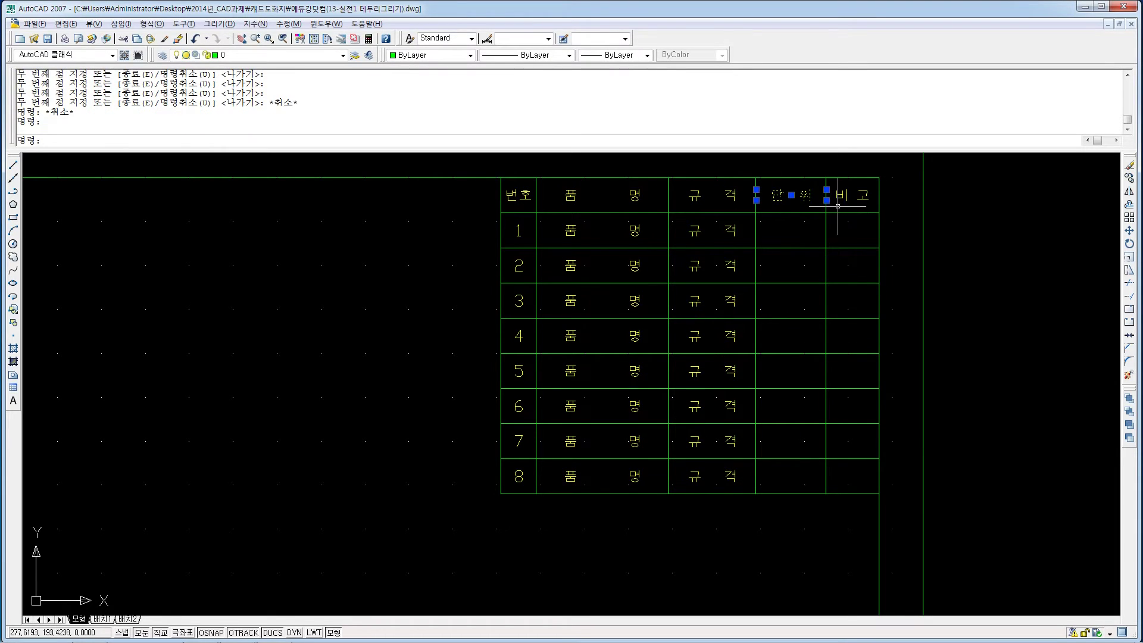
{"action": "left_click", "coordinate": [756, 190]}
{"action": "left_click", "coordinate": [756, 177]}
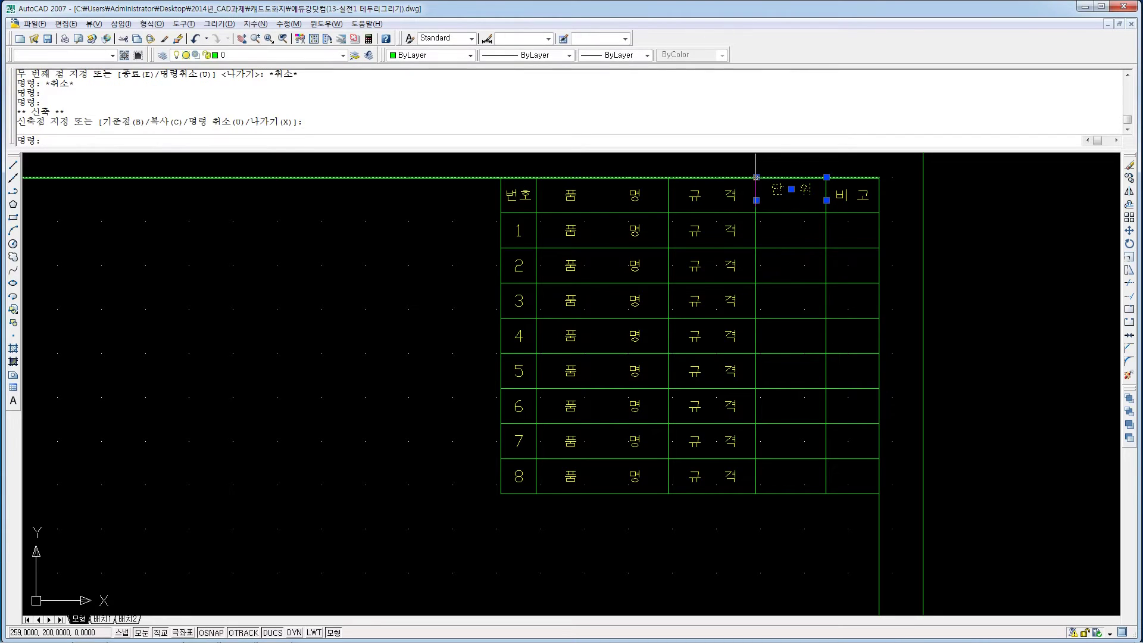
{"action": "left_click", "coordinate": [826, 200]}
{"action": "left_click", "coordinate": [825, 212]}
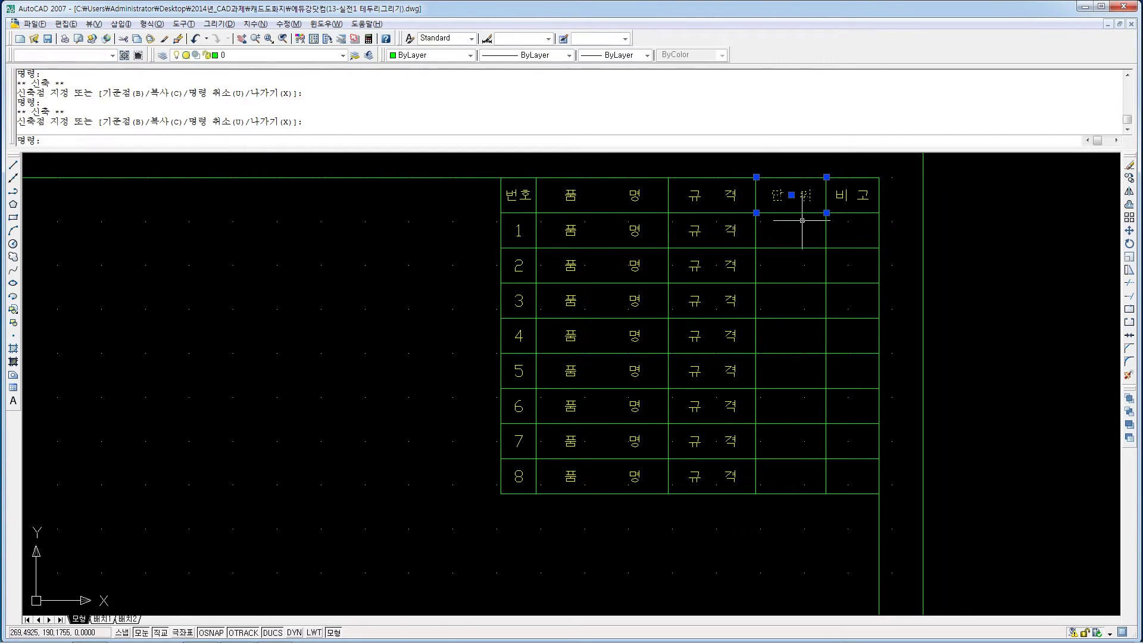
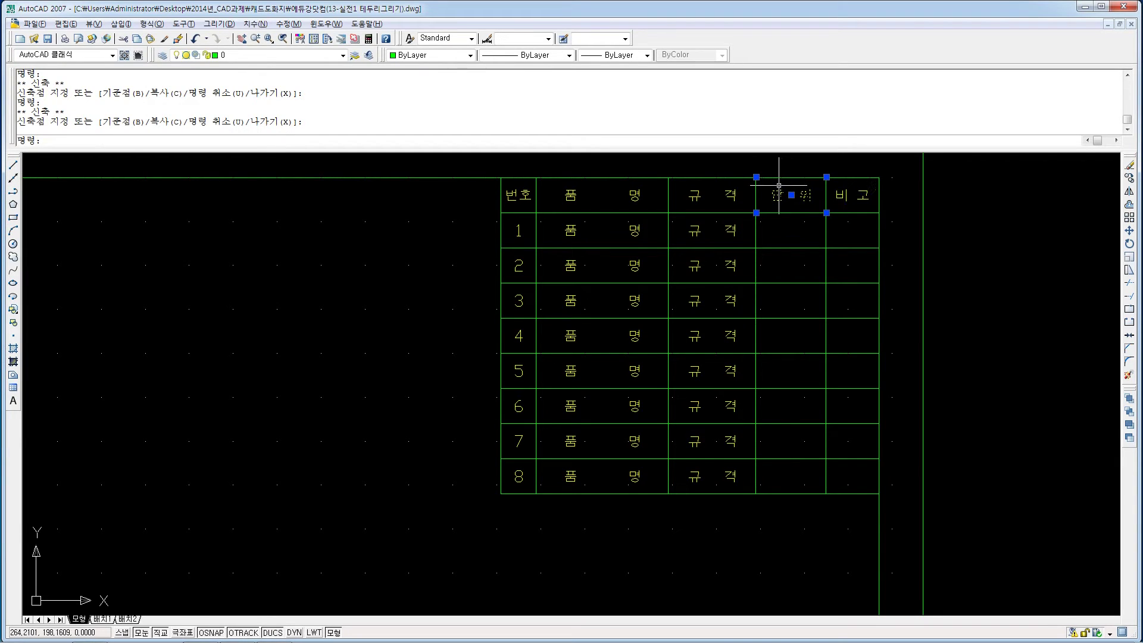
Copy the 단 위 header text from its cell's upper-left corner into rows 1 to 8 of the same column.
{"action": "type", "text": "co"}
{"action": "key", "text": "Return"}
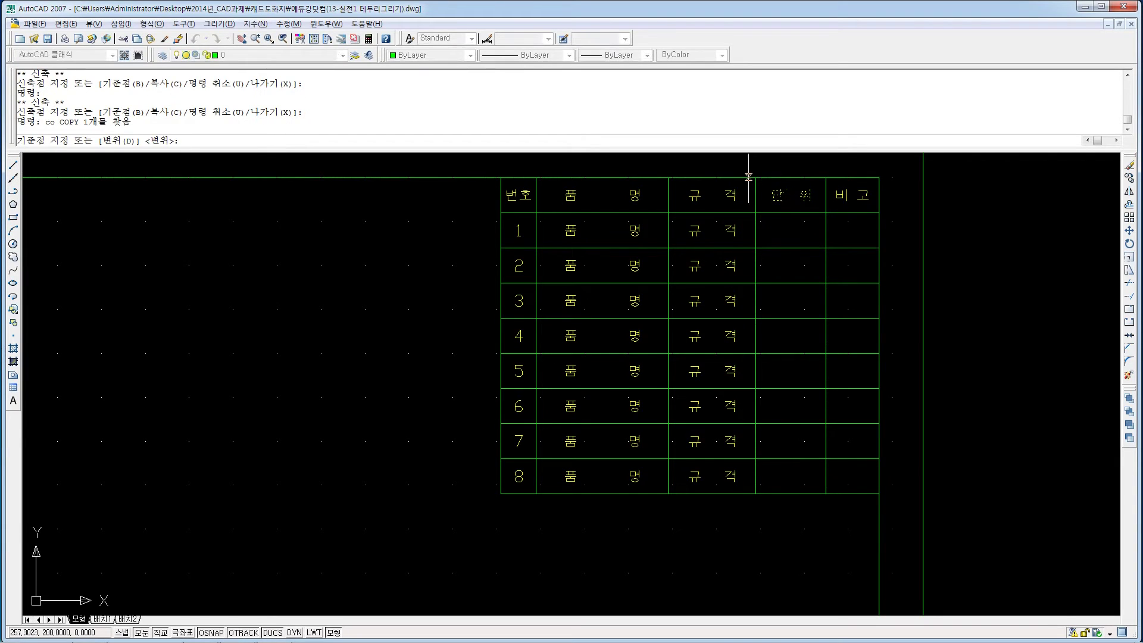
{"action": "left_click", "coordinate": [756, 177]}
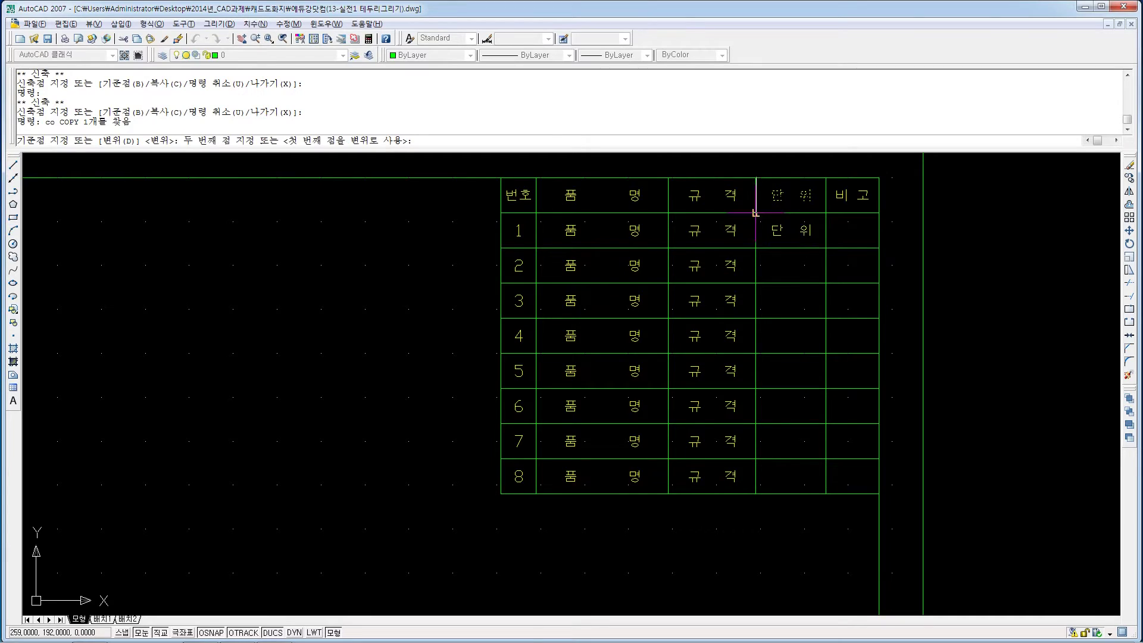
{"action": "left_click", "coordinate": [756, 213]}
{"action": "left_click", "coordinate": [756, 248]}
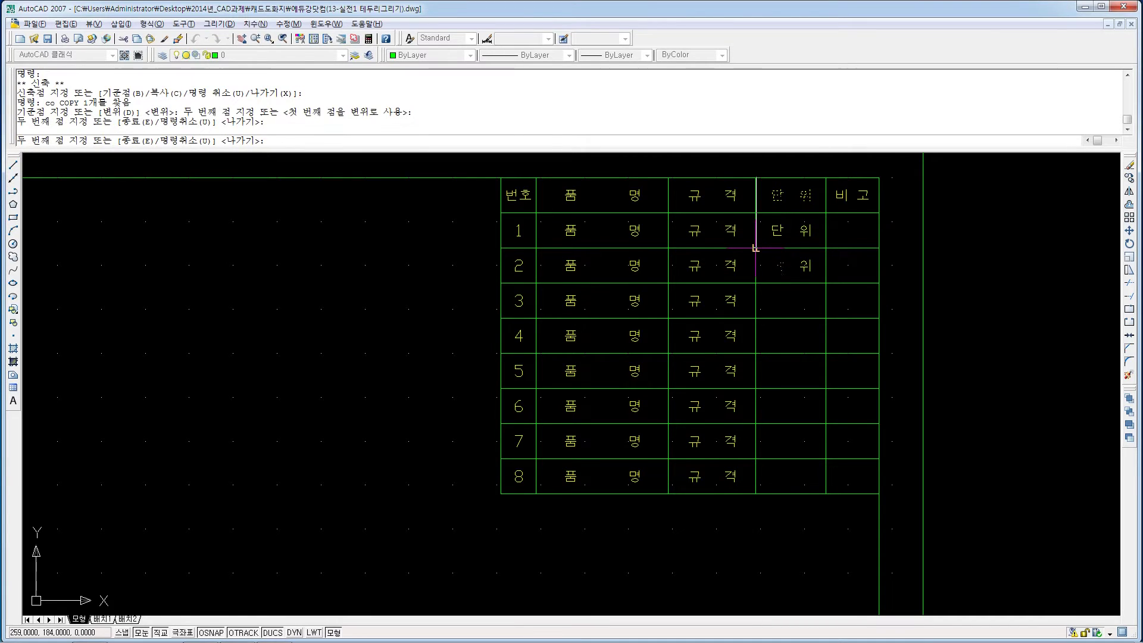
{"action": "left_click", "coordinate": [756, 283]}
{"action": "left_click", "coordinate": [756, 318]}
{"action": "left_click", "coordinate": [756, 354]}
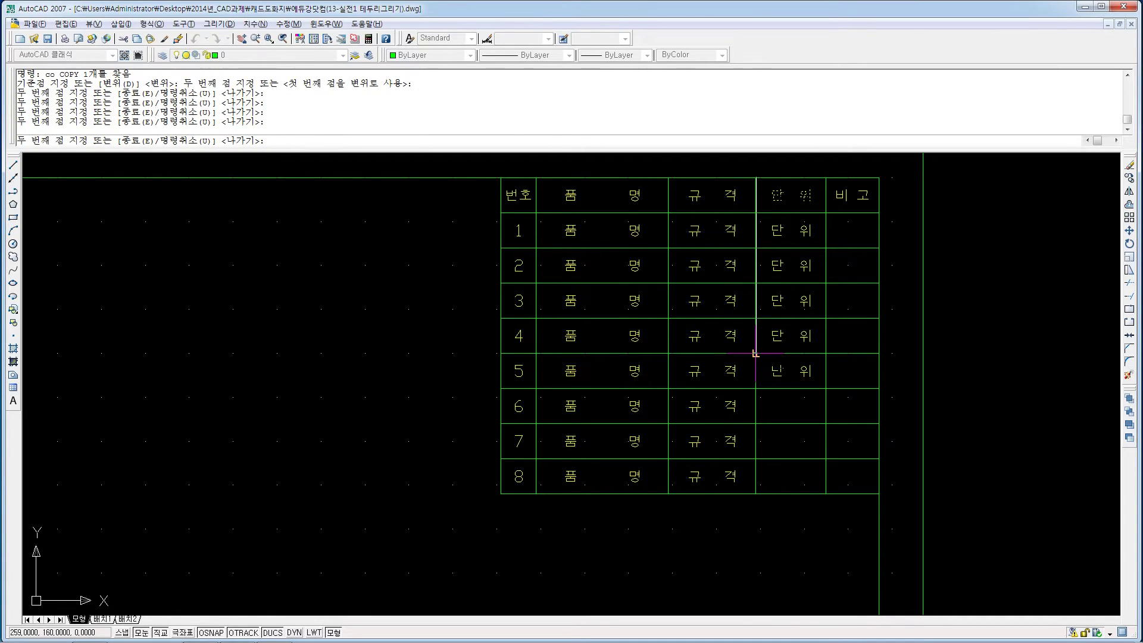
{"action": "left_click", "coordinate": [756, 389]}
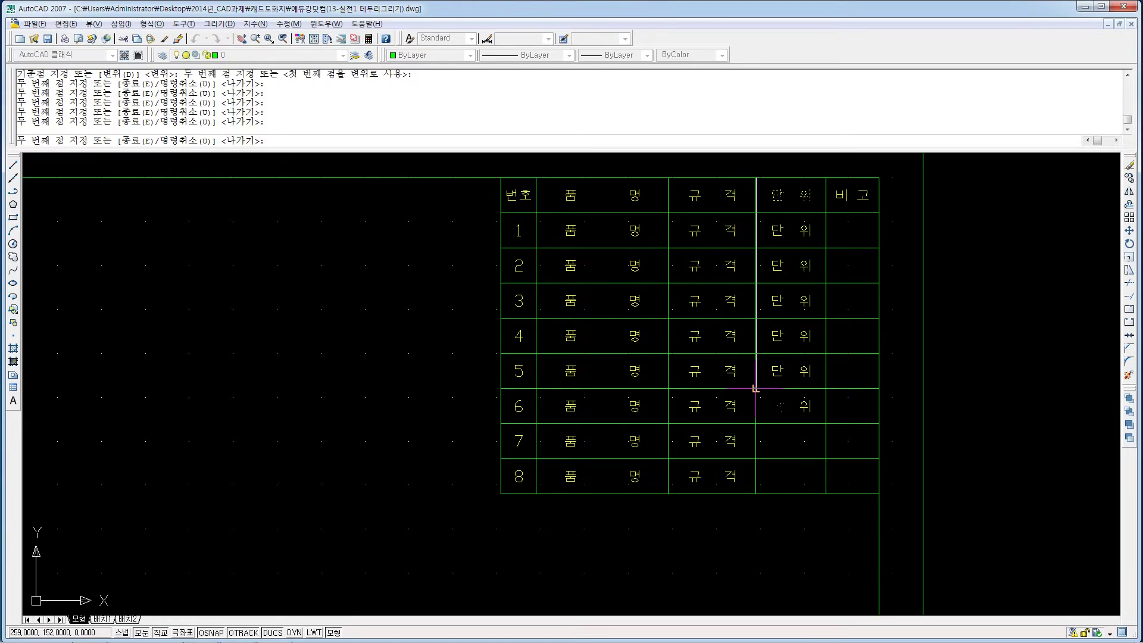
{"action": "left_click", "coordinate": [756, 424]}
{"action": "left_click", "coordinate": [756, 459]}
{"action": "key", "text": "Escape"}
Stretch the 비 고 header's text frame to the upper and lower corners of its cell.
{"action": "left_click", "coordinate": [844, 199]}
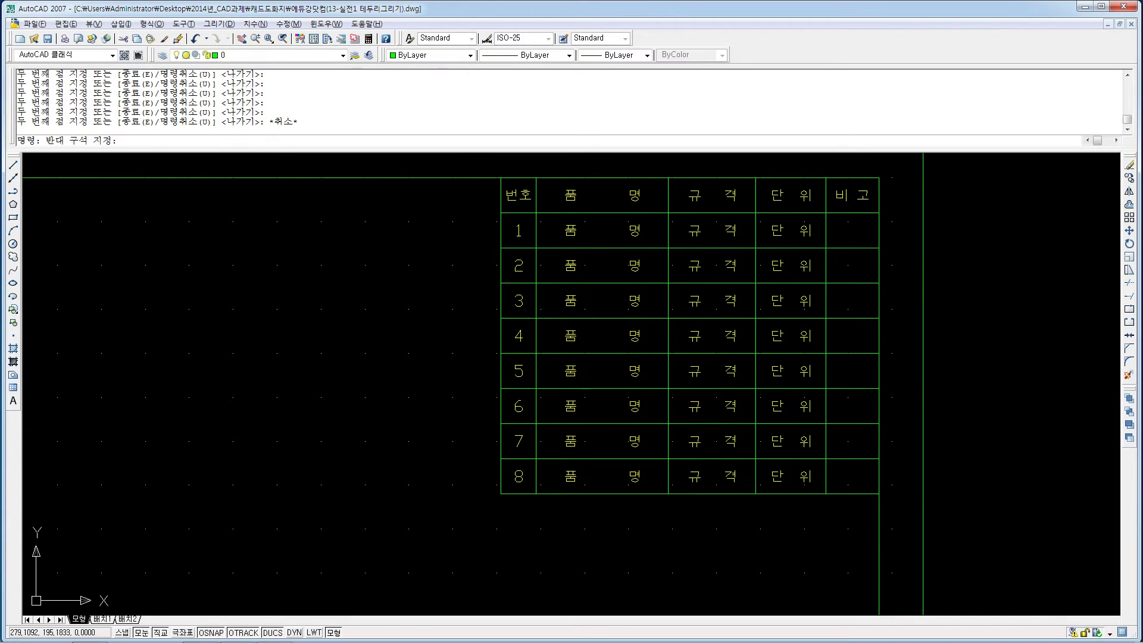
{"action": "left_click", "coordinate": [866, 202]}
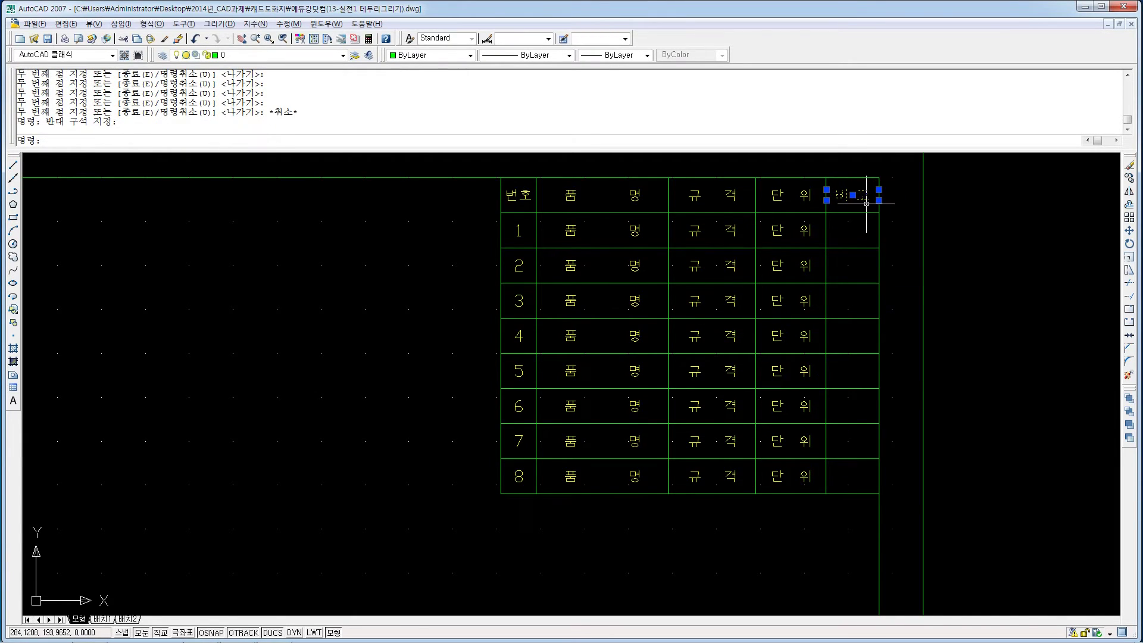
{"action": "left_click", "coordinate": [827, 191]}
{"action": "left_click", "coordinate": [827, 191]}
{"action": "key", "text": "Escape"}
{"action": "left_click", "coordinate": [826, 191]}
{"action": "left_click", "coordinate": [826, 189]}
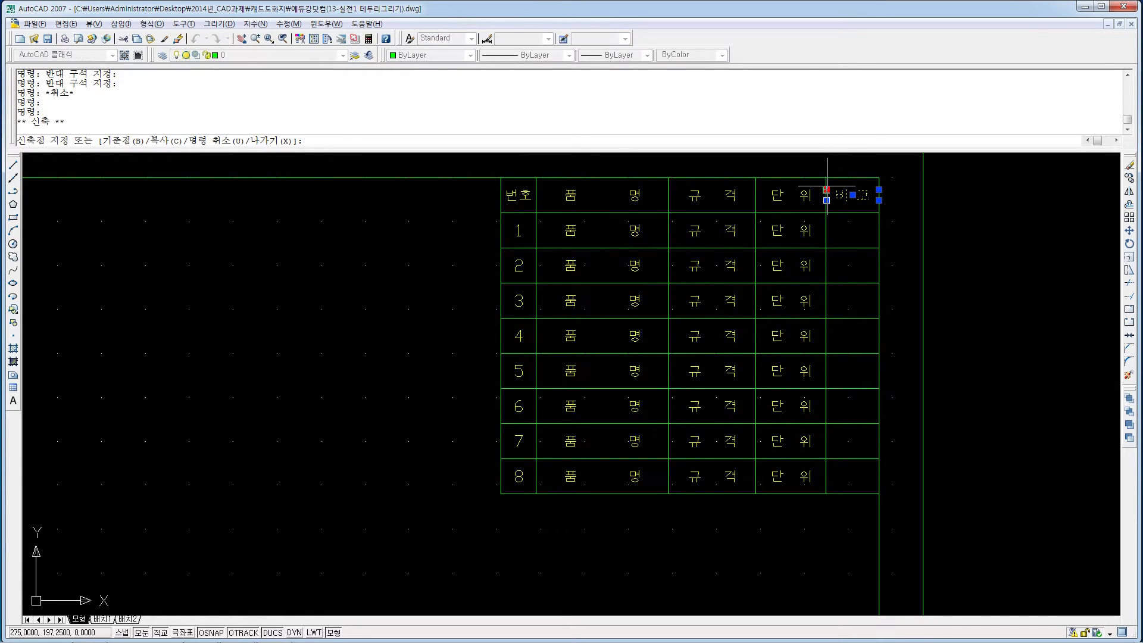
{"action": "left_click", "coordinate": [827, 177]}
{"action": "left_click", "coordinate": [879, 200]}
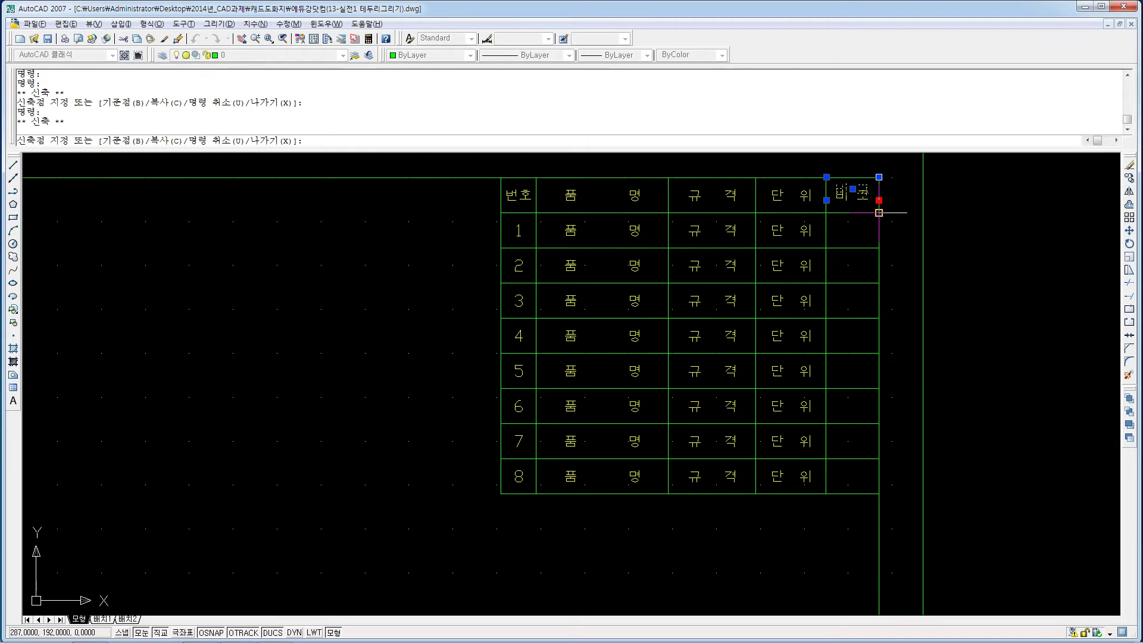
{"action": "left_click", "coordinate": [880, 212]}
{"action": "key", "text": "Escape"}
Copy the 비 고 header text from its cell's upper-left corner into rows 1 to 5 of the same column.
{"action": "type", "text": "c"}
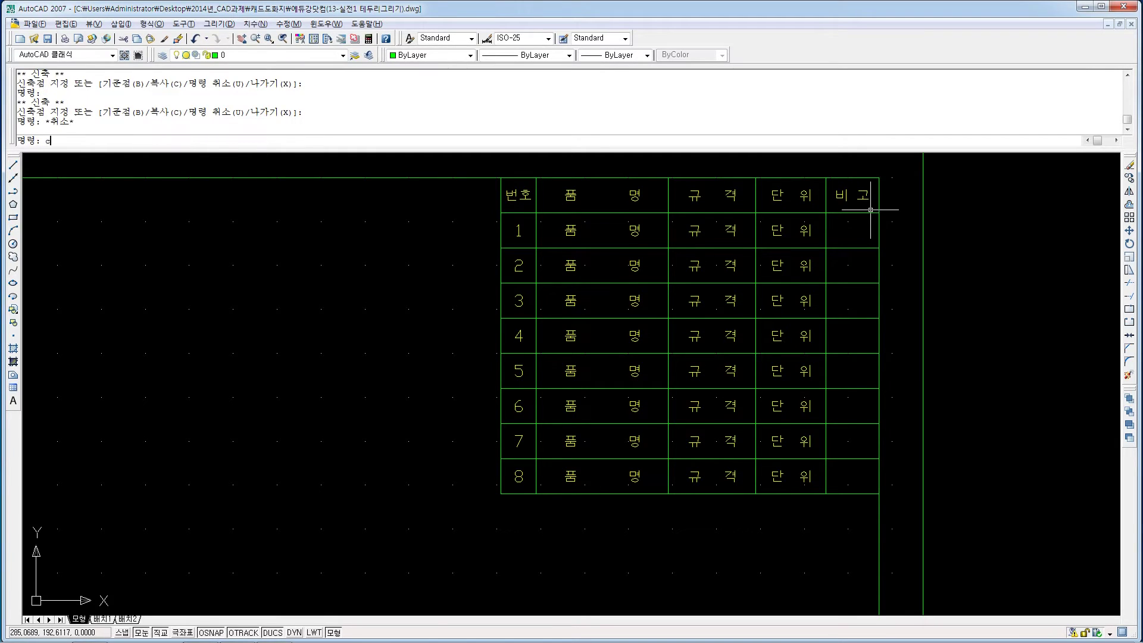
{"action": "type", "text": "o"}
{"action": "key", "text": "Return"}
{"action": "left_click", "coordinate": [843, 193]}
{"action": "left_click", "coordinate": [843, 193]}
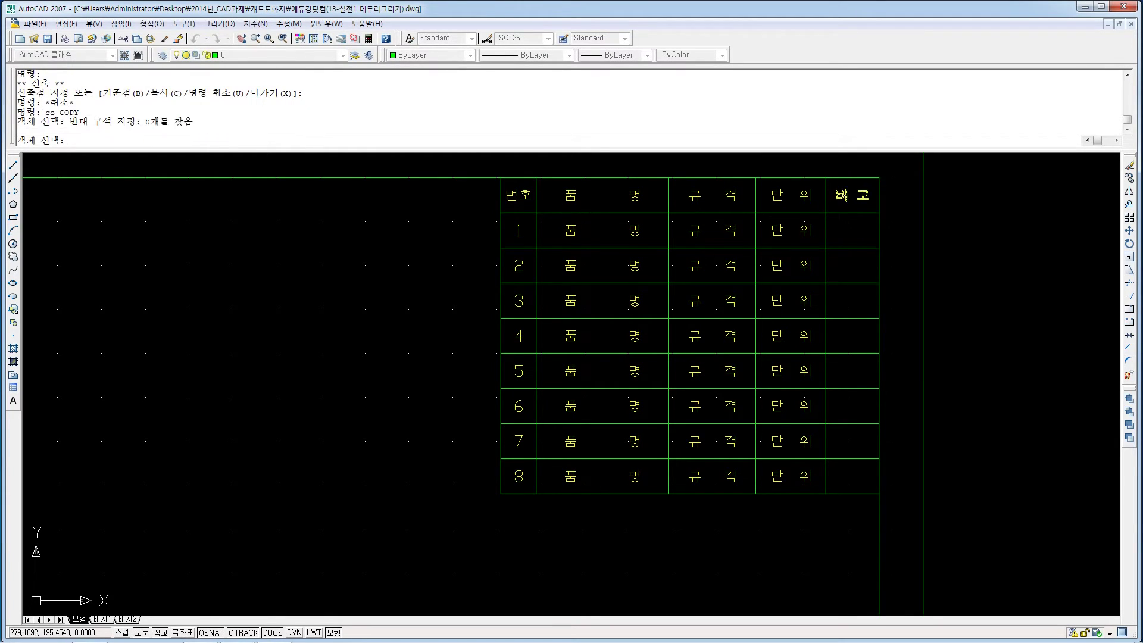
{"action": "left_click", "coordinate": [844, 193]}
{"action": "left_click", "coordinate": [844, 192]}
{"action": "left_click", "coordinate": [843, 194]}
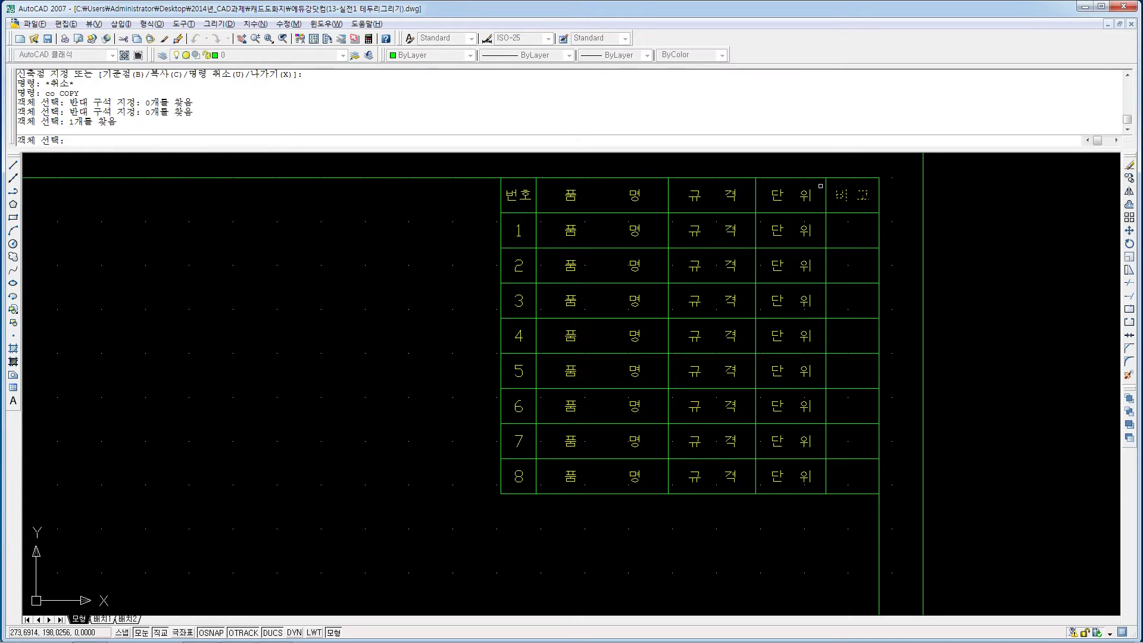
{"action": "type", "text": "co"}
{"action": "key", "text": "Return"}
{"action": "key", "text": "Return"}
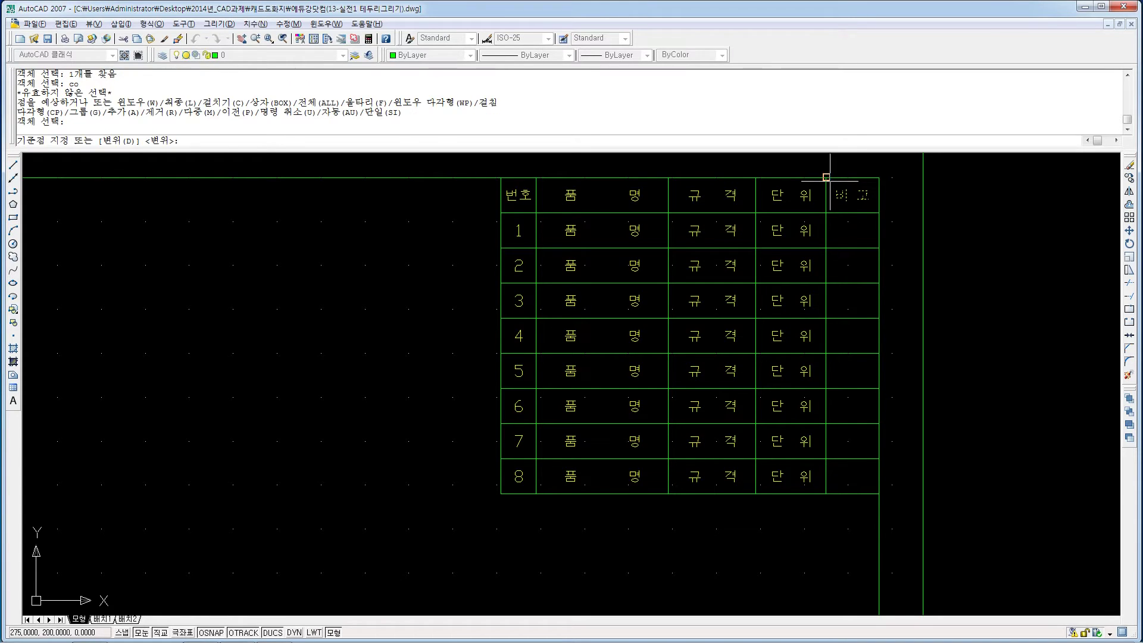
{"action": "left_click", "coordinate": [826, 177]}
{"action": "left_click", "coordinate": [826, 213]}
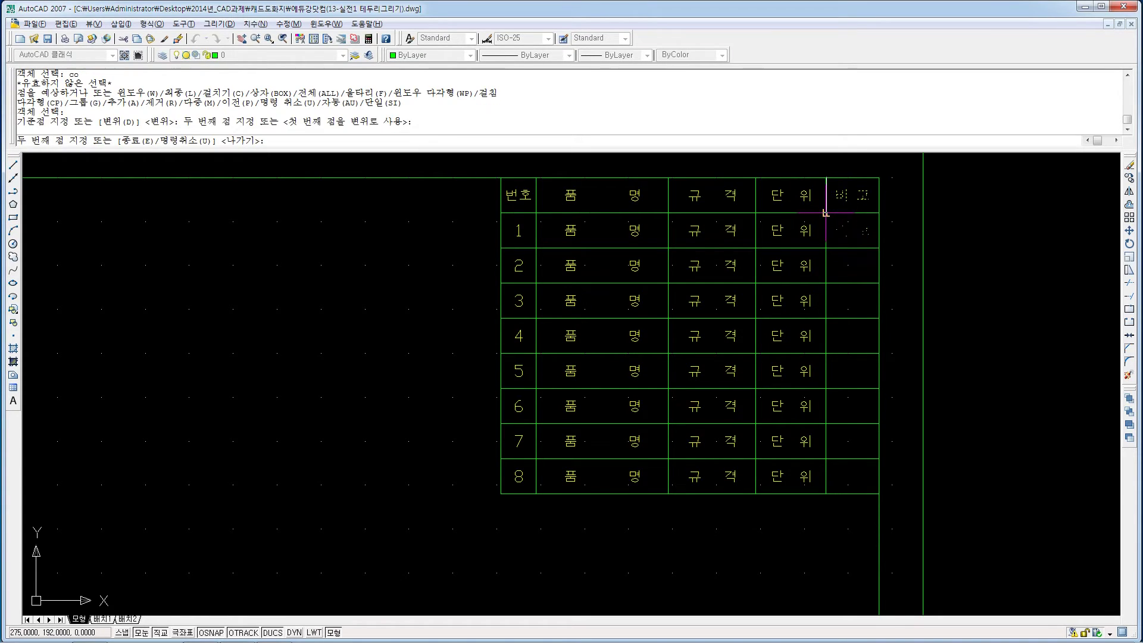
{"action": "left_click", "coordinate": [825, 248]}
{"action": "left_click", "coordinate": [826, 283]}
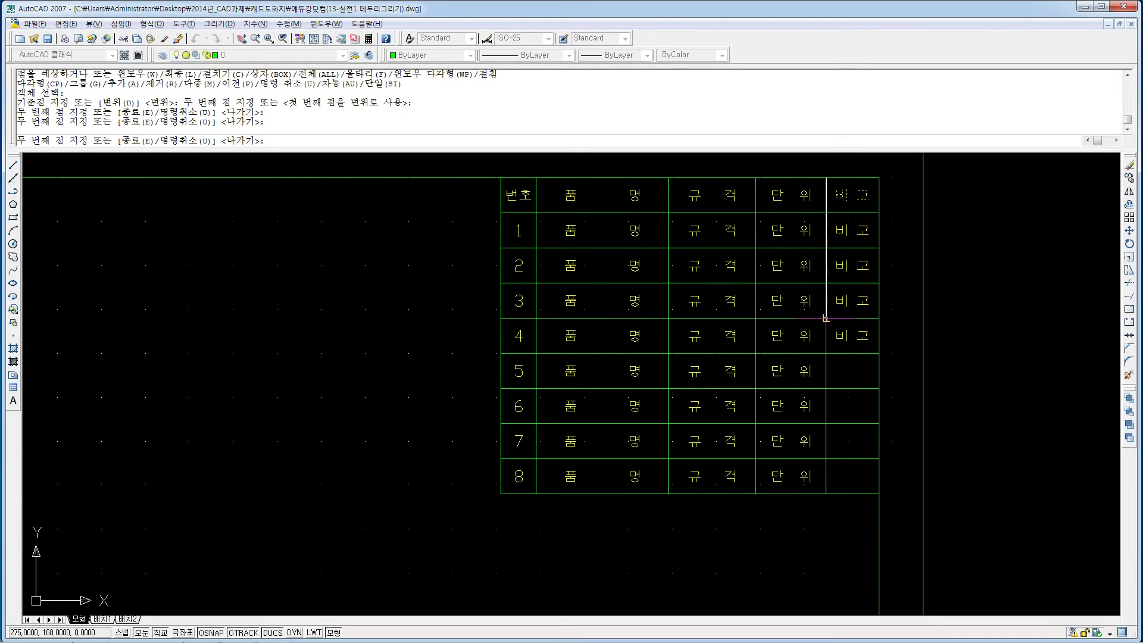
{"action": "left_click", "coordinate": [825, 318]}
{"action": "left_click", "coordinate": [826, 353]}
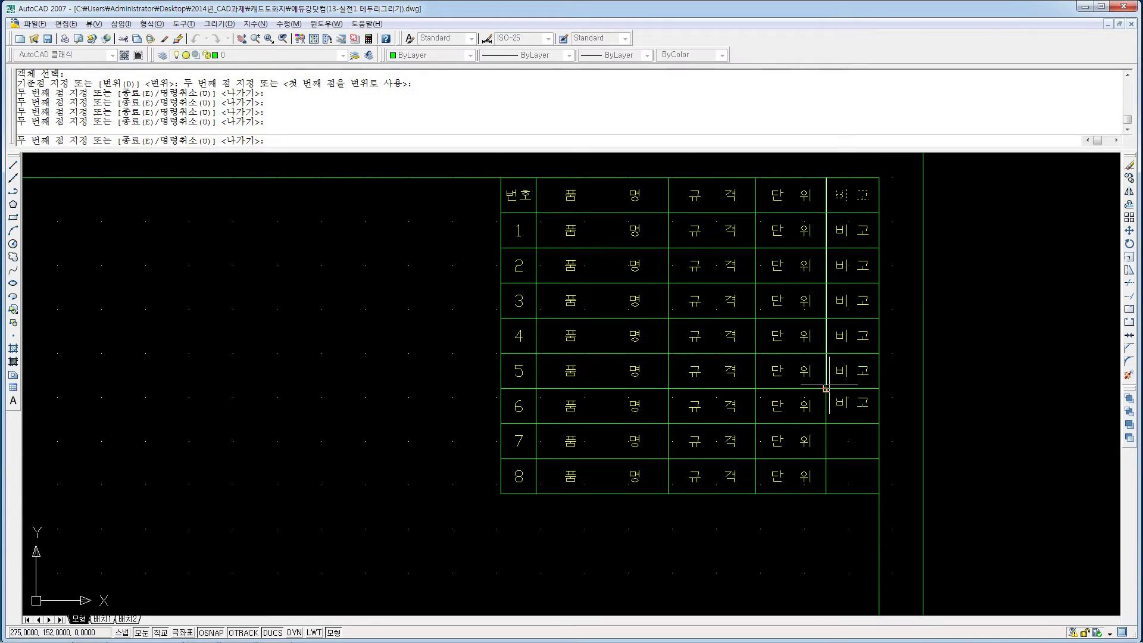
Copy the 비고 text into the remarks cells of rows 6, 7 and 8 and end the copying.
{"action": "left_click", "coordinate": [825, 388]}
{"action": "left_click", "coordinate": [826, 423]}
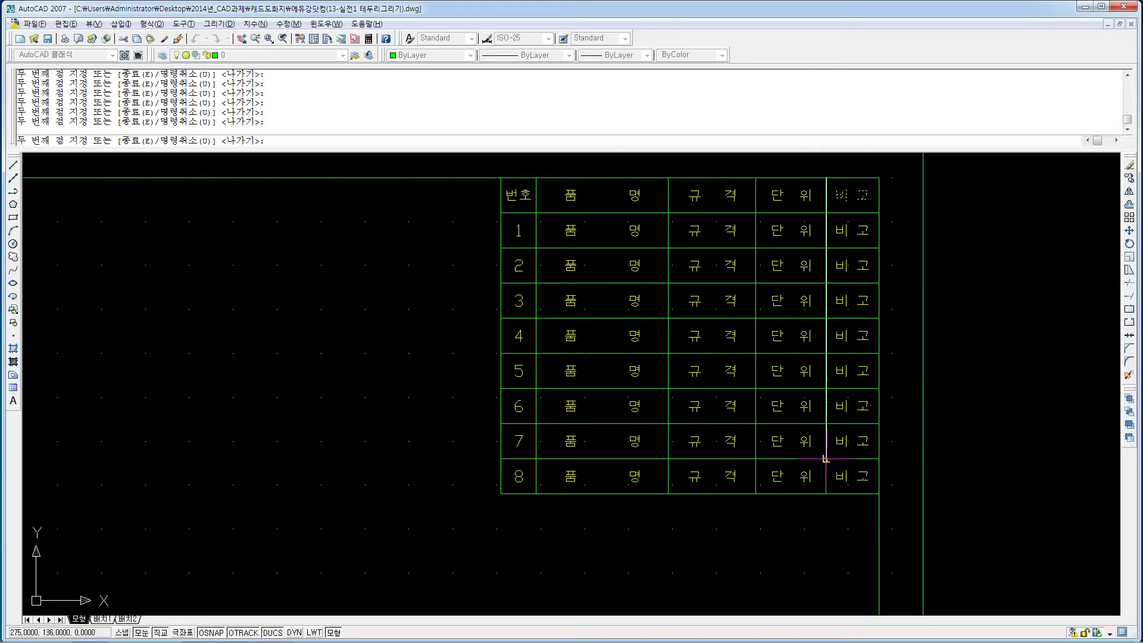
{"action": "left_click", "coordinate": [825, 458]}
{"action": "key", "text": "Escape"}
{"action": "key", "text": "Escape"}
Replace the placeholder item name in row 1 with 강관용 티, centre-aligned in its cell.
{"action": "double_click", "coordinate": [639, 232]}
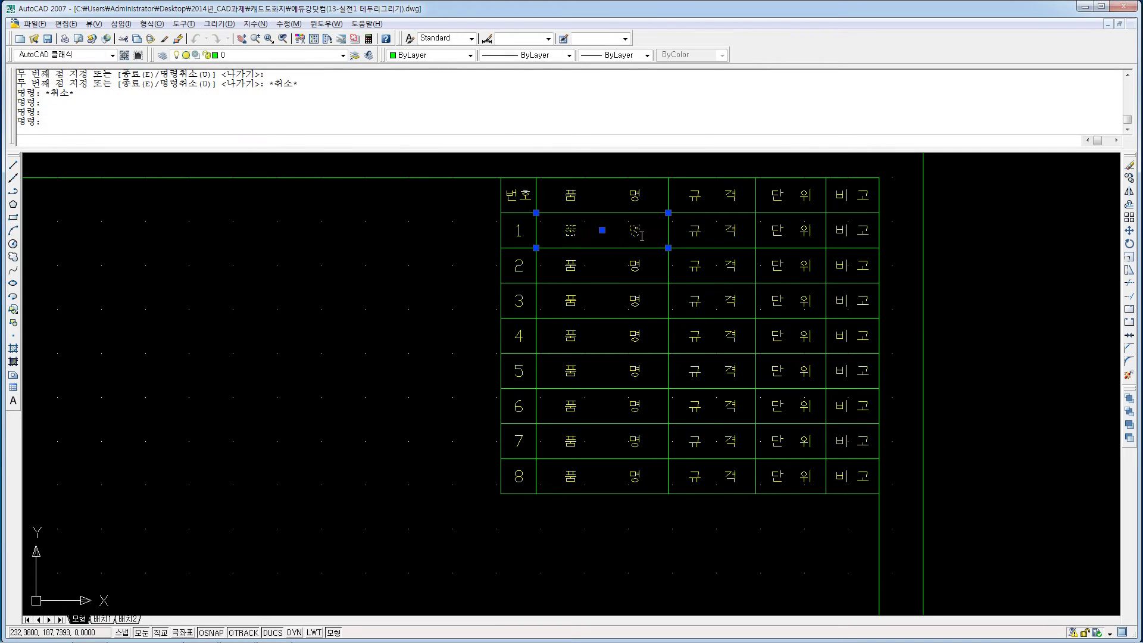
{"action": "left_click_drag", "start_coordinate": [645, 232], "coordinate": [567, 234]}
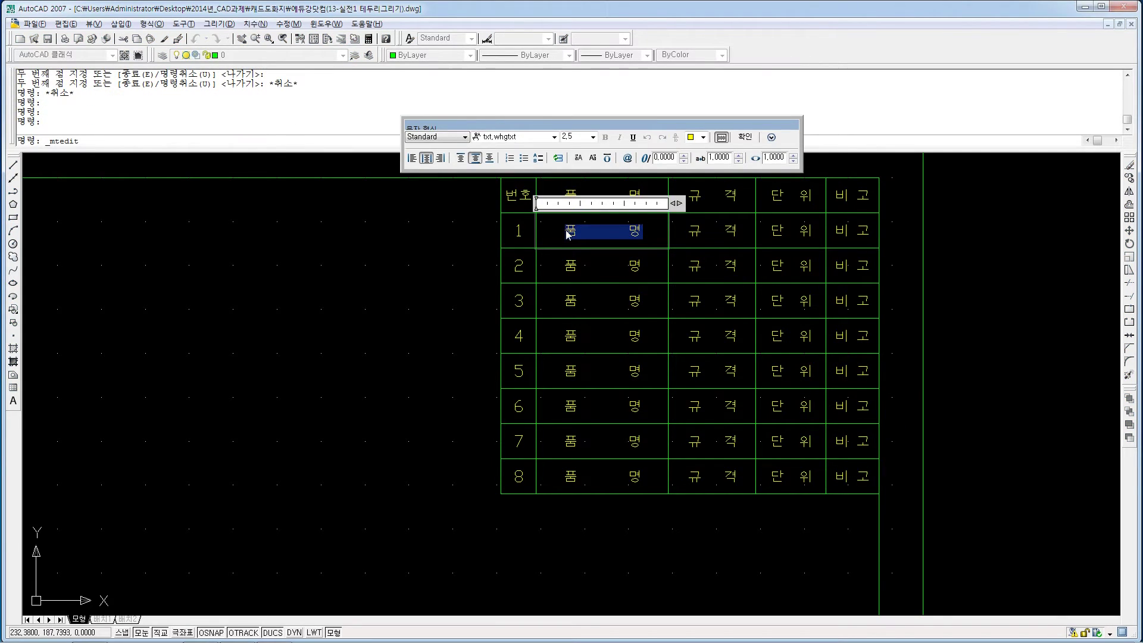
{"action": "type", "text": "rk"}
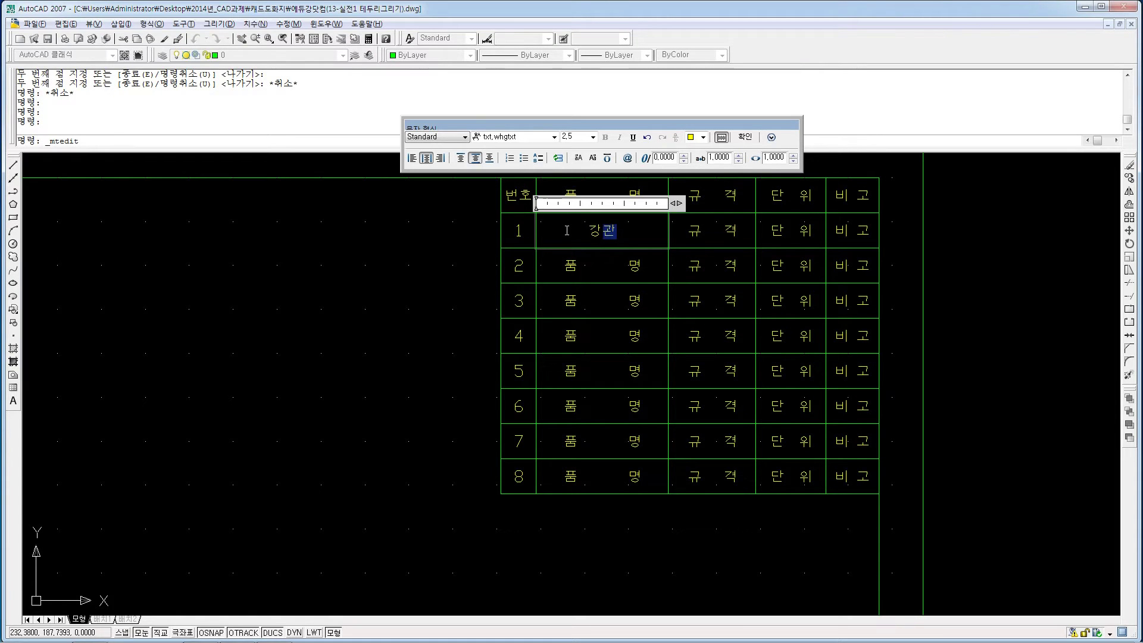
{"action": "type", "text": "용 티"}
{"action": "left_click", "coordinate": [413, 159]}
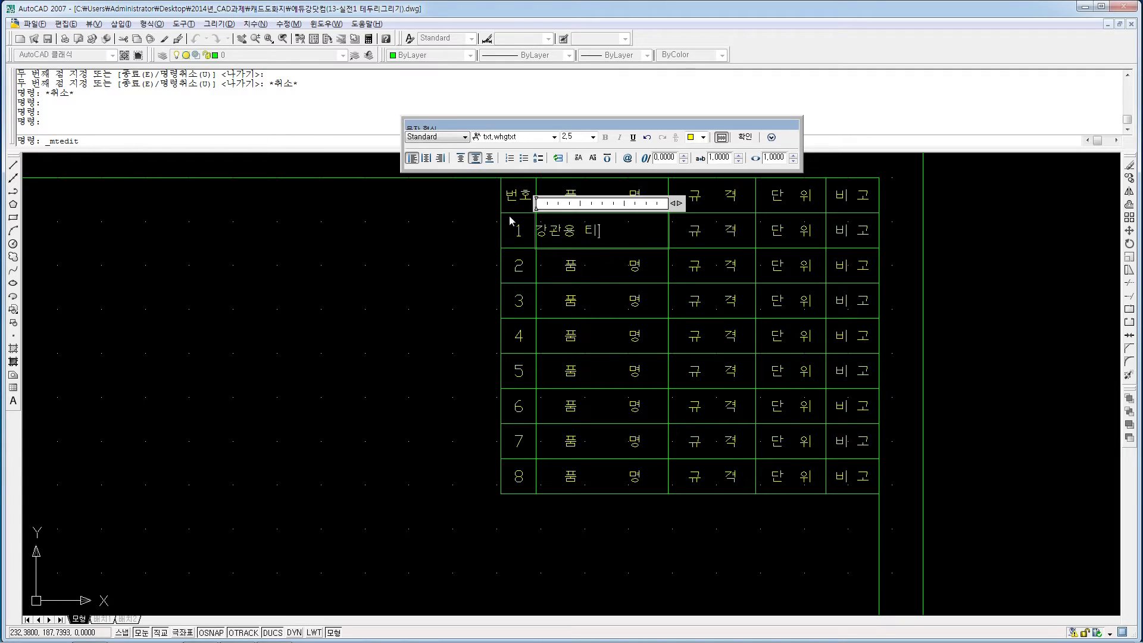
{"action": "left_click", "coordinate": [427, 159]}
{"action": "left_click", "coordinate": [587, 257]}
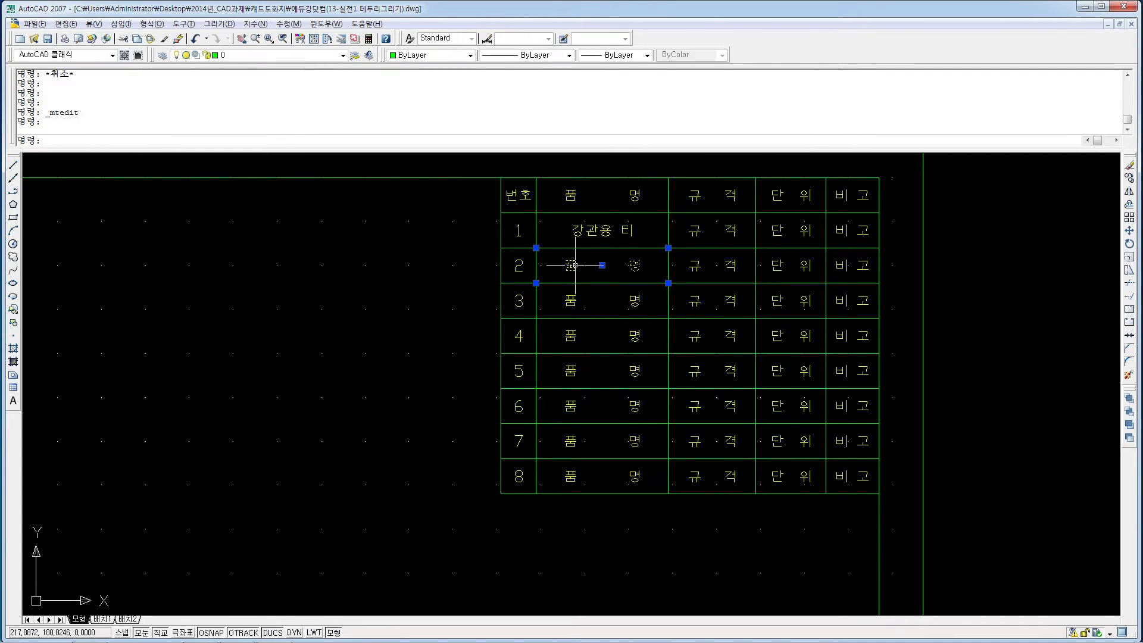
Replace the item name in row 2 with 강관용 이경 엘보 and in row 3 with 강관용 45도 엘보.
{"action": "double_click", "coordinate": [662, 258]}
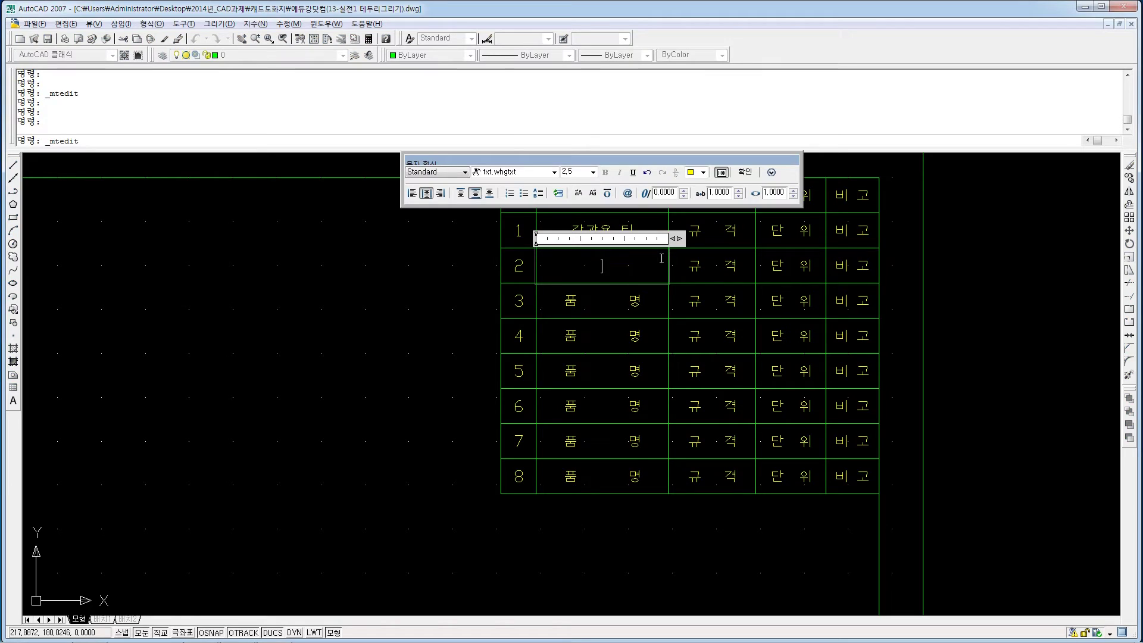
{"action": "type", "text": "강관용 이경 엘보"}
{"action": "left_click", "coordinate": [549, 298]}
{"action": "double_click", "coordinate": [549, 299]}
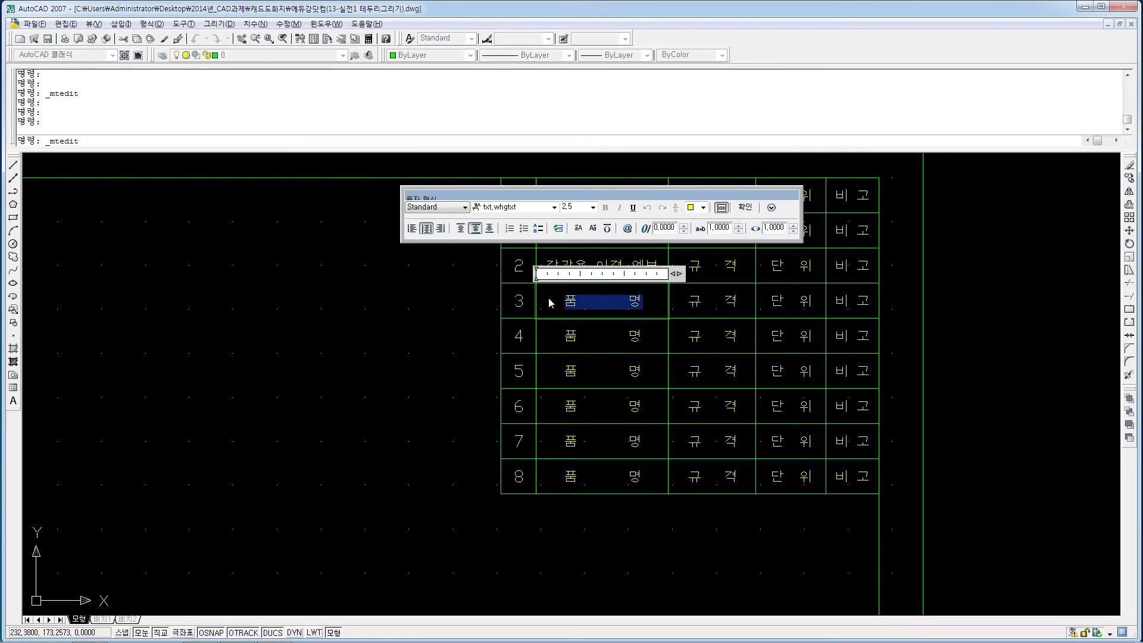
{"action": "type", "text": "강관ㅇ"}
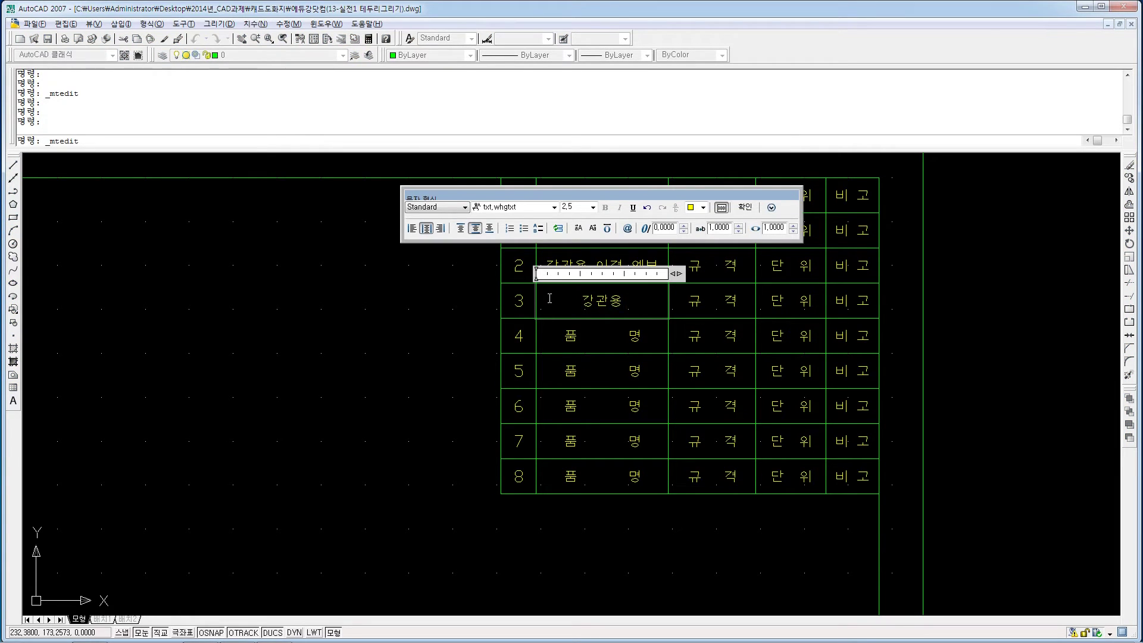
{"action": "type", "text": "용 45도 엘보"}
{"action": "left_click", "coordinate": [622, 326]}
Replace the item name in row 4 with 강관용 유니언 and in row 5 with 동관용 아답터.
{"action": "left_click", "coordinate": [634, 335]}
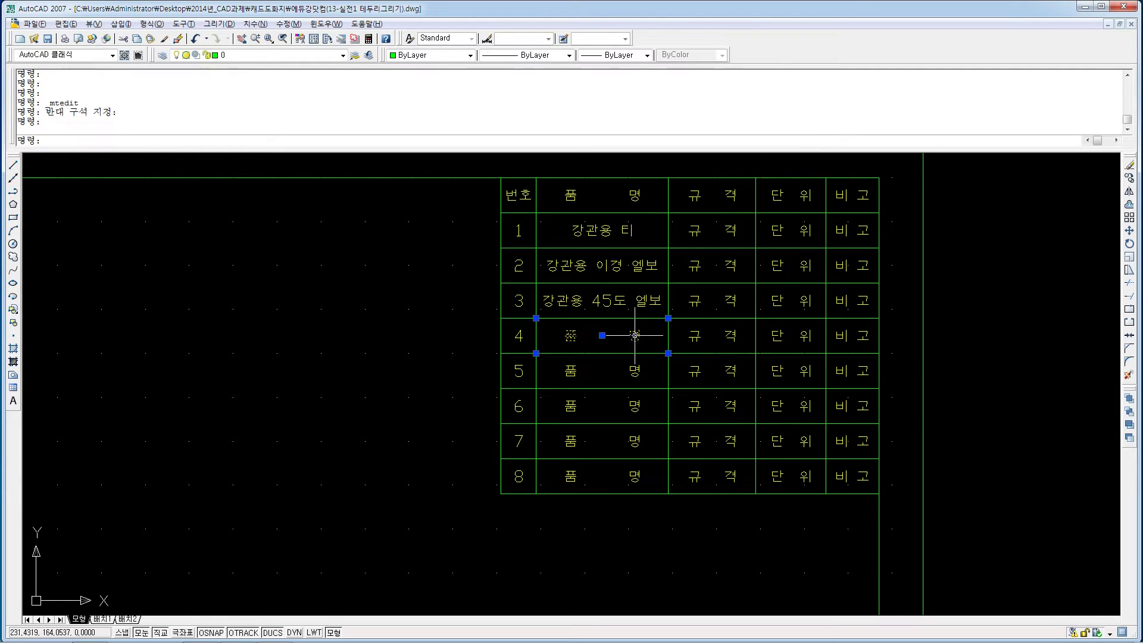
{"action": "double_click", "coordinate": [555, 329]}
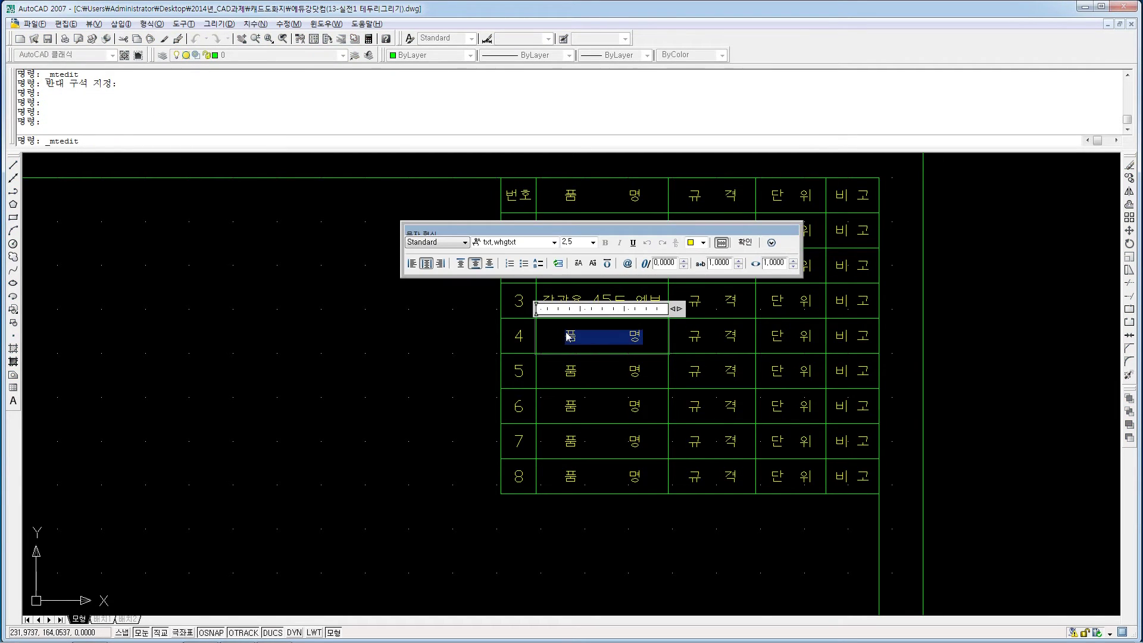
{"action": "type", "text": "강고"}
{"action": "type", "text": "유니언"}
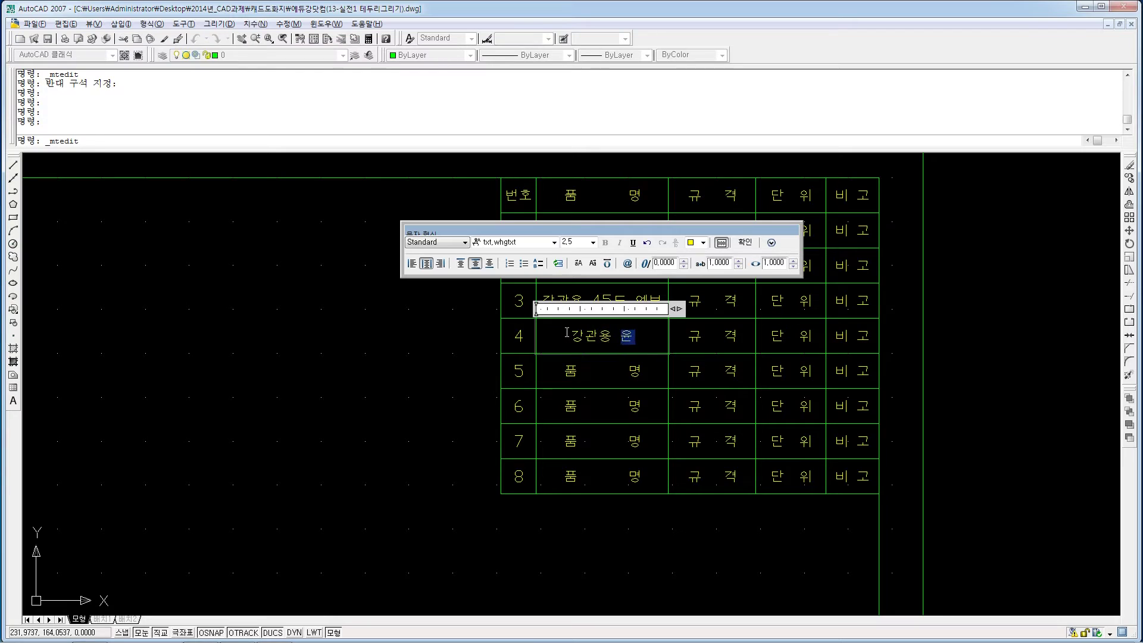
{"action": "left_click", "coordinate": [625, 373]}
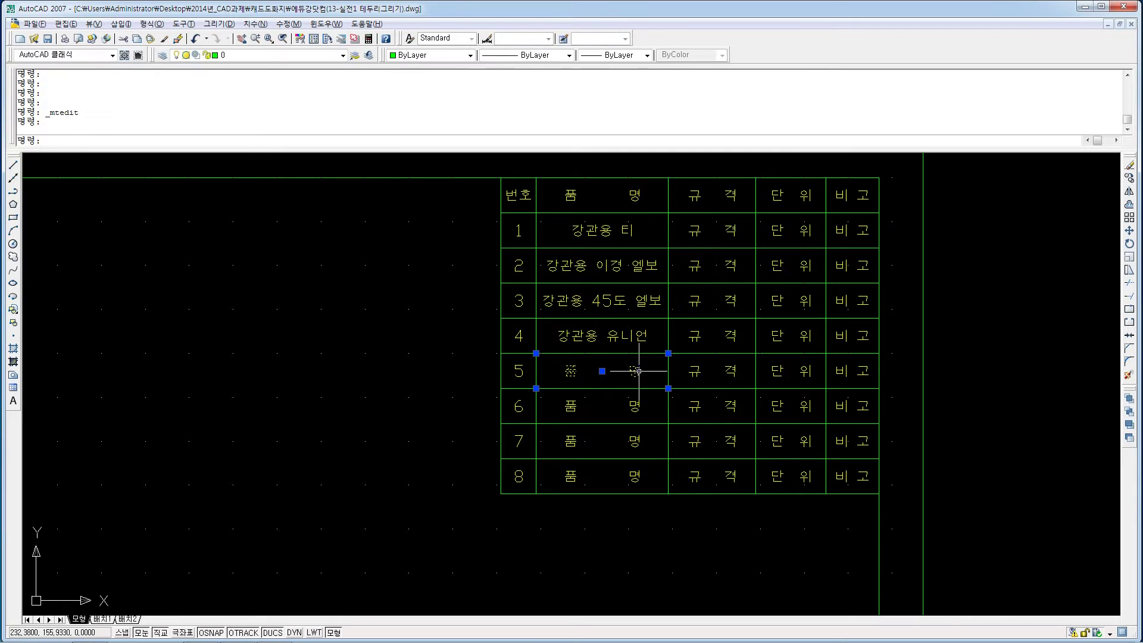
{"action": "double_click", "coordinate": [596, 372]}
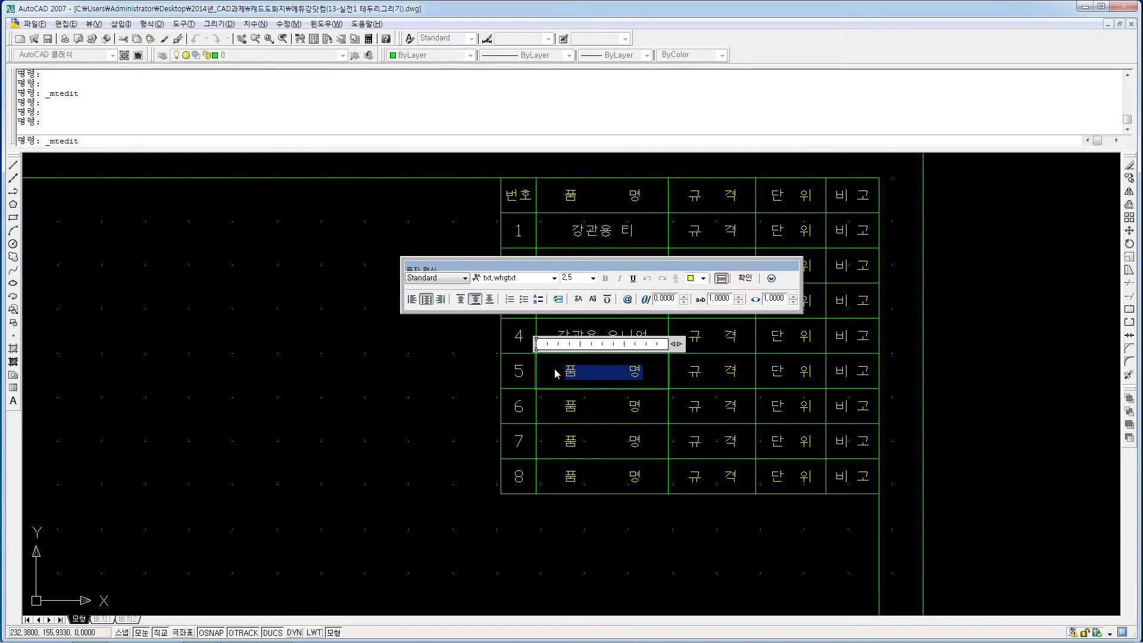
{"action": "type", "text": "동관용 아답터"}
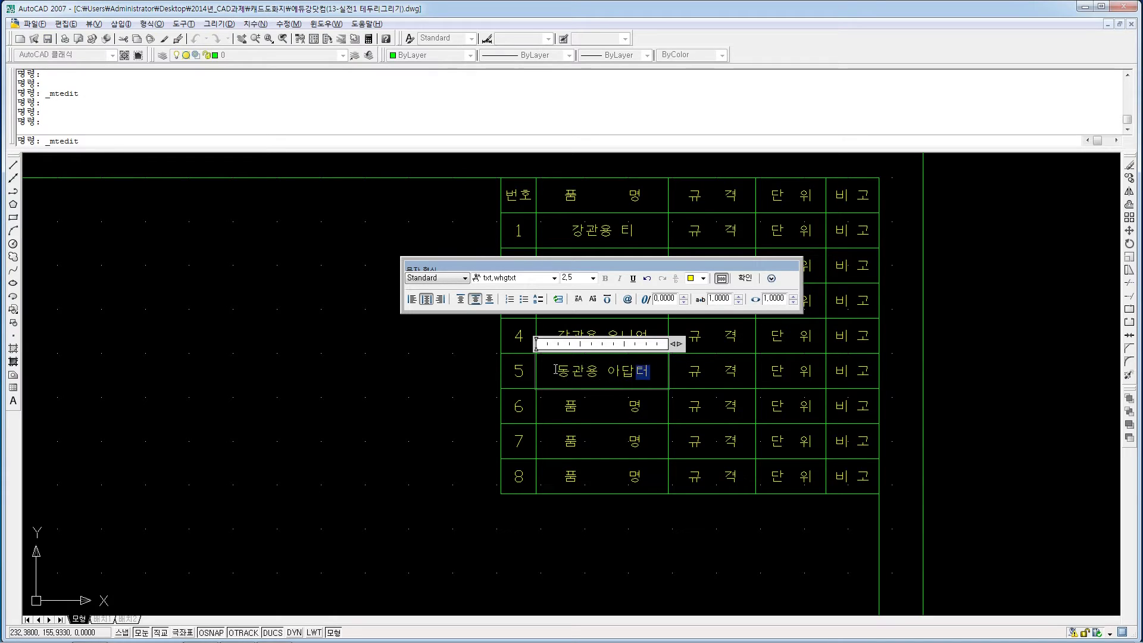
{"action": "left_click", "coordinate": [651, 404]}
Replace the item name in row 6 with 동관용 엘보 and in row 7 with PVC용 벨브소켓.
{"action": "double_click", "coordinate": [631, 406]}
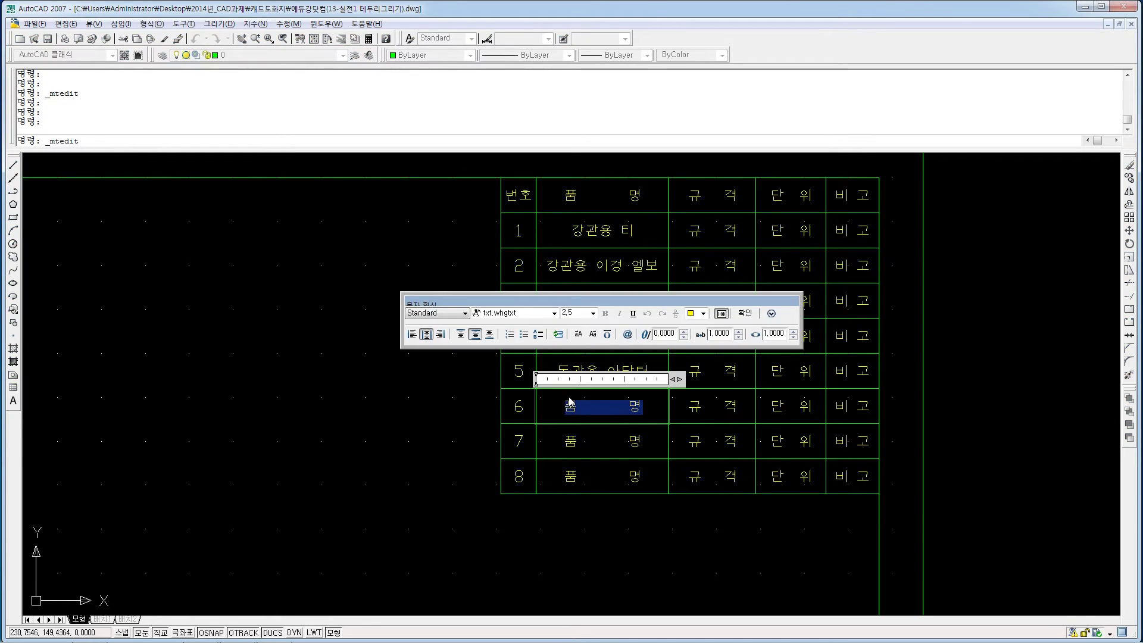
{"action": "type", "text": "동관용 엘보"}
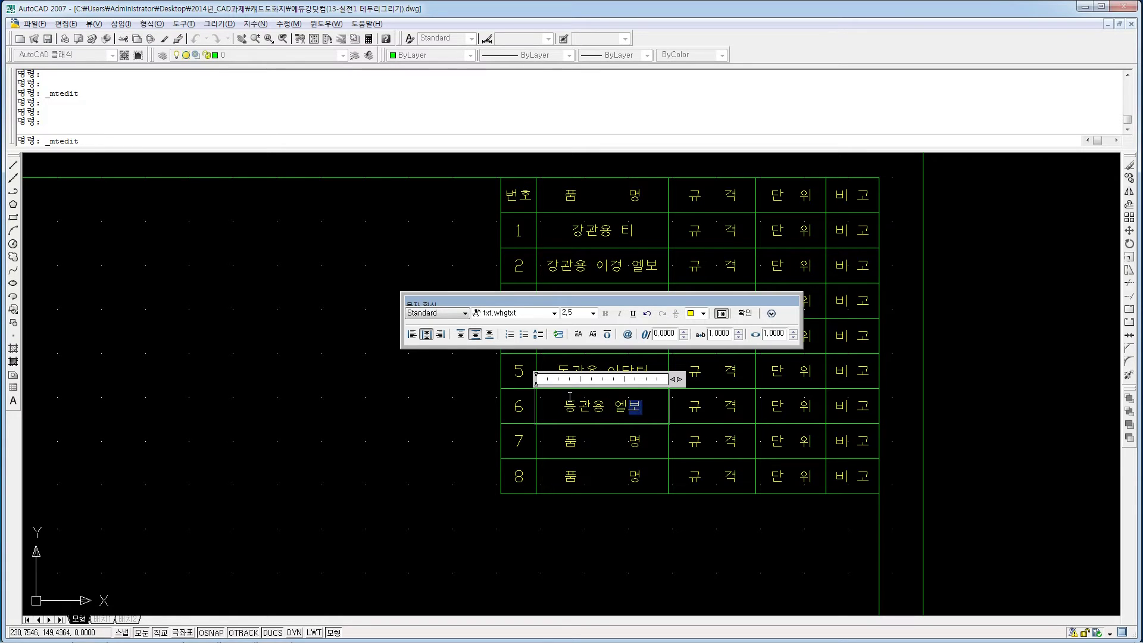
{"action": "left_click", "coordinate": [630, 437]}
{"action": "double_click", "coordinate": [558, 440]}
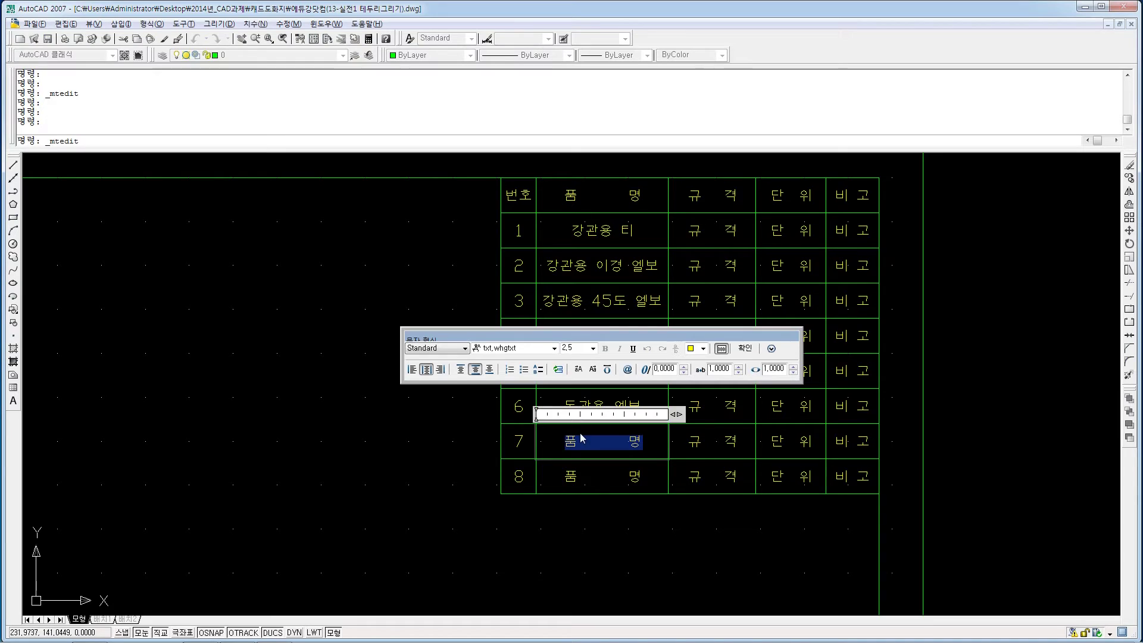
{"action": "type", "text": "PVC용 벨"}
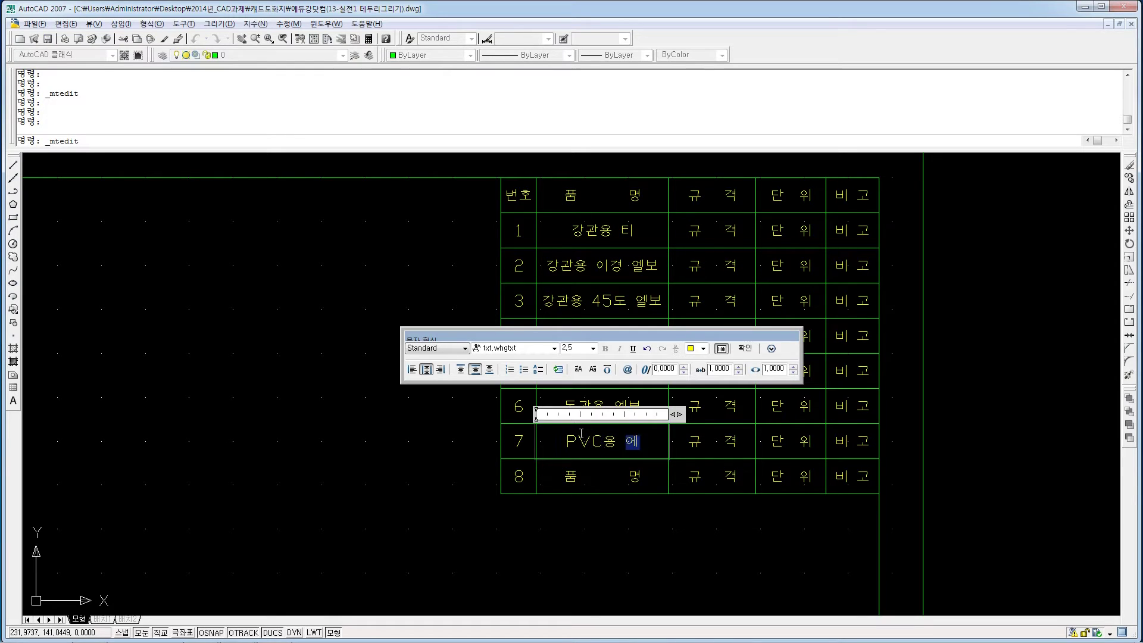
{"action": "type", "text": "브소켓"}
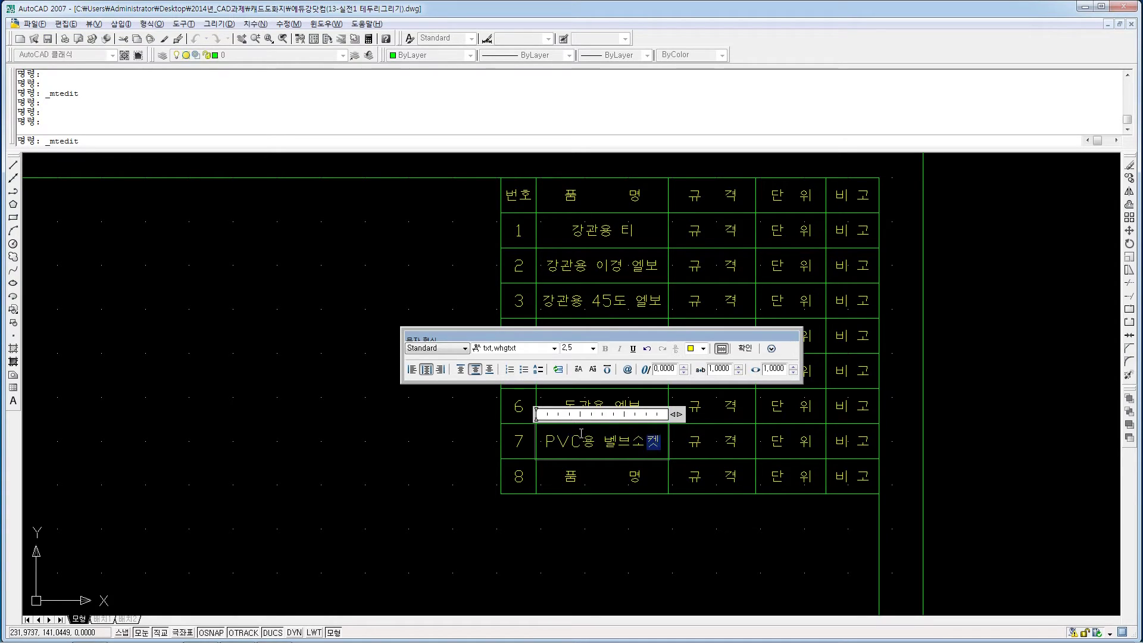
{"action": "left_click", "coordinate": [510, 364]}
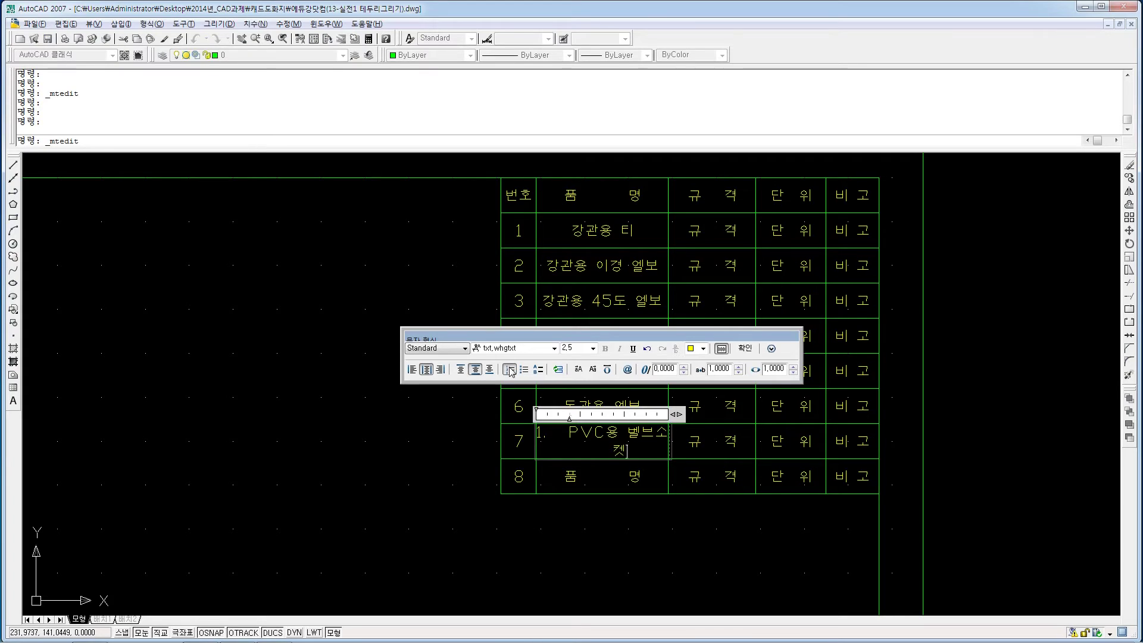
{"action": "left_click", "coordinate": [510, 368]}
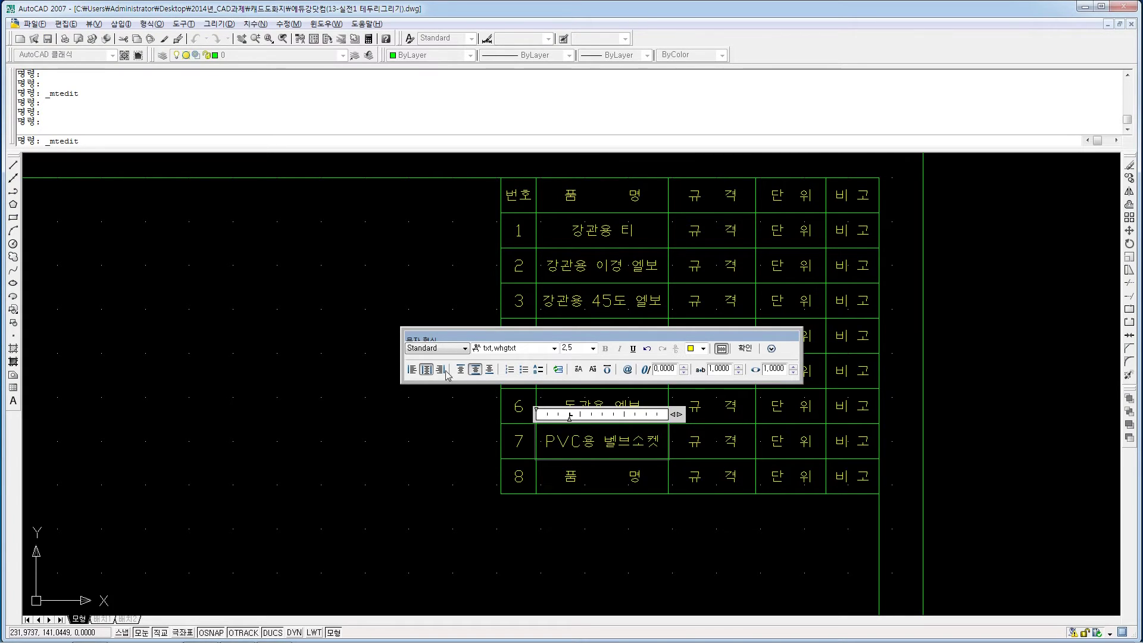
{"action": "left_click", "coordinate": [412, 369]}
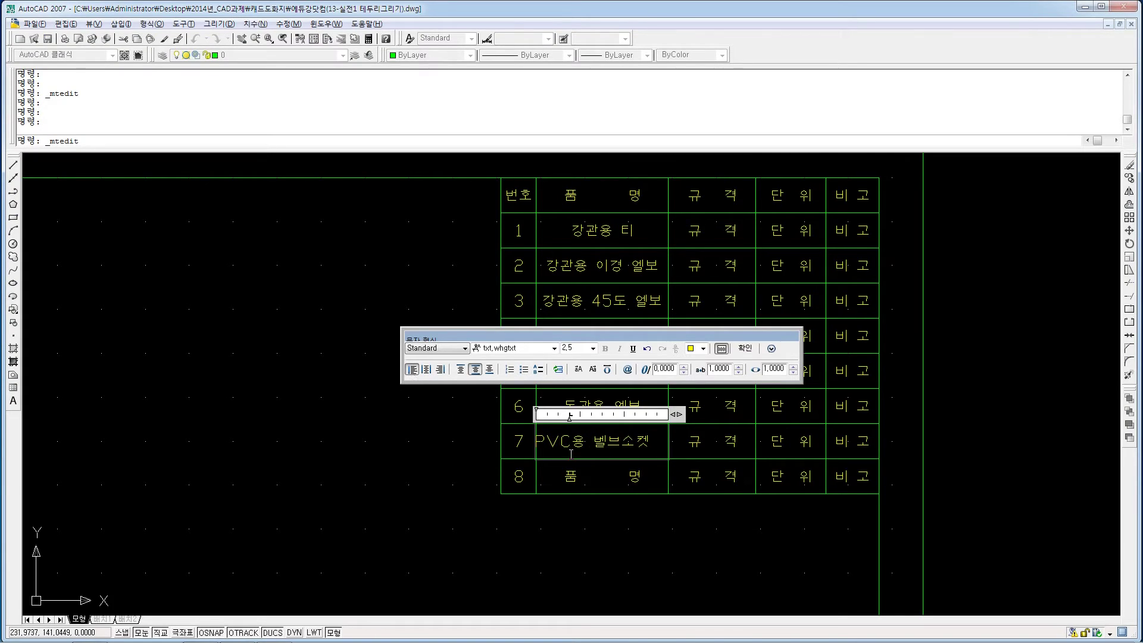
{"action": "key", "text": "ctrl+z"}
Finish the row 7 text and replace the item name in row 8 with STS용 아답터.
{"action": "left_click", "coordinate": [600, 467]}
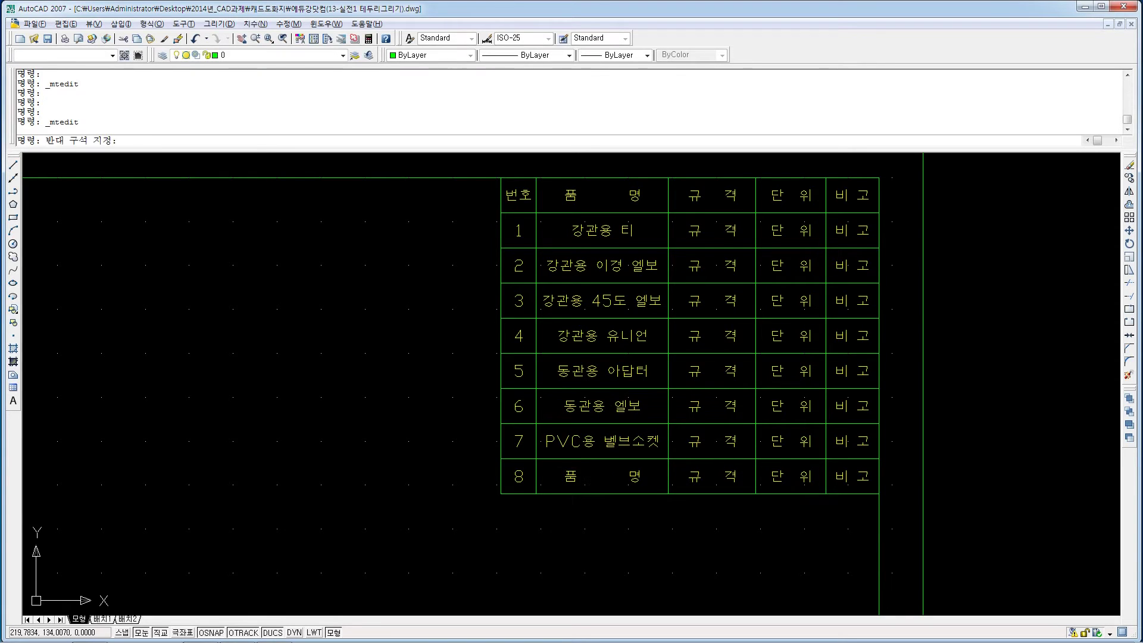
{"action": "left_click", "coordinate": [595, 479]}
{"action": "double_click", "coordinate": [636, 474]}
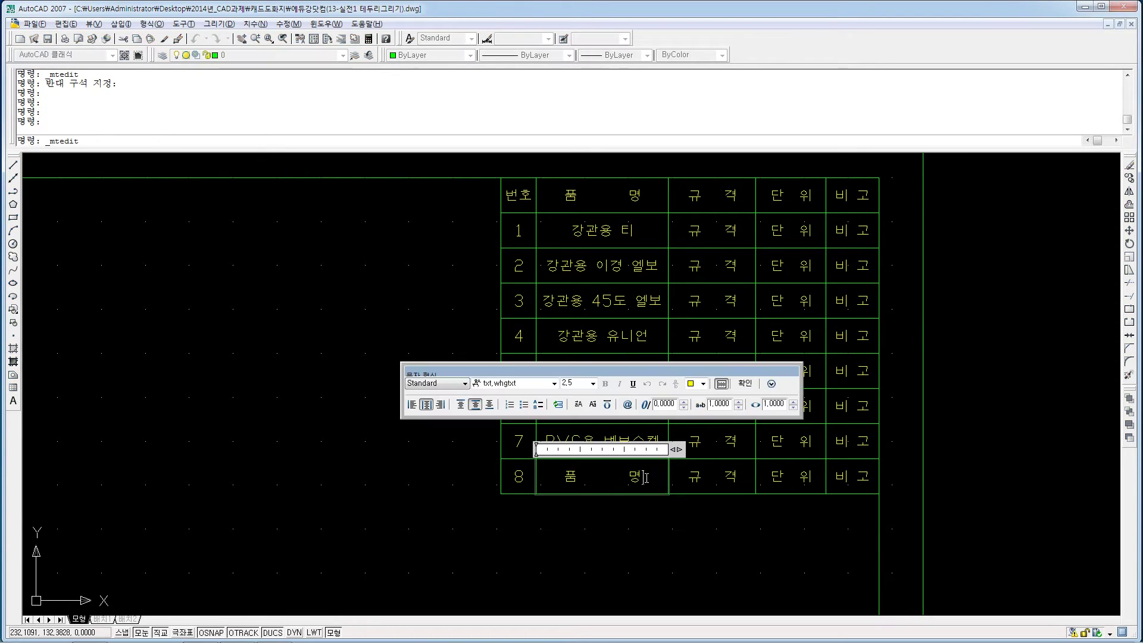
{"action": "left_click_drag", "start_coordinate": [606, 476], "coordinate": [550, 478]}
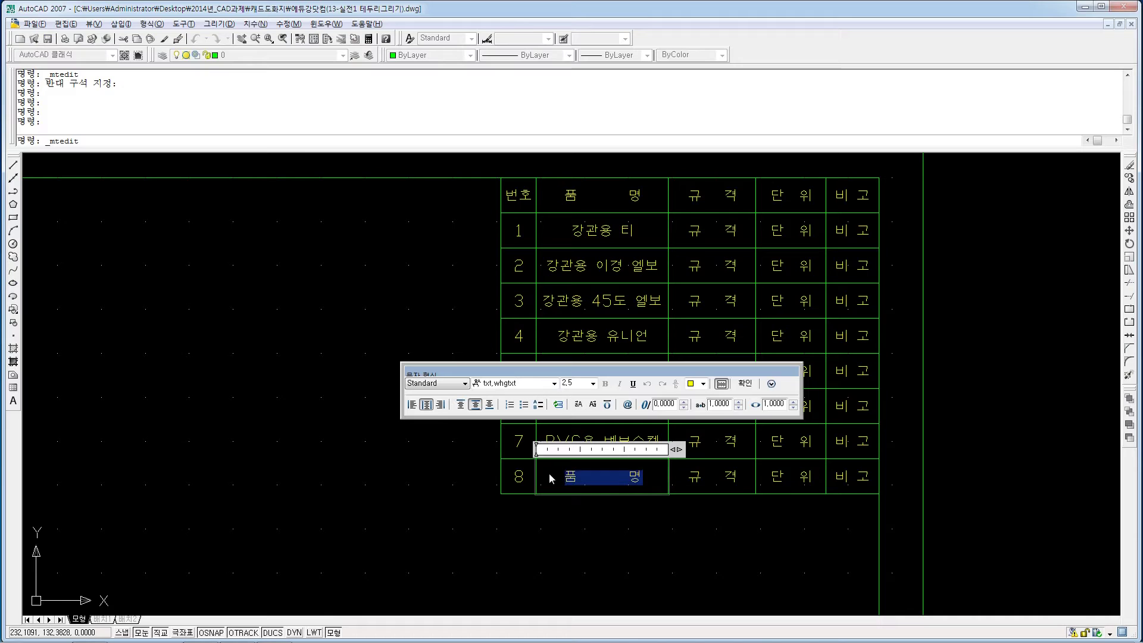
{"action": "type", "text": "STS용 아답터"}
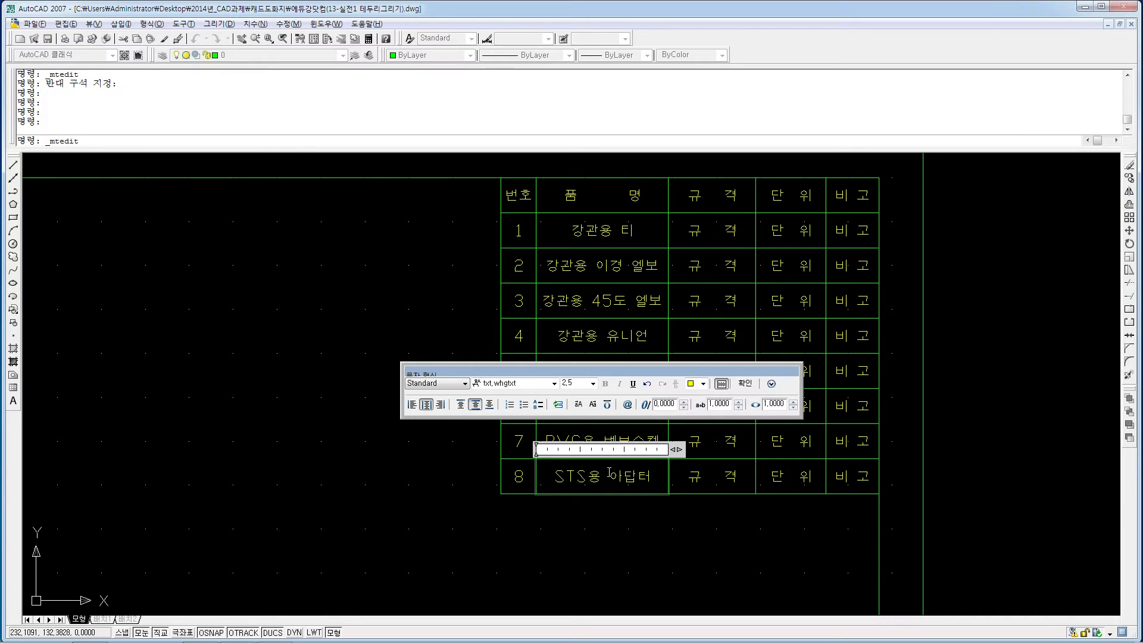
{"action": "key", "text": "ctrl+Return"}
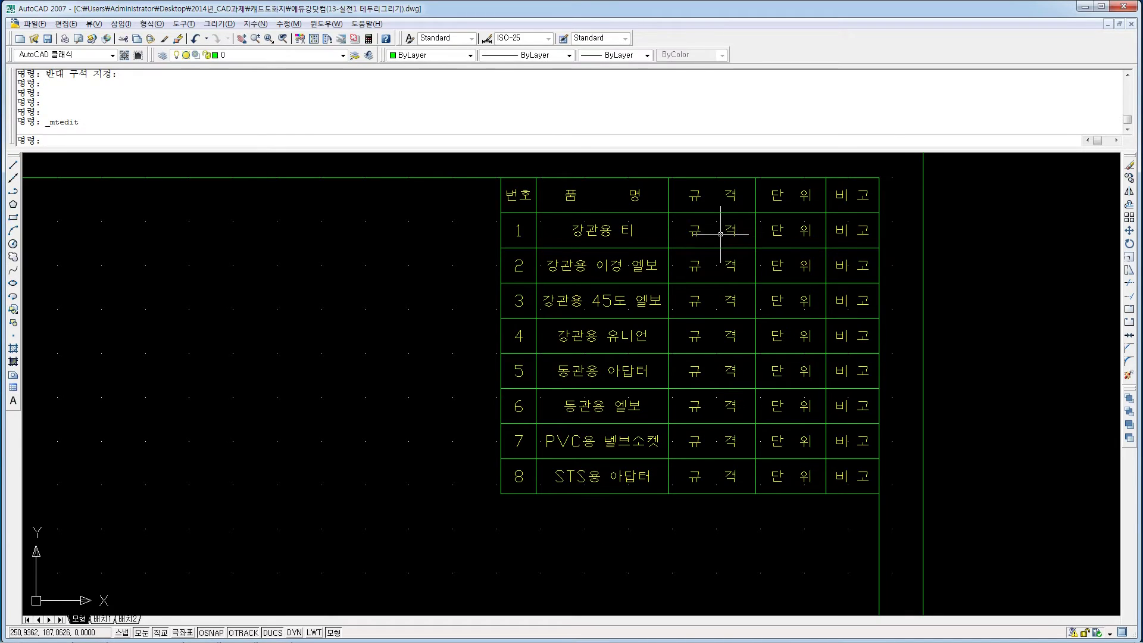
Replace the placeholder specification (규격) text in row 1 with 20A x 15A.
{"action": "left_click", "coordinate": [696, 230]}
{"action": "double_click", "coordinate": [696, 231]}
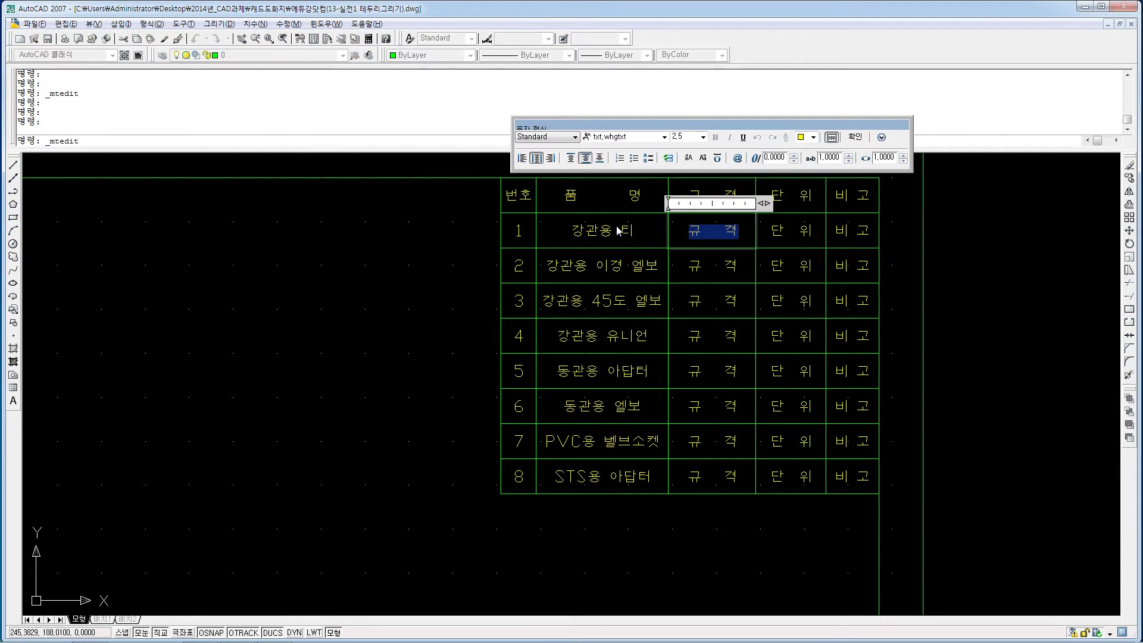
{"action": "type", "text": "20 A x"}
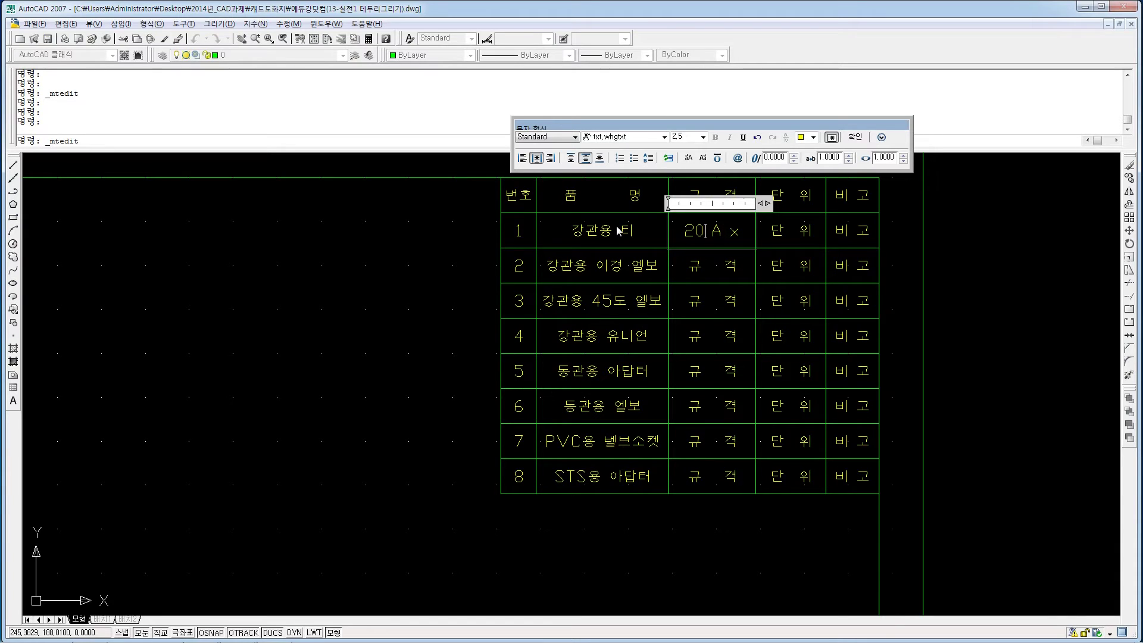
{"action": "key", "text": "BackSpace"}
{"action": "key", "text": "End"}
{"action": "type", "text": "15A"}
{"action": "key", "text": "Down"}
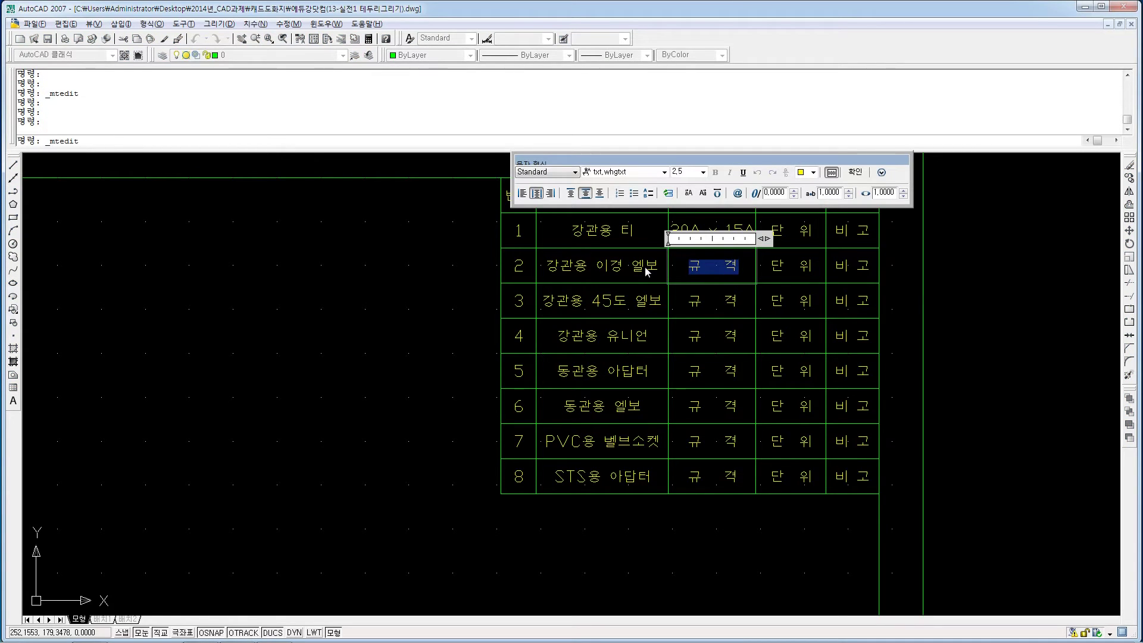
Replace the placeholder specification text in row 2 with 20A x 15A.
{"action": "type", "text": "20A x"}
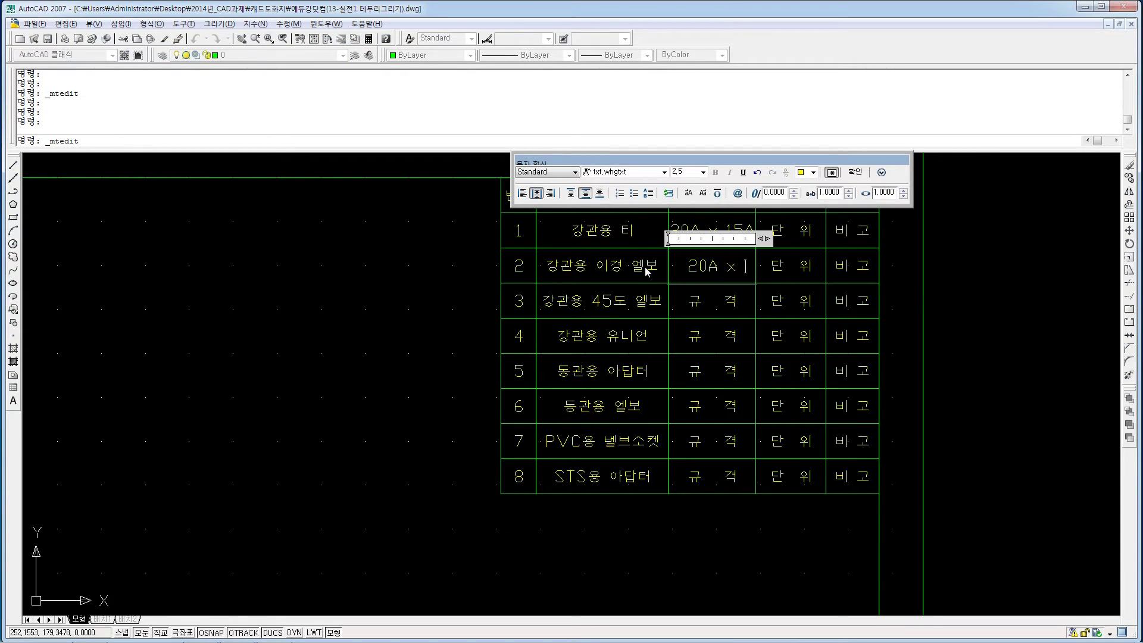
{"action": "type", "text": " 15AS"}
{"action": "key", "text": "BackSpace"}
{"action": "left_click", "coordinate": [655, 294]}
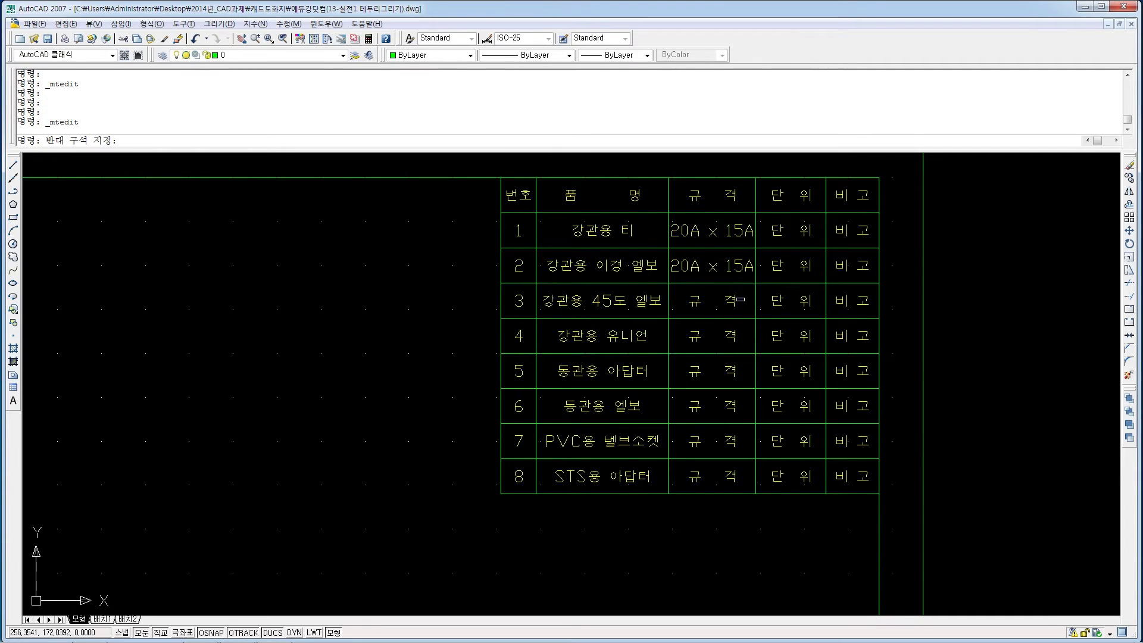
Replace the placeholder specification text in row 3, the 강관용 45도 엘보 row, with 15A.
{"action": "double_click", "coordinate": [747, 301]}
{"action": "left_click_drag", "start_coordinate": [748, 302], "coordinate": [653, 314]}
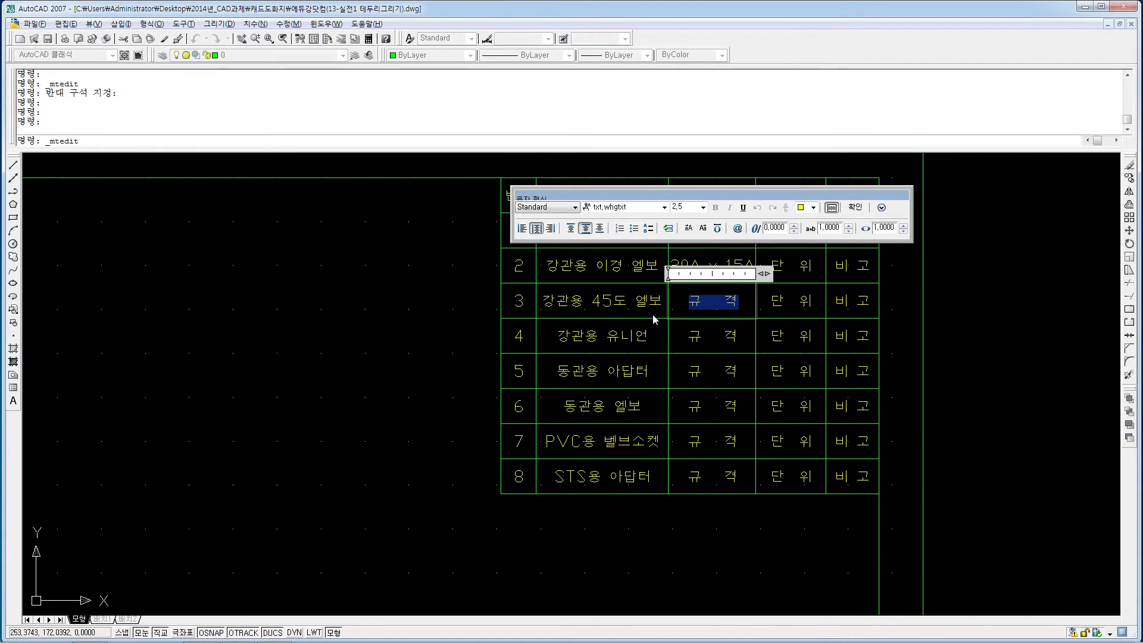
{"action": "type", "text": "15A"}
{"action": "left_click", "coordinate": [716, 341]}
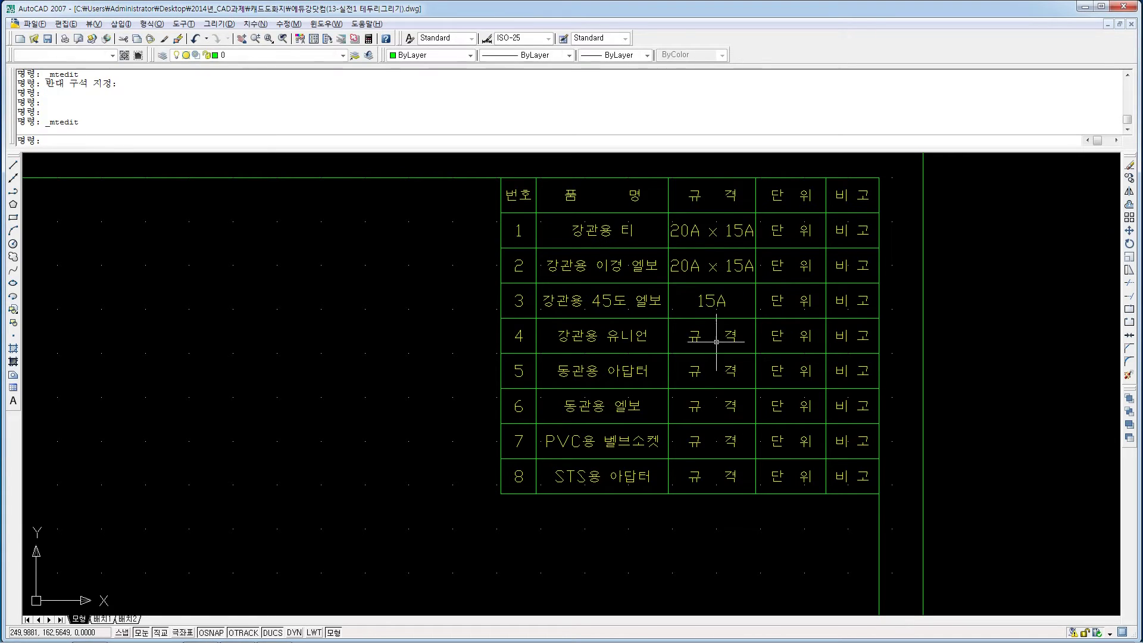
Replace the placeholder specification text in row 4, the 강관용 유니언 row, with 20A.
{"action": "double_click", "coordinate": [741, 338]}
{"action": "left_click_drag", "start_coordinate": [741, 338], "coordinate": [625, 339]}
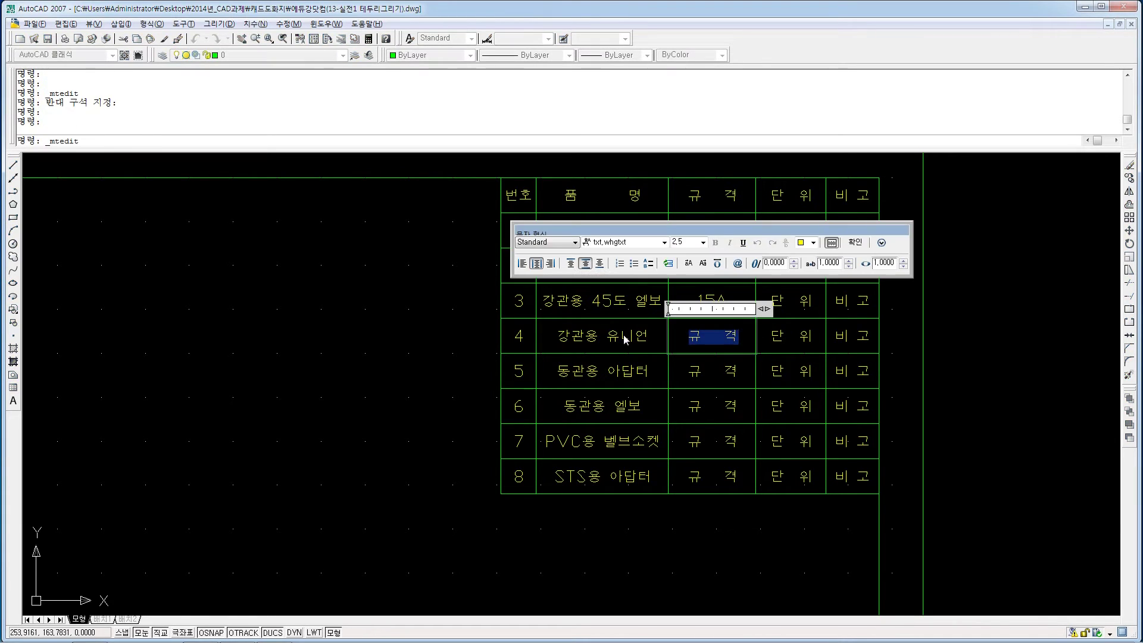
{"action": "type", "text": "20A"}
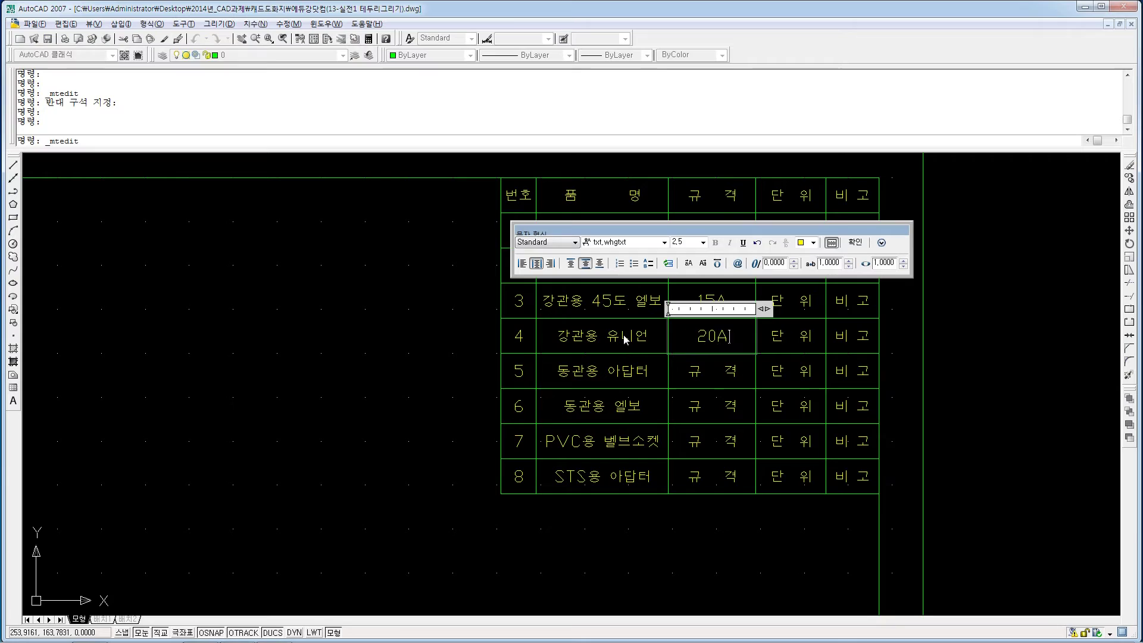
{"action": "left_click", "coordinate": [733, 368]}
Replace the placeholder specification in row 5 with "C x M 형,15A" and set its text height to 2.
{"action": "left_click", "coordinate": [738, 367]}
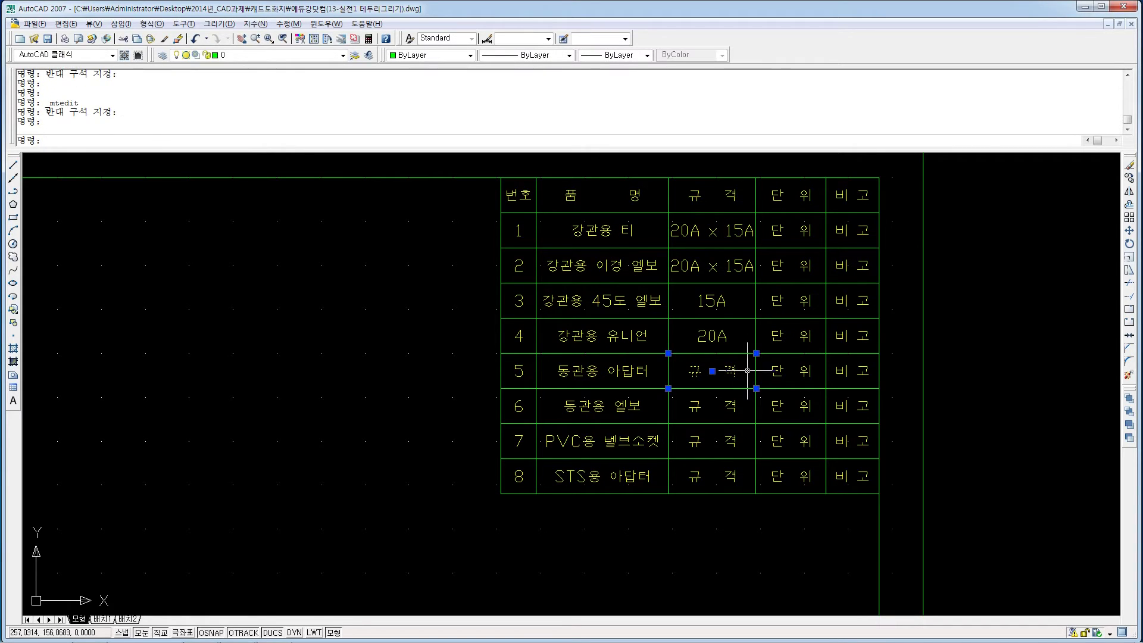
{"action": "double_click", "coordinate": [738, 371]}
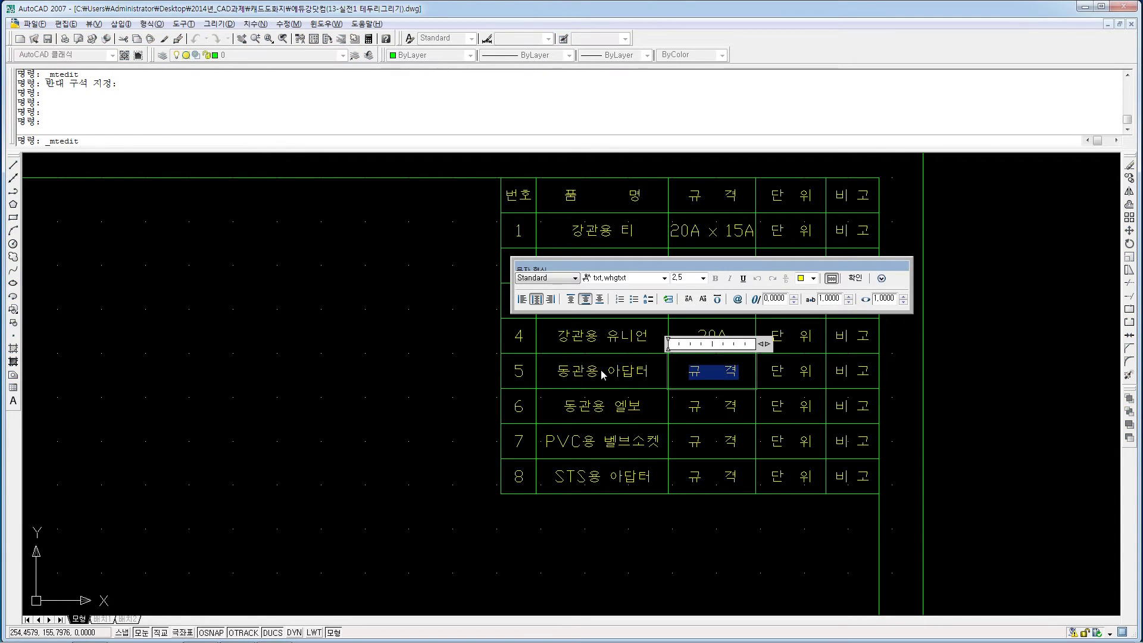
{"action": "type", "text": "C x"}
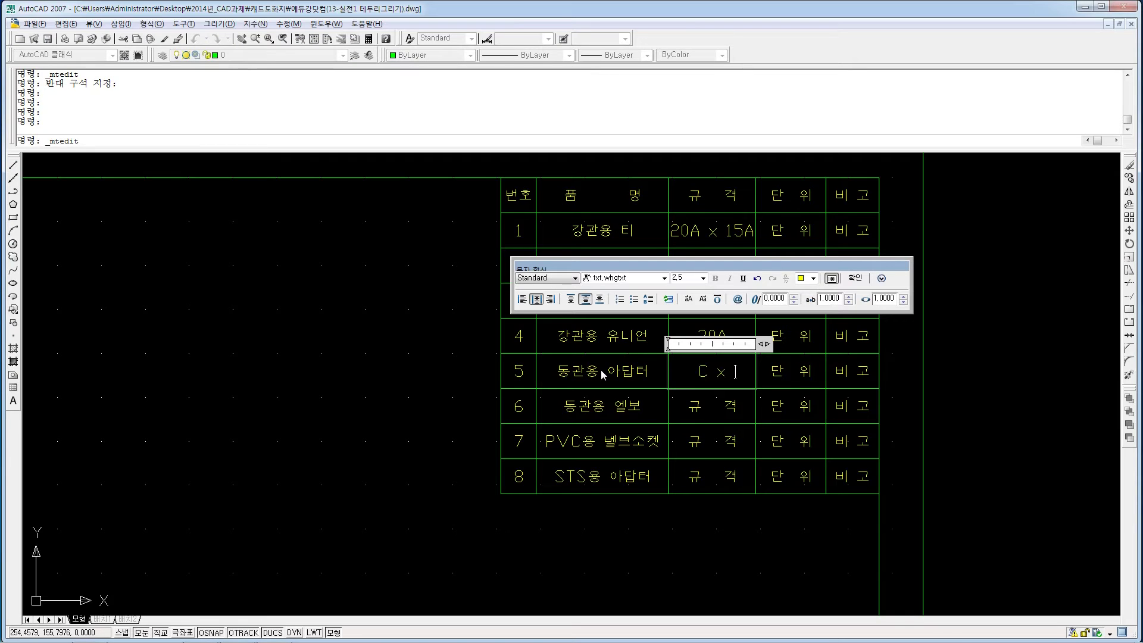
{"action": "type", "text": " M 형,15A"}
{"action": "left_click_drag", "start_coordinate": [740, 379], "coordinate": [674, 358]}
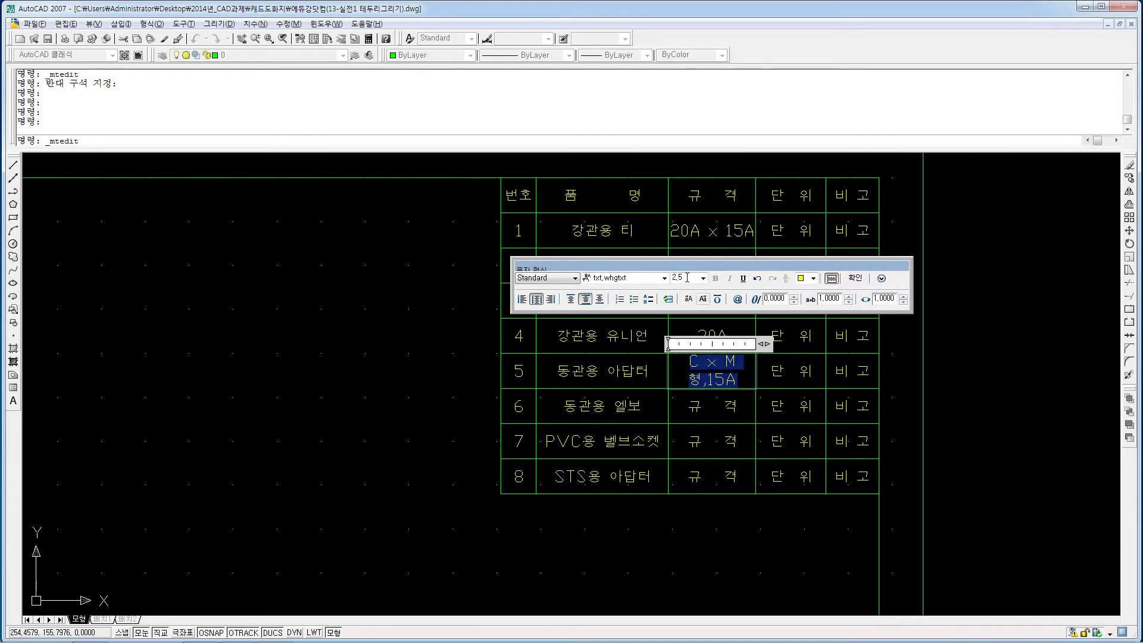
{"action": "type", "text": "2"}
{"action": "key", "text": "Return"}
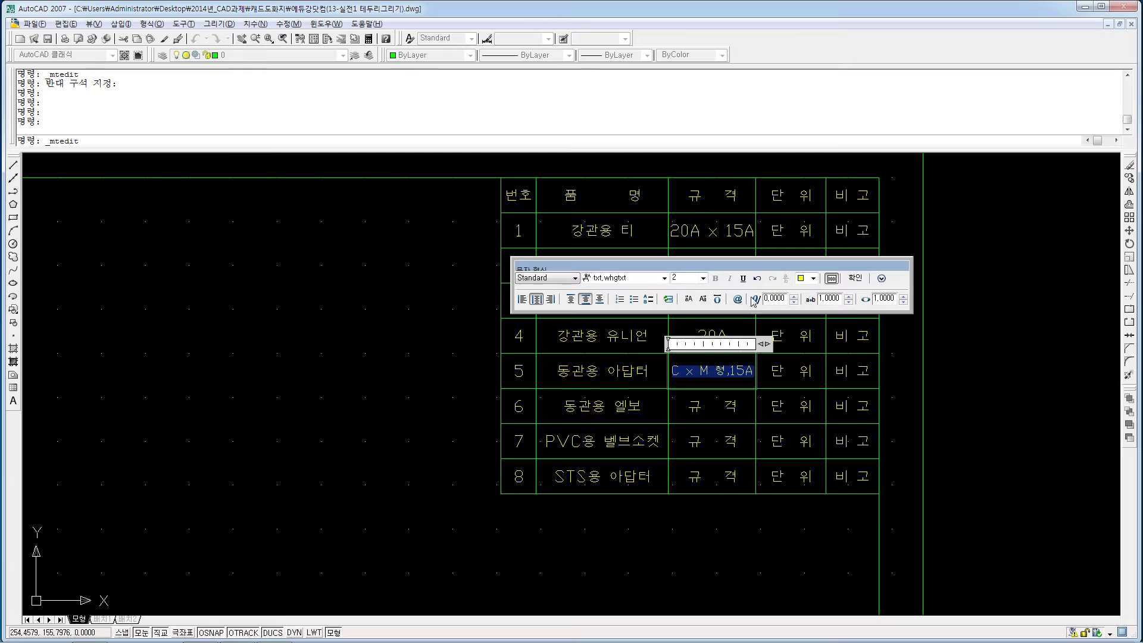
{"action": "left_click", "coordinate": [750, 415]}
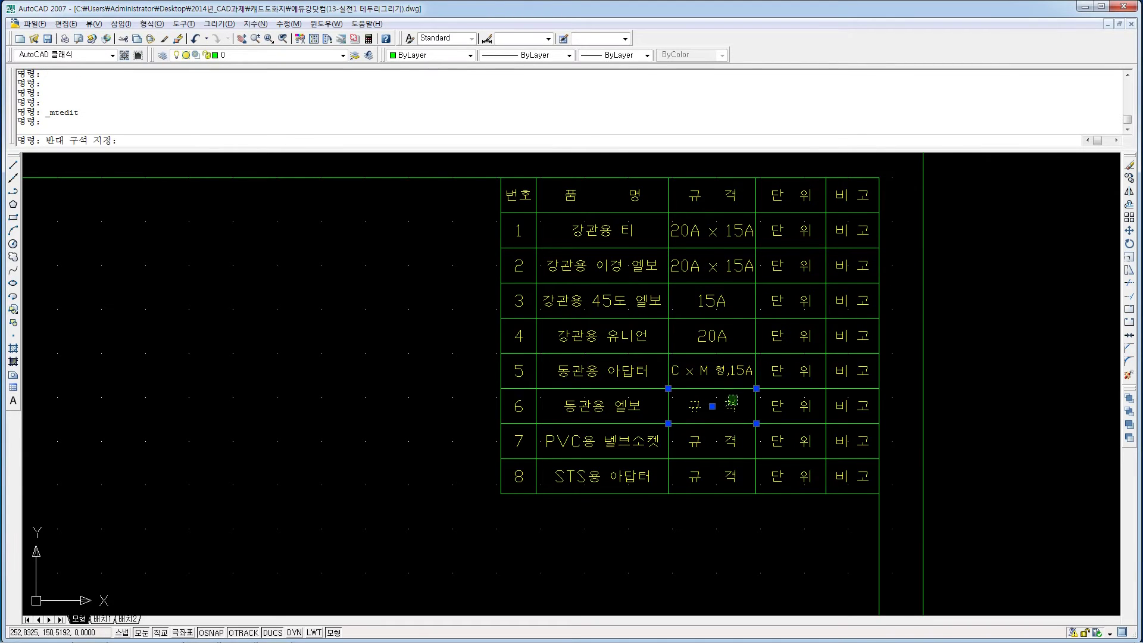
{"action": "left_click", "coordinate": [715, 365]}
{"action": "double_click", "coordinate": [715, 365]}
{"action": "key", "text": "Escape"}
{"action": "key", "text": "Escape"}
{"action": "key", "text": "Escape"}
Correct the spacing of the row 5 specification text so it reads "C x M형, 15A".
{"action": "left_click", "coordinate": [719, 371]}
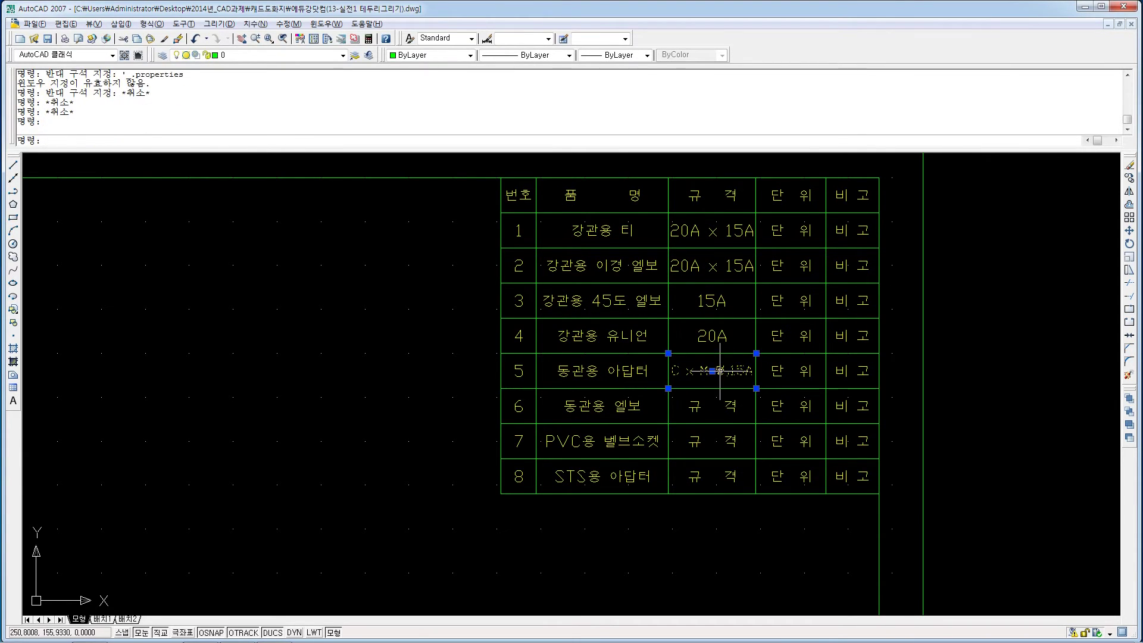
{"action": "double_click", "coordinate": [720, 371]}
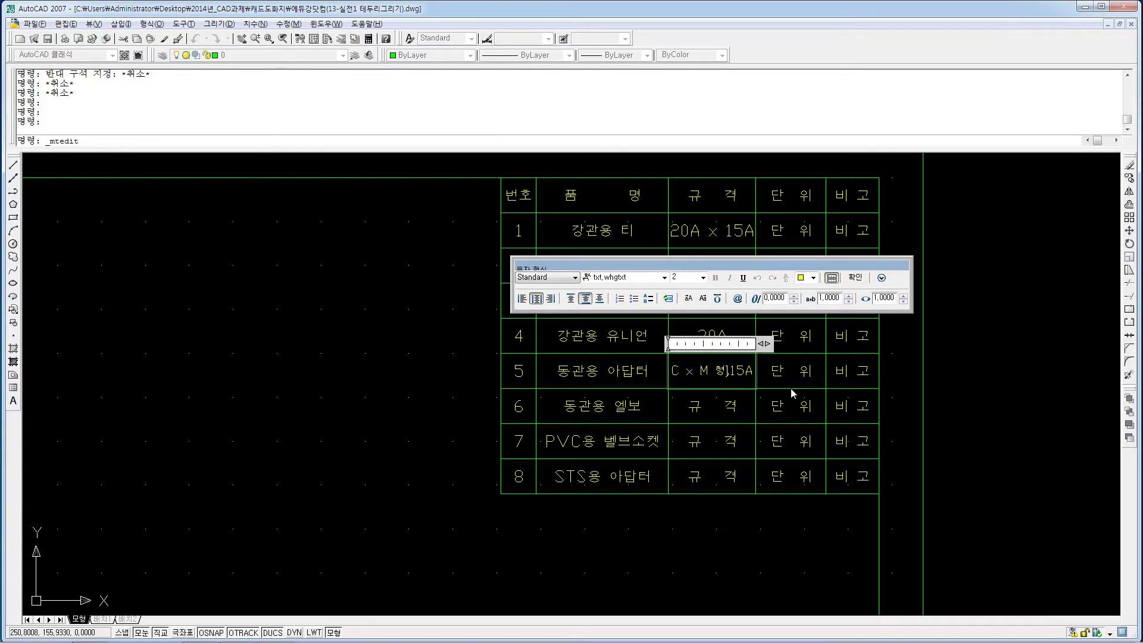
{"action": "key", "text": "Left"}
{"action": "key", "text": "BackSpace"}
{"action": "key", "text": "Right"}
{"action": "key", "text": "BackSpace"}
{"action": "left_click", "coordinate": [731, 406]}
Replace the placeholder specification text in row 6, the 동관용 엘보 row, with 15A.
{"action": "double_click", "coordinate": [731, 405]}
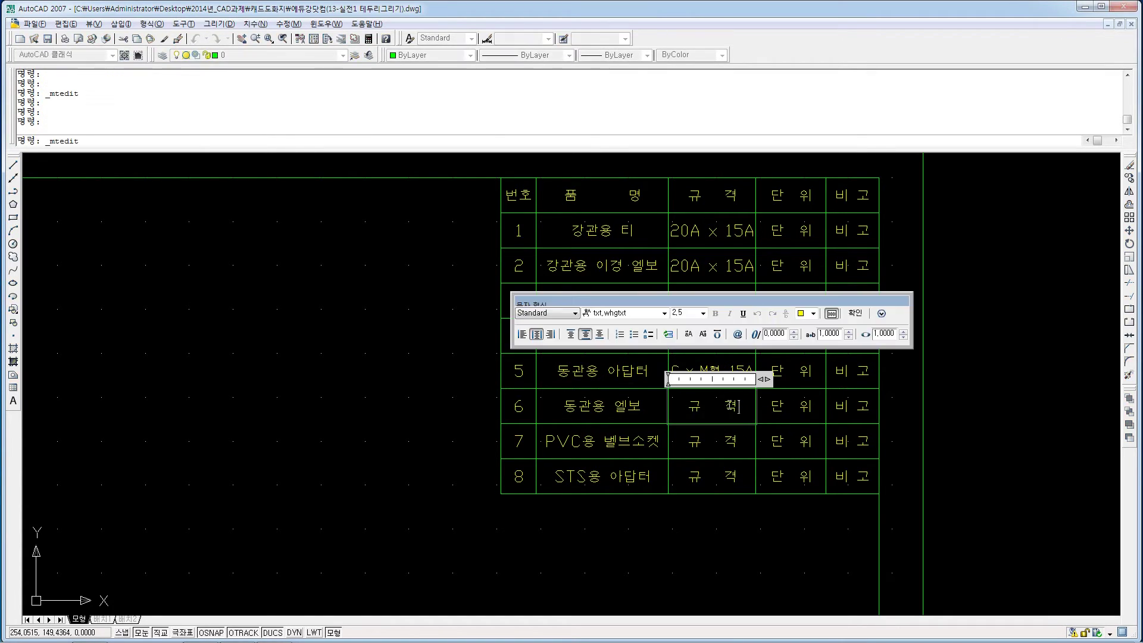
{"action": "left_click_drag", "start_coordinate": [738, 407], "coordinate": [615, 390]}
{"action": "type", "text": "15A"}
{"action": "left_click", "coordinate": [762, 453]}
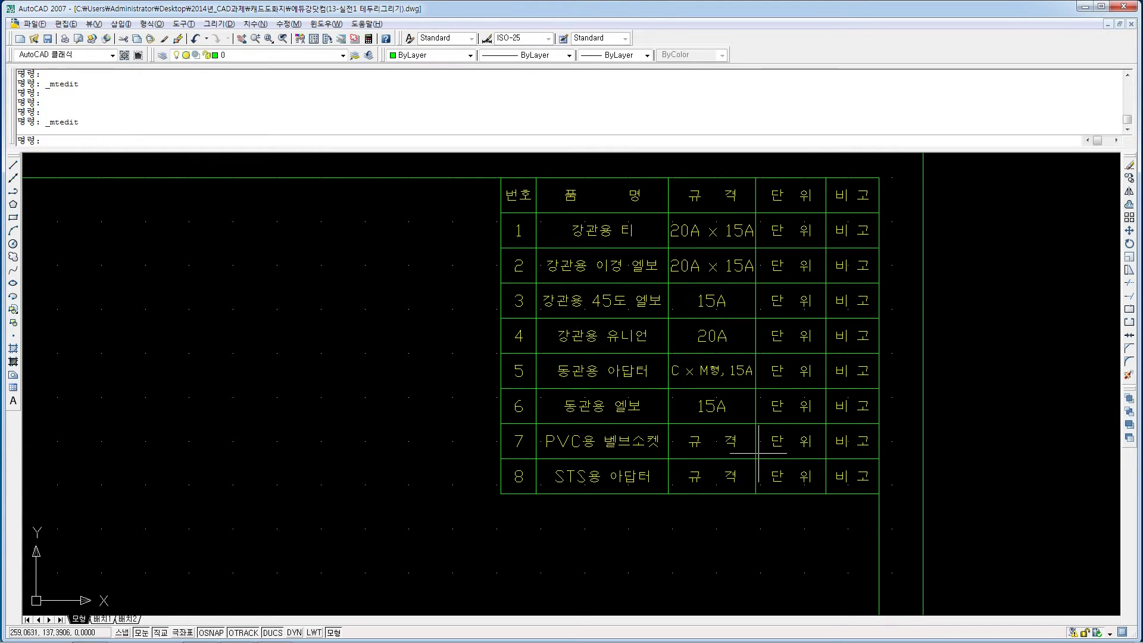
Replace the placeholder specification text in row 7, the PVC fitting row, with 20A.
{"action": "double_click", "coordinate": [735, 439]}
{"action": "left_click_drag", "start_coordinate": [740, 441], "coordinate": [664, 436]}
{"action": "type", "text": "20A"}
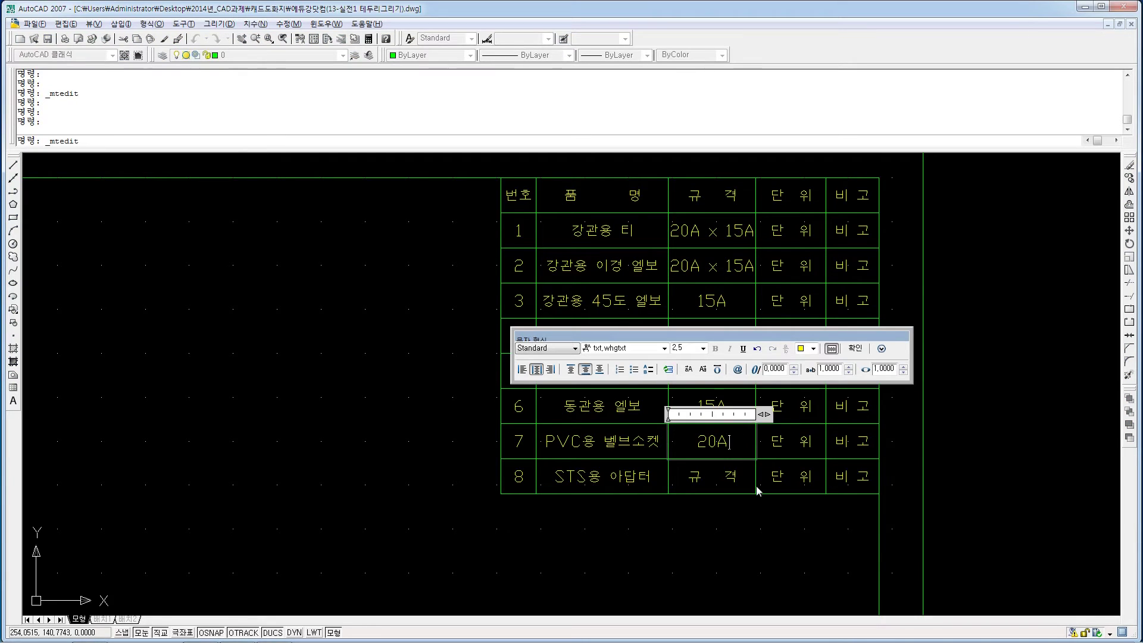
{"action": "left_click", "coordinate": [758, 490]}
Replace the placeholder specification text in row 8, the STS용 아답터 row, with 15A.
{"action": "double_click", "coordinate": [731, 476]}
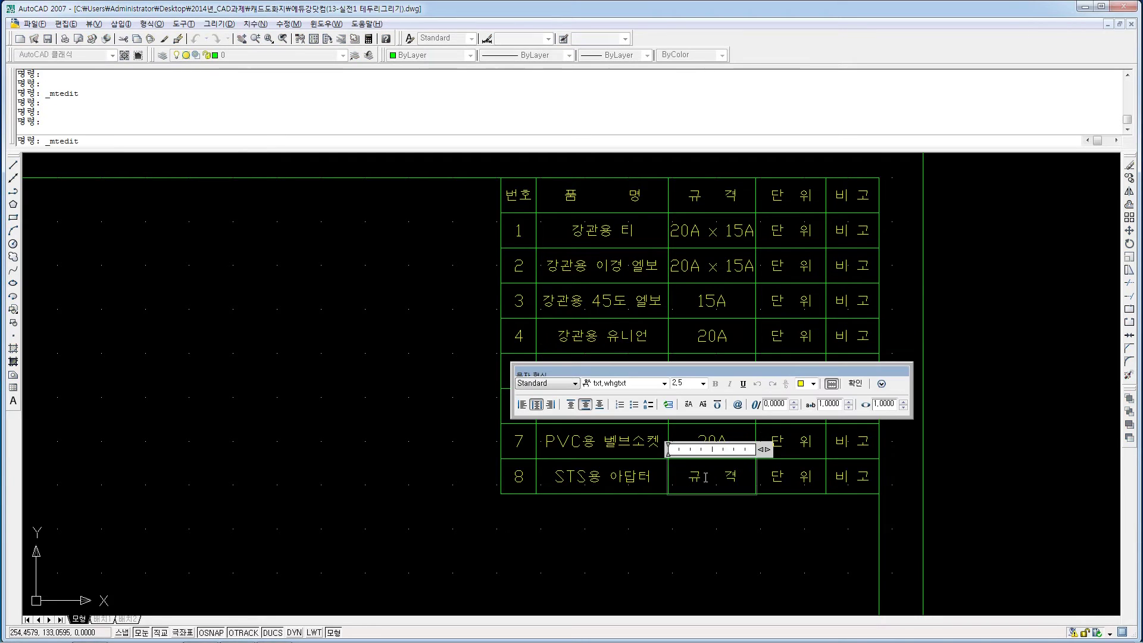
{"action": "left_click_drag", "start_coordinate": [739, 477], "coordinate": [672, 472]}
{"action": "type", "text": "15A"}
{"action": "left_click", "coordinate": [837, 262]}
Replace the placeholder unit (단위) text in rows 1 and 2 with 개.
{"action": "double_click", "coordinate": [792, 230]}
{"action": "left_click_drag", "start_coordinate": [817, 231], "coordinate": [742, 229]}
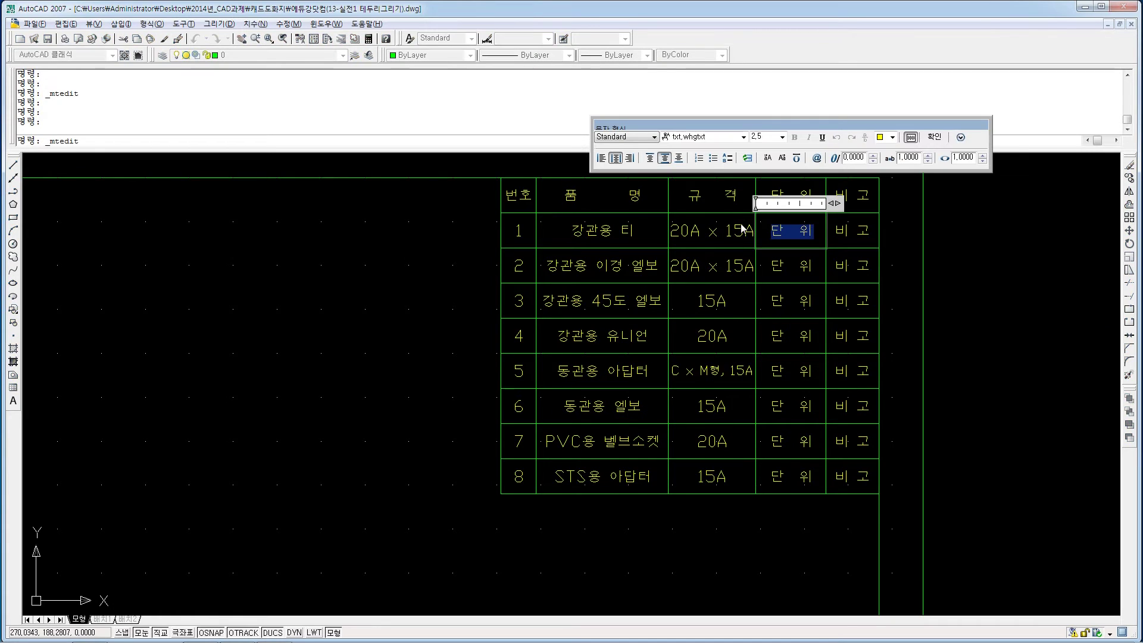
{"action": "type", "text": "개"}
{"action": "left_click", "coordinate": [810, 273]}
{"action": "double_click", "coordinate": [797, 266]}
{"action": "left_click_drag", "start_coordinate": [816, 267], "coordinate": [765, 265]}
{"action": "type", "text": "개"}
{"action": "left_click", "coordinate": [805, 304]}
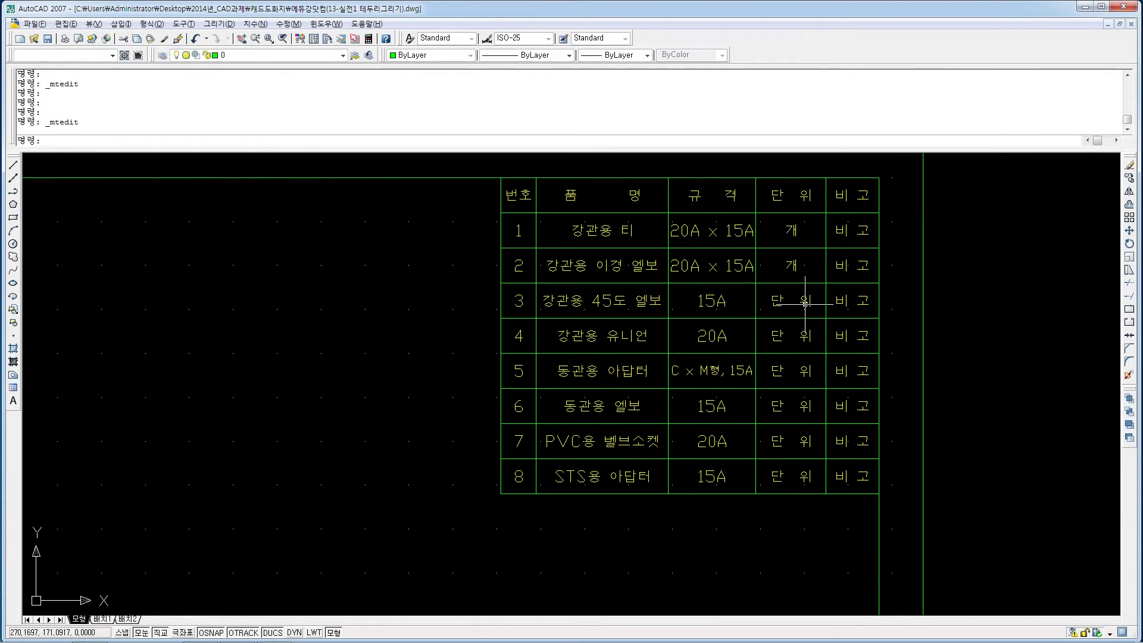
Replace the placeholder unit text in rows 3 and 4 with 개.
{"action": "double_click", "coordinate": [805, 303]}
{"action": "left_click_drag", "start_coordinate": [817, 302], "coordinate": [765, 301]}
{"action": "type", "text": "개"}
{"action": "left_click", "coordinate": [797, 333]}
{"action": "double_click", "coordinate": [771, 337]}
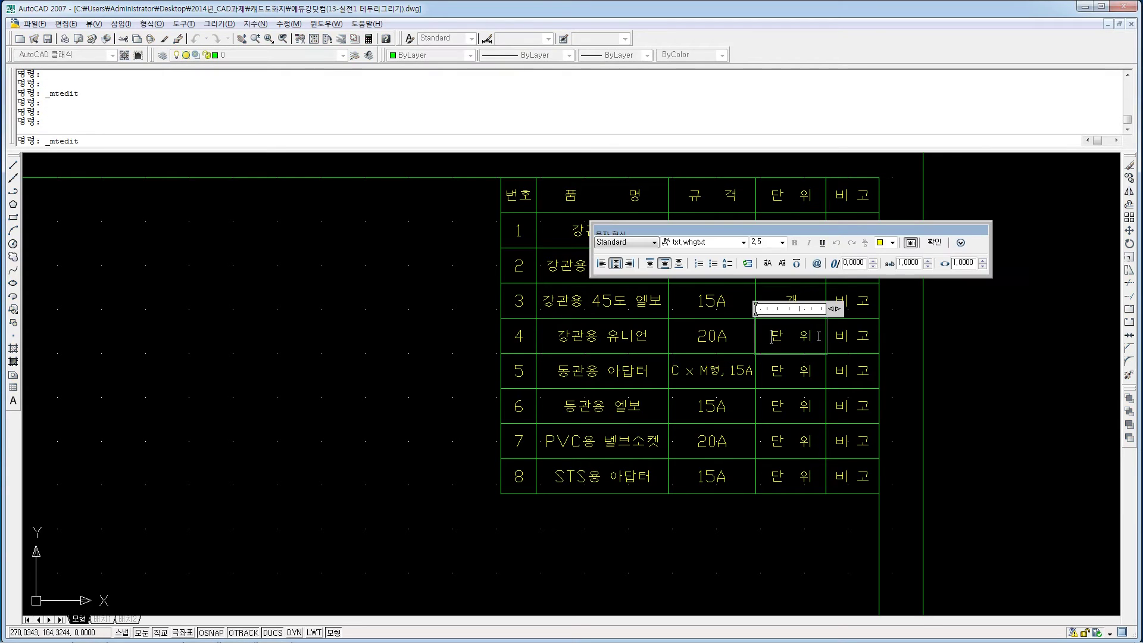
{"action": "left_click_drag", "start_coordinate": [819, 337], "coordinate": [766, 338]}
{"action": "type", "text": "개"}
{"action": "left_click", "coordinate": [811, 377]}
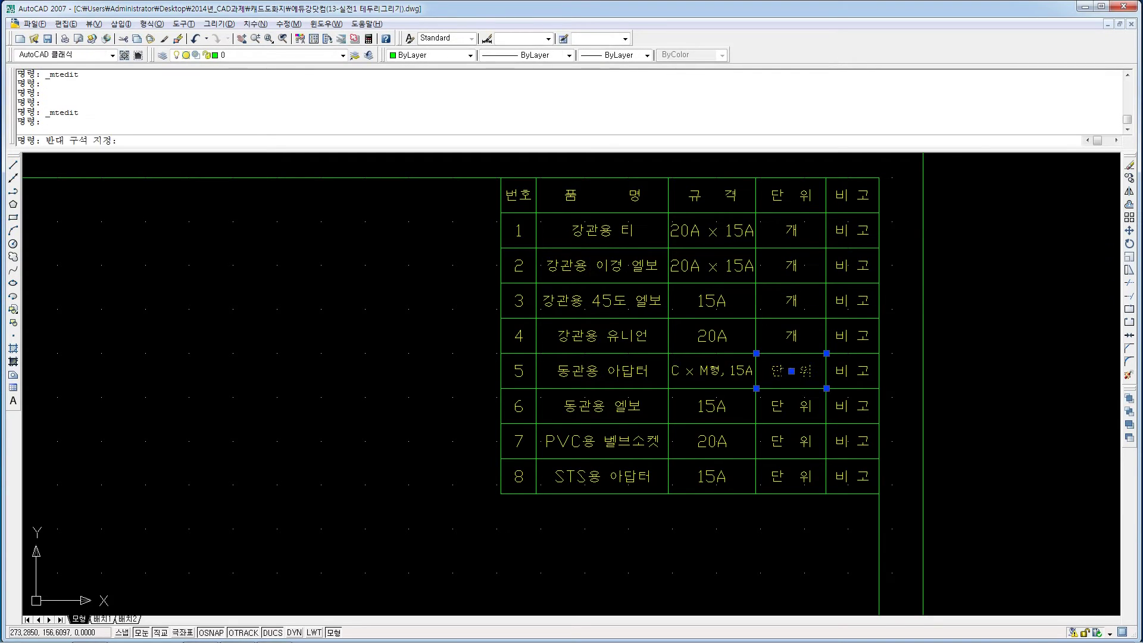
Replace the placeholder unit text in rows 5 and 6 with 개.
{"action": "double_click", "coordinate": [791, 371]}
{"action": "left_click_drag", "start_coordinate": [818, 371], "coordinate": [766, 371]}
{"action": "type", "text": "개"}
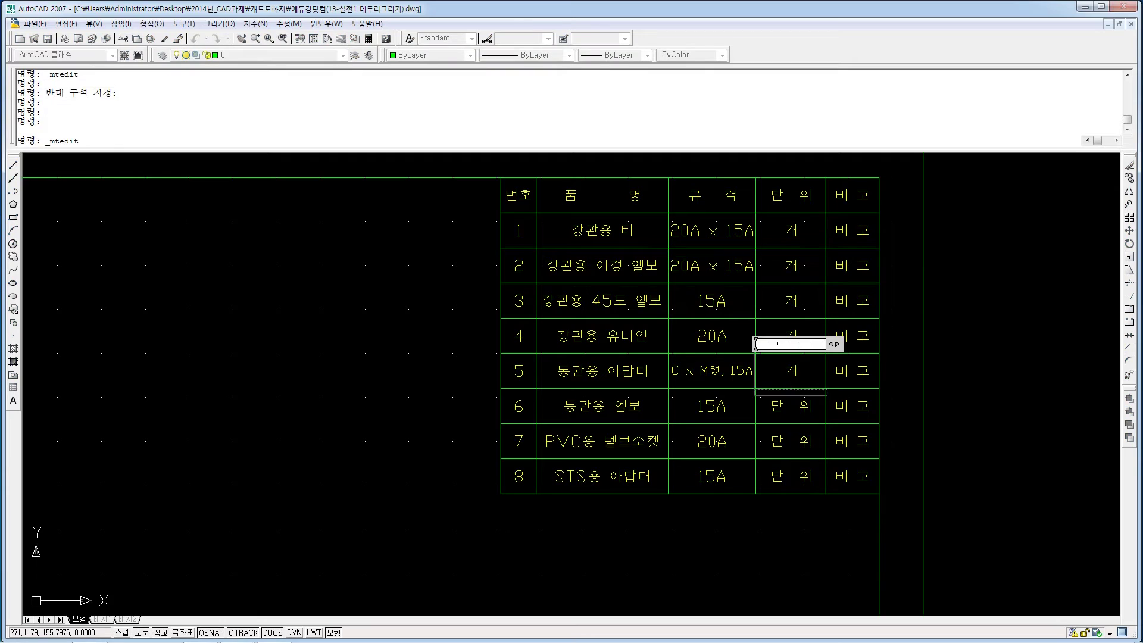
{"action": "left_click", "coordinate": [798, 405]}
{"action": "double_click", "coordinate": [791, 405]}
{"action": "left_click_drag", "start_coordinate": [818, 406], "coordinate": [766, 406]}
{"action": "type", "text": "개"}
{"action": "left_click", "coordinate": [805, 441]}
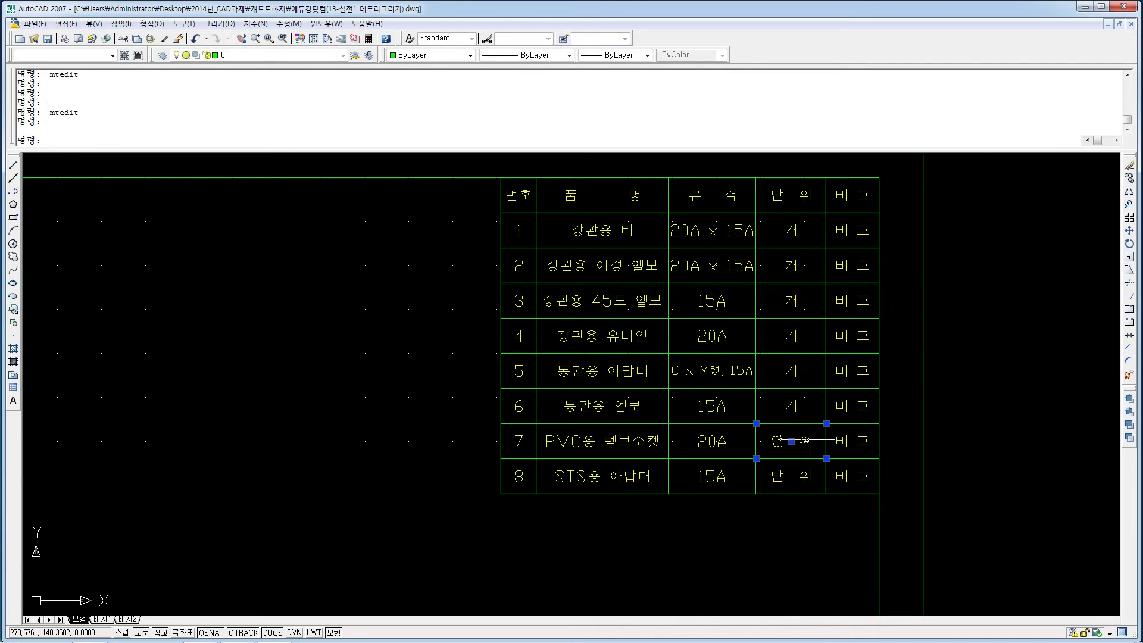
Replace the placeholder unit text in rows 7 and 8 with 개.
{"action": "double_click", "coordinate": [805, 440]}
{"action": "left_click_drag", "start_coordinate": [819, 441], "coordinate": [766, 441]}
{"action": "type", "text": "개"}
{"action": "left_click", "coordinate": [806, 476]}
{"action": "double_click", "coordinate": [803, 476]}
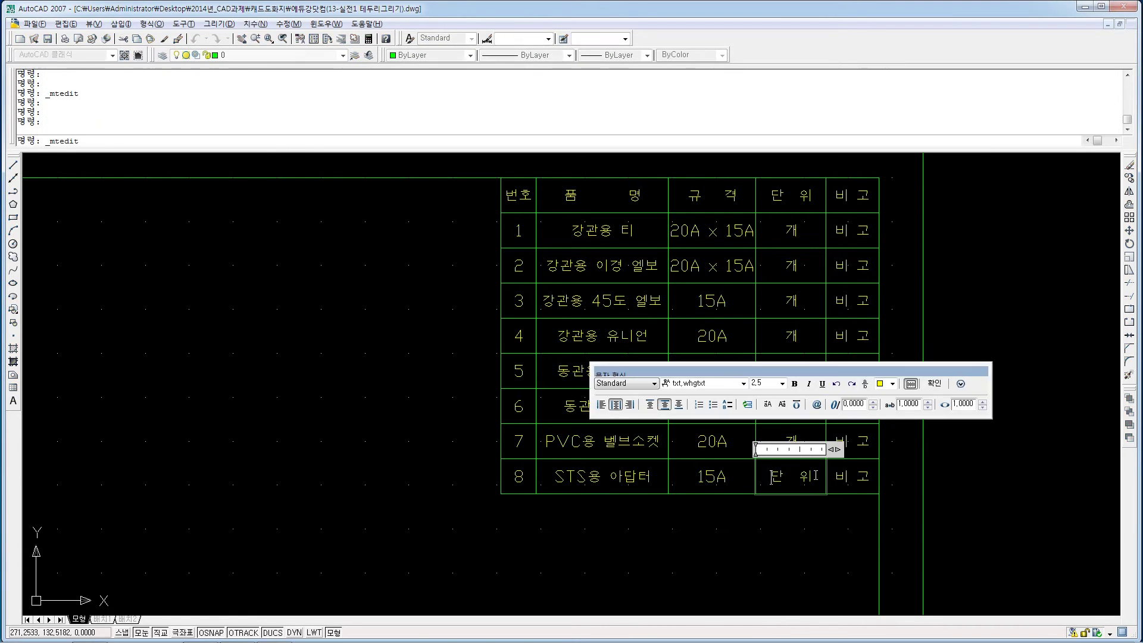
{"action": "key", "text": "ctrl+a"}
{"action": "type", "text": "개"}
{"action": "left_click", "coordinate": [870, 441]}
Erase the placeholder remark (비고) text from rows 1 to 4, keeping the column header.
{"action": "left_click", "coordinate": [862, 215]}
{"action": "left_click", "coordinate": [867, 229]}
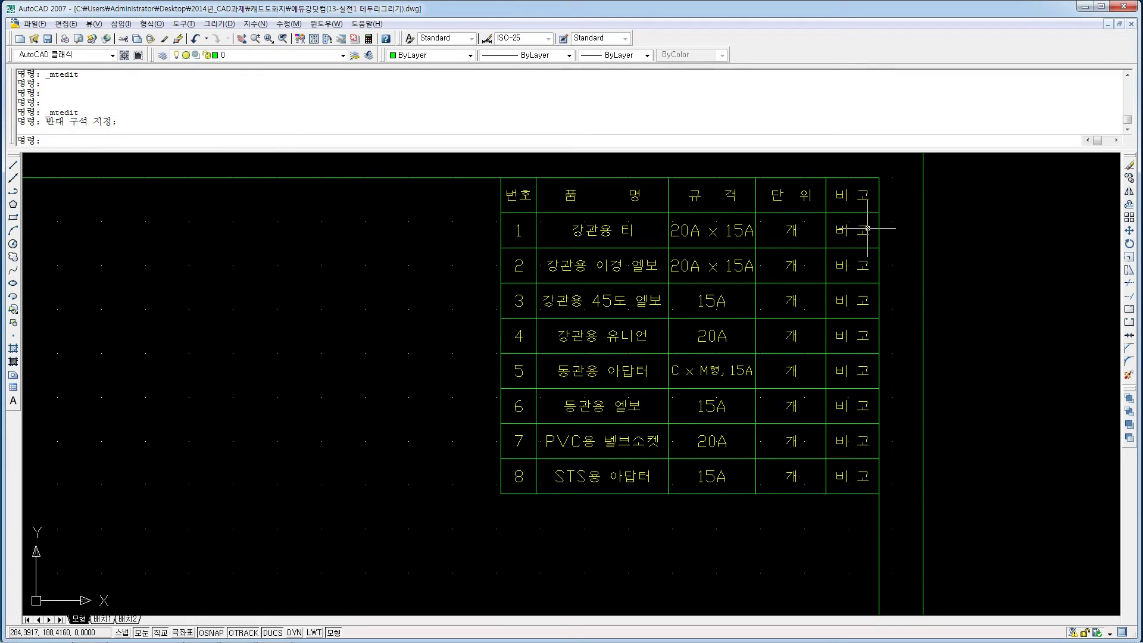
{"action": "left_click", "coordinate": [864, 234]}
{"action": "key", "text": "Delete"}
{"action": "left_click", "coordinate": [864, 268]}
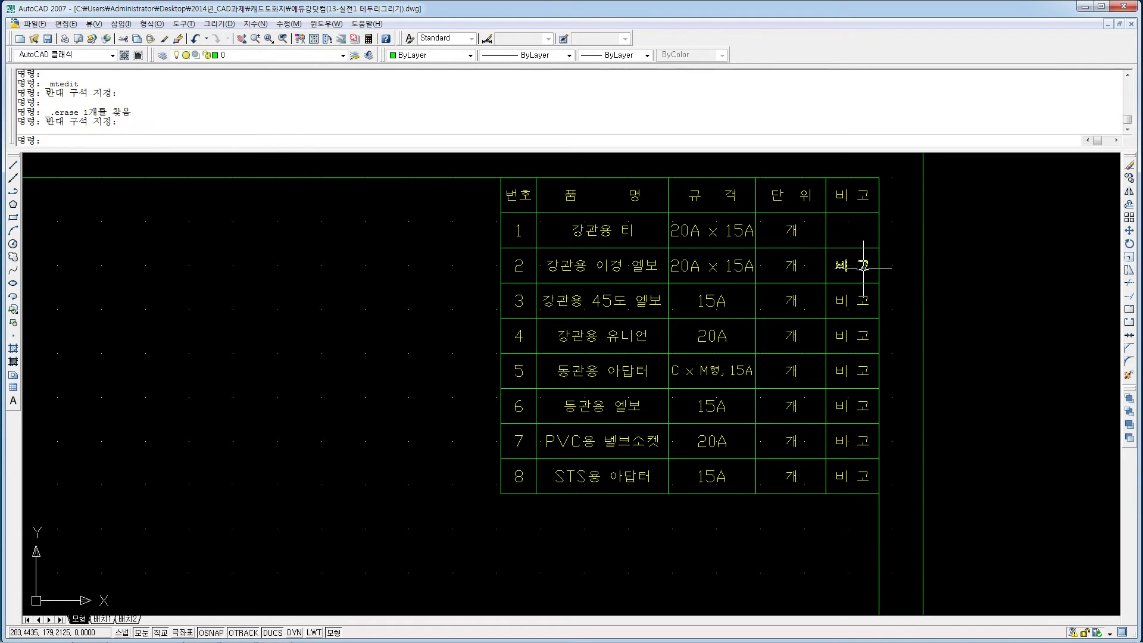
{"action": "key", "text": "Delete"}
{"action": "left_click", "coordinate": [864, 299]}
{"action": "key", "text": "Delete"}
{"action": "left_click", "coordinate": [864, 335]}
{"action": "key", "text": "Delete"}
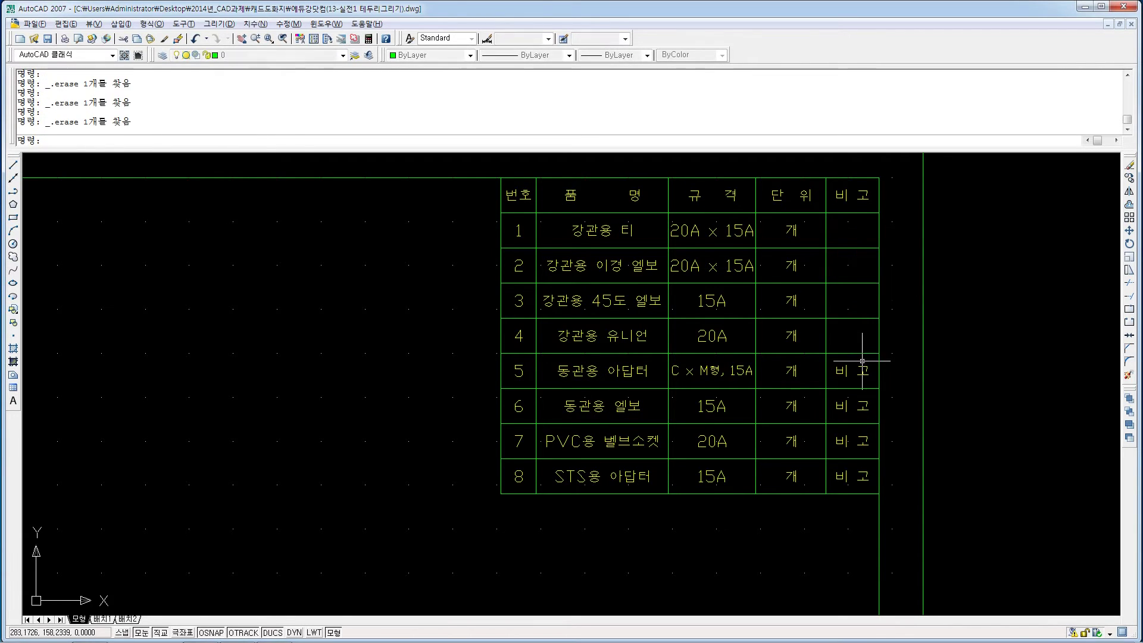
Erase the placeholder remark text from rows 5 to 8 of the parts list.
{"action": "left_click", "coordinate": [862, 360]}
{"action": "left_click", "coordinate": [867, 377]}
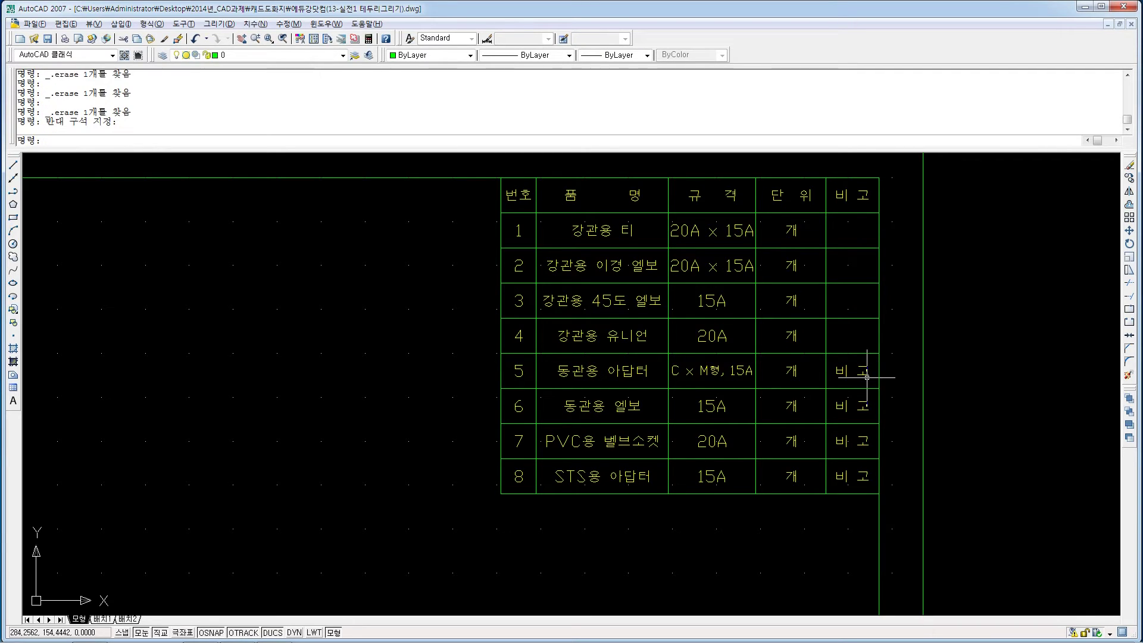
{"action": "left_click", "coordinate": [866, 377]}
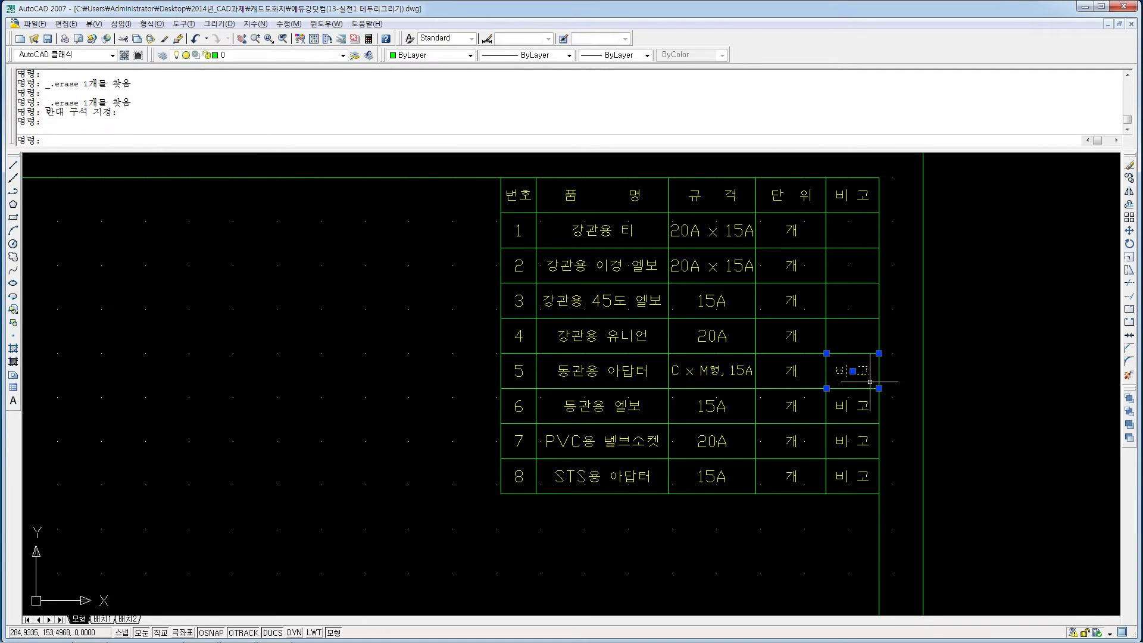
{"action": "key", "text": "Delete"}
{"action": "left_click", "coordinate": [866, 405]}
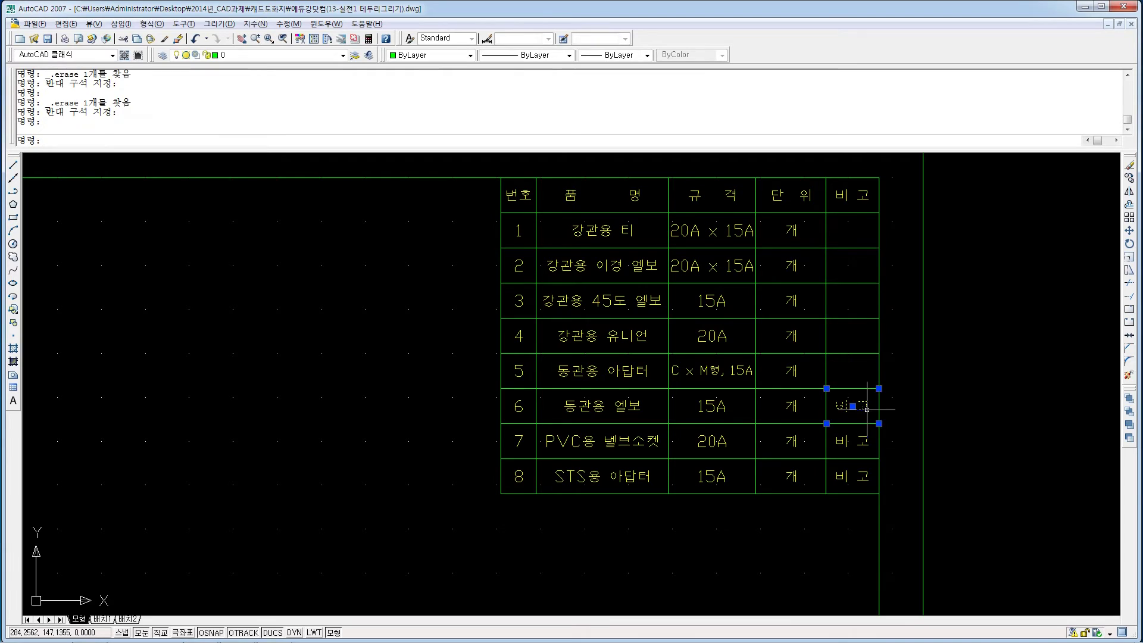
{"action": "key", "text": "Delete"}
{"action": "left_click", "coordinate": [869, 443]}
{"action": "key", "text": "Delete"}
{"action": "left_click", "coordinate": [866, 479]}
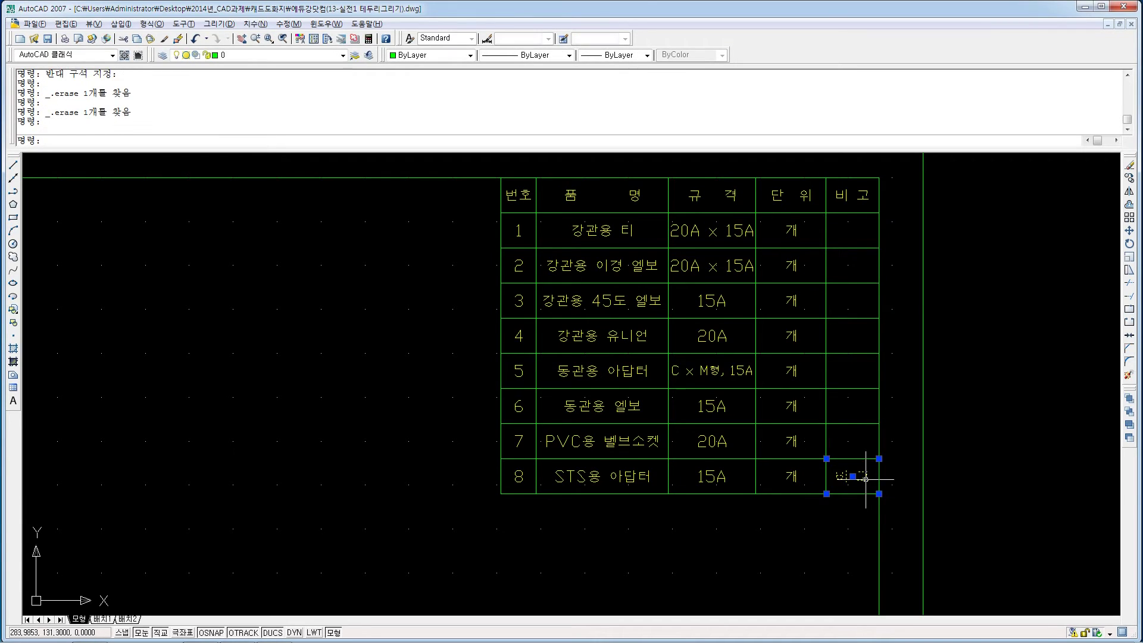
{"action": "key", "text": "Delete"}
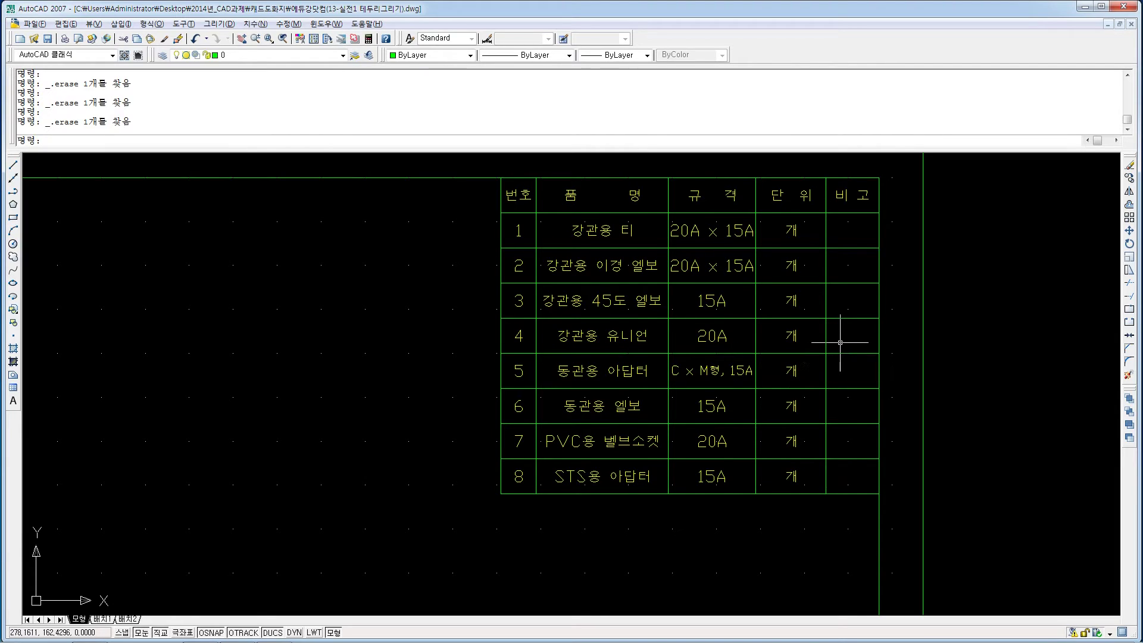
Erase the unit column's header text and the 개 entries in rows 1 to 4.
{"action": "double_click", "coordinate": [820, 205]}
{"action": "key", "text": "Delete"}
{"action": "double_click", "coordinate": [791, 231]}
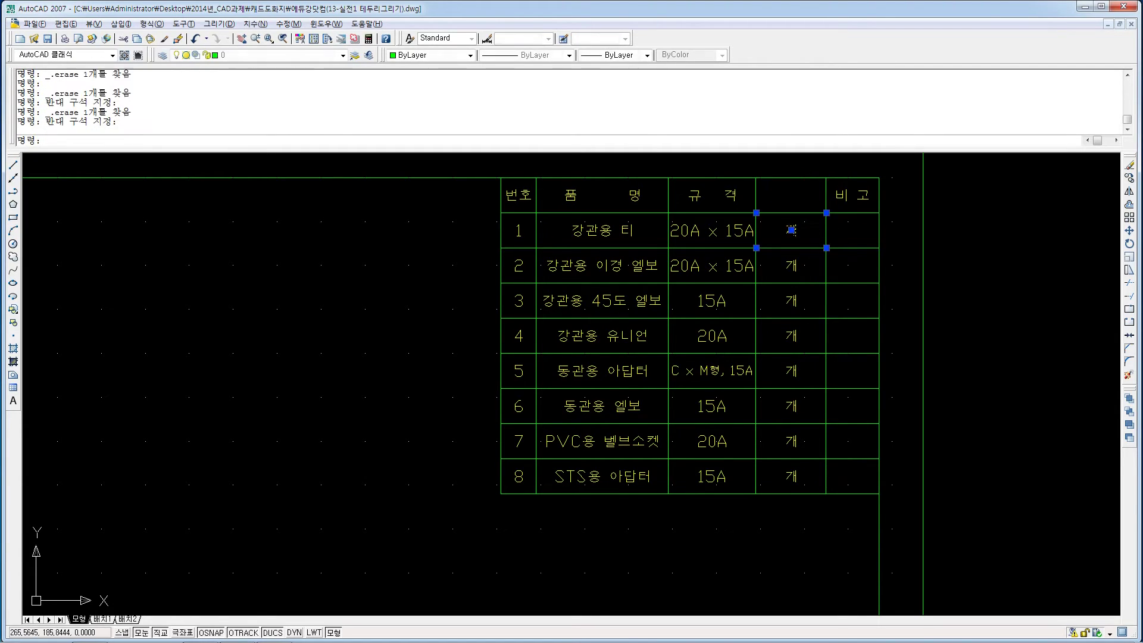
{"action": "key", "text": "Delete"}
{"action": "double_click", "coordinate": [789, 262]}
{"action": "key", "text": "Delete"}
{"action": "double_click", "coordinate": [791, 301]}
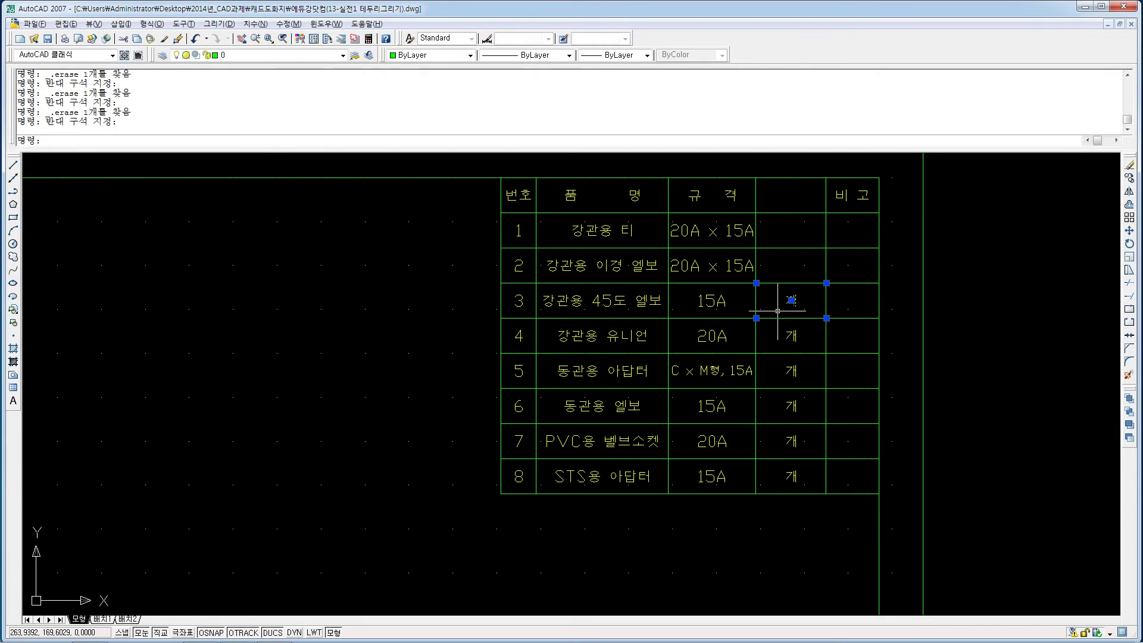
{"action": "key", "text": "Delete"}
{"action": "double_click", "coordinate": [791, 336]}
{"action": "key", "text": "Delete"}
Erase the 개 entries in rows 5 to 8 of the unit column.
{"action": "double_click", "coordinate": [791, 371]}
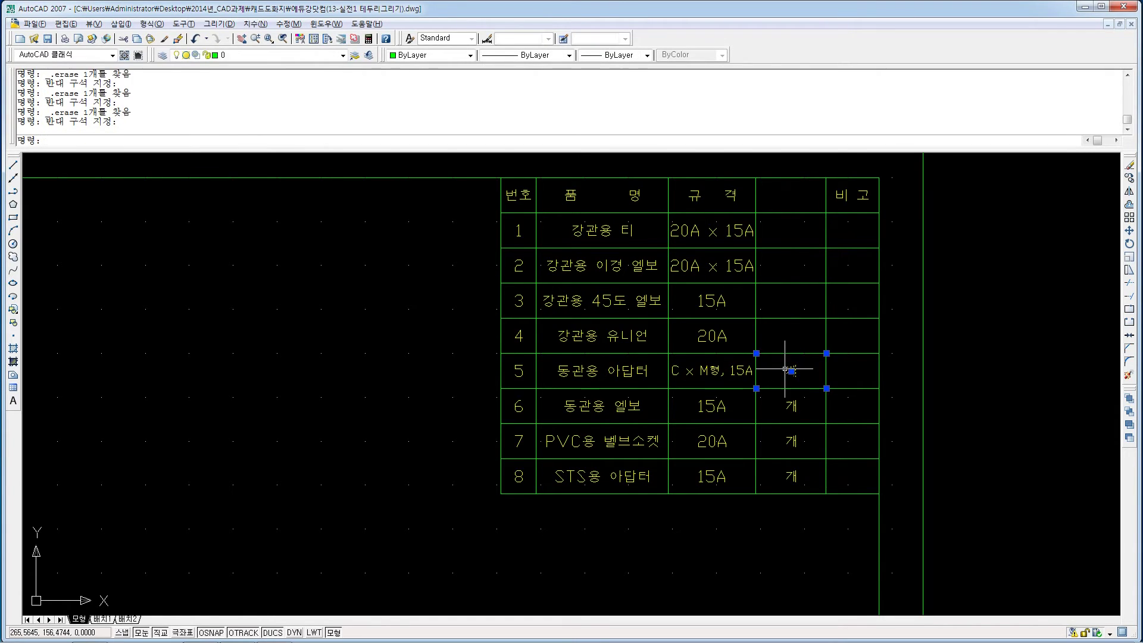
{"action": "key", "text": "Delete"}
{"action": "left_click", "coordinate": [778, 400]}
{"action": "key", "text": "Delete"}
{"action": "double_click", "coordinate": [791, 441]}
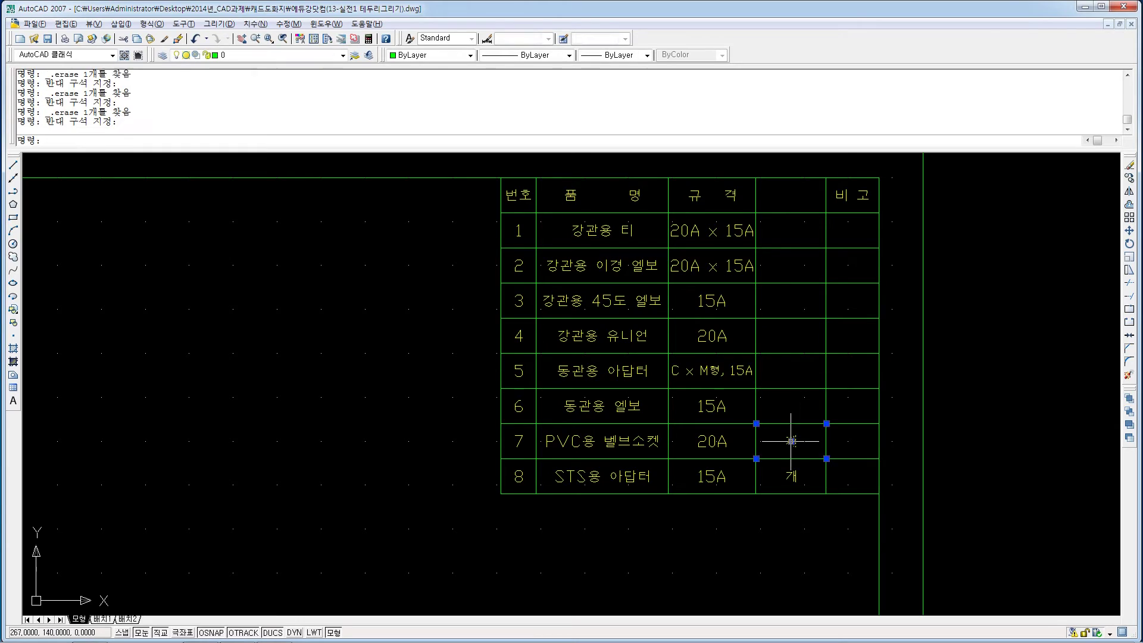
{"action": "key", "text": "Delete"}
{"action": "double_click", "coordinate": [791, 476]}
{"action": "key", "text": "Delete"}
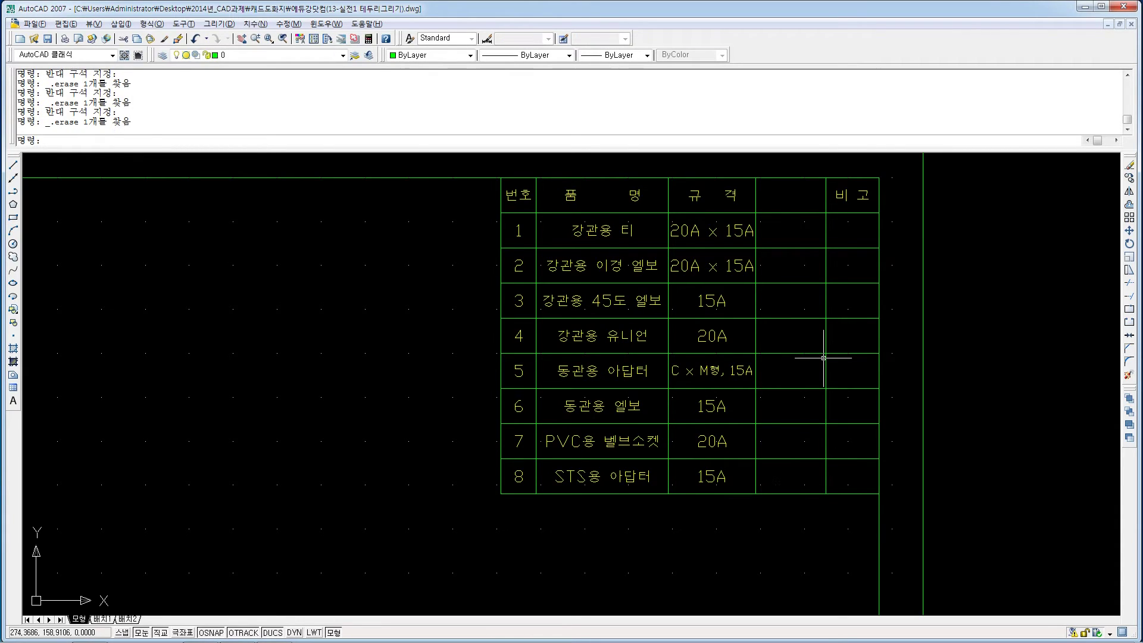
{"action": "type", "text": "개8"}
{"action": "key", "text": "Return"}
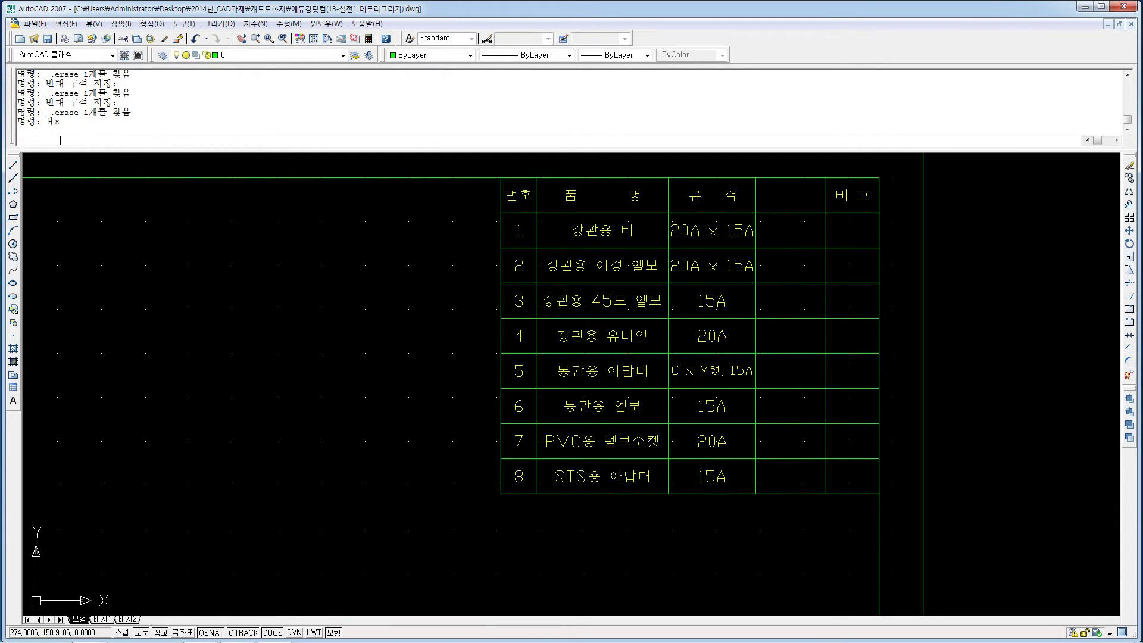
Offset the remark column's left border 8 units toward the specification column to split the empty column in two.
{"action": "type", "text": "o"}
{"action": "key", "text": "Return"}
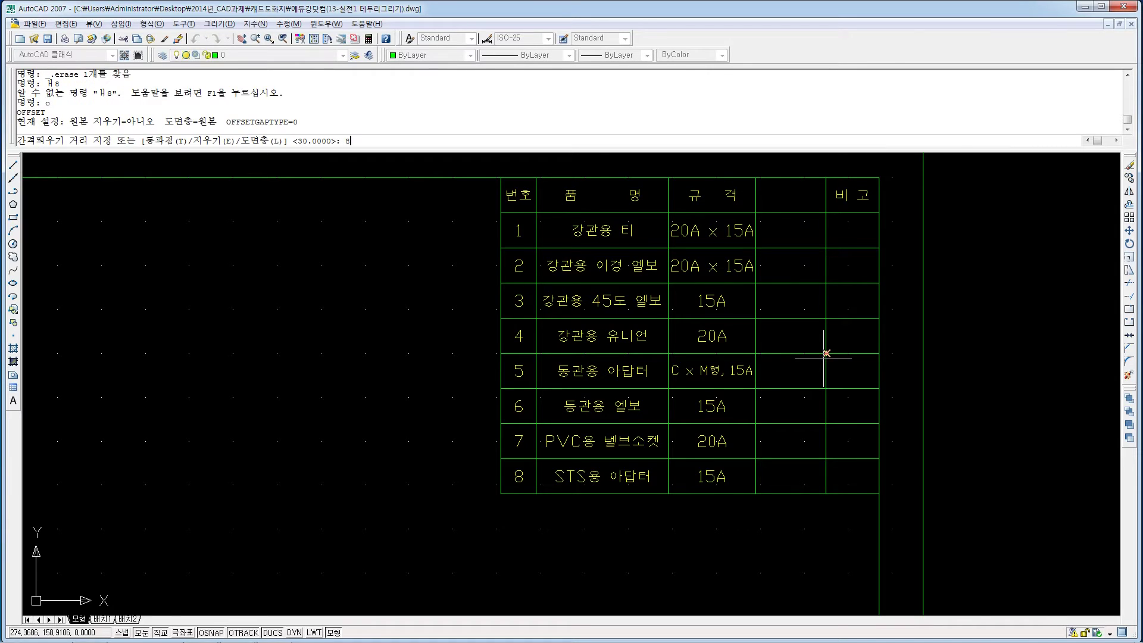
{"action": "type", "text": "8"}
{"action": "key", "text": "Return"}
{"action": "left_click", "coordinate": [828, 301]}
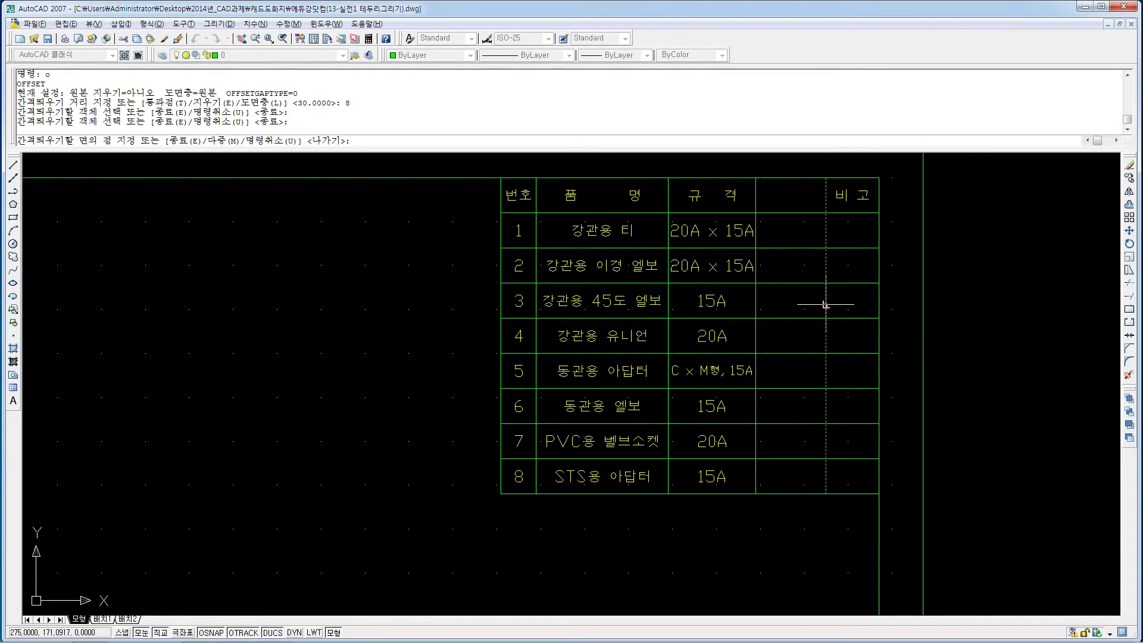
{"action": "left_click", "coordinate": [756, 304]}
{"action": "key", "text": "Escape"}
{"action": "key", "text": "Escape"}
{"action": "key", "text": "Escape"}
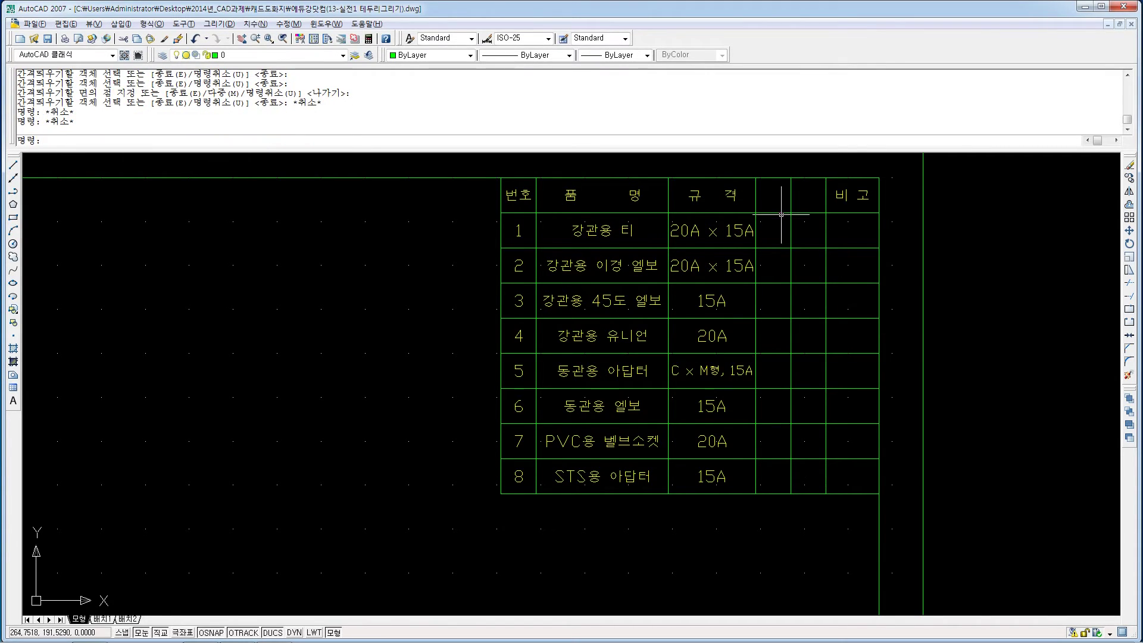
{"action": "type", "text": "t"}
{"action": "key", "text": "Return"}
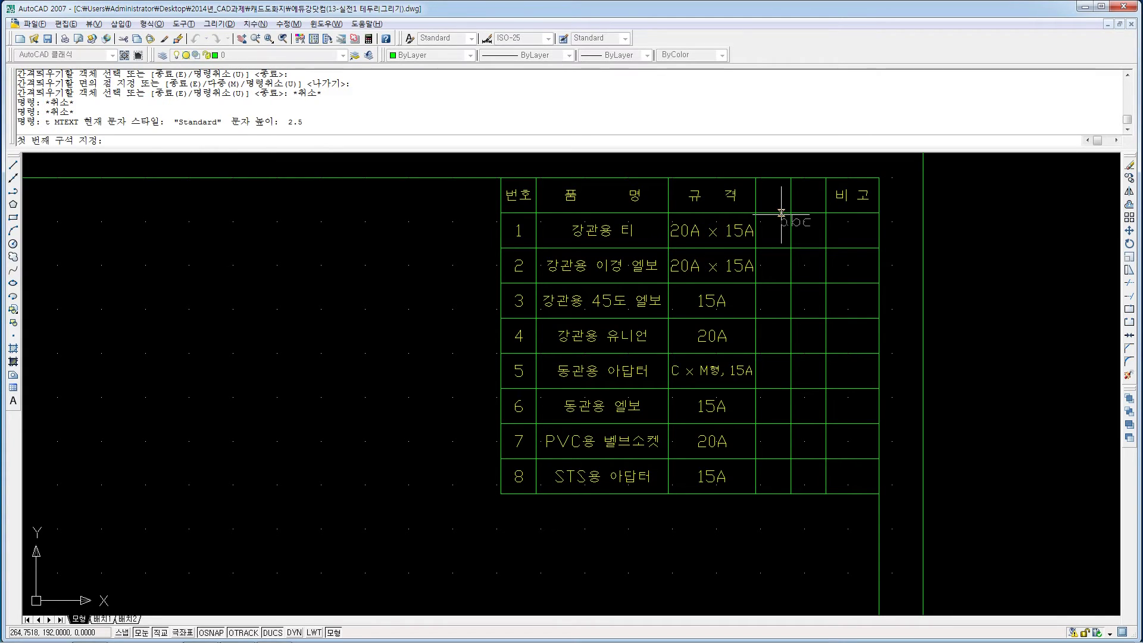
{"action": "left_click", "coordinate": [756, 177]}
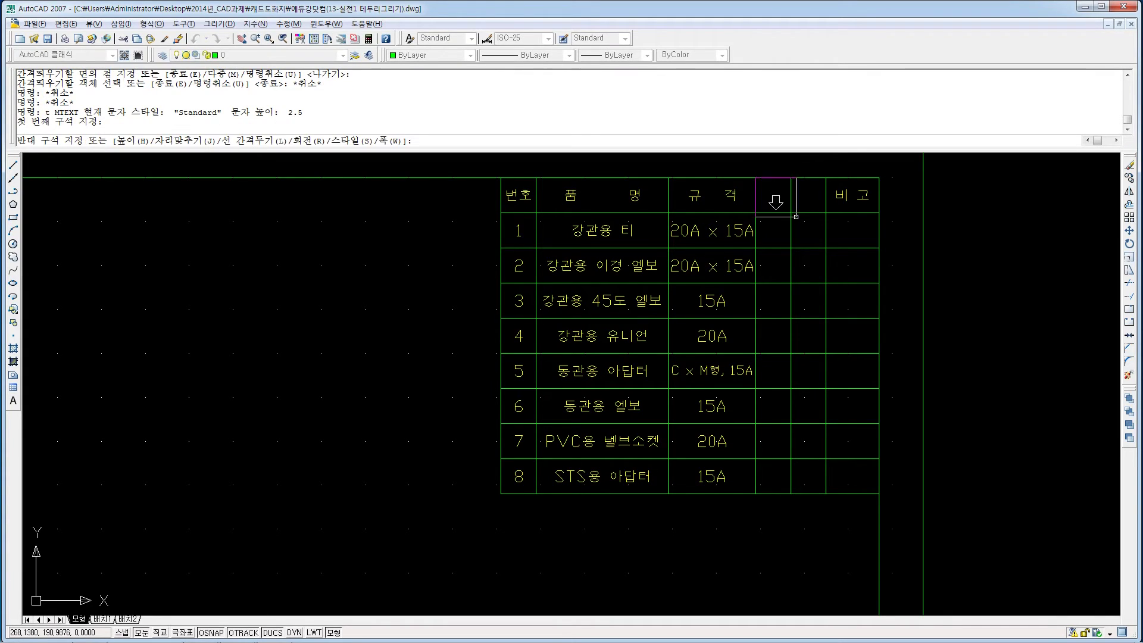
{"action": "left_click", "coordinate": [790, 213]}
{"action": "key", "text": "Escape"}
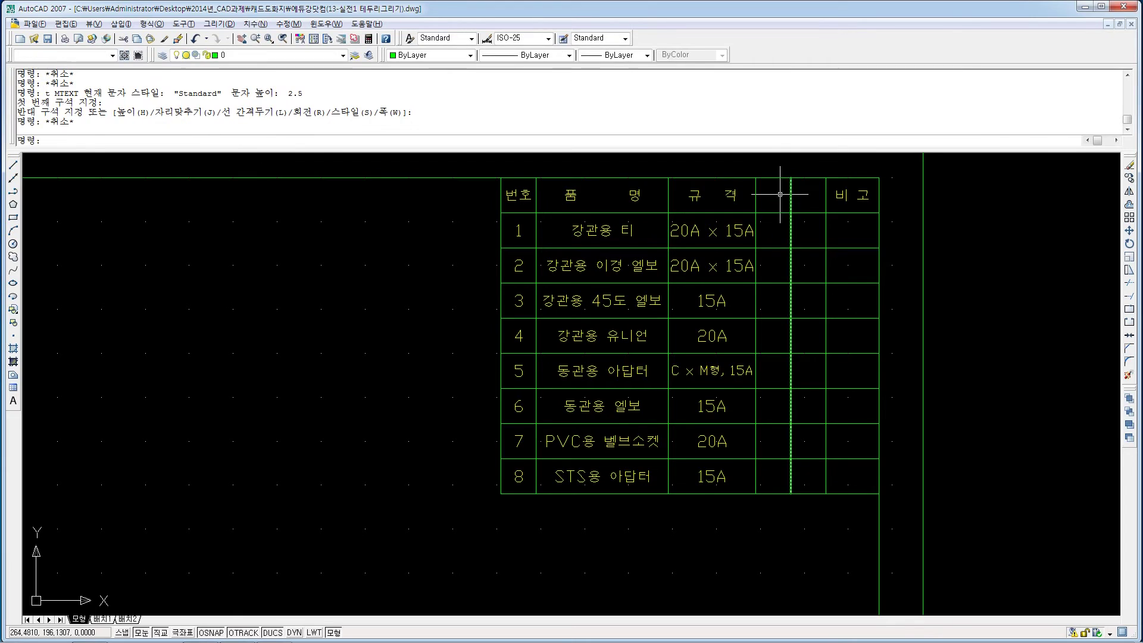
Add the multiline text header 단위 in the empty cell beside 규격, centred both ways and coloured yellow.
{"action": "type", "text": "t"}
{"action": "key", "text": "Return"}
{"action": "left_click", "coordinate": [753, 178]}
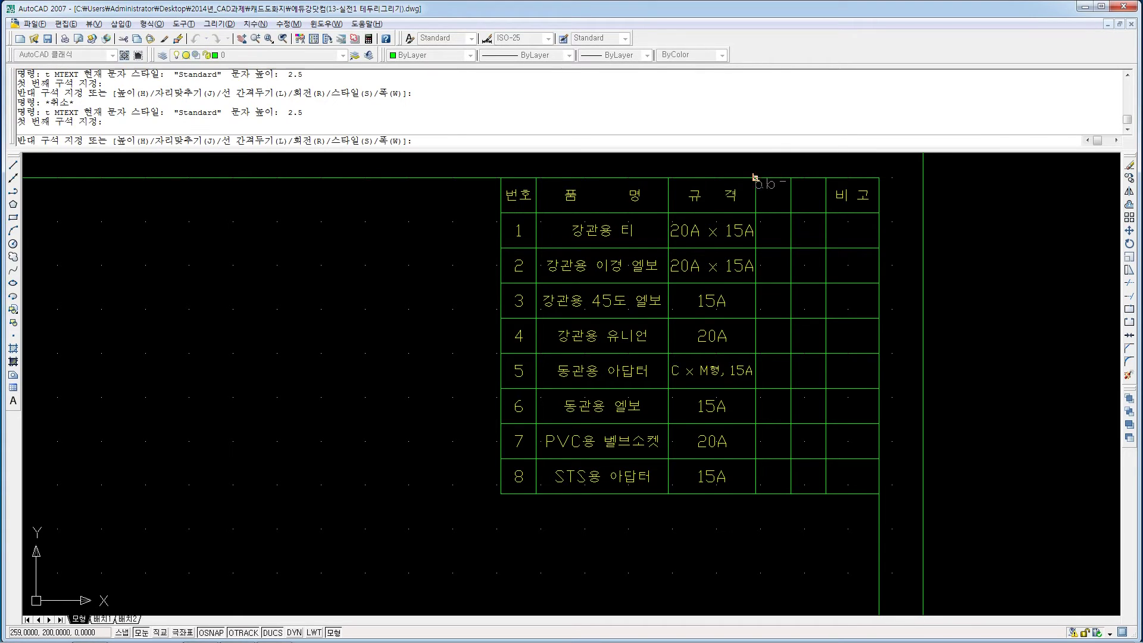
{"action": "left_click", "coordinate": [790, 212]}
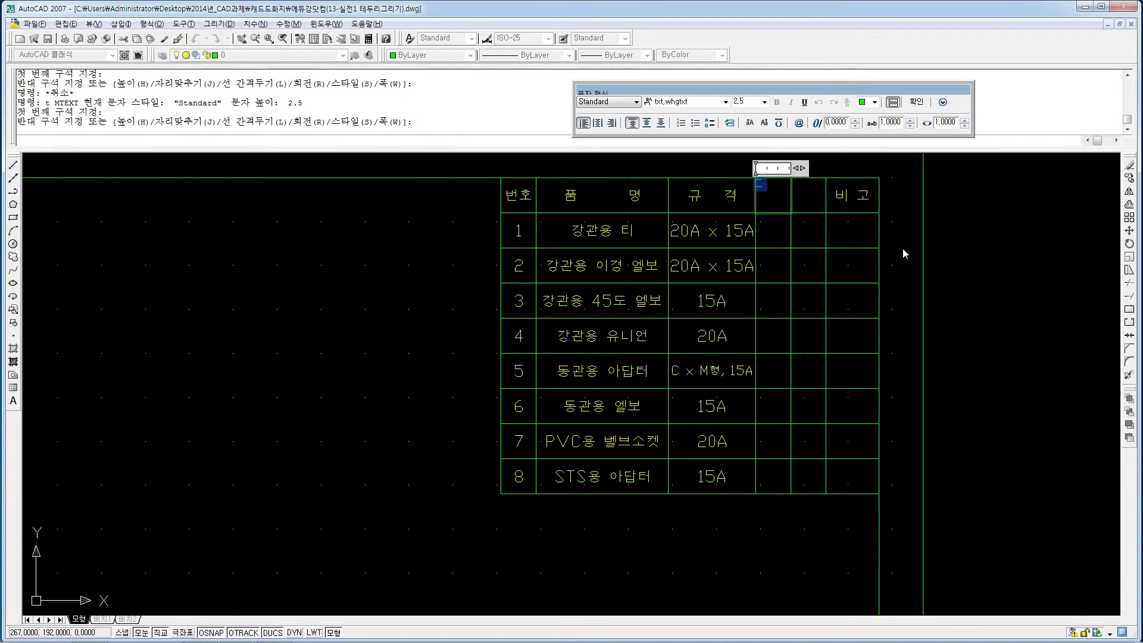
{"action": "type", "text": "단위"}
{"action": "left_click", "coordinate": [647, 123]}
{"action": "left_click", "coordinate": [597, 123]}
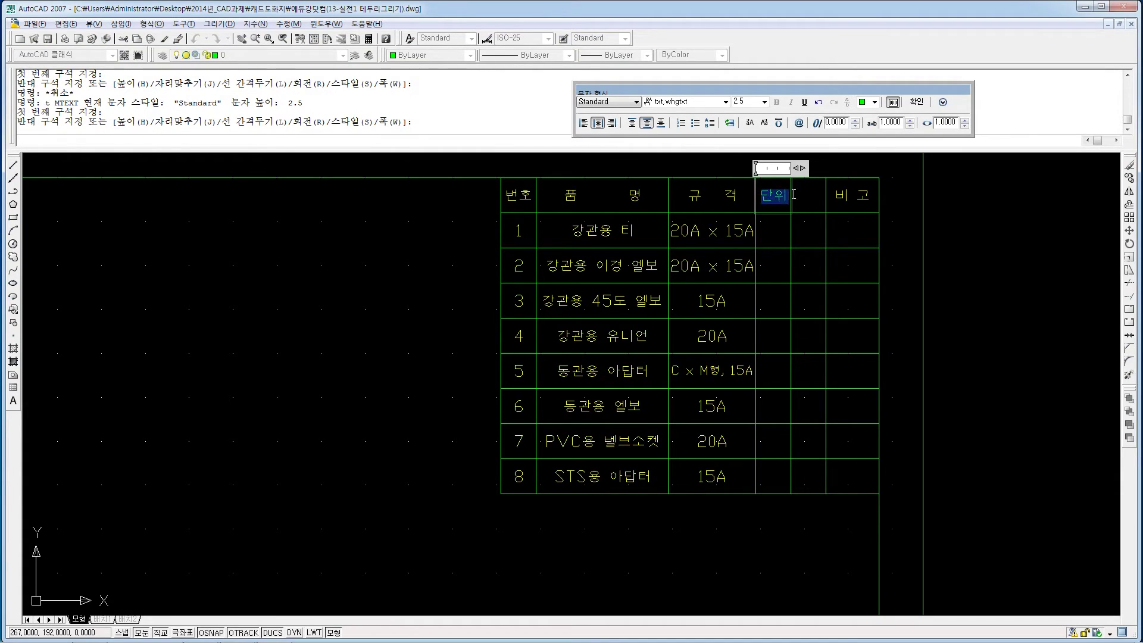
{"action": "left_click", "coordinate": [873, 103]}
{"action": "left_click", "coordinate": [869, 140]}
Stretch the 단위 text frame so its corners match the corners of its header cell.
{"action": "left_click", "coordinate": [791, 200]}
{"action": "left_click", "coordinate": [789, 199]}
{"action": "left_click", "coordinate": [791, 200]}
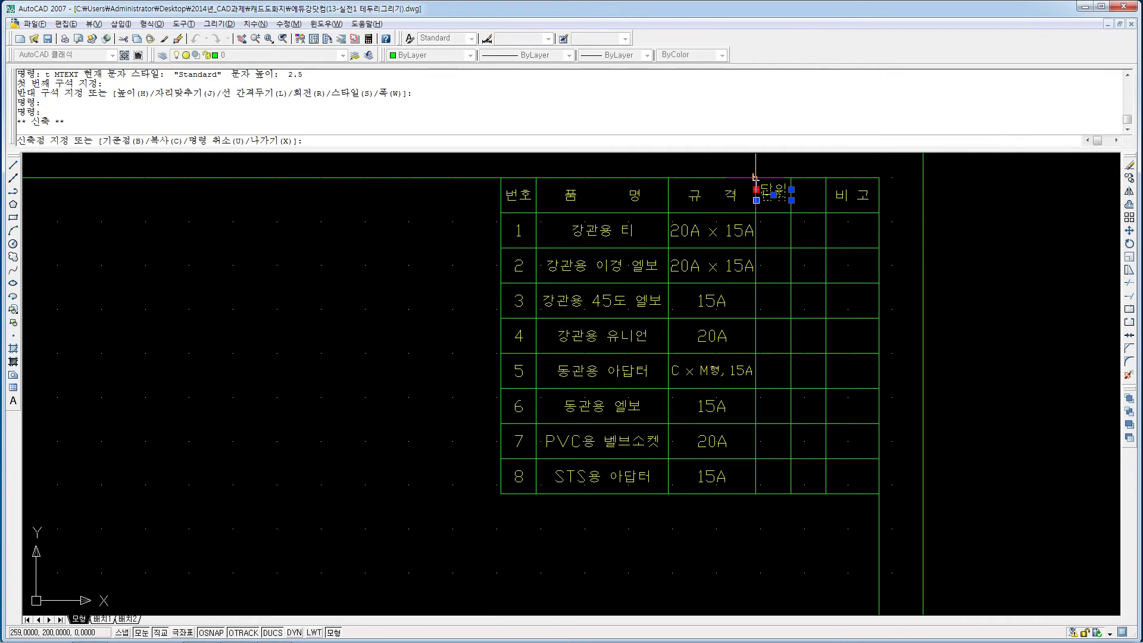
{"action": "left_click", "coordinate": [791, 200]}
{"action": "left_click", "coordinate": [791, 213]}
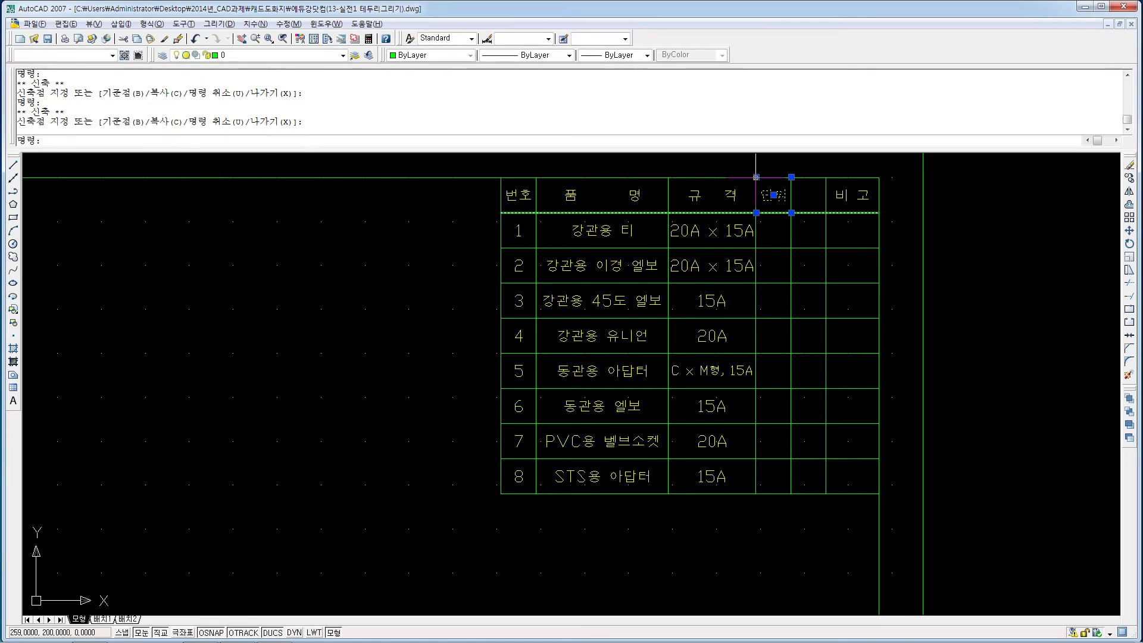
{"action": "key", "text": "Escape"}
{"action": "key", "text": "Escape"}
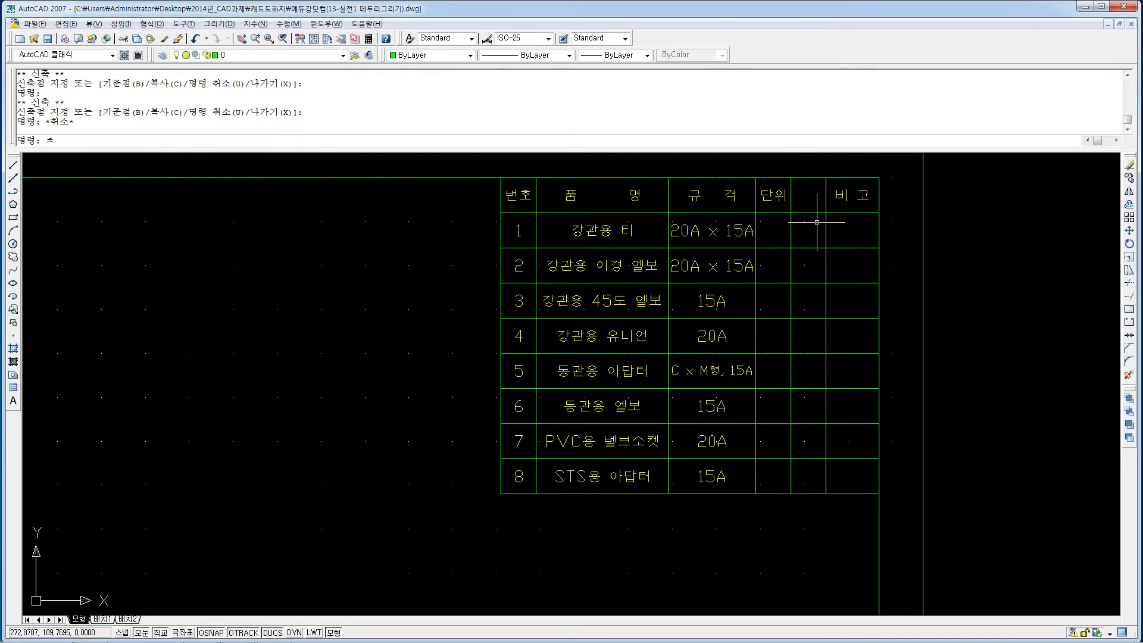
Copy the 단위 header text into the row 1 cell directly below it.
{"action": "type", "text": "co"}
{"action": "key", "text": "Return"}
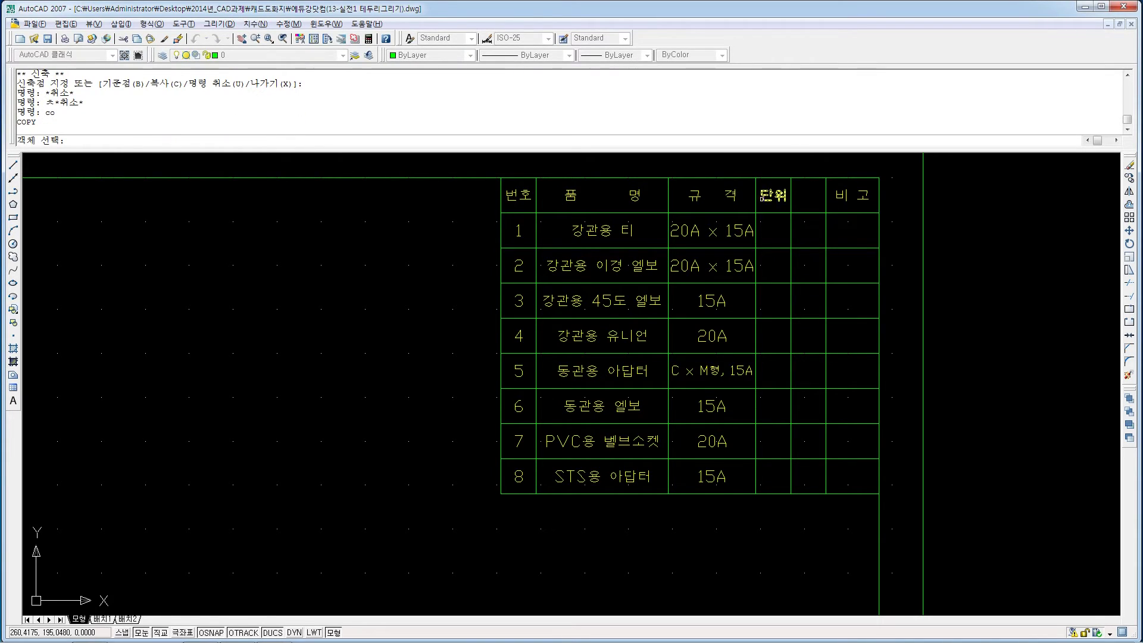
{"action": "left_click", "coordinate": [768, 196]}
{"action": "key", "text": "Return"}
{"action": "left_click", "coordinate": [755, 177]}
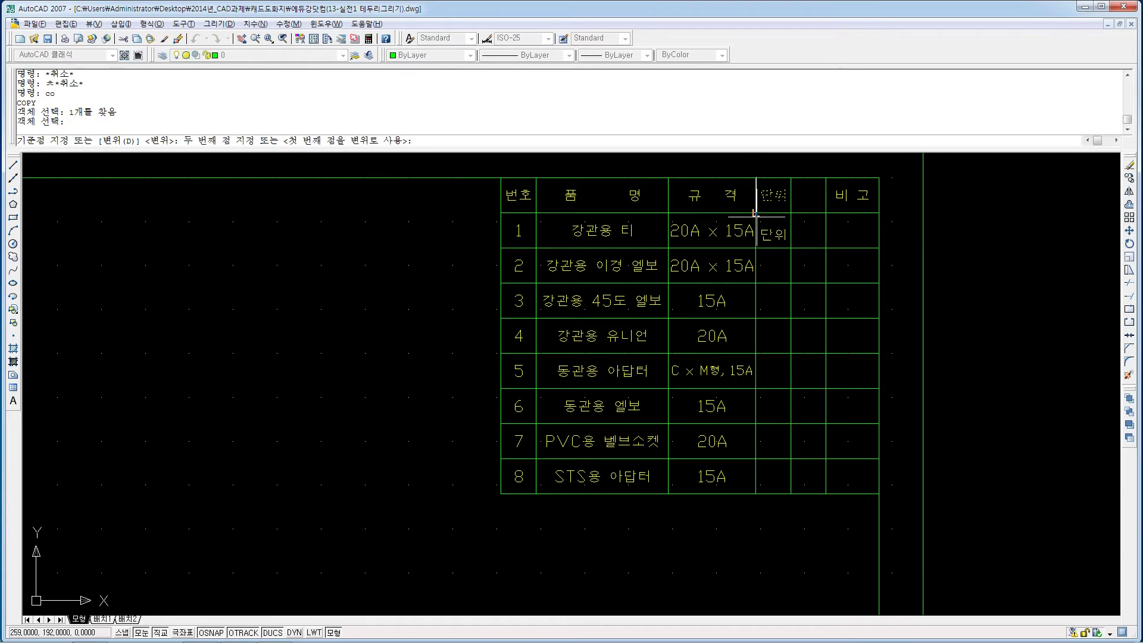
{"action": "left_click", "coordinate": [755, 212]}
{"action": "key", "text": "Escape"}
Change the copied unit text in row 1 to 개.
{"action": "double_click", "coordinate": [772, 231]}
{"action": "left_click_drag", "start_coordinate": [778, 232], "coordinate": [718, 238]}
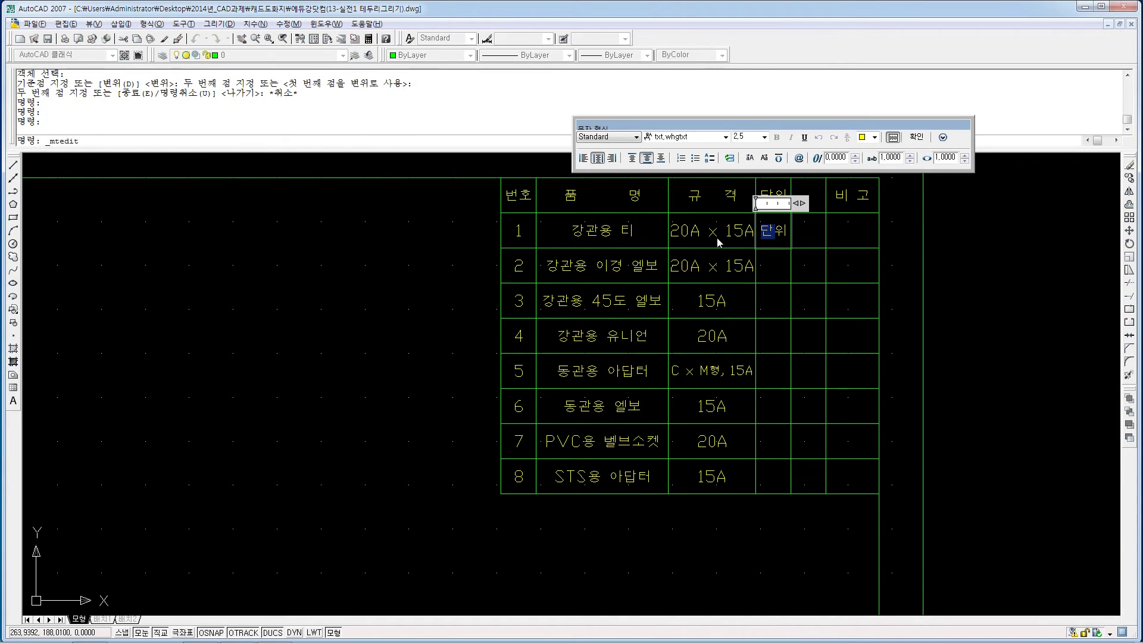
{"action": "key", "text": "Return"}
{"action": "type", "text": "개"}
{"action": "left_click", "coordinate": [787, 267]}
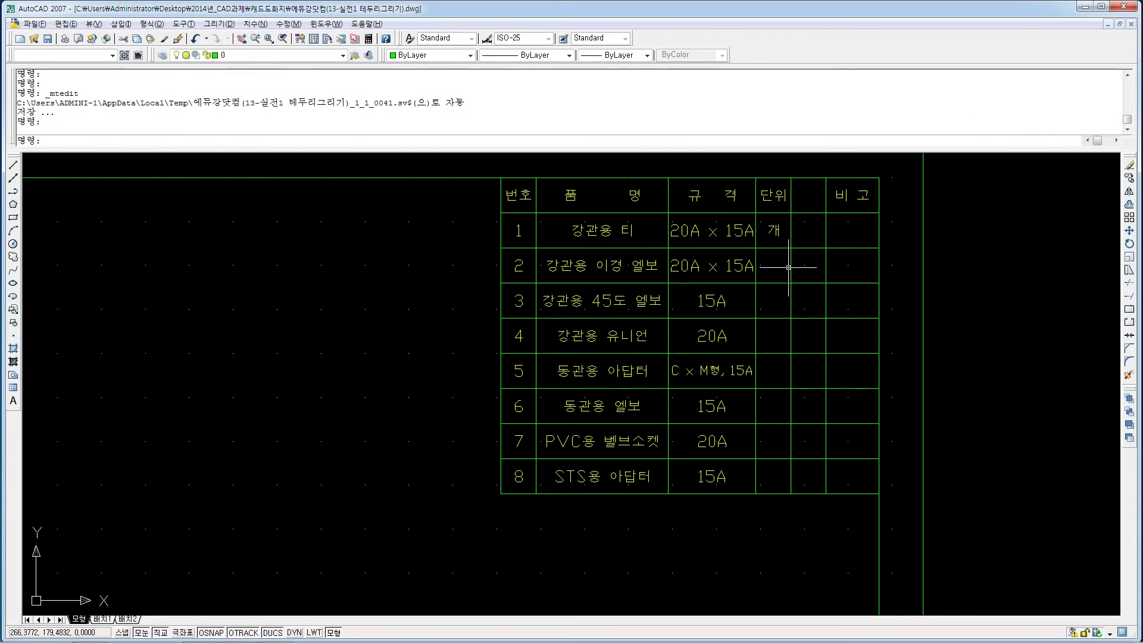
Copy the 개 entry from row 1 into the unit cells of rows 2 to 4.
{"action": "left_click", "coordinate": [781, 231]}
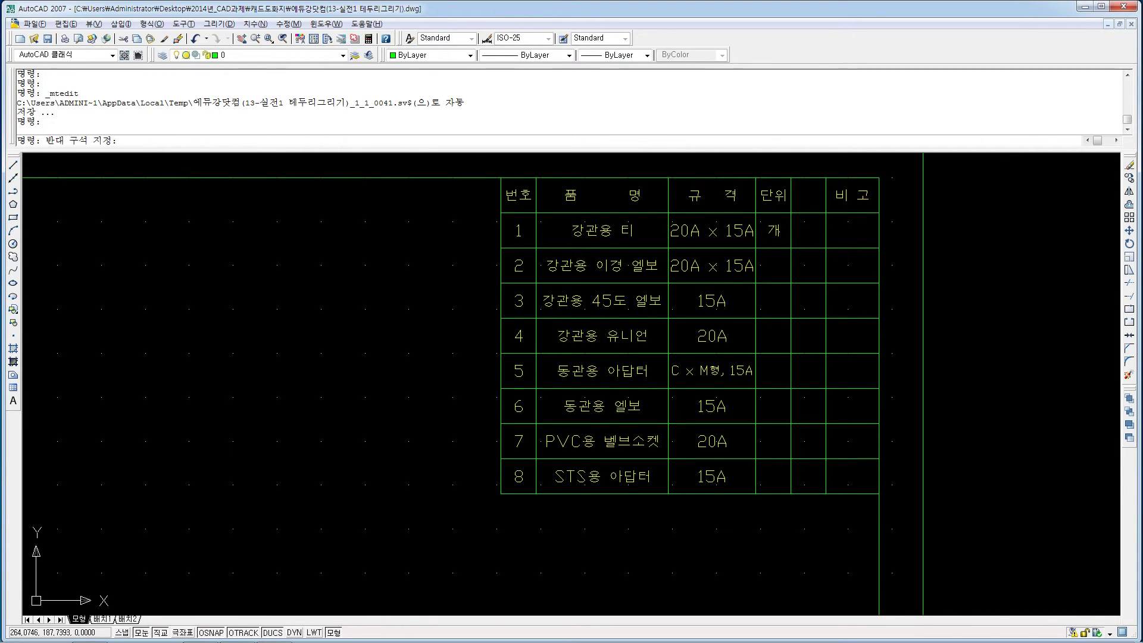
{"action": "key", "text": "Escape"}
{"action": "type", "text": "ㅊ"}
{"action": "key", "text": "Escape"}
{"action": "type", "text": "co"}
{"action": "key", "text": "Return"}
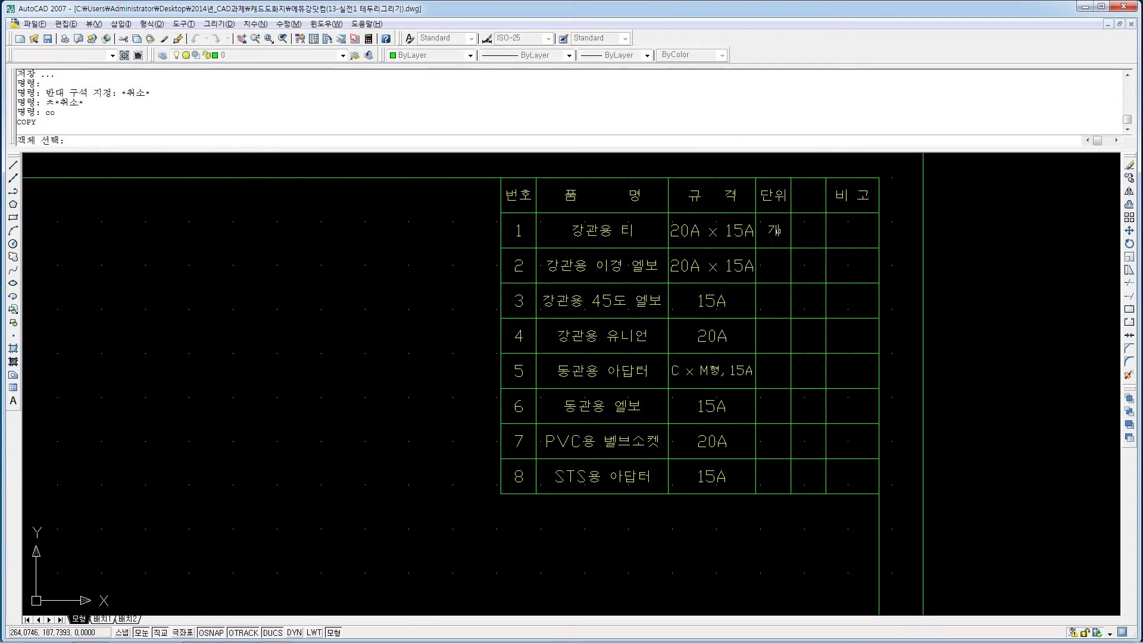
{"action": "left_click", "coordinate": [774, 230]}
{"action": "key", "text": "Return"}
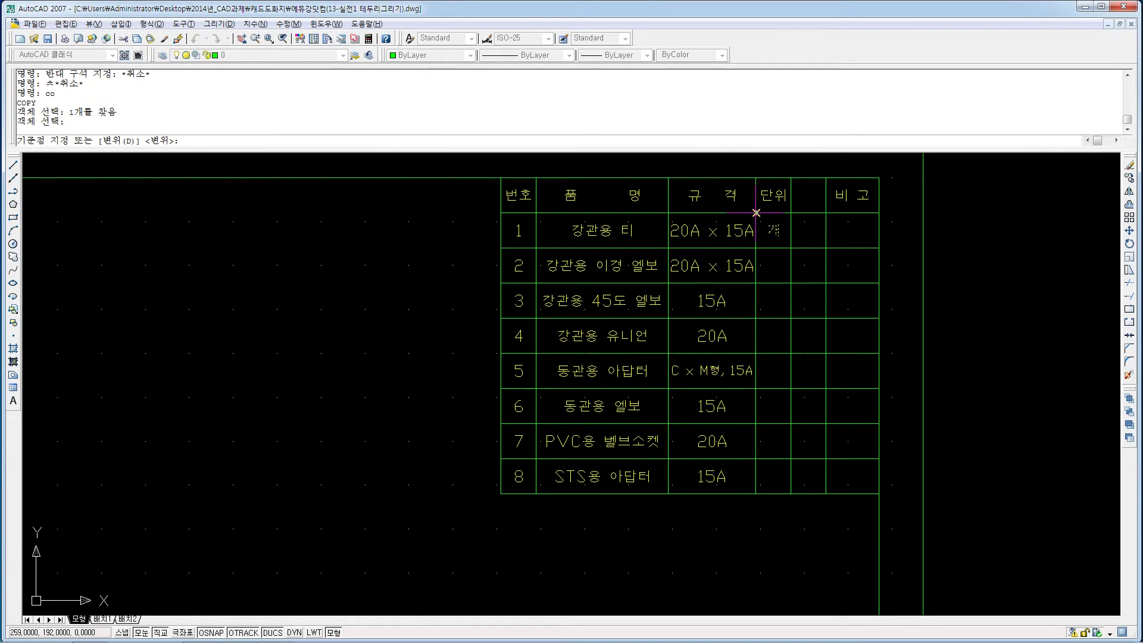
{"action": "left_click", "coordinate": [755, 213]}
{"action": "left_click", "coordinate": [756, 248]}
{"action": "left_click", "coordinate": [755, 283]}
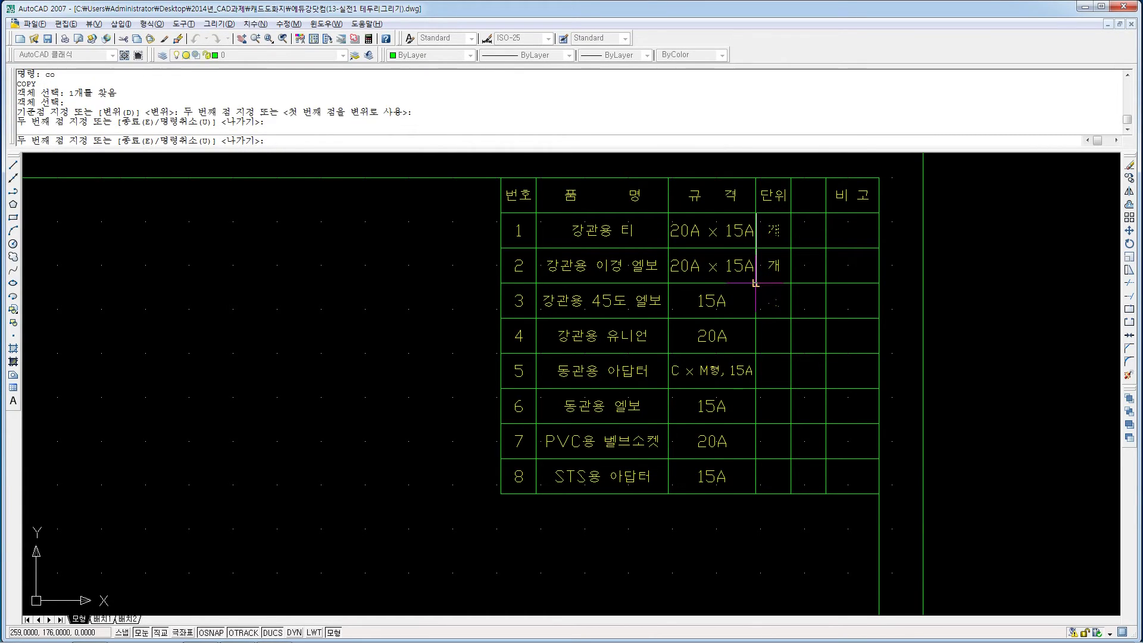
{"action": "left_click", "coordinate": [755, 318]}
Place further copies of 개 in the unit cells of rows 5 to 8.
{"action": "left_click", "coordinate": [755, 353]}
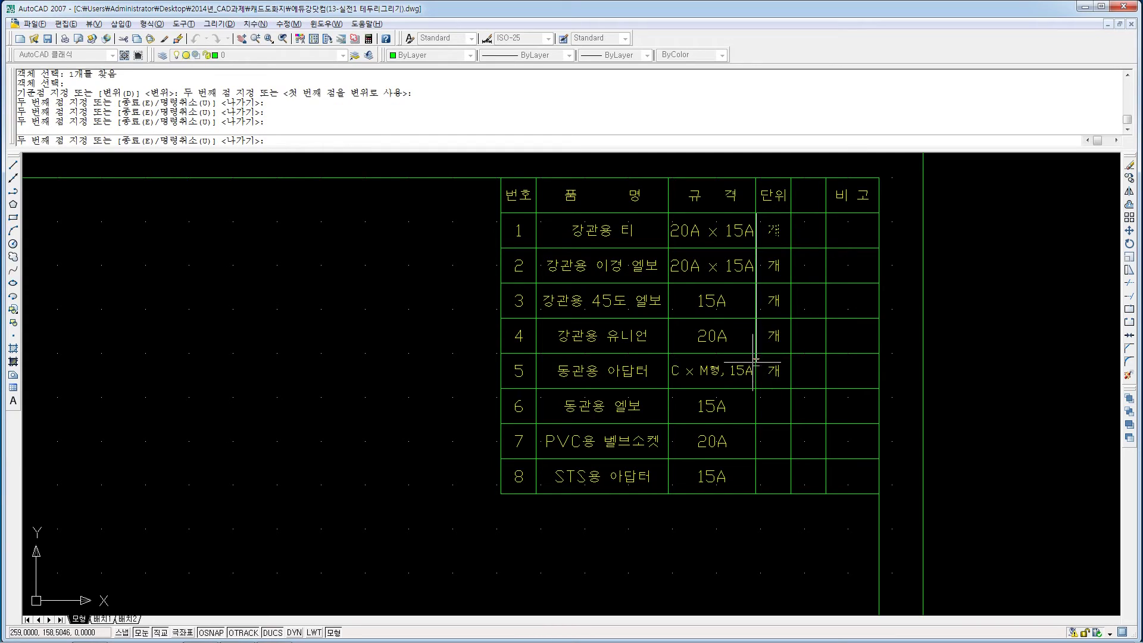
{"action": "left_click", "coordinate": [756, 388]}
{"action": "left_click", "coordinate": [756, 426]}
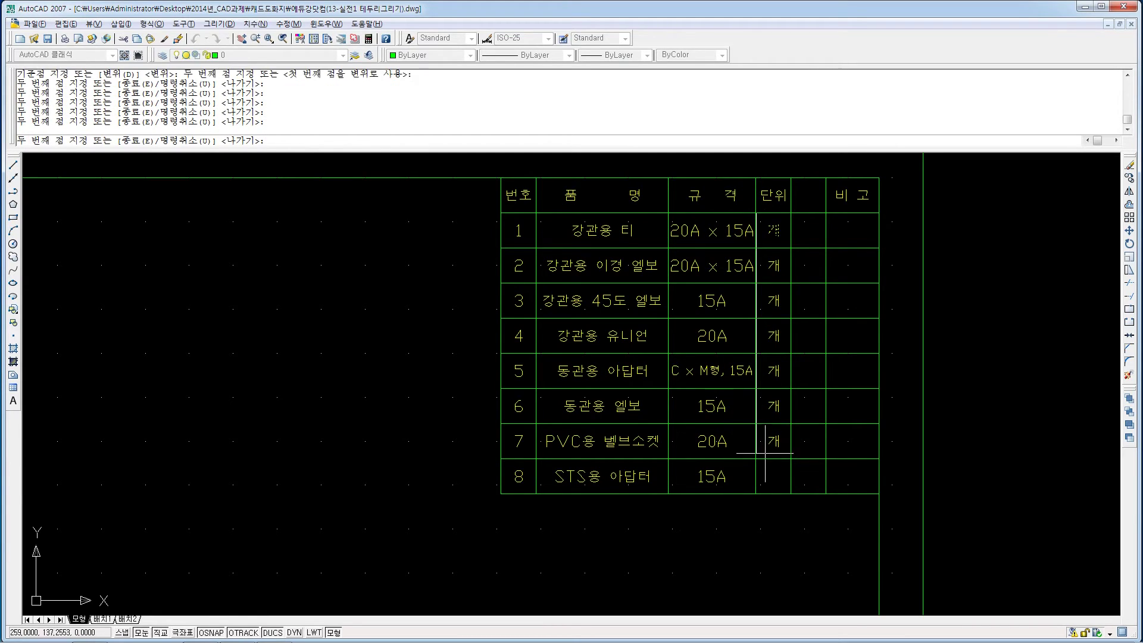
{"action": "left_click", "coordinate": [756, 462]}
{"action": "key", "text": "Escape"}
{"action": "key", "text": "Escape"}
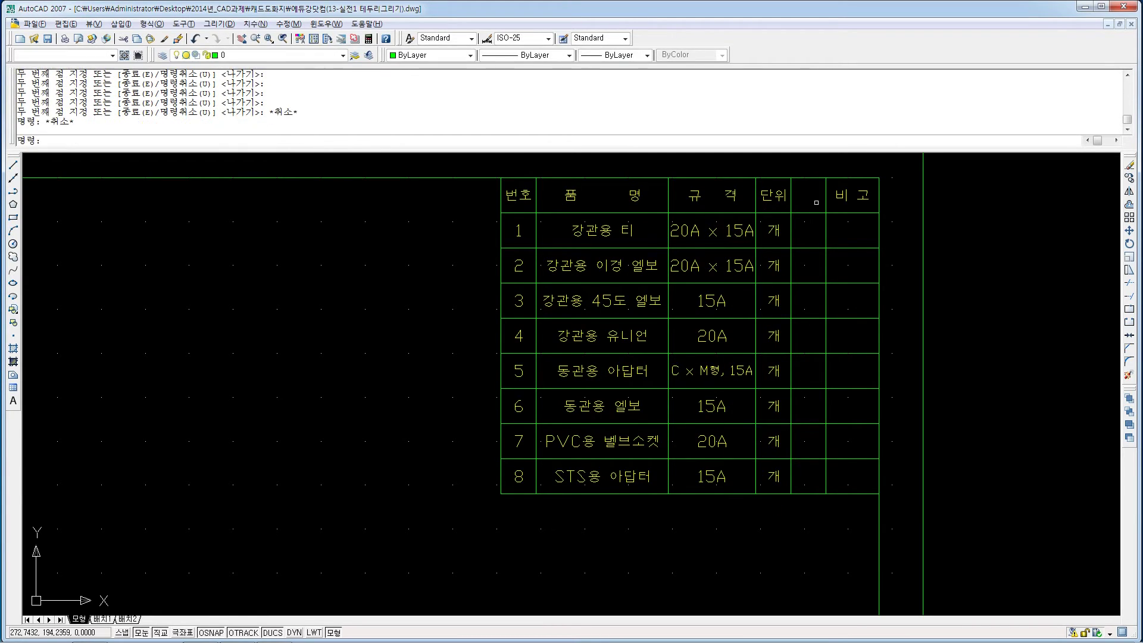
Add the multiline text header 수량 in the empty cell beside 단위, coloured yellow and centred both ways.
{"action": "type", "text": "t"}
{"action": "key", "text": "Return"}
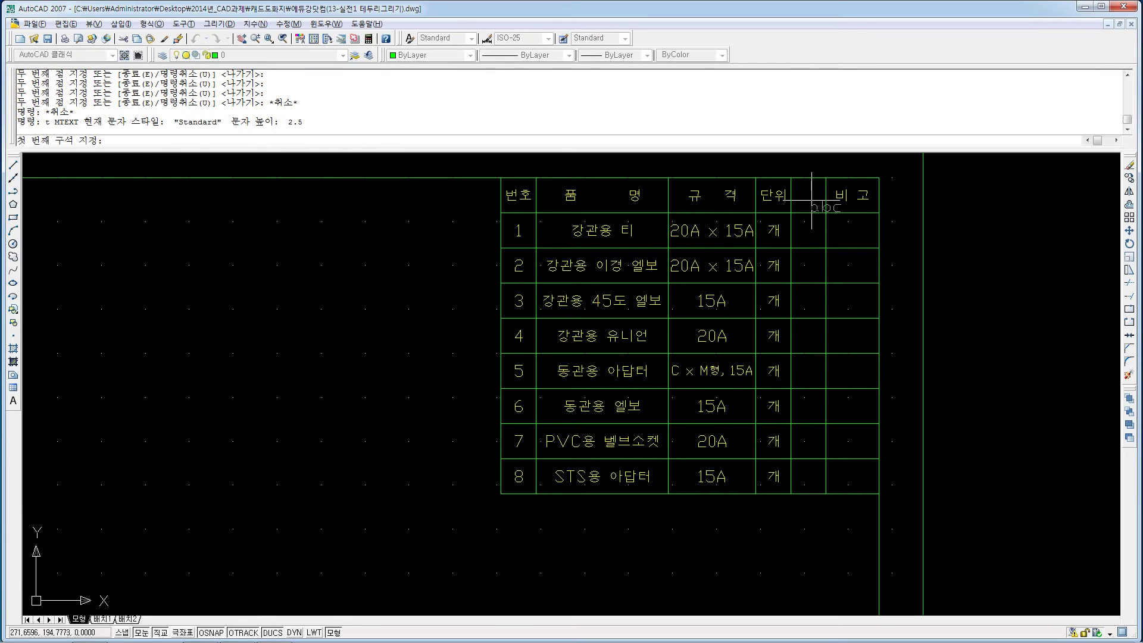
{"action": "left_click", "coordinate": [791, 177]}
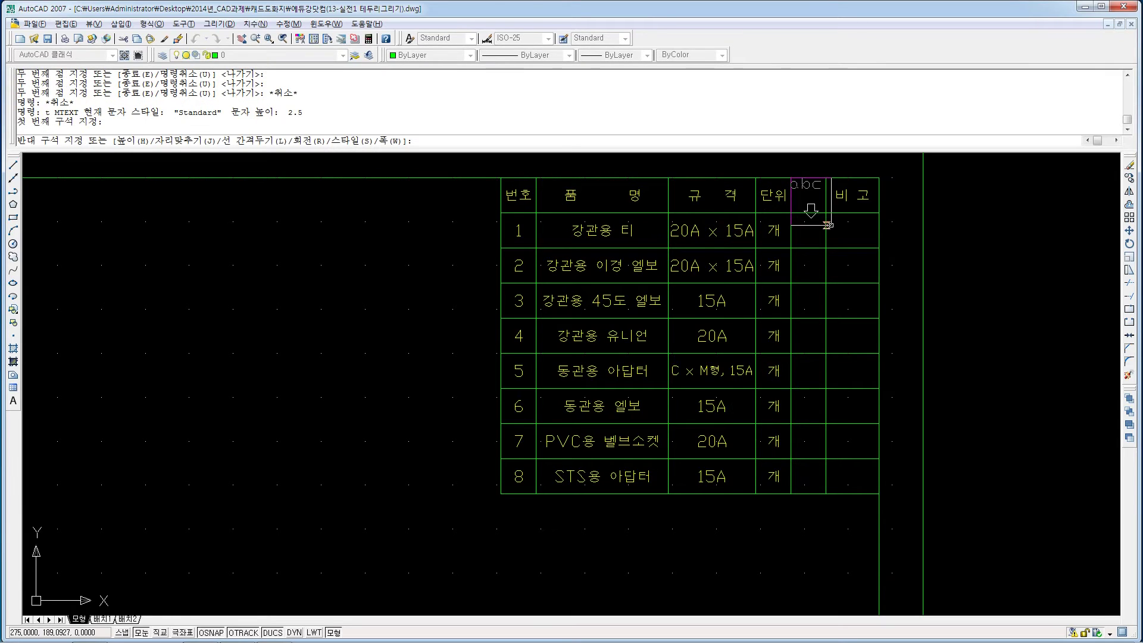
{"action": "left_click", "coordinate": [823, 220]}
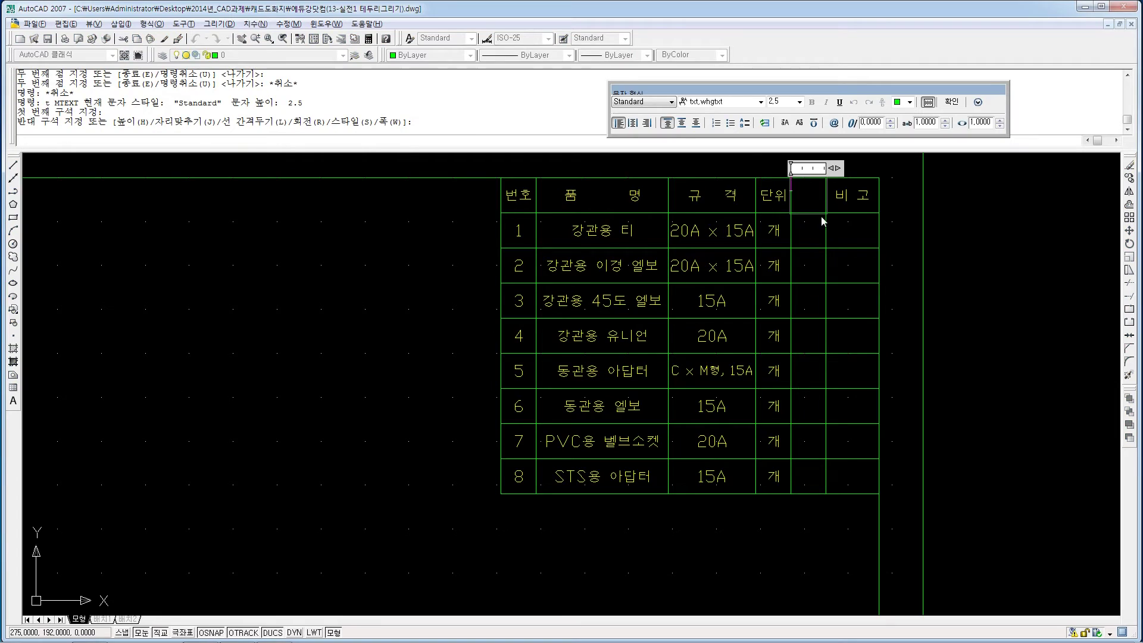
{"action": "type", "text": "수량"}
{"action": "key", "text": "ctrl+a"}
{"action": "left_click", "coordinate": [910, 102]}
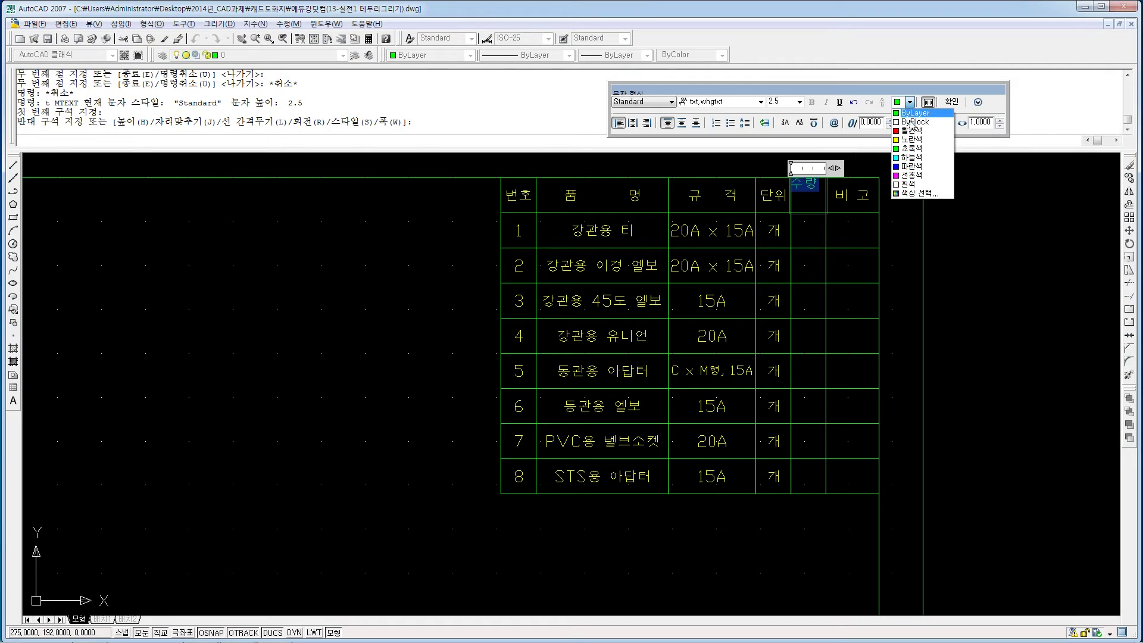
{"action": "left_click", "coordinate": [919, 138]}
{"action": "left_click", "coordinate": [681, 123]}
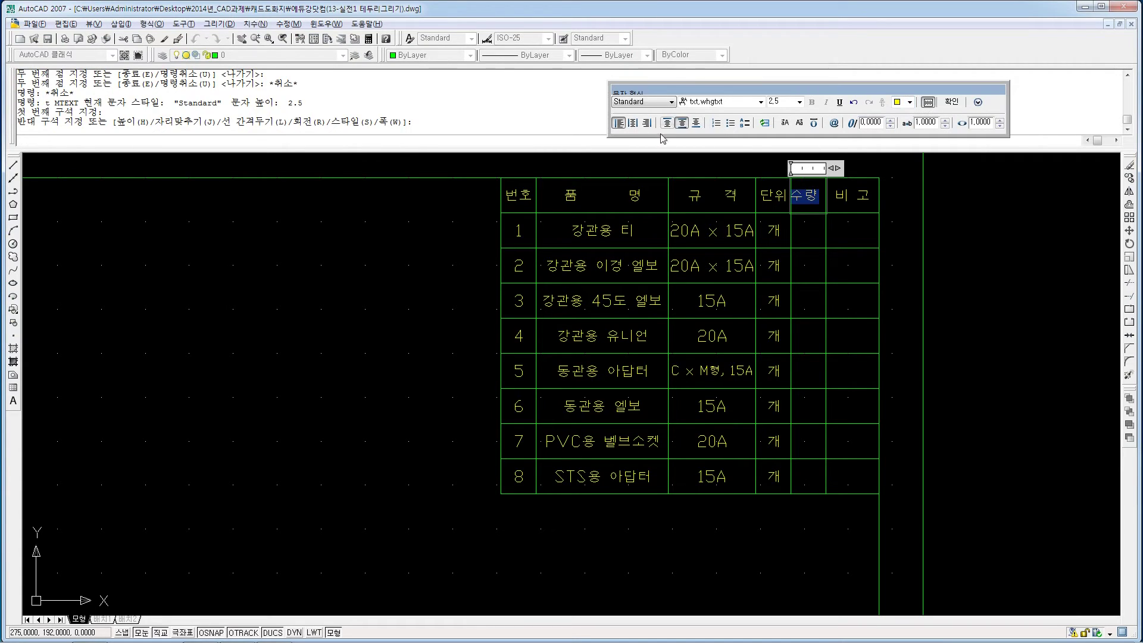
{"action": "left_click", "coordinate": [633, 123]}
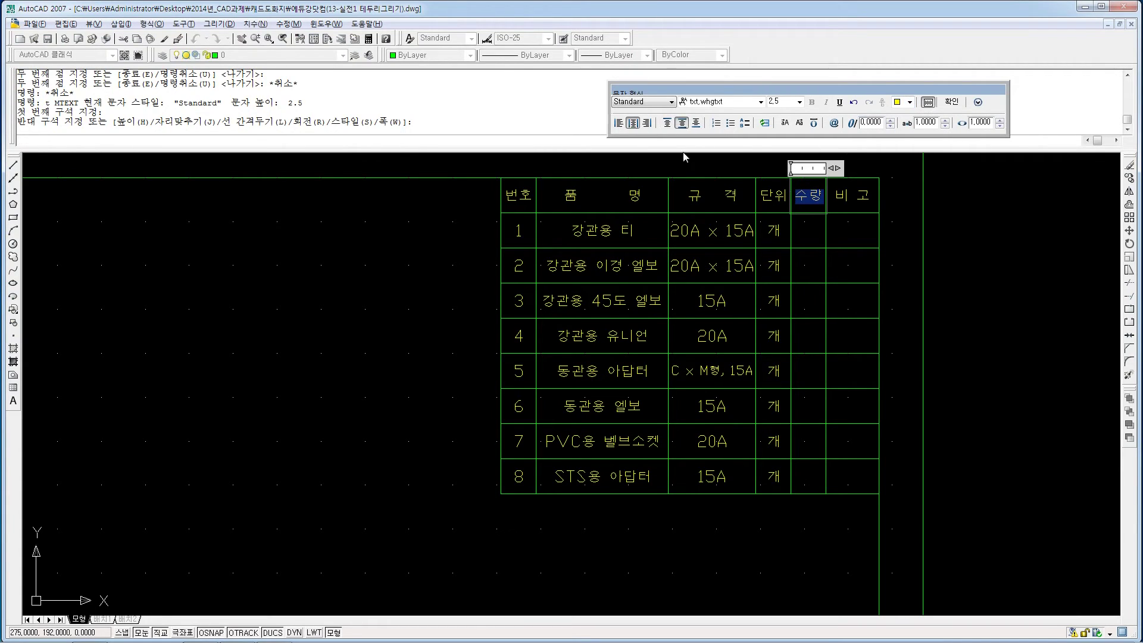
{"action": "left_click", "coordinate": [795, 237]}
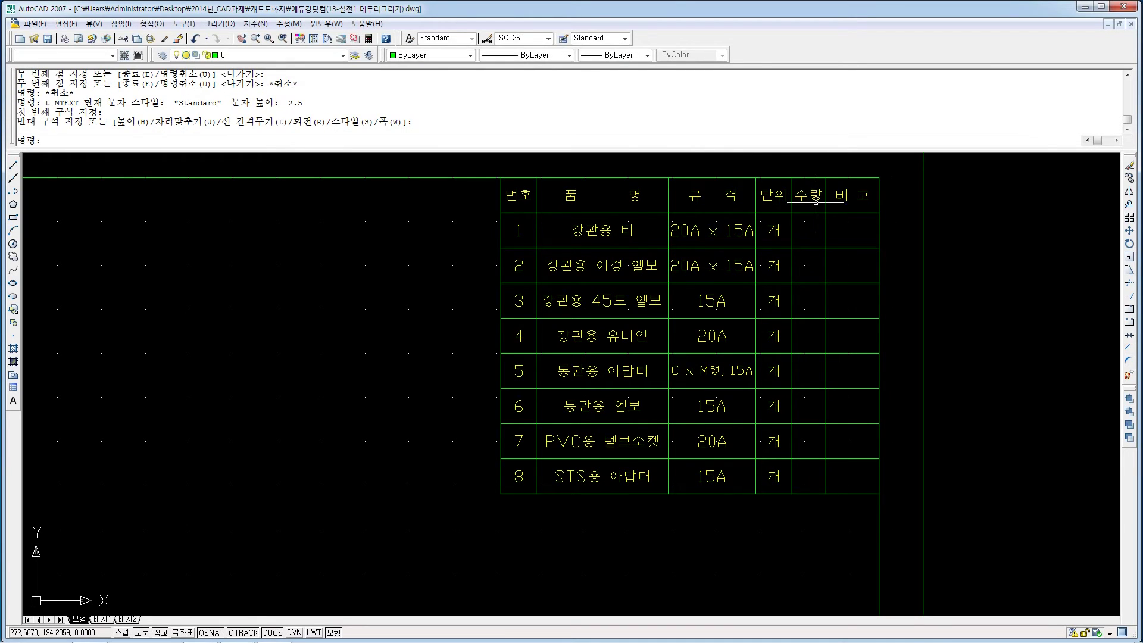
Stretch the 수량 text frame to the corners of its header cell.
{"action": "left_click", "coordinate": [817, 195]}
{"action": "left_click", "coordinate": [808, 195]}
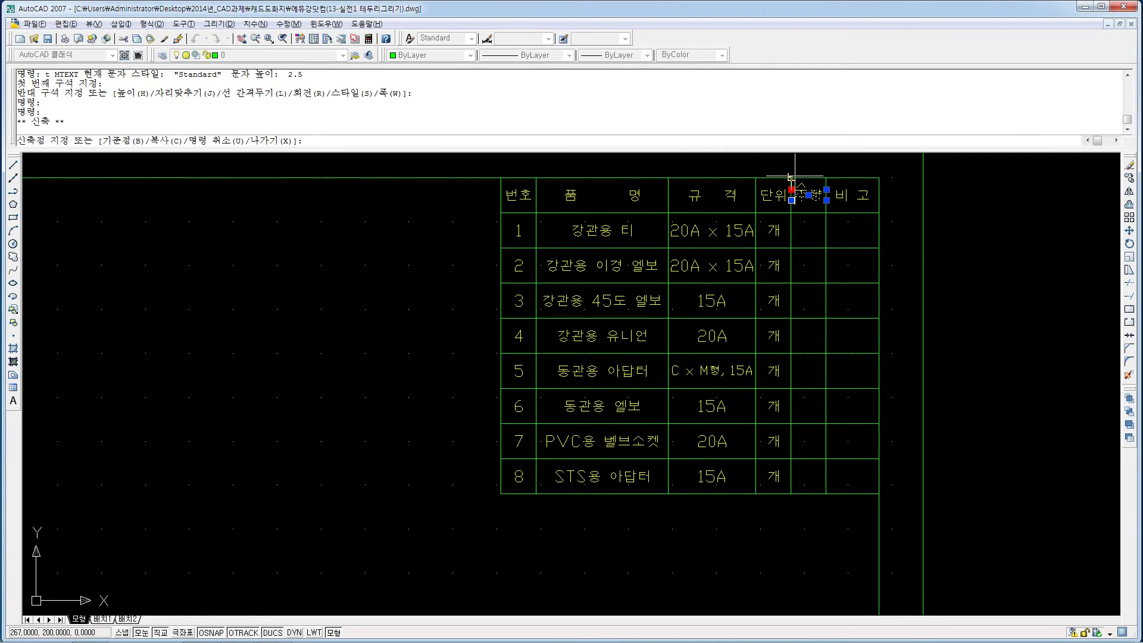
{"action": "left_click", "coordinate": [827, 200]}
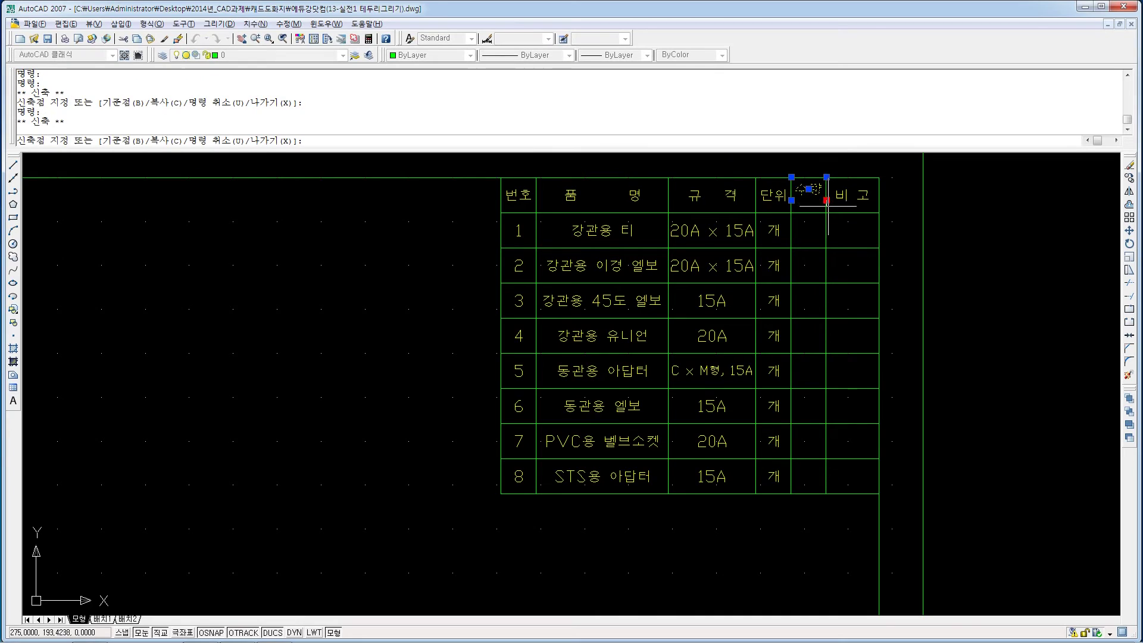
{"action": "left_click", "coordinate": [826, 212]}
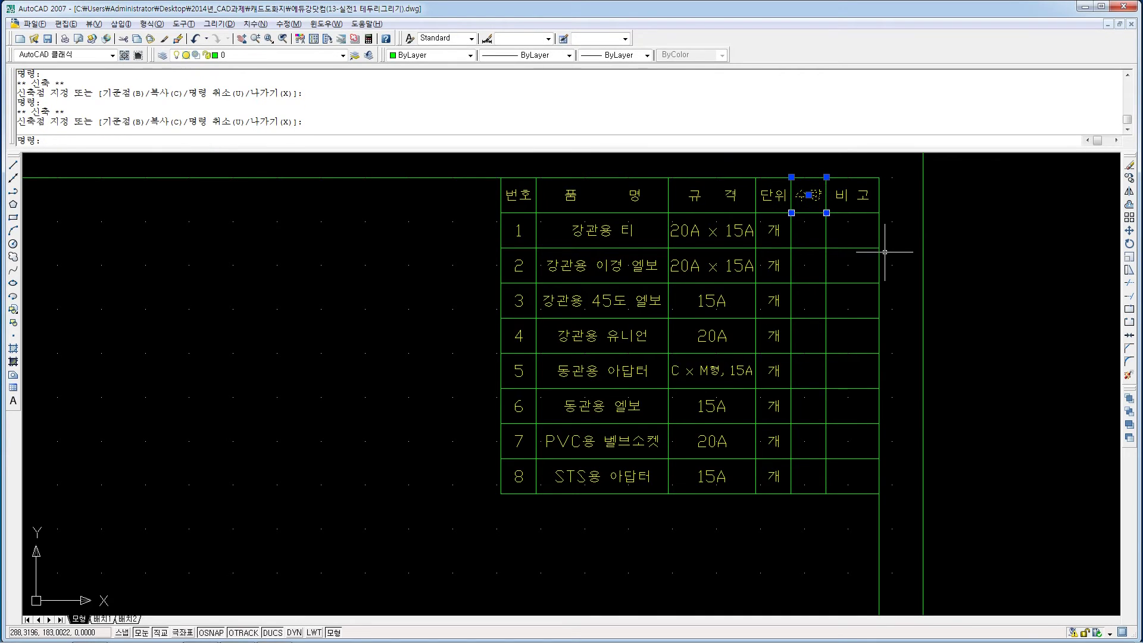
{"action": "left_click", "coordinate": [885, 252]}
{"action": "key", "text": "Escape"}
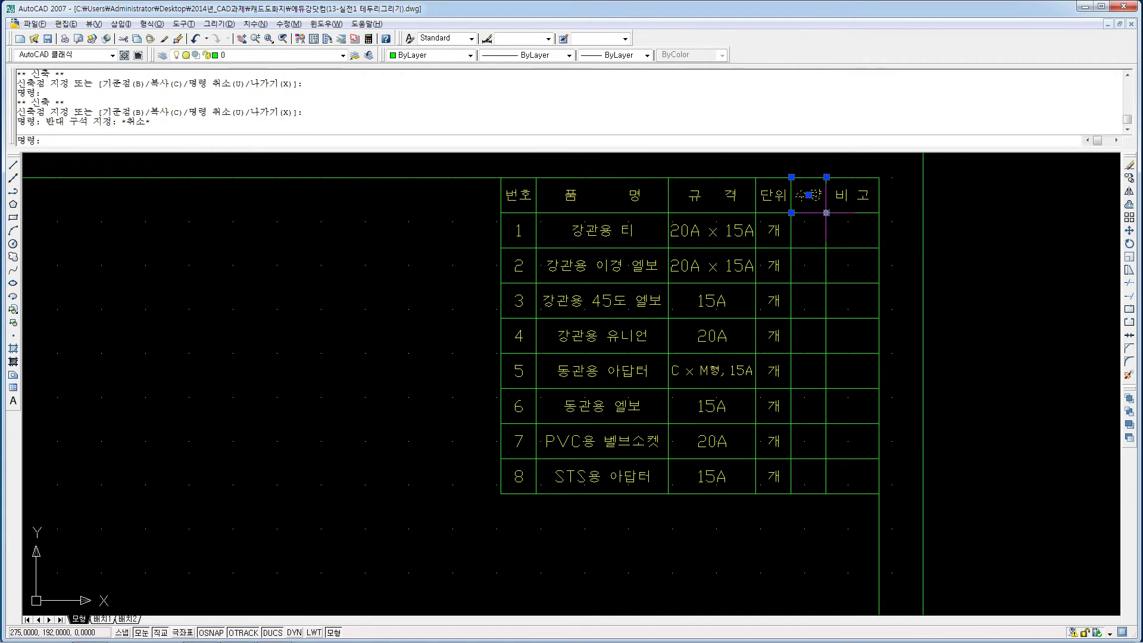
{"action": "left_click", "coordinate": [826, 213]}
{"action": "key", "text": "Escape"}
{"action": "key", "text": "Escape"}
{"action": "key", "text": "Escape"}
{"action": "left_click", "coordinate": [821, 201]}
{"action": "left_click", "coordinate": [815, 193]}
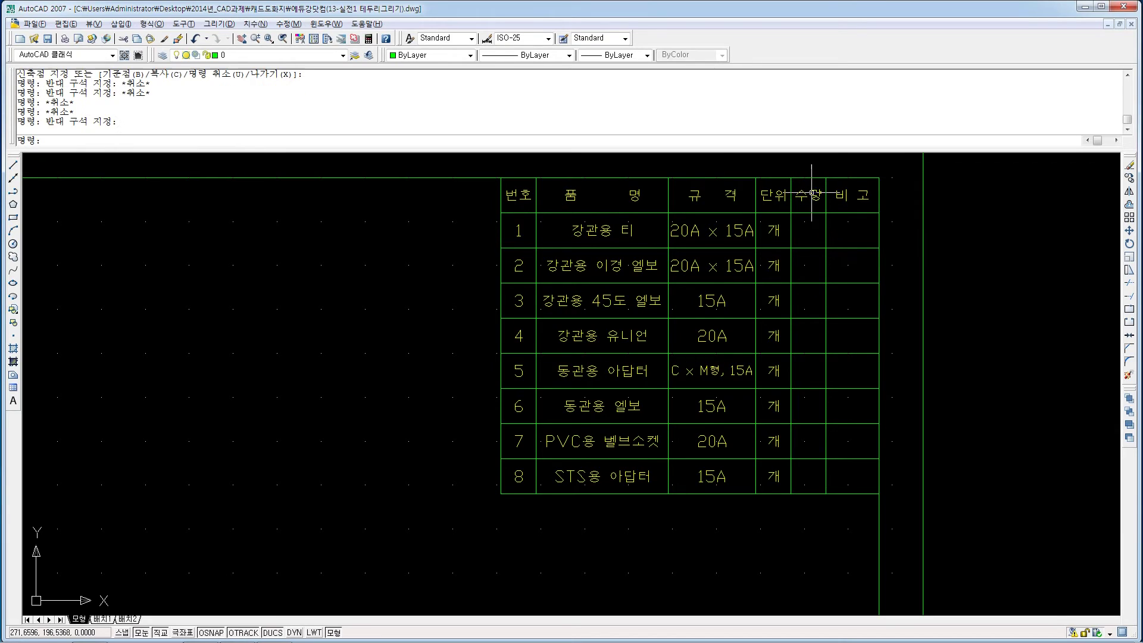
Copy the 수량 header text into the quantity cells of rows 1 to 8.
{"action": "left_click", "coordinate": [817, 192]}
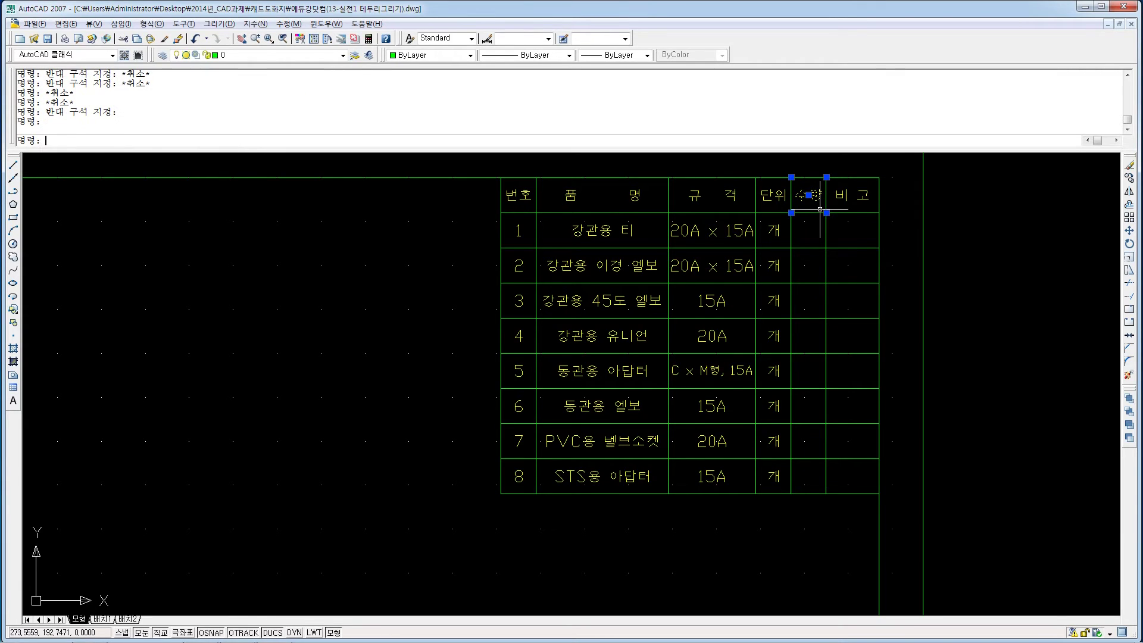
{"action": "key", "text": "Return"}
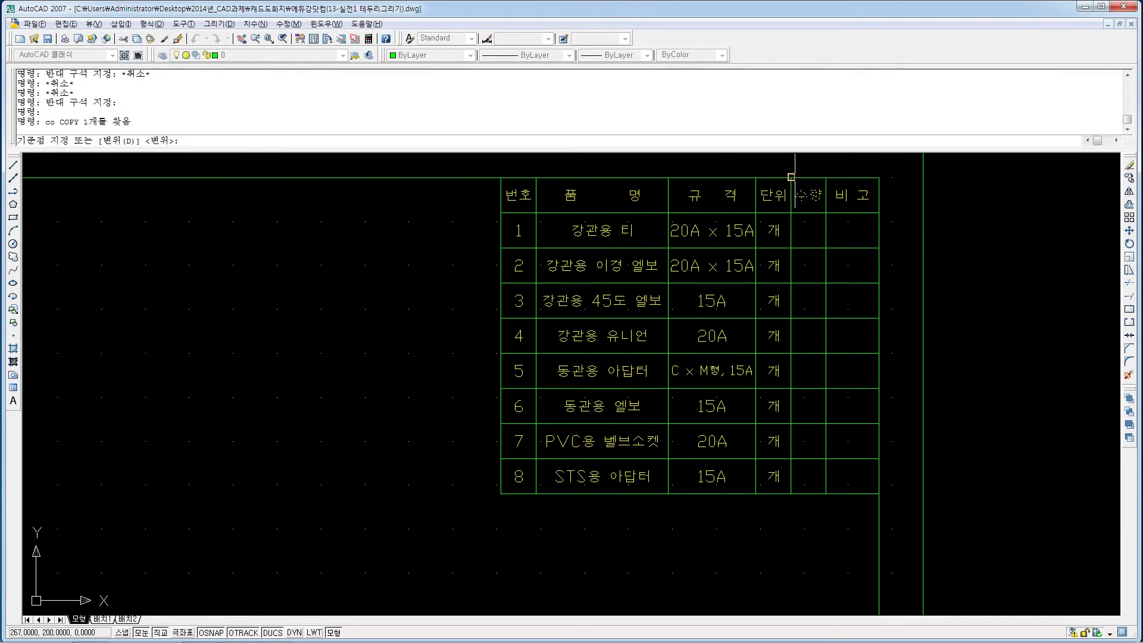
{"action": "left_click", "coordinate": [797, 206]}
{"action": "left_click", "coordinate": [791, 212]}
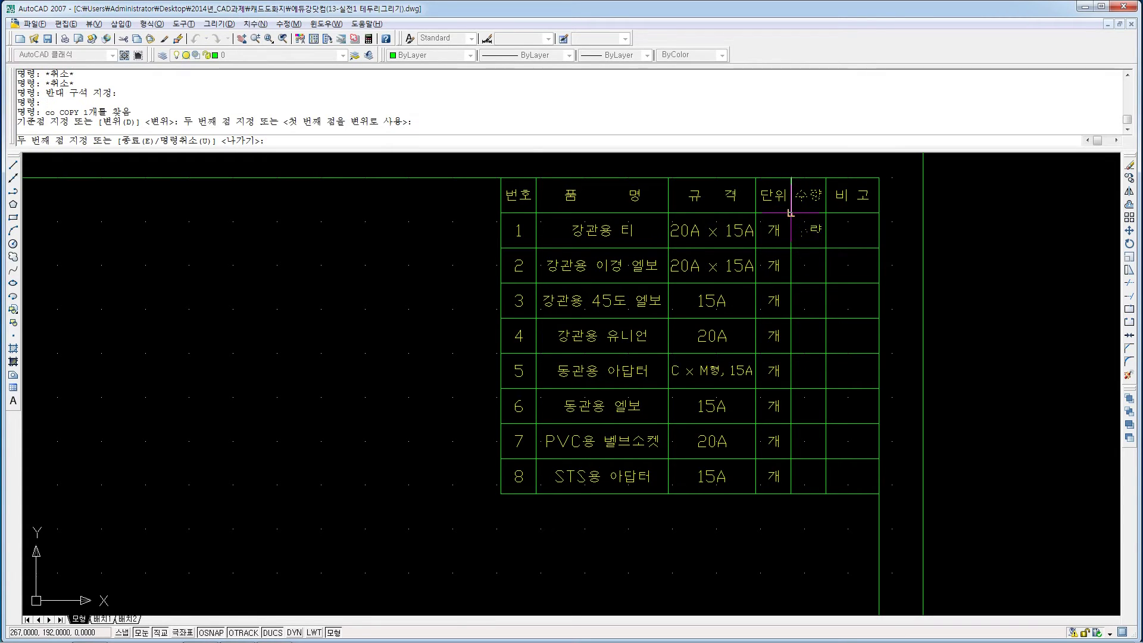
{"action": "left_click", "coordinate": [790, 247]}
{"action": "left_click", "coordinate": [790, 283]}
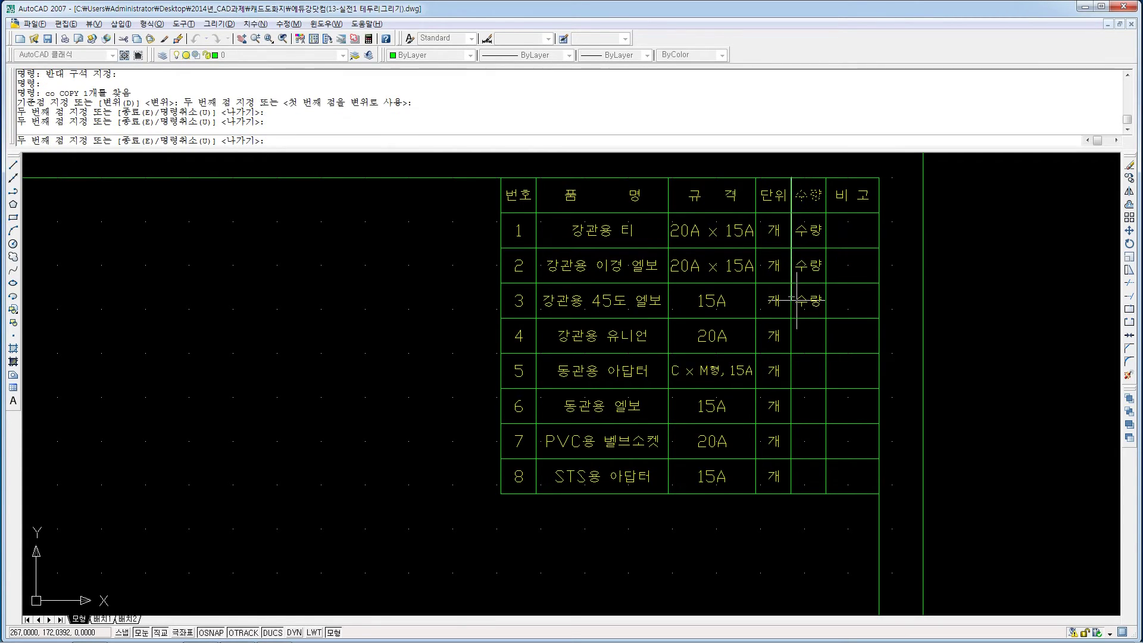
{"action": "left_click", "coordinate": [791, 318]}
{"action": "left_click", "coordinate": [791, 353]}
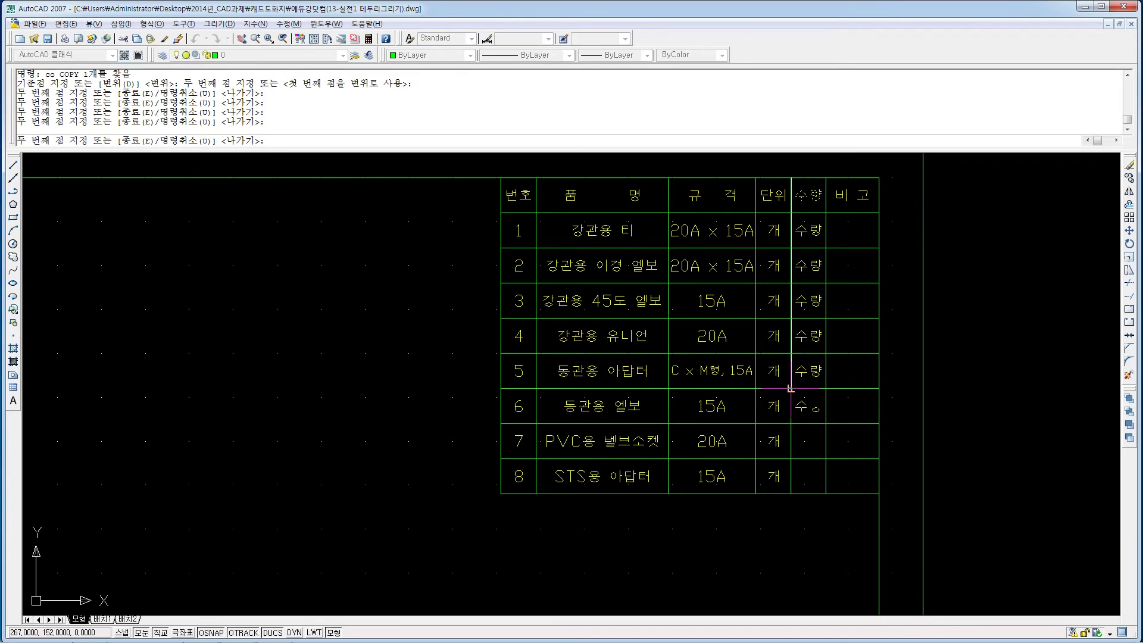
{"action": "left_click", "coordinate": [790, 388]}
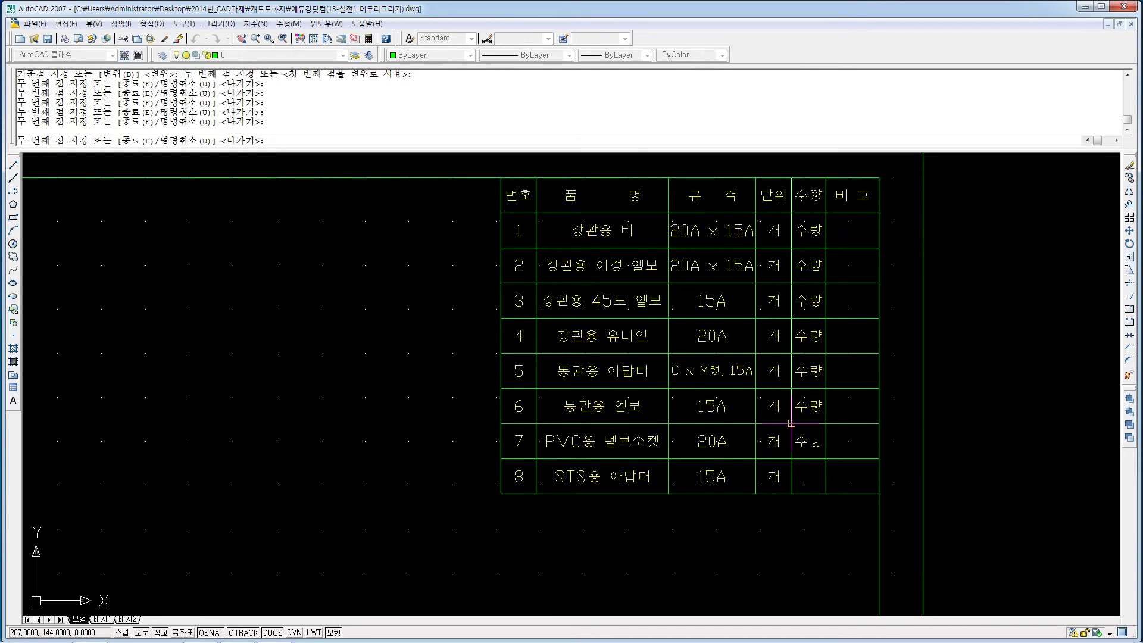
{"action": "left_click", "coordinate": [790, 423]}
{"action": "left_click", "coordinate": [791, 459]}
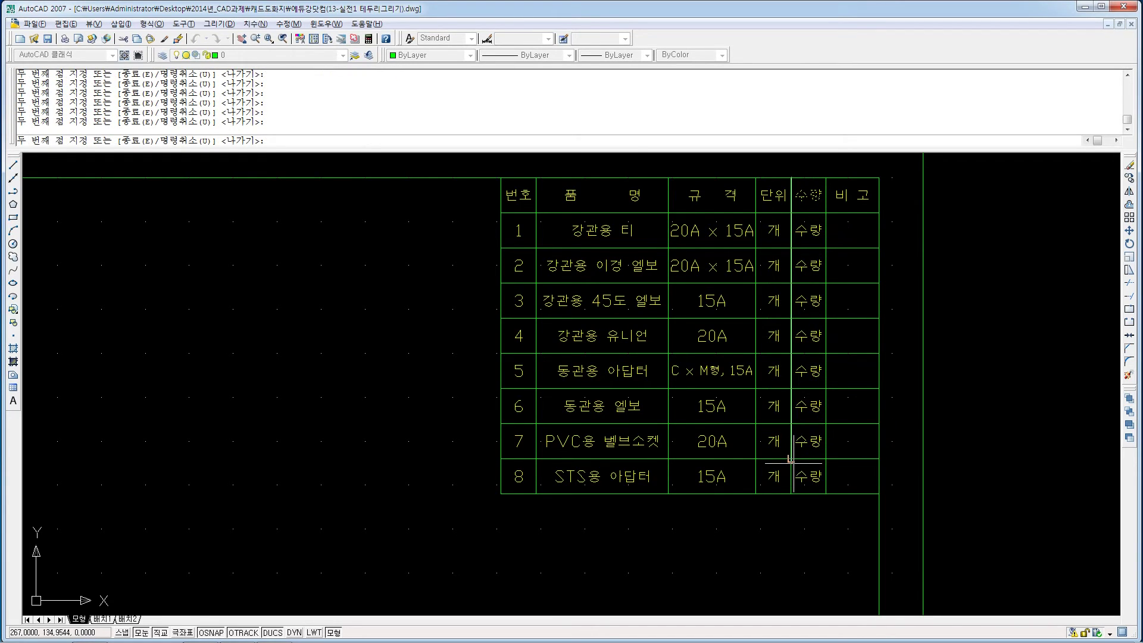
{"action": "key", "text": "Escape"}
{"action": "key", "text": "Escape"}
Replace the copied 수량 text with 가. in row 1 and 나. in row 2 of the quantity column.
{"action": "left_click", "coordinate": [820, 231]}
{"action": "double_click", "coordinate": [820, 231]}
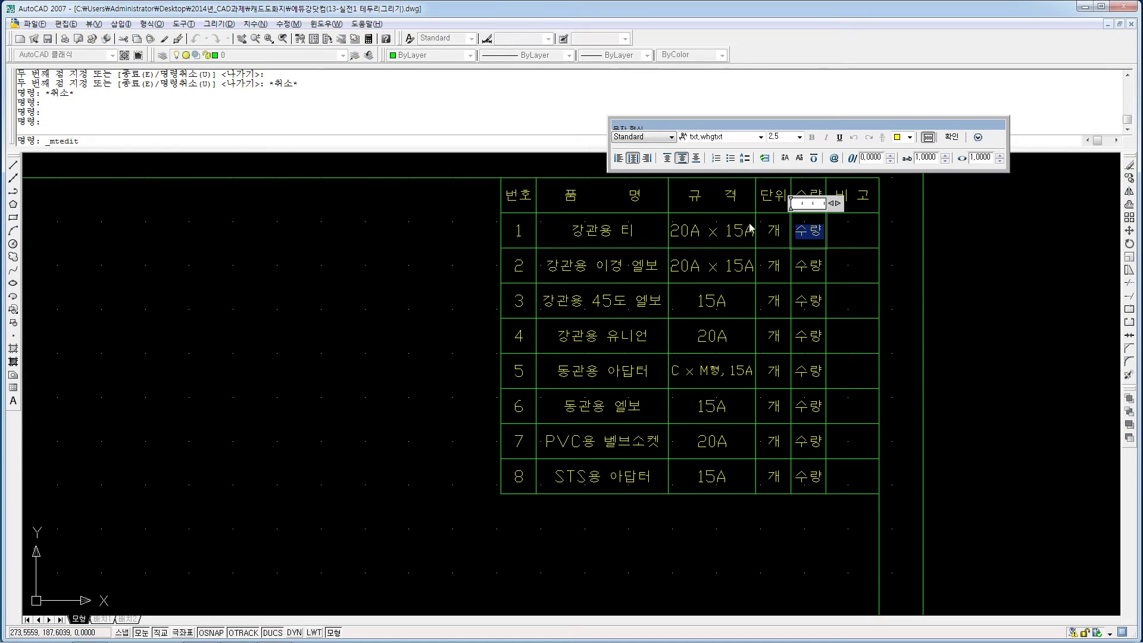
{"action": "type", "text": "r"}
{"action": "left_click", "coordinate": [814, 262]}
{"action": "double_click", "coordinate": [813, 233]}
{"action": "double_click", "coordinate": [808, 228]}
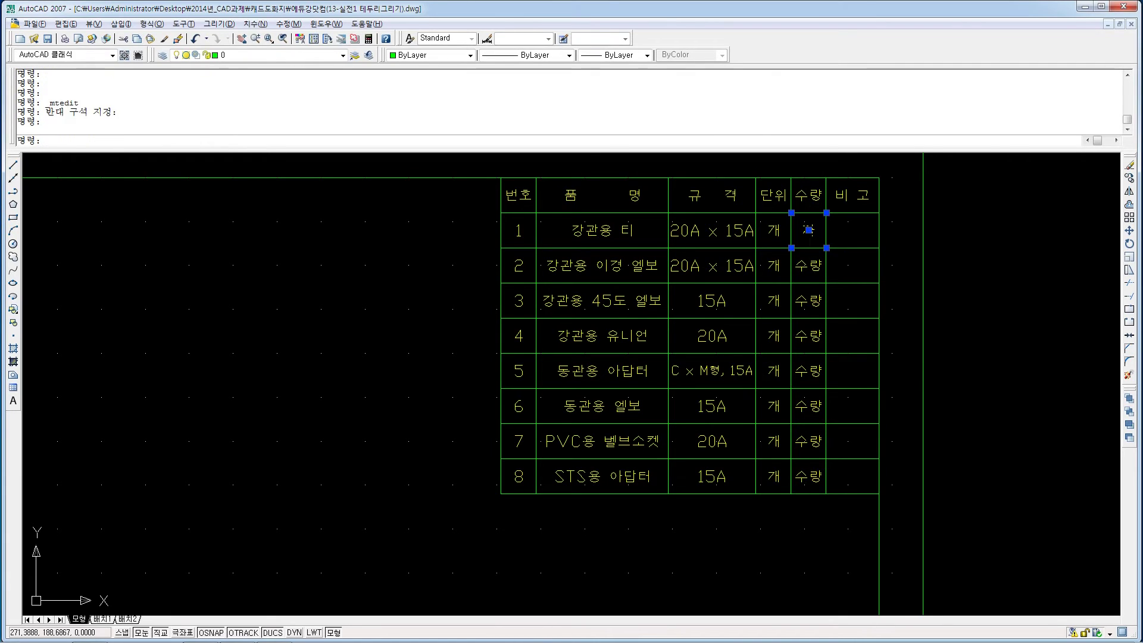
{"action": "left_click", "coordinate": [817, 267]}
{"action": "double_click", "coordinate": [818, 267]}
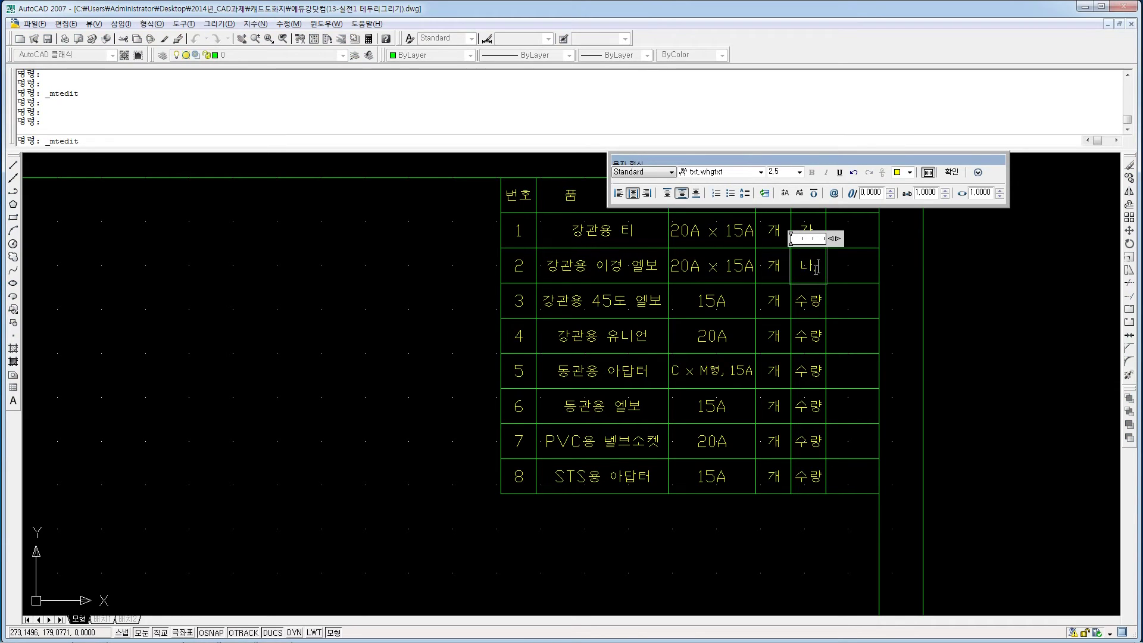
{"action": "left_click", "coordinate": [815, 305]}
{"action": "left_click", "coordinate": [815, 300]}
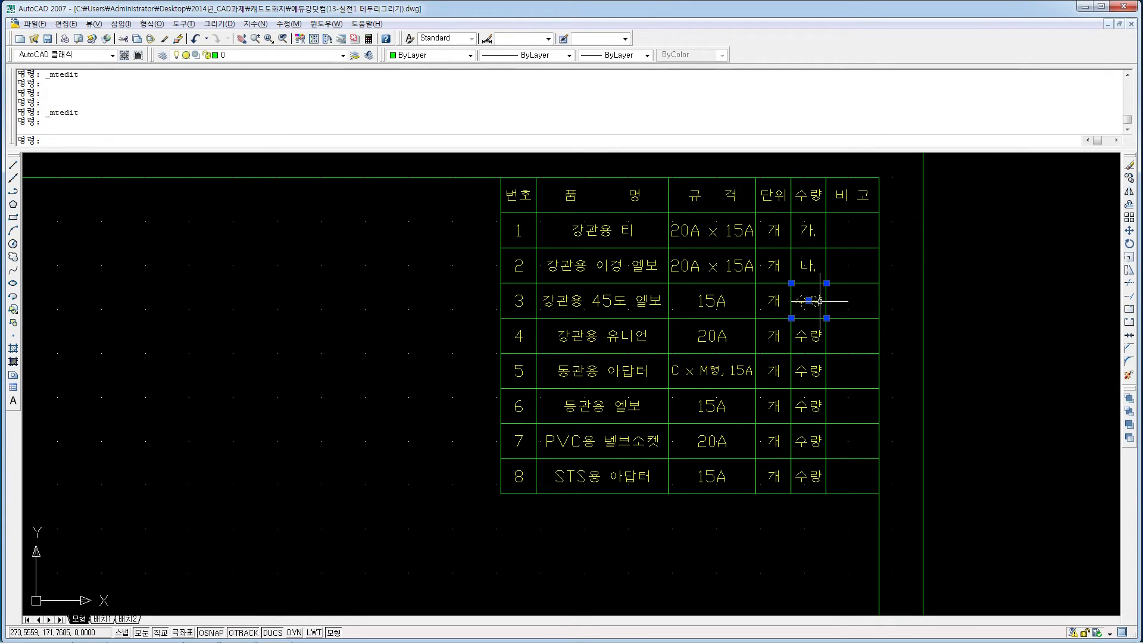
{"action": "key", "text": "Delete"}
{"action": "key", "text": "ctrl+z"}
Change the row 3 quantity entry to 다.
{"action": "double_click", "coordinate": [819, 301]}
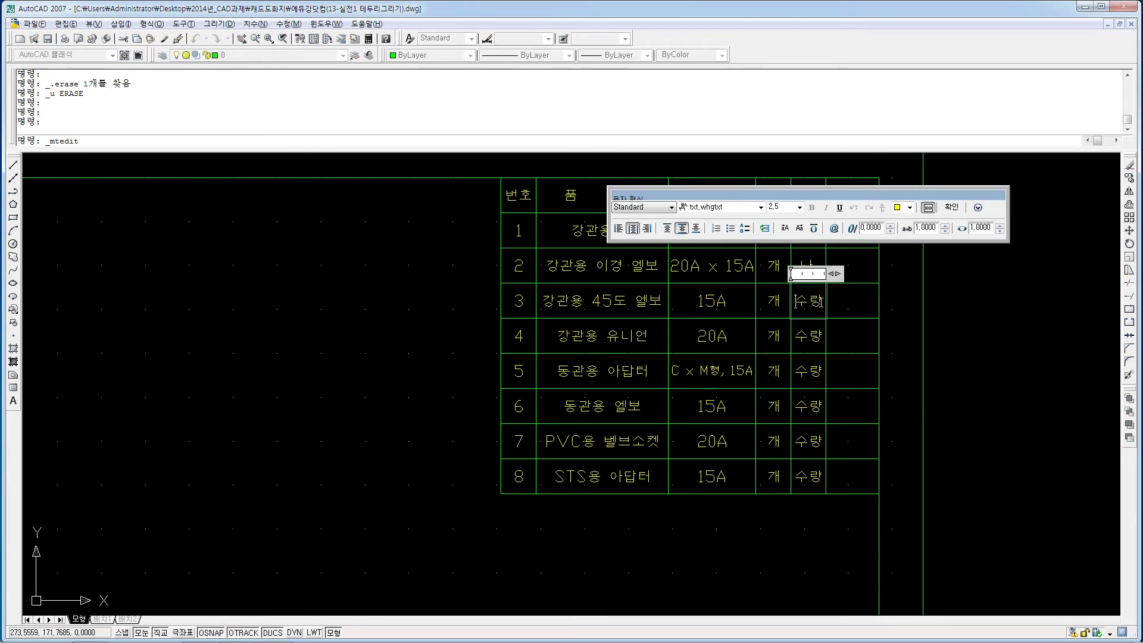
{"action": "double_click", "coordinate": [819, 301]}
{"action": "type", "text": "ㄷ"}
{"action": "left_click", "coordinate": [835, 327]}
Set the quantity to 1 in row 4 and to 2 in row 5.
{"action": "double_click", "coordinate": [808, 336]}
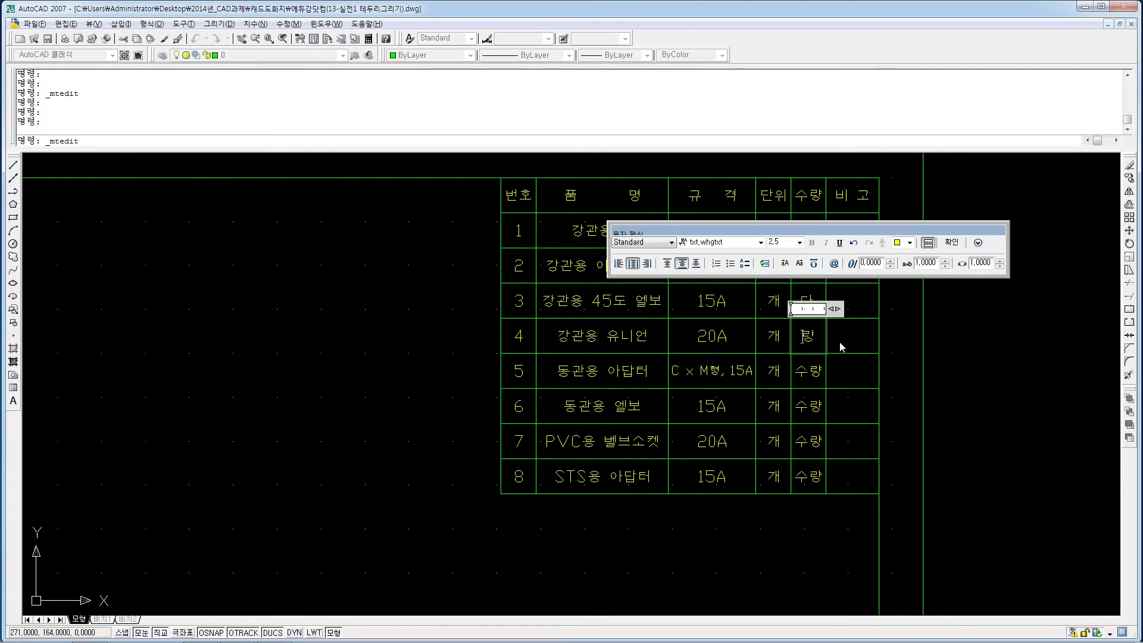
{"action": "double_click", "coordinate": [803, 371]}
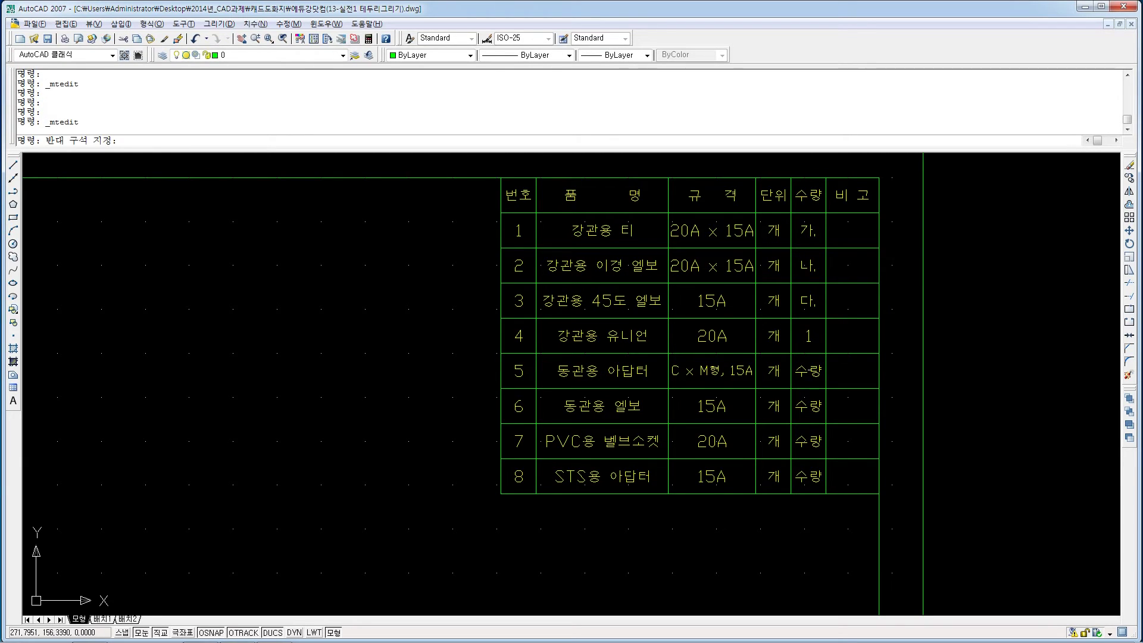
{"action": "double_click", "coordinate": [810, 370]}
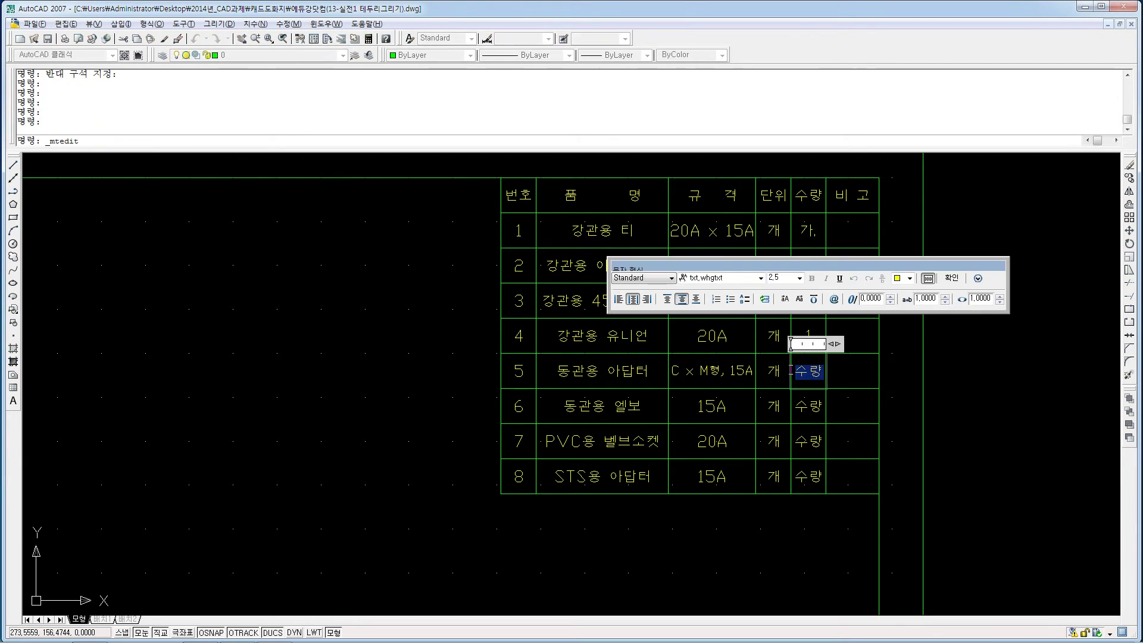
{"action": "type", "text": "2"}
{"action": "key", "text": "ctrl+Return"}
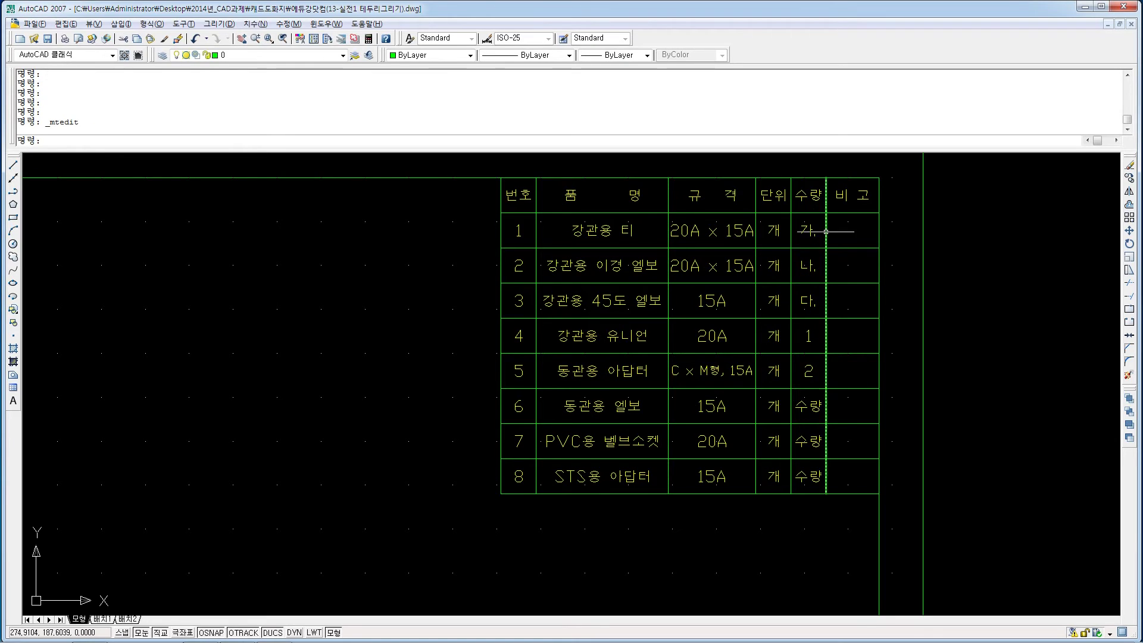
Replace the quantity texts of rows 6, 7 and 8 with 라., 마. and 바.
{"action": "double_click", "coordinate": [810, 407]}
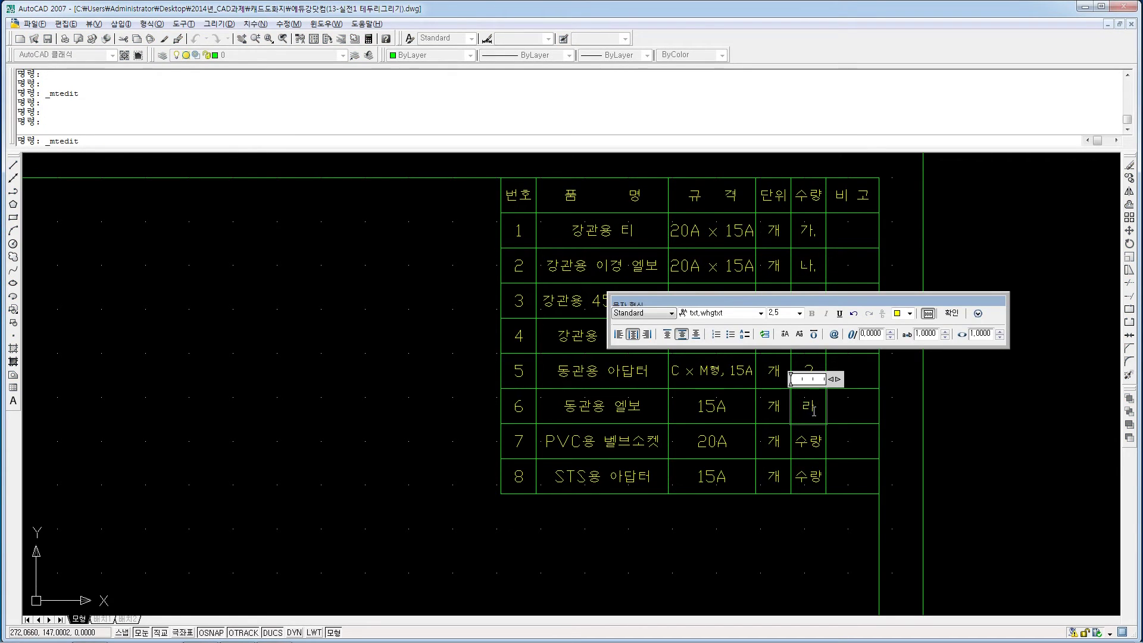
{"action": "left_click", "coordinate": [825, 451]}
{"action": "double_click", "coordinate": [809, 442]}
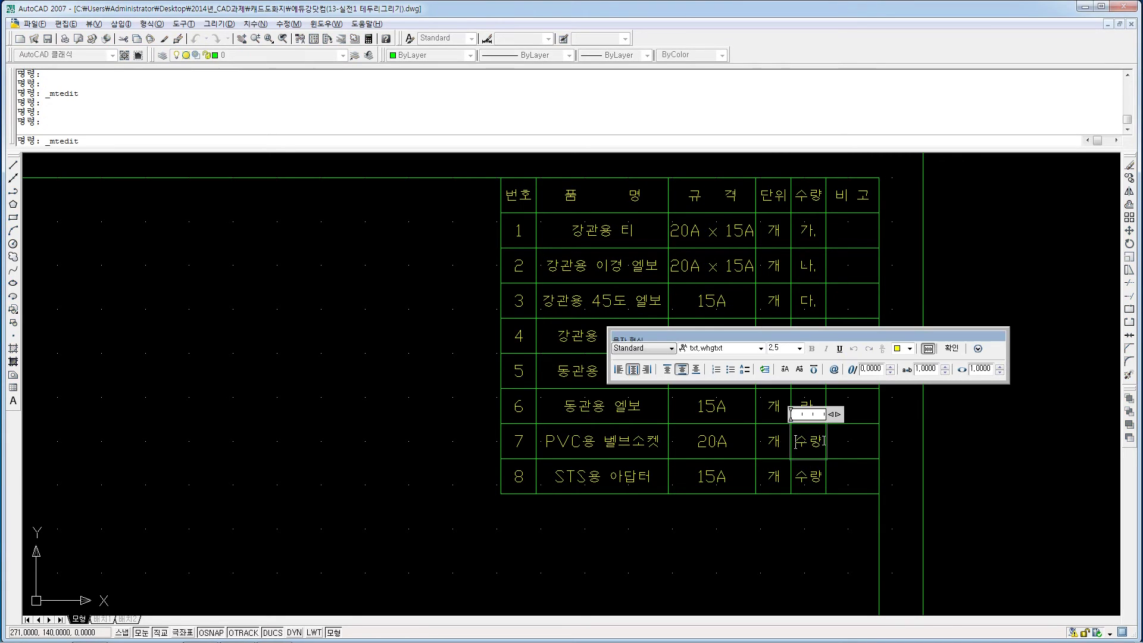
{"action": "left_click_drag", "start_coordinate": [824, 442], "coordinate": [775, 443]}
{"action": "type", "text": "마."}
{"action": "left_click", "coordinate": [832, 479]}
{"action": "double_click", "coordinate": [809, 478]}
{"action": "left_click_drag", "start_coordinate": [824, 477], "coordinate": [778, 482]}
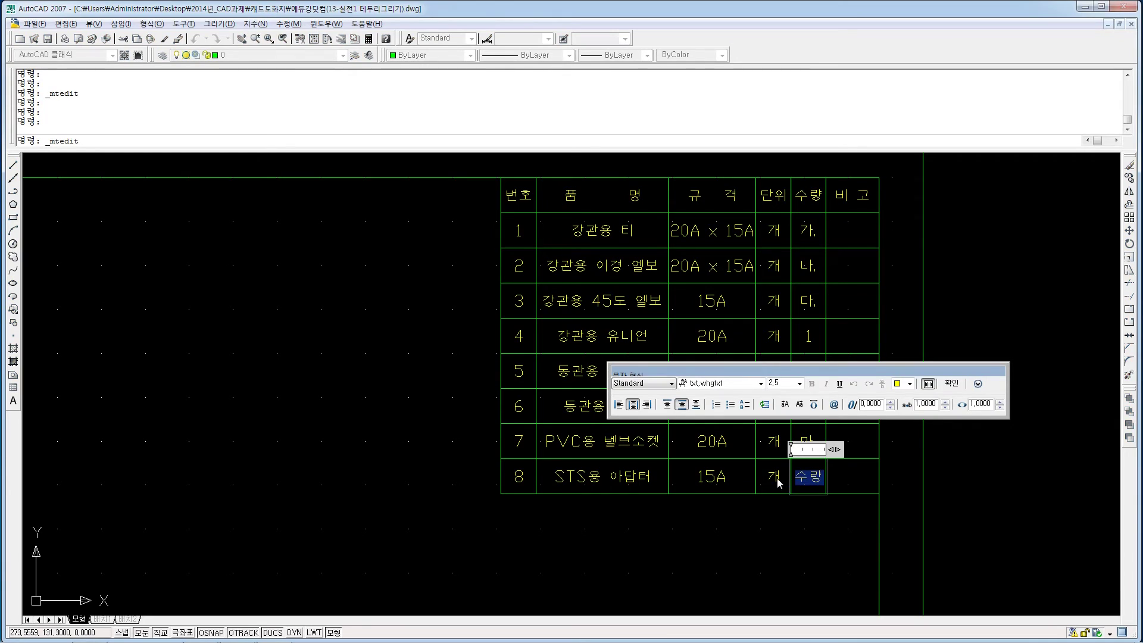
{"action": "type", "text": "ㅂㅏ."}
{"action": "left_click", "coordinate": [829, 479]}
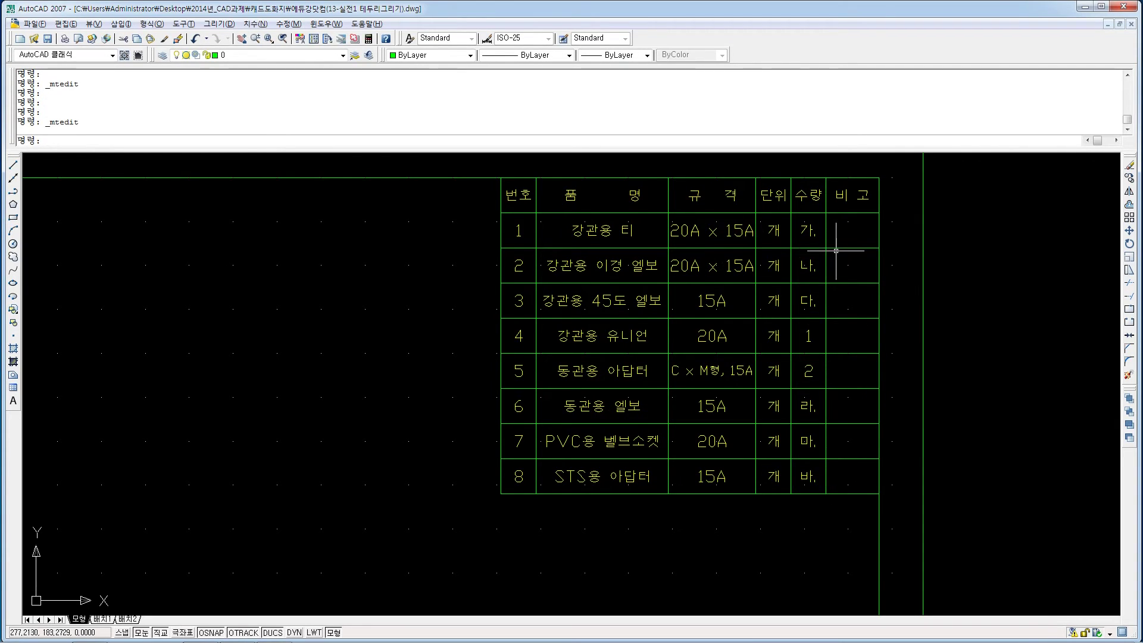
Try the number 3 as the quantity of row 1 in place of 가.
{"action": "left_click", "coordinate": [262, 56]}
{"action": "left_click", "coordinate": [262, 59]}
{"action": "double_click", "coordinate": [813, 231]}
{"action": "double_click", "coordinate": [808, 230]}
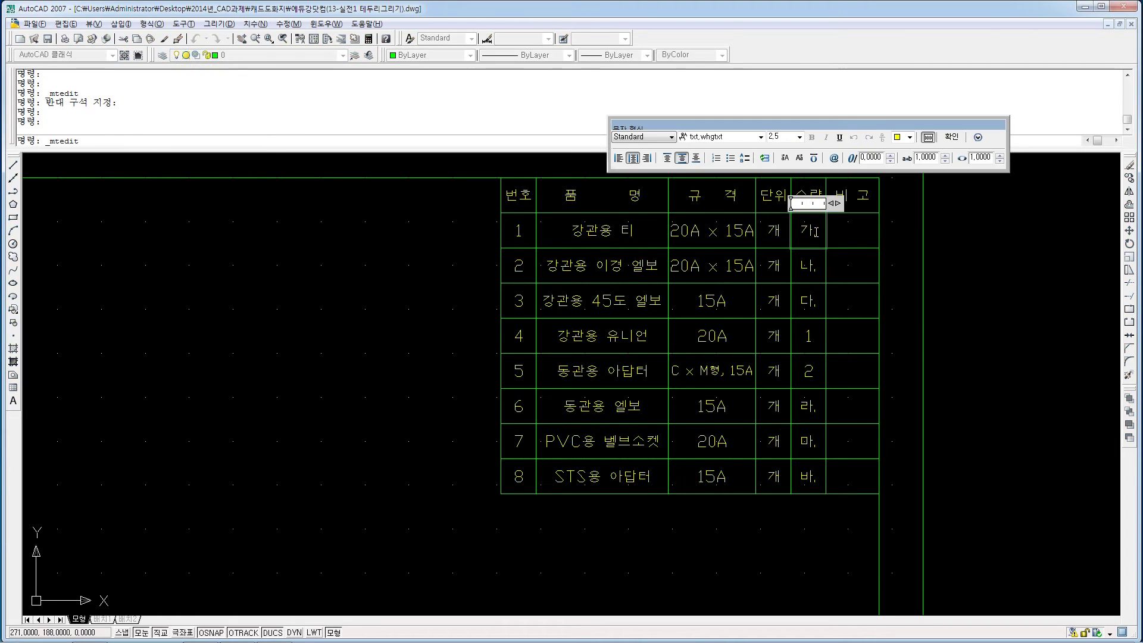
{"action": "type", "text": "3"}
{"action": "left_click", "coordinate": [864, 237]}
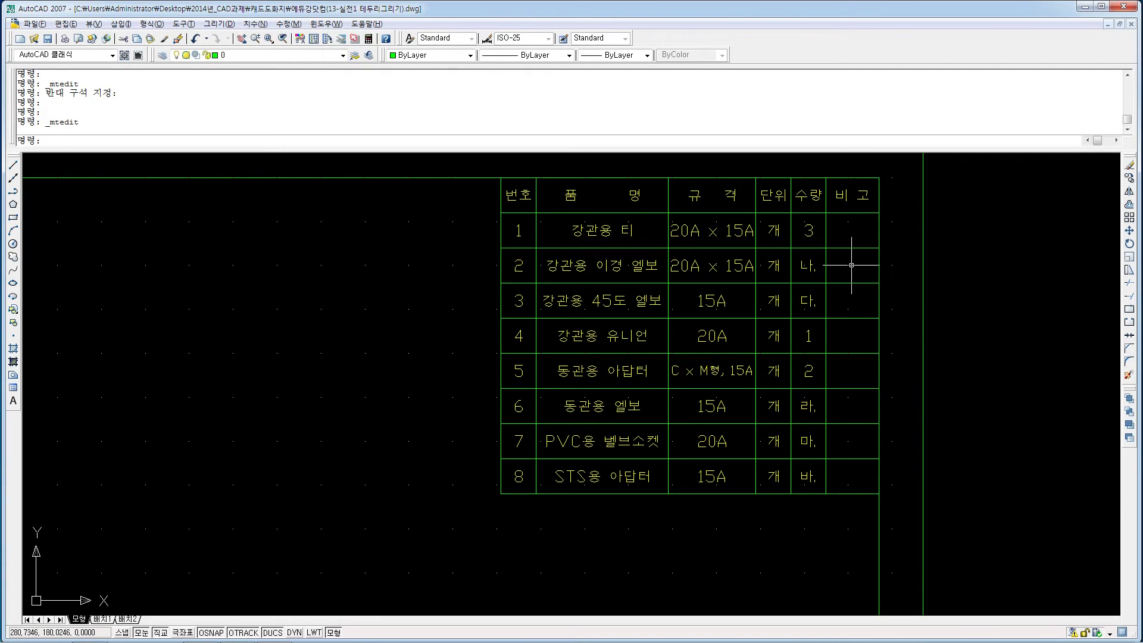
Restore 가. as the row 1 quantity entry and colour it red.
{"action": "double_click", "coordinate": [808, 232]}
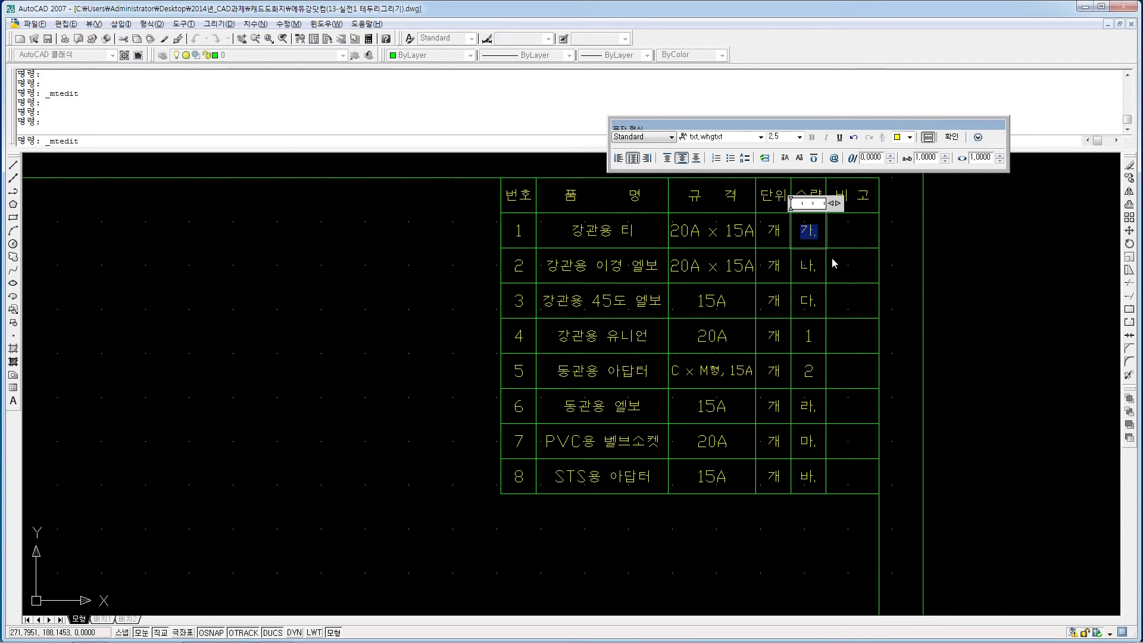
{"action": "left_click", "coordinate": [906, 139]}
{"action": "left_click", "coordinate": [904, 167]}
Colour the letter 나 in row 2 and the entry 다. in row 3 of the quantity column red.
{"action": "double_click", "coordinate": [809, 271]}
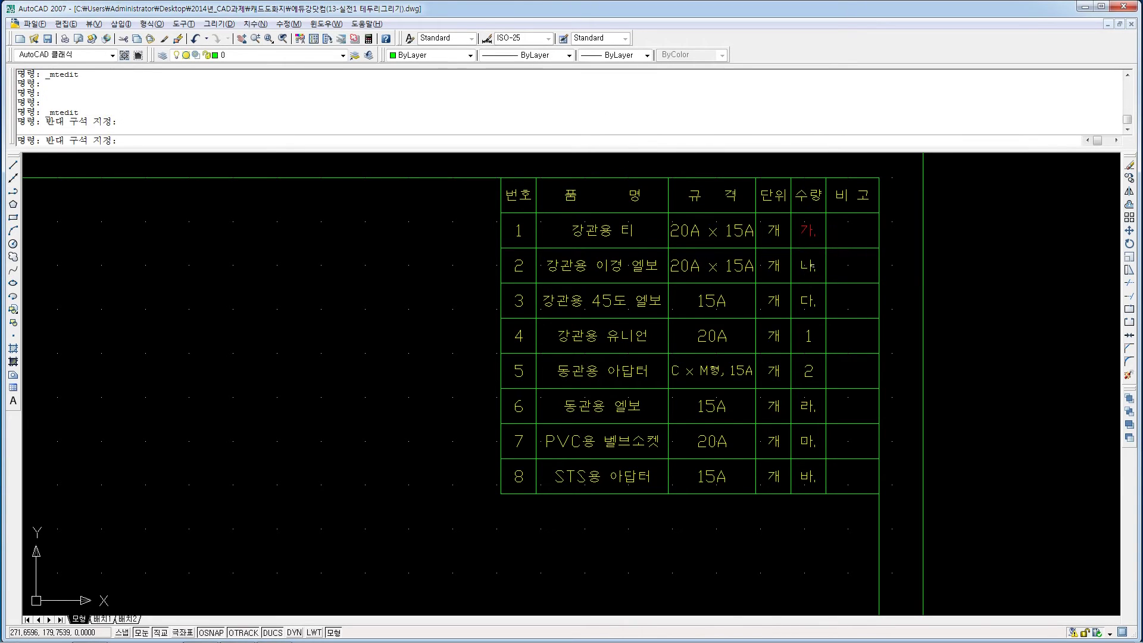
{"action": "double_click", "coordinate": [814, 267]}
{"action": "left_click", "coordinate": [910, 172]}
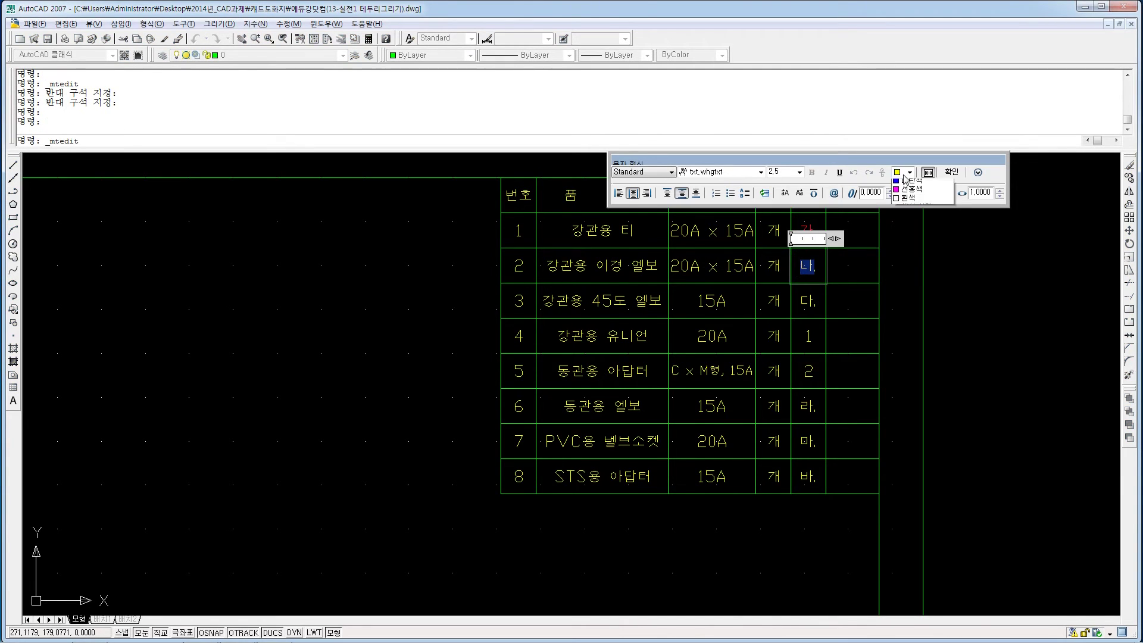
{"action": "left_click", "coordinate": [909, 211]}
{"action": "left_click", "coordinate": [806, 299]}
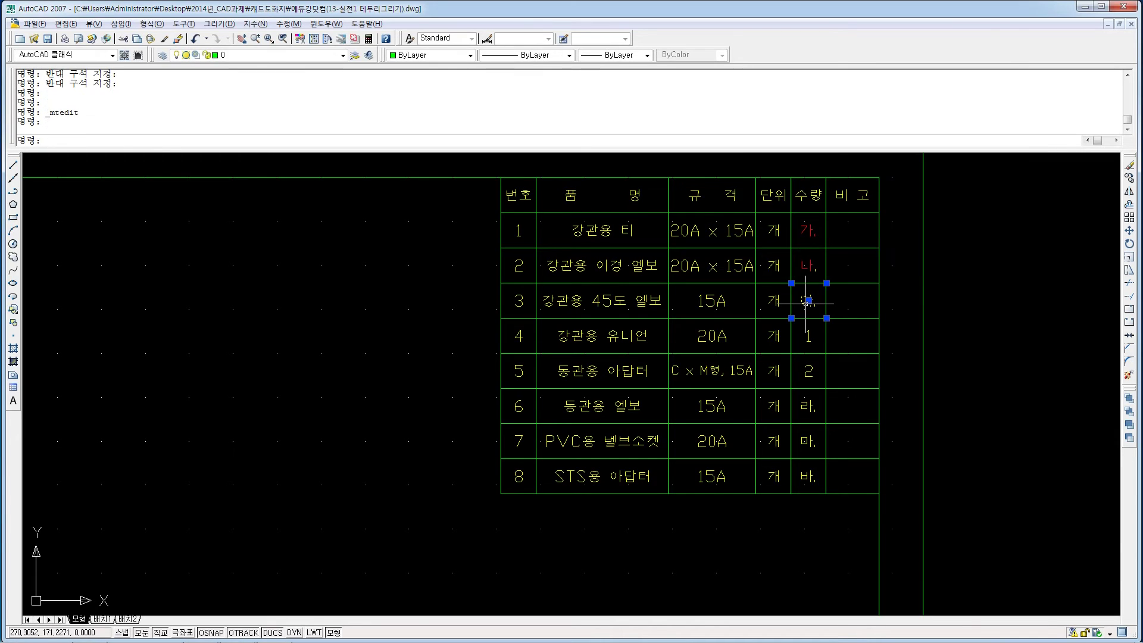
{"action": "double_click", "coordinate": [807, 301]}
{"action": "left_click", "coordinate": [910, 208]}
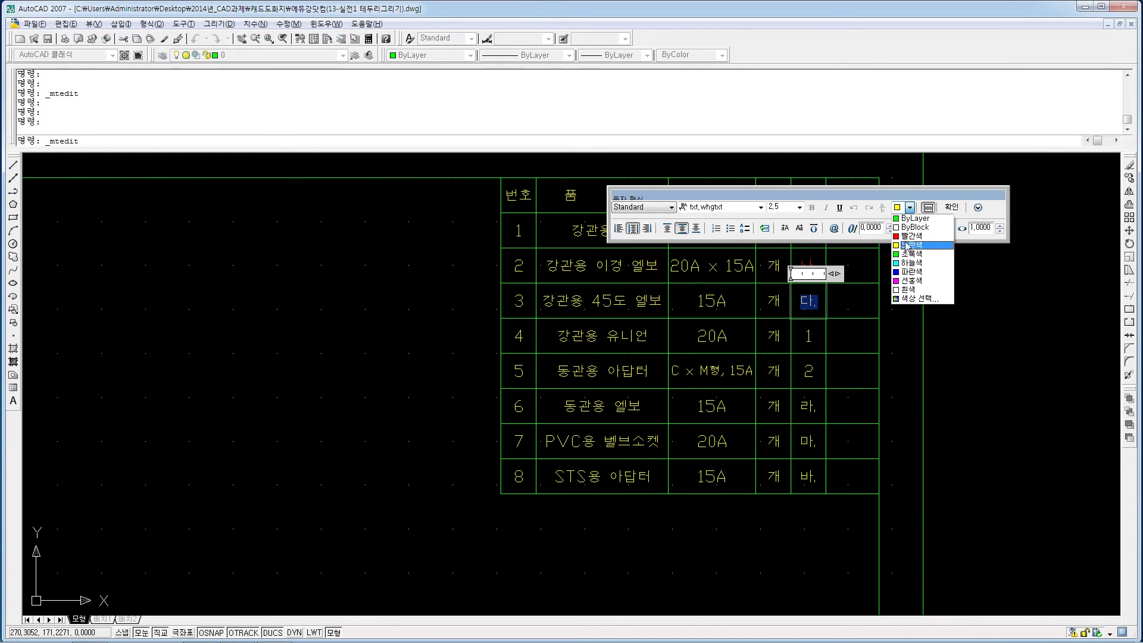
{"action": "left_click", "coordinate": [916, 243]}
Colour the quantity entries 라. in row 6 and 마. in row 7 red.
{"action": "left_click", "coordinate": [809, 405]}
{"action": "double_click", "coordinate": [809, 405]}
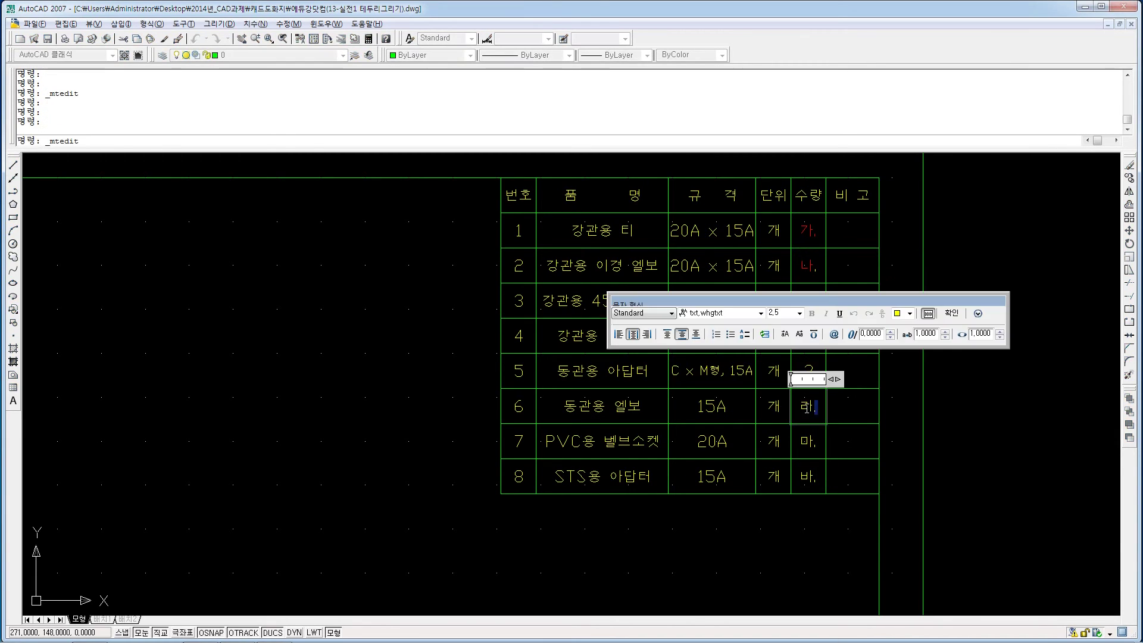
{"action": "left_click", "coordinate": [906, 313]}
{"action": "left_click", "coordinate": [917, 348]}
{"action": "left_click", "coordinate": [809, 440]}
{"action": "double_click", "coordinate": [810, 440]}
{"action": "left_click", "coordinate": [909, 348]}
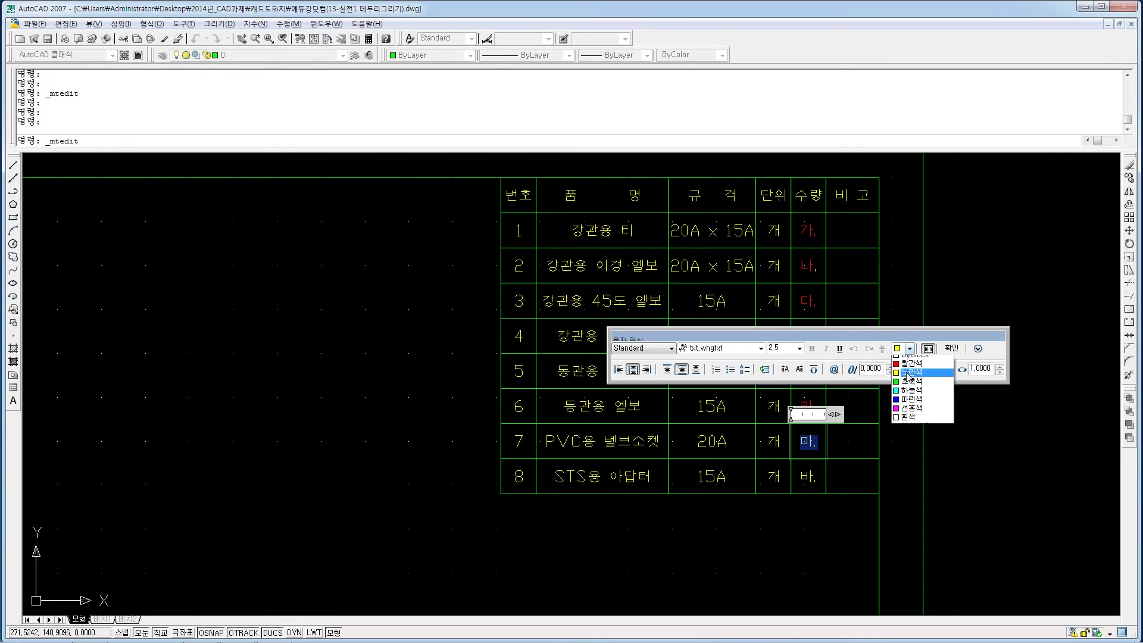
{"action": "left_click", "coordinate": [908, 377]}
Colour the quantity entry 바. in row 8 red.
{"action": "left_click", "coordinate": [808, 476]}
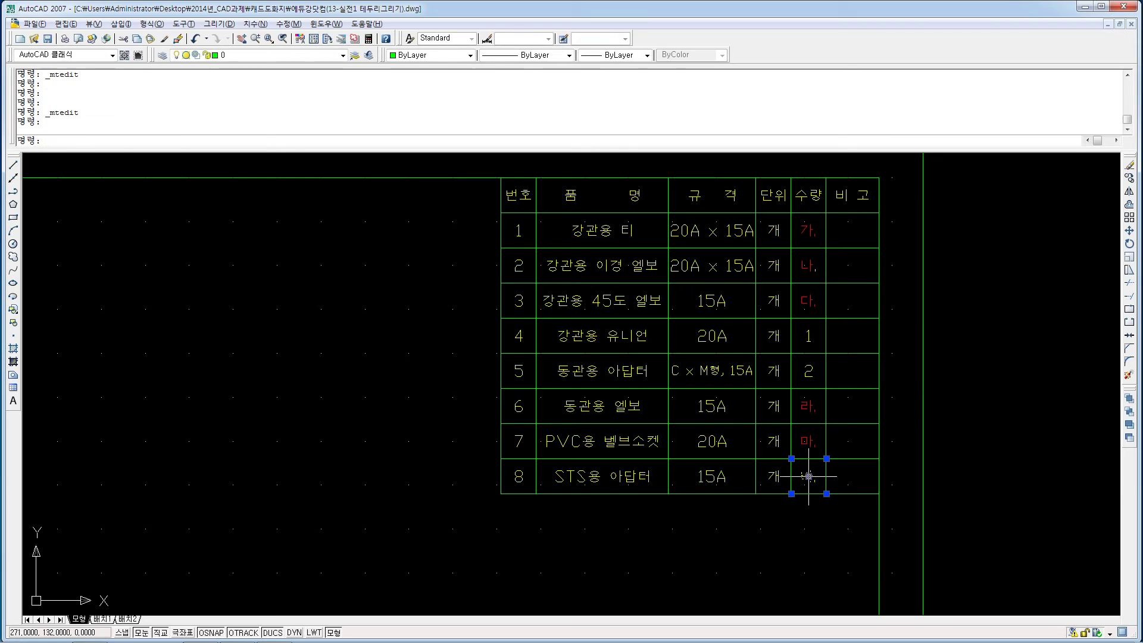
{"action": "left_click", "coordinate": [809, 477]}
{"action": "double_click", "coordinate": [808, 476]}
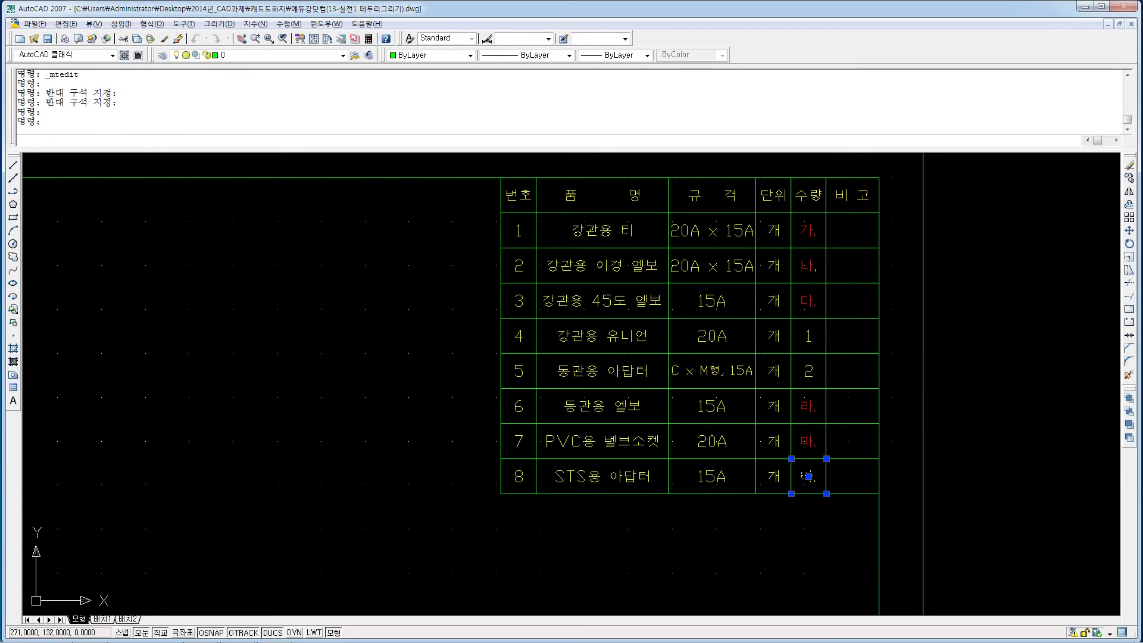
{"action": "left_click", "coordinate": [909, 383]}
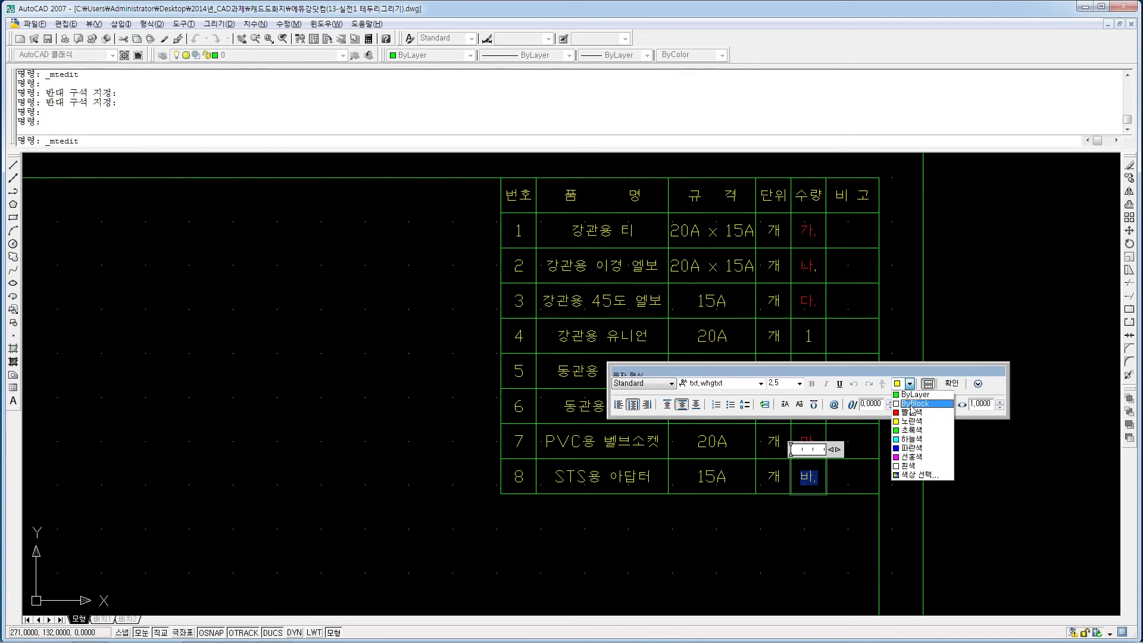
{"action": "left_click", "coordinate": [911, 413]}
{"action": "left_click", "coordinate": [806, 535]}
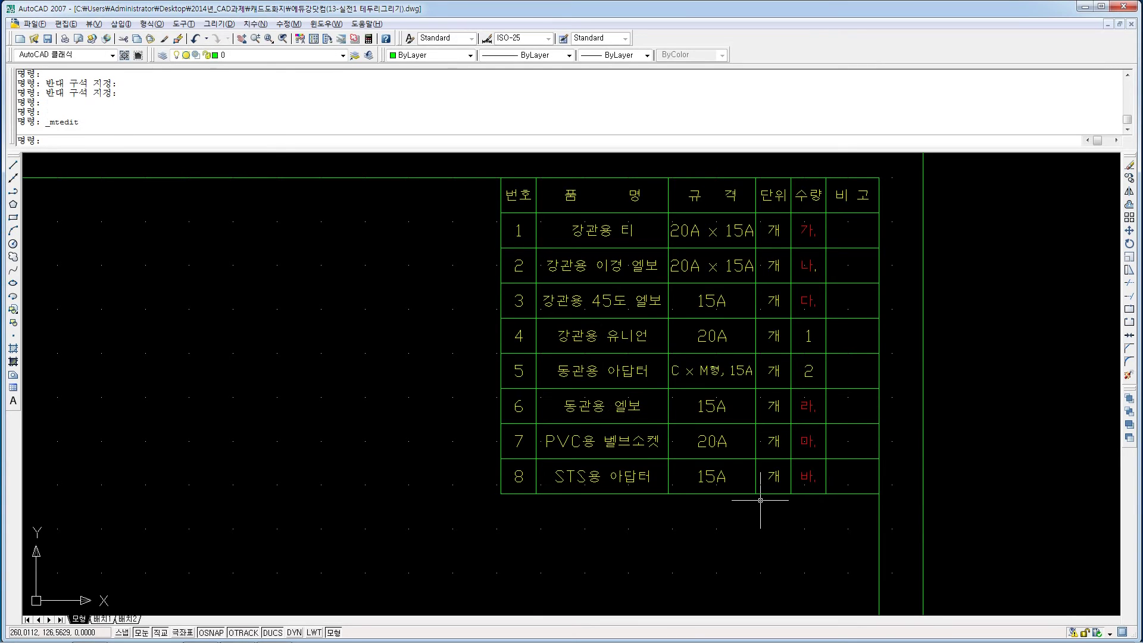
Examine the parts list in the context of the entire drawing sheet.
{"action": "scroll", "coordinate": [766, 501], "scroll_direction": "down", "scroll_amount": 2}
{"action": "mouse_move", "coordinate": [767, 503]}
{"action": "middle_mouse_down"}
{"action": "mouse_move", "coordinate": [758, 388]}
{"action": "mouse_move", "coordinate": [732, 423]}
{"action": "mouse_move", "coordinate": [765, 408]}
{"action": "middle_mouse_up"}
{"action": "type", "text": "ㅋ"}
{"action": "key", "text": "Return"}
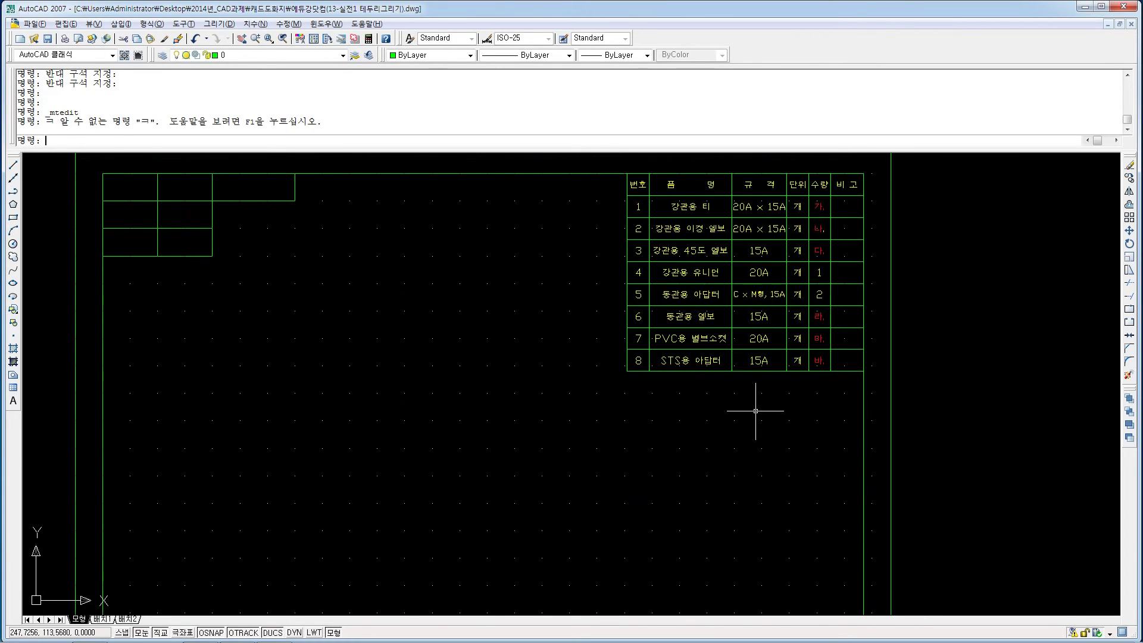
{"action": "type", "text": "z"}
{"action": "key", "text": "Return"}
{"action": "type", "text": "a"}
{"action": "key", "text": "Return"}
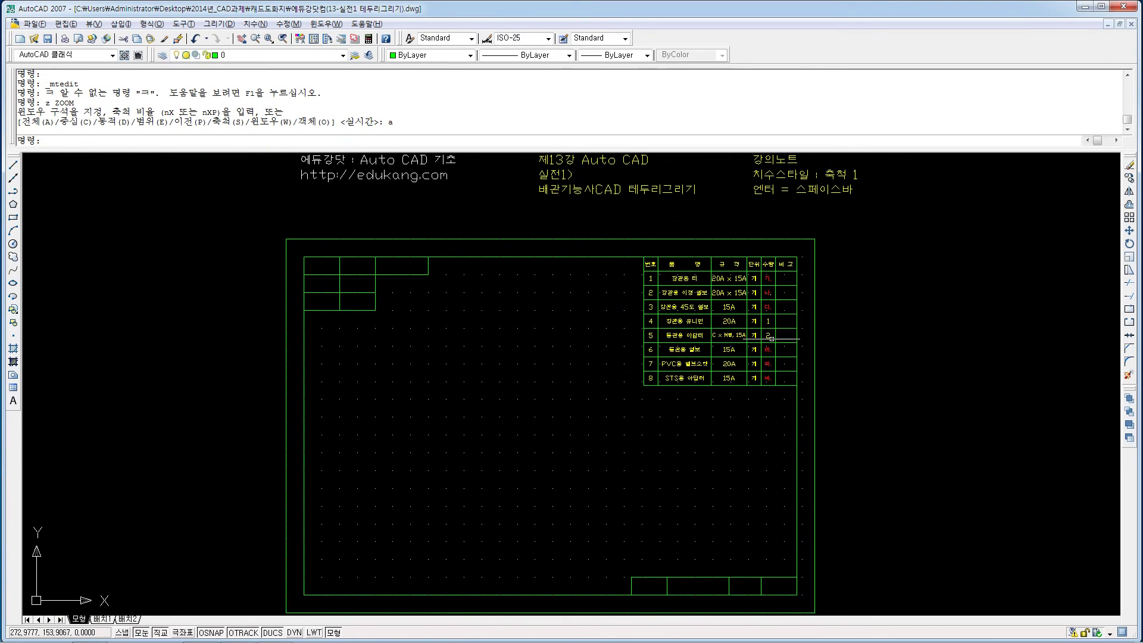
Add multiline text 과 제 명, centred, in the first cell of the title strip at the sheet's lower-right corner.
{"action": "scroll", "coordinate": [765, 388], "scroll_direction": "up", "scroll_amount": 3}
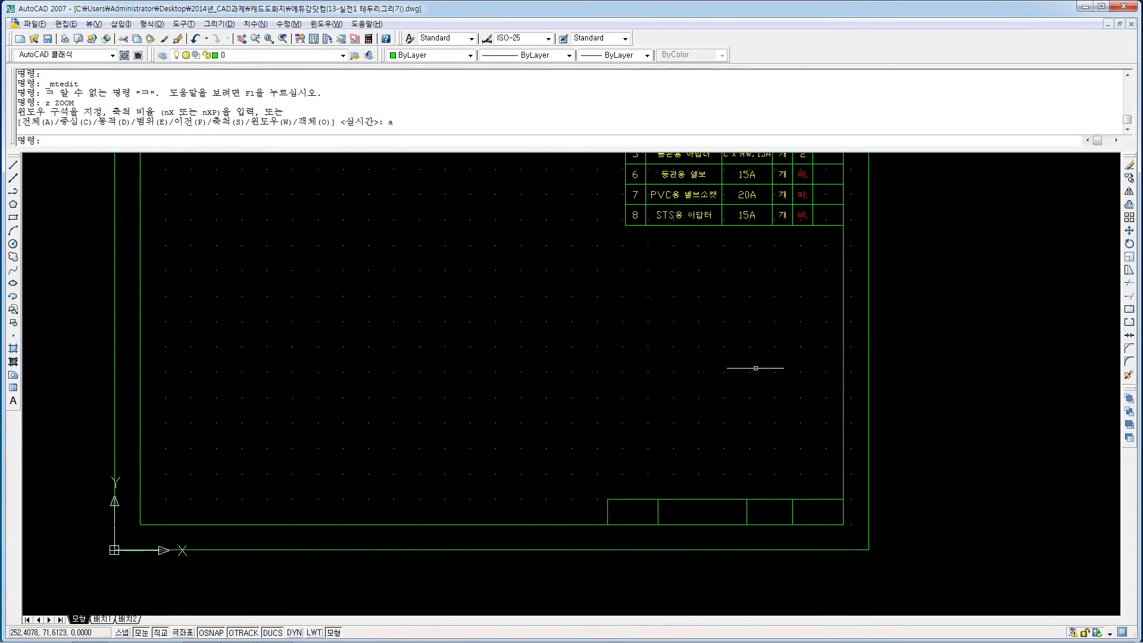
{"action": "middle_click_drag", "start_coordinate": [723, 422], "coordinate": [689, 388]}
{"action": "type", "text": "t"}
{"action": "key", "text": "Return"}
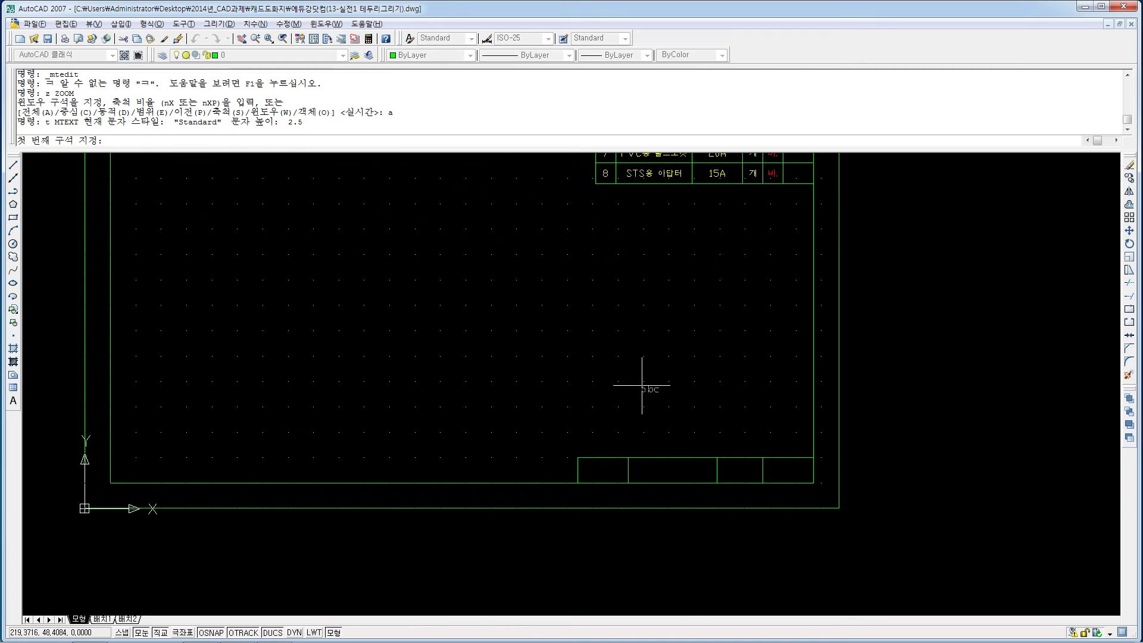
{"action": "left_click", "coordinate": [577, 457]}
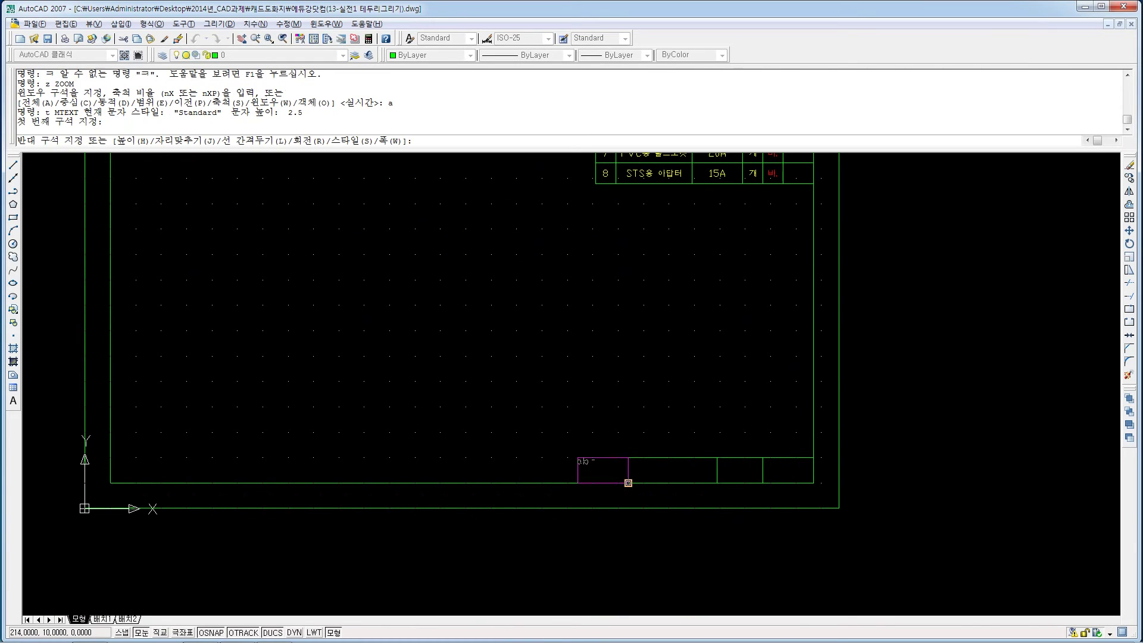
{"action": "left_click", "coordinate": [628, 482]}
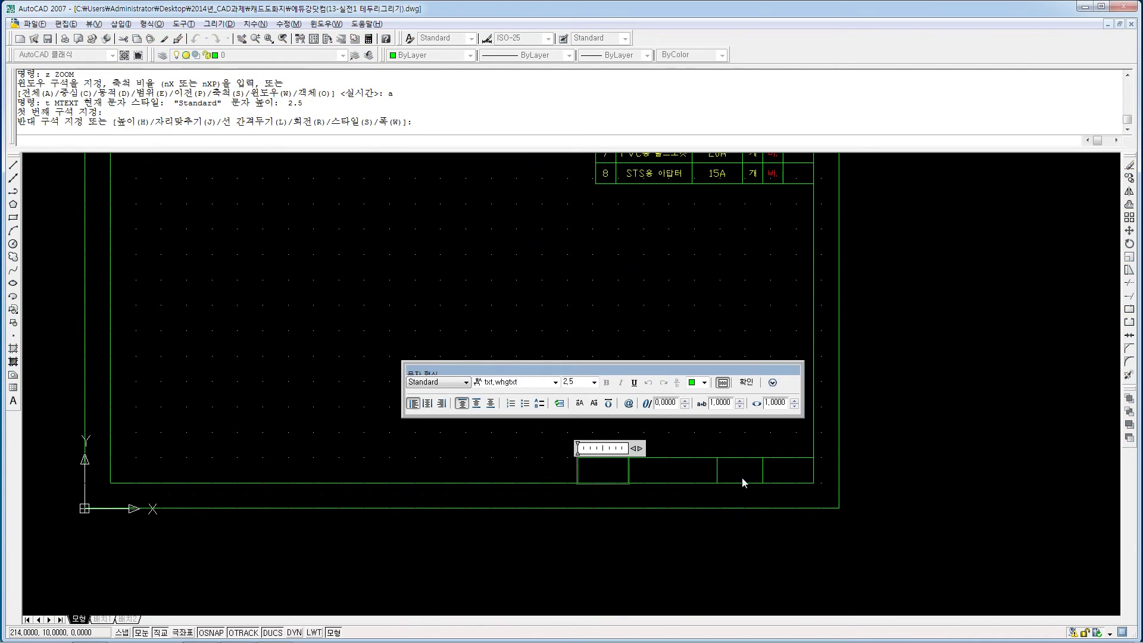
{"action": "type", "text": "작품"}
{"action": "key", "text": "BackSpace"}
{"action": "key", "text": "BackSpace"}
{"action": "left_click", "coordinate": [427, 404]}
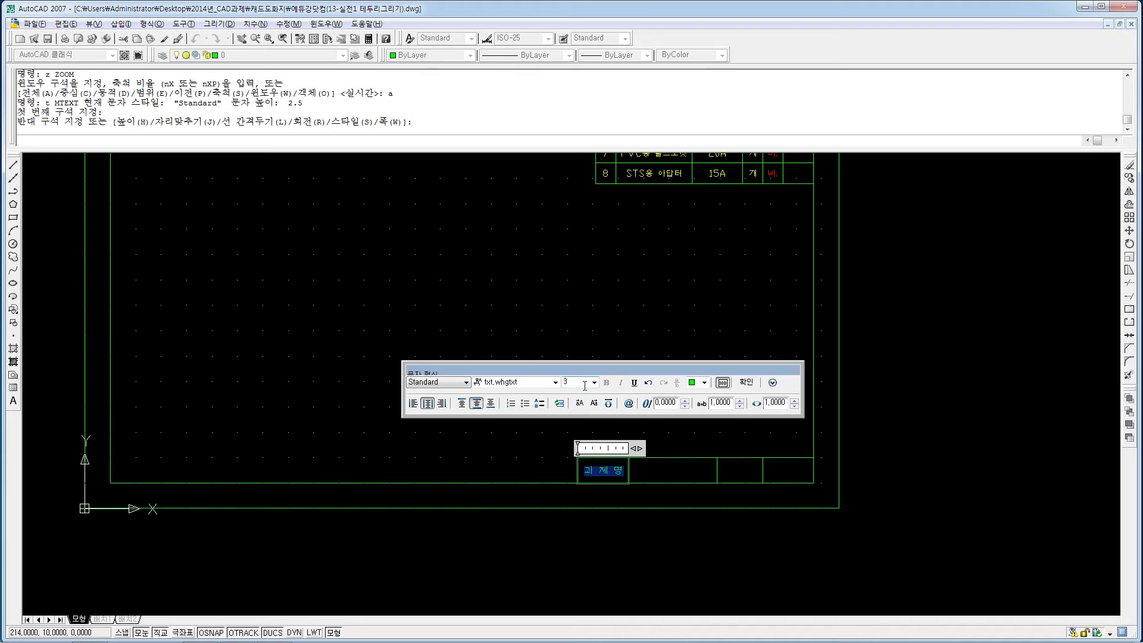
Set the height of the text 과 제 명 to 4 and colour it yellow.
{"action": "type", "text": "4"}
{"action": "key", "text": "Return"}
{"action": "left_click", "coordinate": [703, 383]}
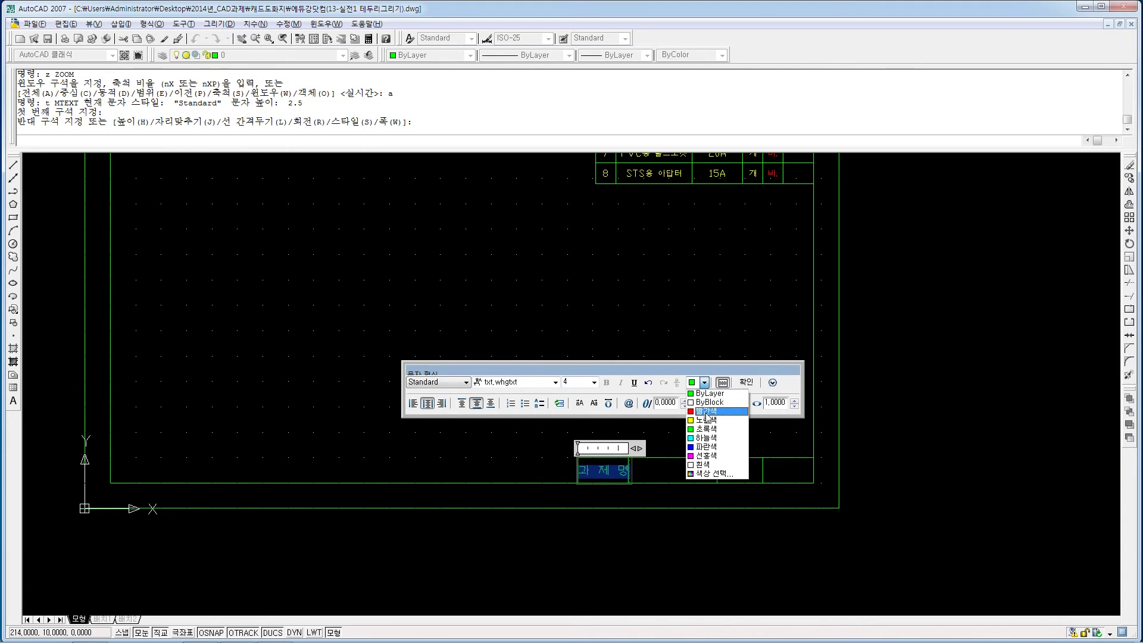
{"action": "left_click", "coordinate": [708, 424]}
{"action": "left_click", "coordinate": [647, 470]}
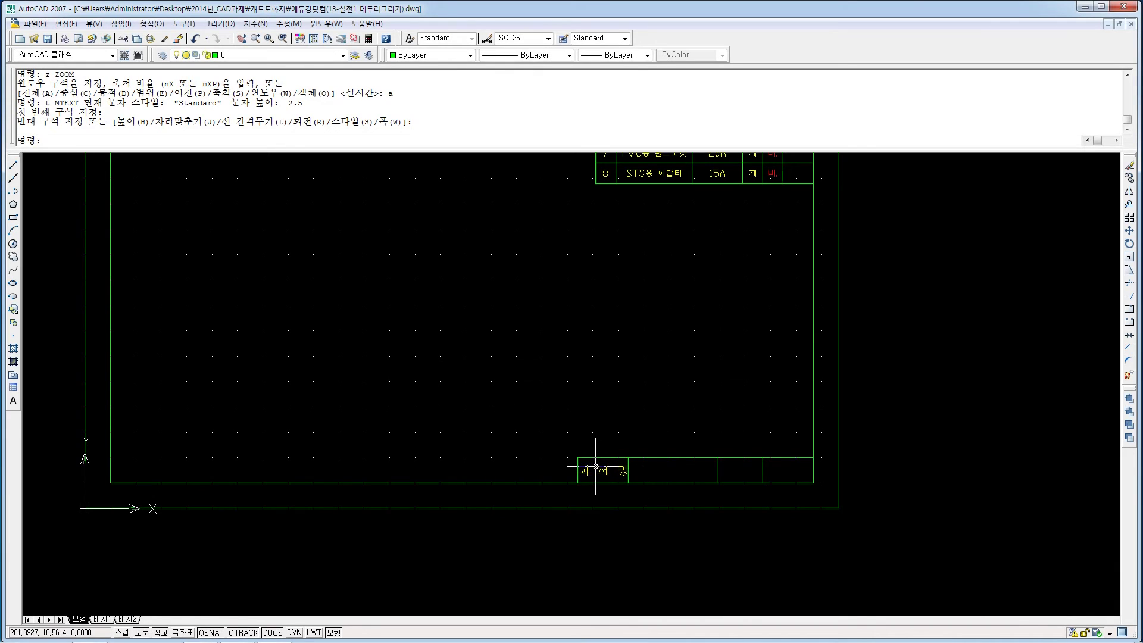
Set the height of the text 과 제 명 in the title strip to 3.8.
{"action": "scroll", "coordinate": [649, 467], "scroll_direction": "up", "scroll_amount": 3}
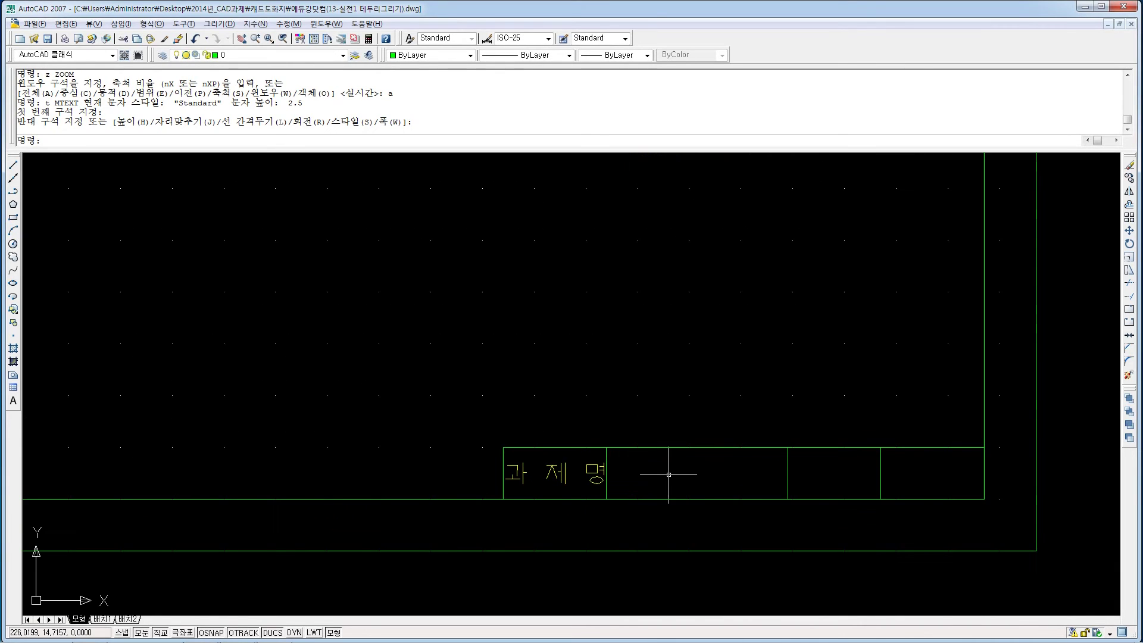
{"action": "double_click", "coordinate": [595, 479]}
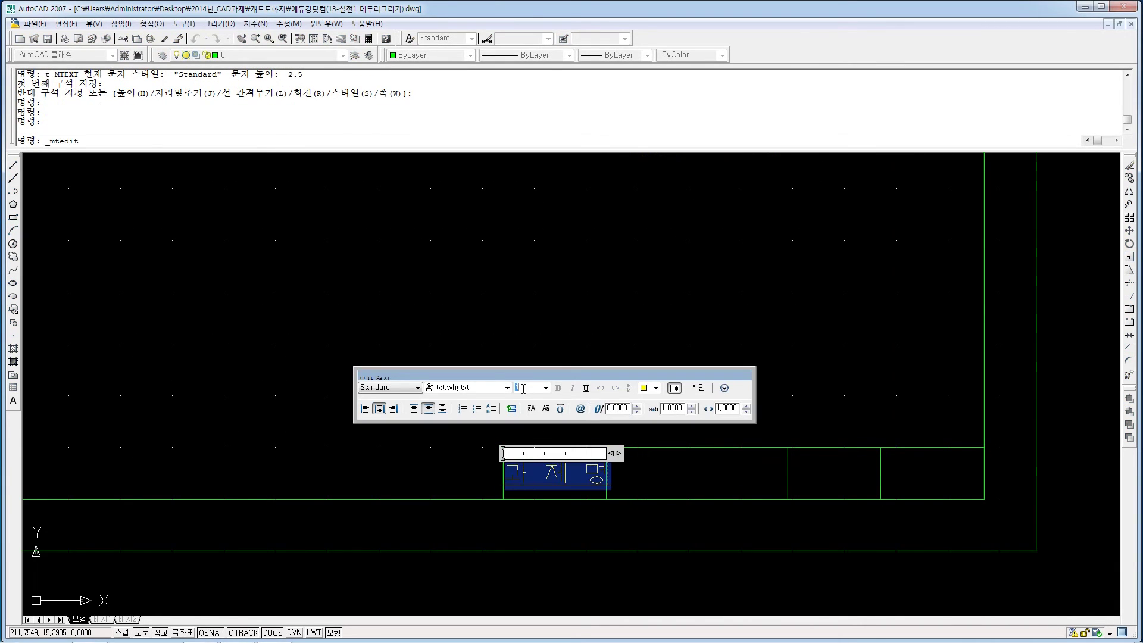
{"action": "type", "text": ".8"}
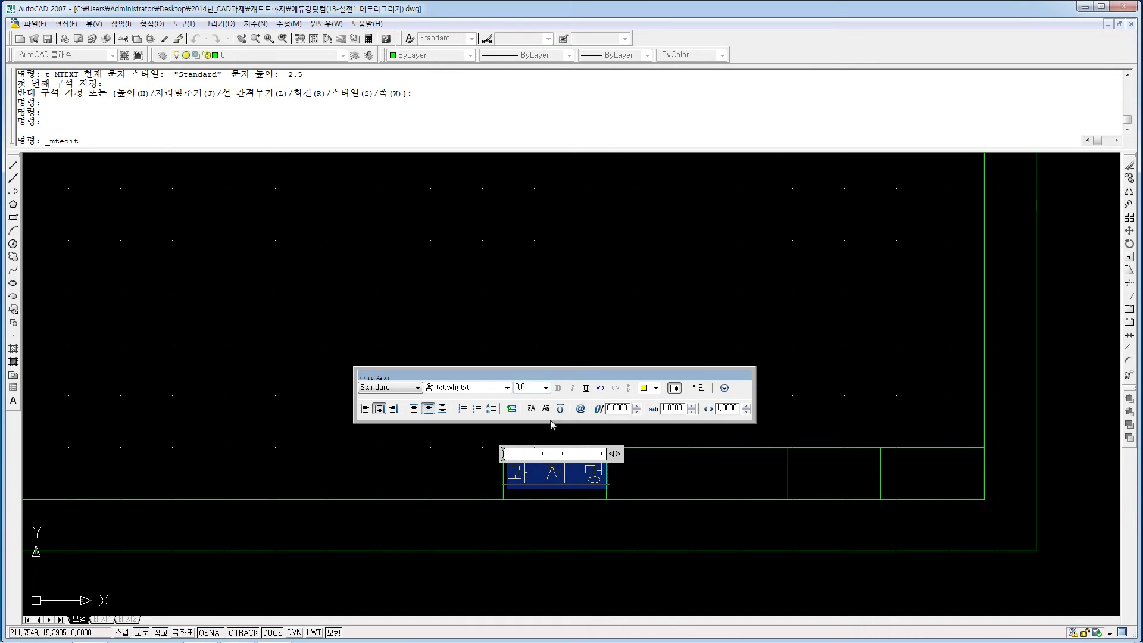
{"action": "left_click", "coordinate": [699, 388]}
Stretch the text box of 과 제 명 so its upper-left and lower-right corners snap to the cell's corners.
{"action": "left_click", "coordinate": [576, 472]}
{"action": "left_click", "coordinate": [560, 472]}
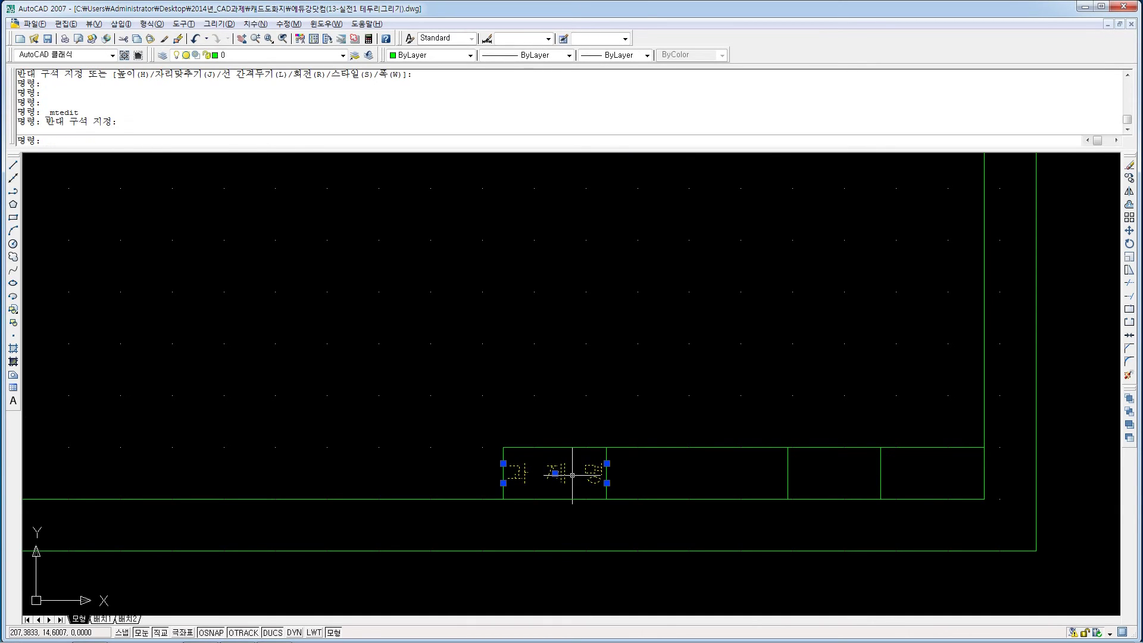
{"action": "left_click", "coordinate": [503, 463]}
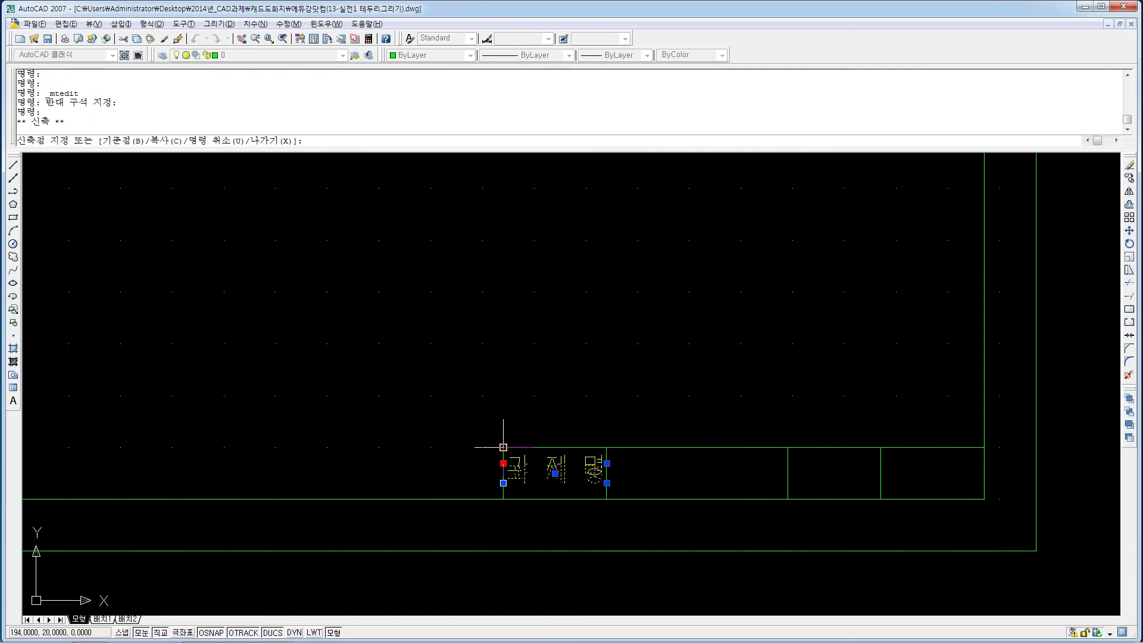
{"action": "left_click", "coordinate": [503, 447]}
{"action": "left_click", "coordinate": [606, 483]}
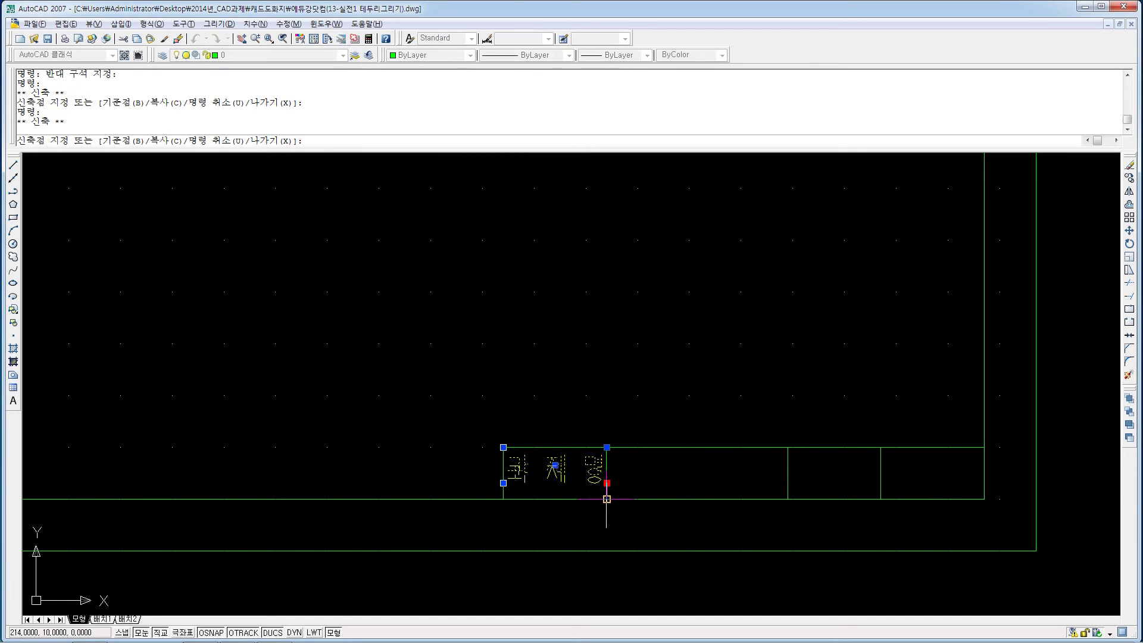
{"action": "left_click", "coordinate": [607, 499]}
{"action": "key", "text": "Escape"}
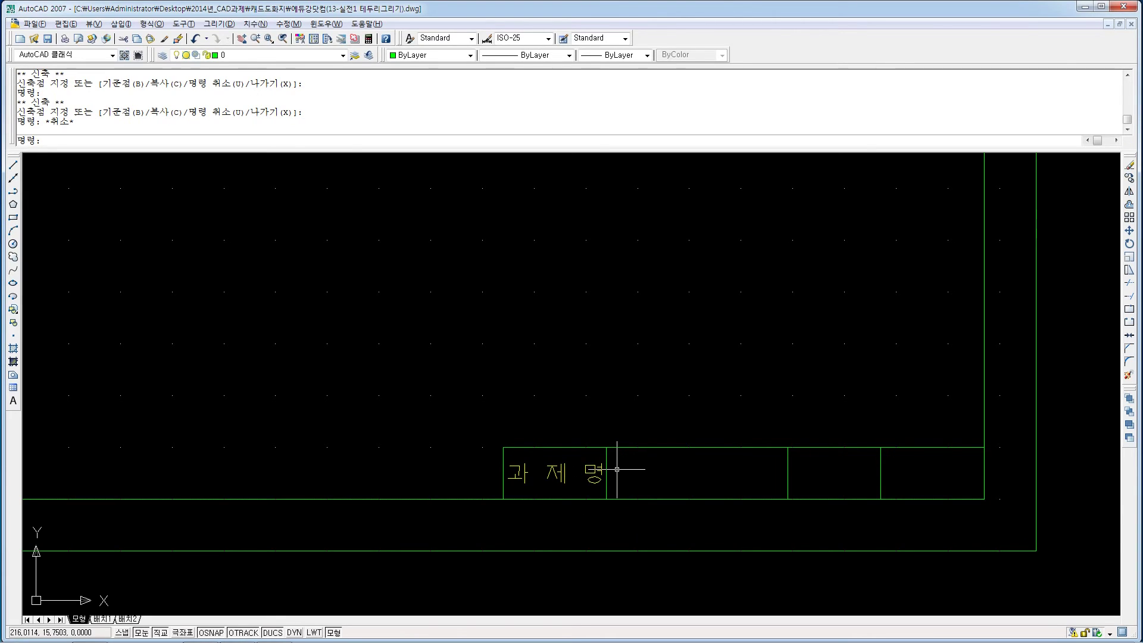
Add multiline text 종합 응용 배관 spanning the second cell of the title strip, corner to corner.
{"action": "type", "text": "ㅅ"}
{"action": "key", "text": "Return"}
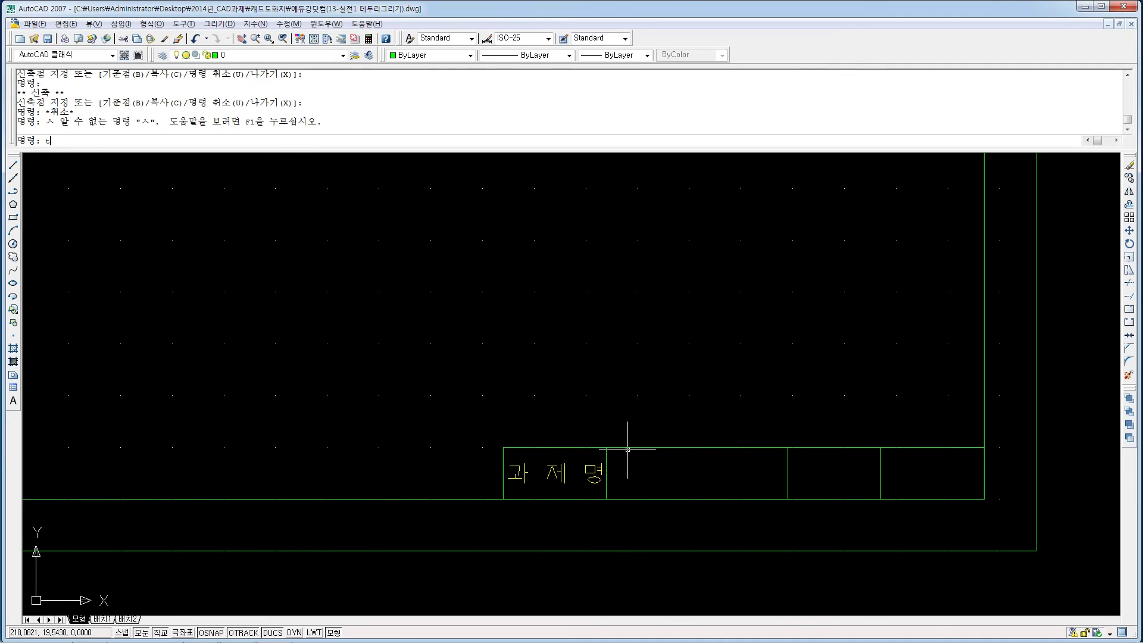
{"action": "type", "text": "t"}
{"action": "key", "text": "Return"}
{"action": "left_click", "coordinate": [606, 448]}
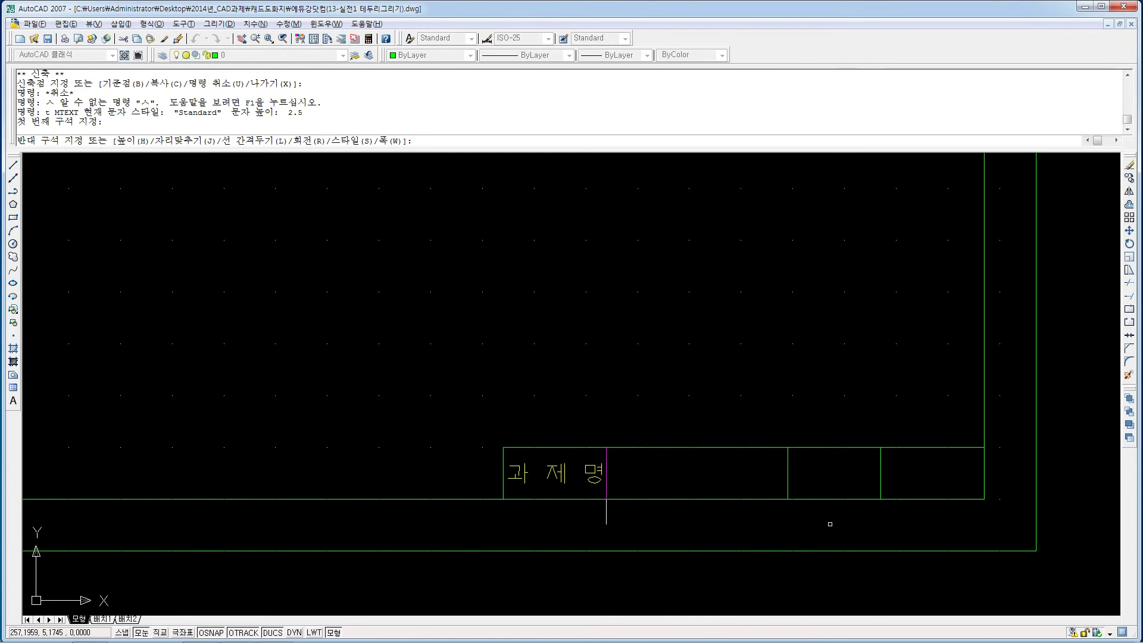
{"action": "left_click", "coordinate": [787, 499]}
{"action": "left_click", "coordinate": [787, 499]}
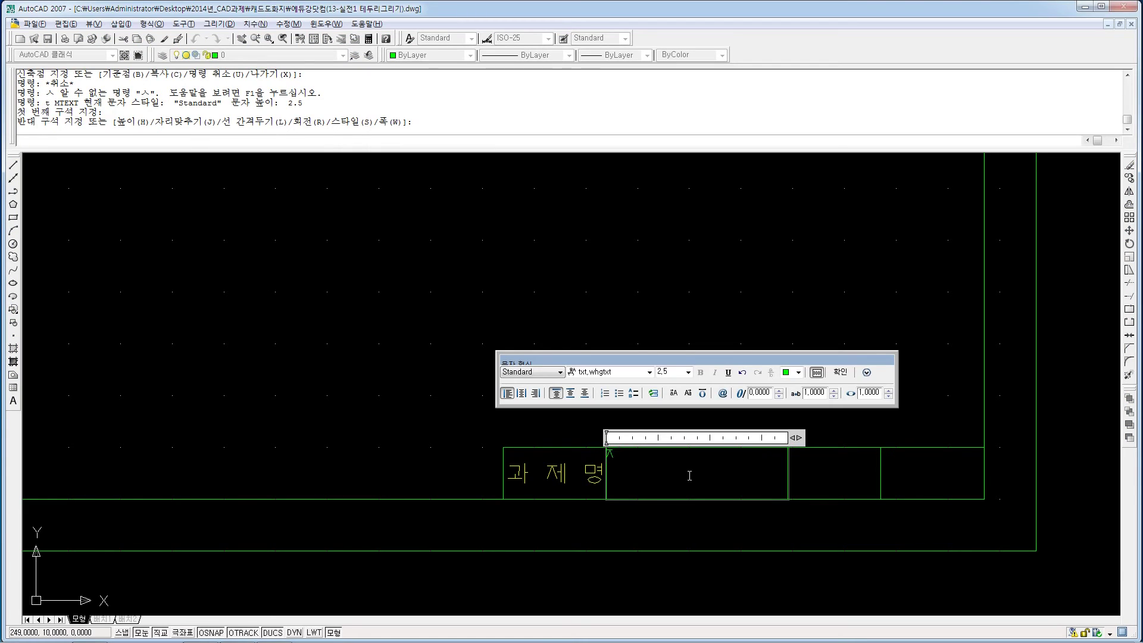
{"action": "type", "text": "종합 응용 배관"}
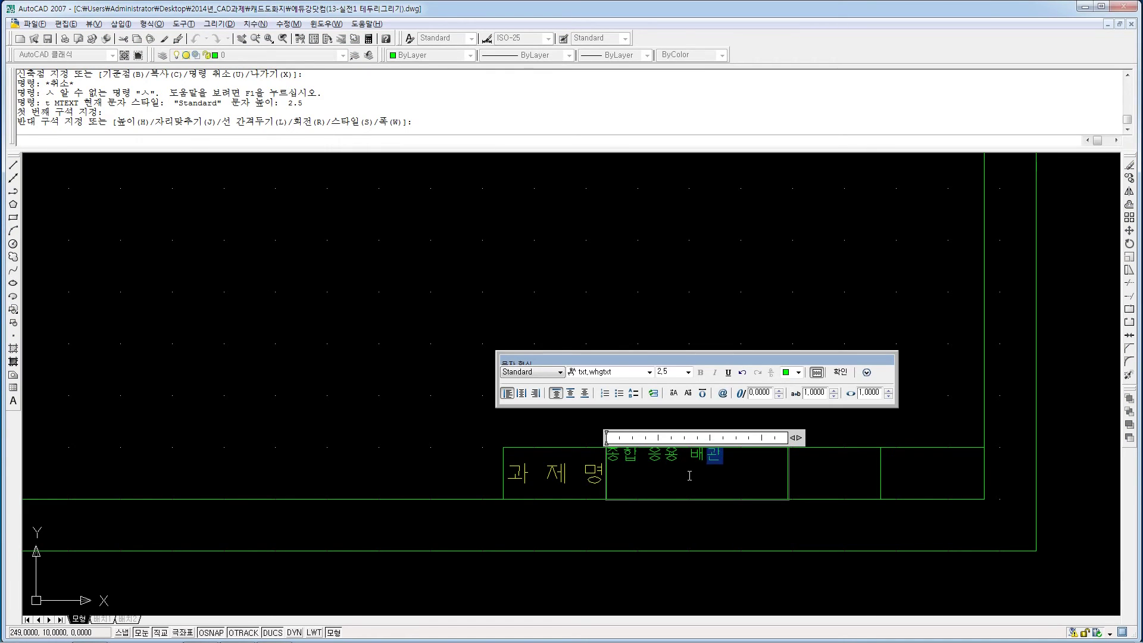
Format 종합 응용 배관 with height 3.8 and yellow colour, centred horizontally and vertically in its cell.
{"action": "key", "text": "ctrl+a"}
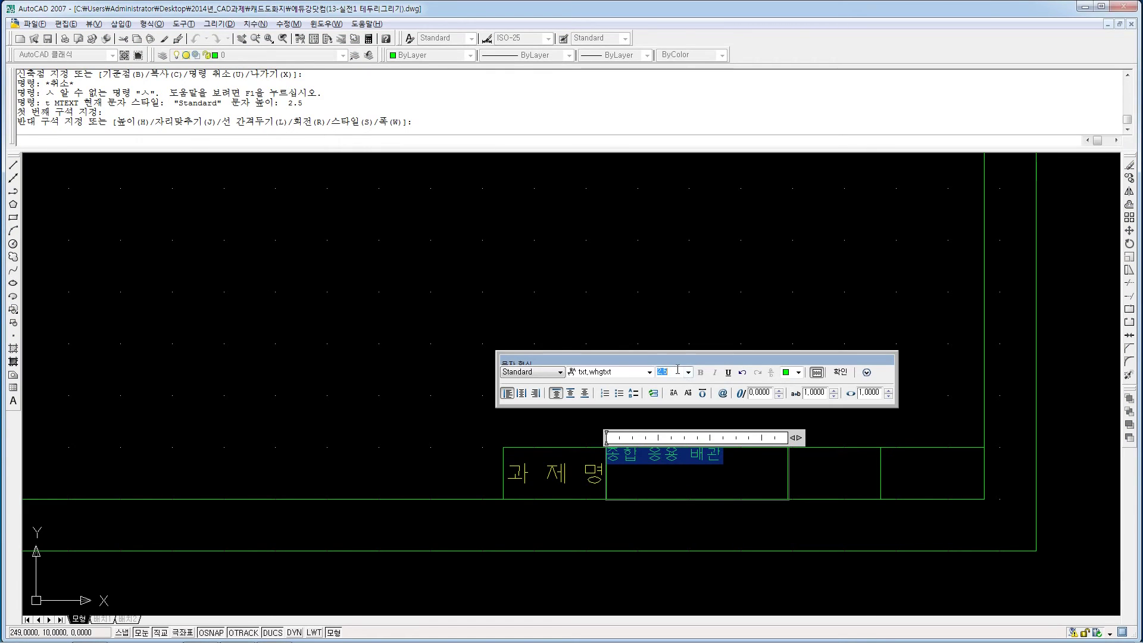
{"action": "left_click", "coordinate": [799, 372]}
{"action": "left_click", "coordinate": [812, 406]}
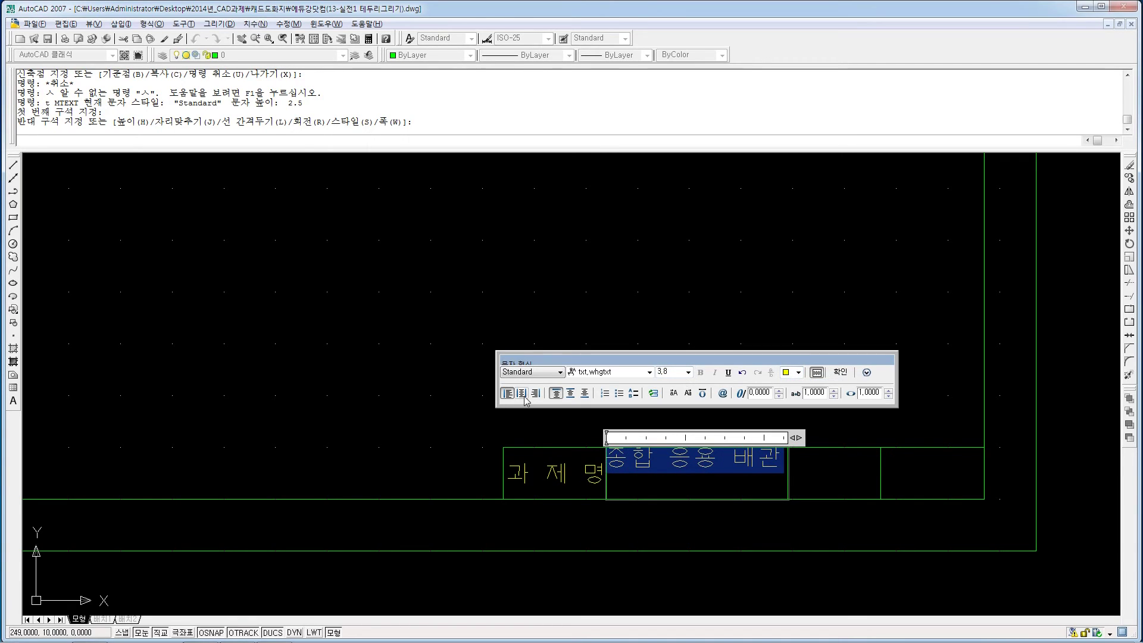
{"action": "left_click", "coordinate": [570, 393]}
{"action": "left_click", "coordinate": [849, 497]}
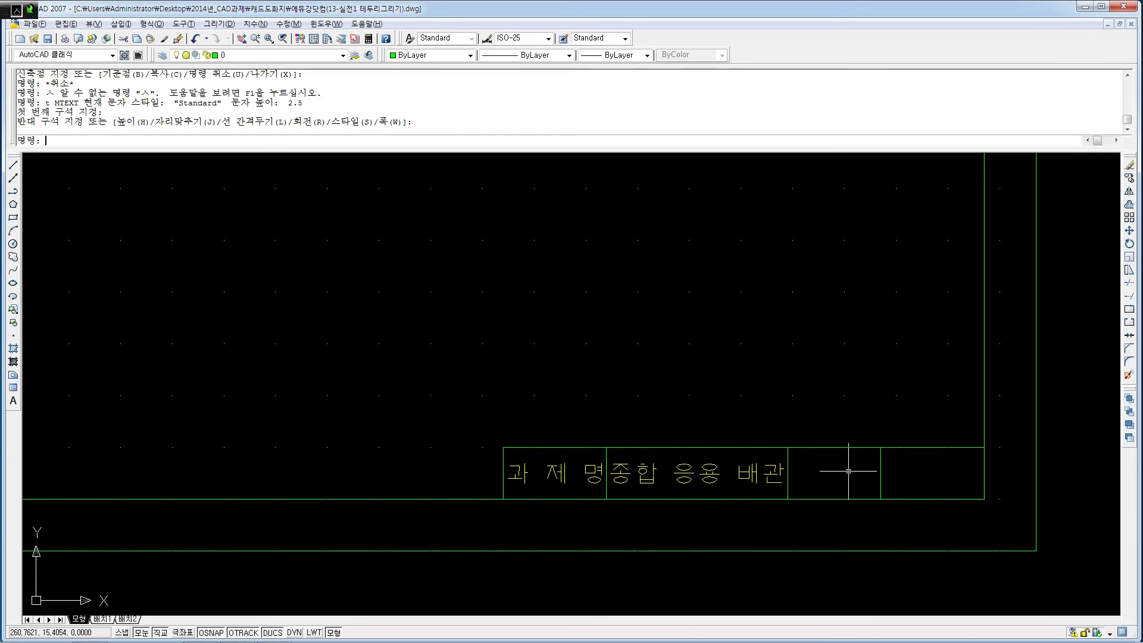
Add multiline text 척 도 spanning the third cell of the title strip, corner to corner.
{"action": "type", "text": "t"}
{"action": "key", "text": "Return"}
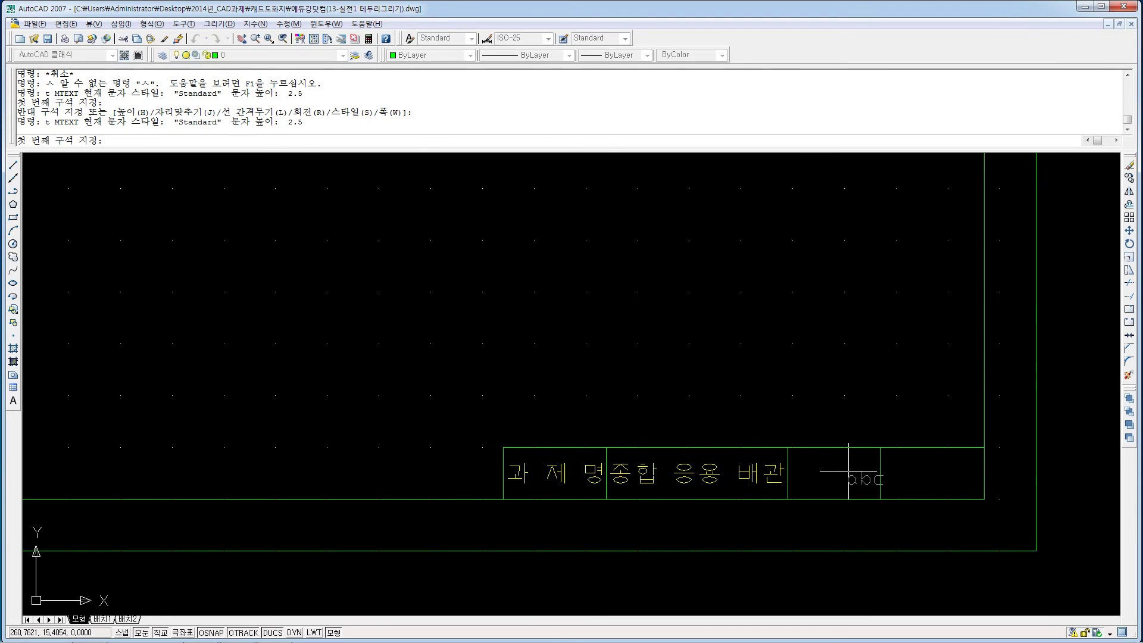
{"action": "left_click", "coordinate": [788, 448]}
{"action": "left_click", "coordinate": [880, 498]}
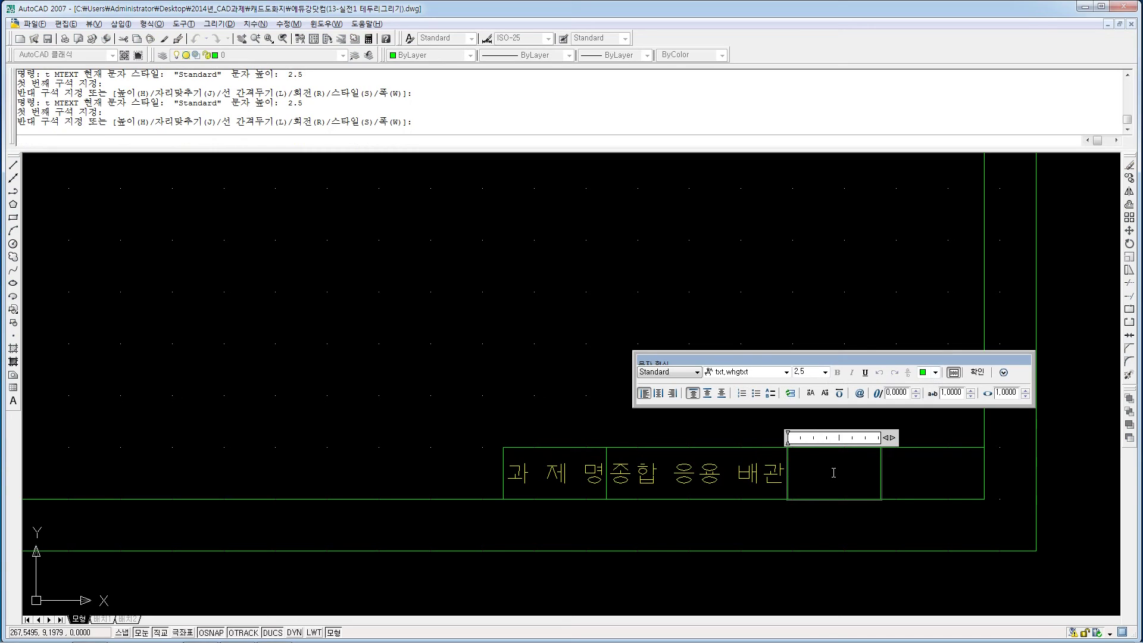
{"action": "type", "text": "척도"}
Format 척 도 with yellow colour and height 3.8, centred horizontally and vertically in its cell.
{"action": "key", "text": "ctrl+a"}
{"action": "left_click", "coordinate": [935, 372]}
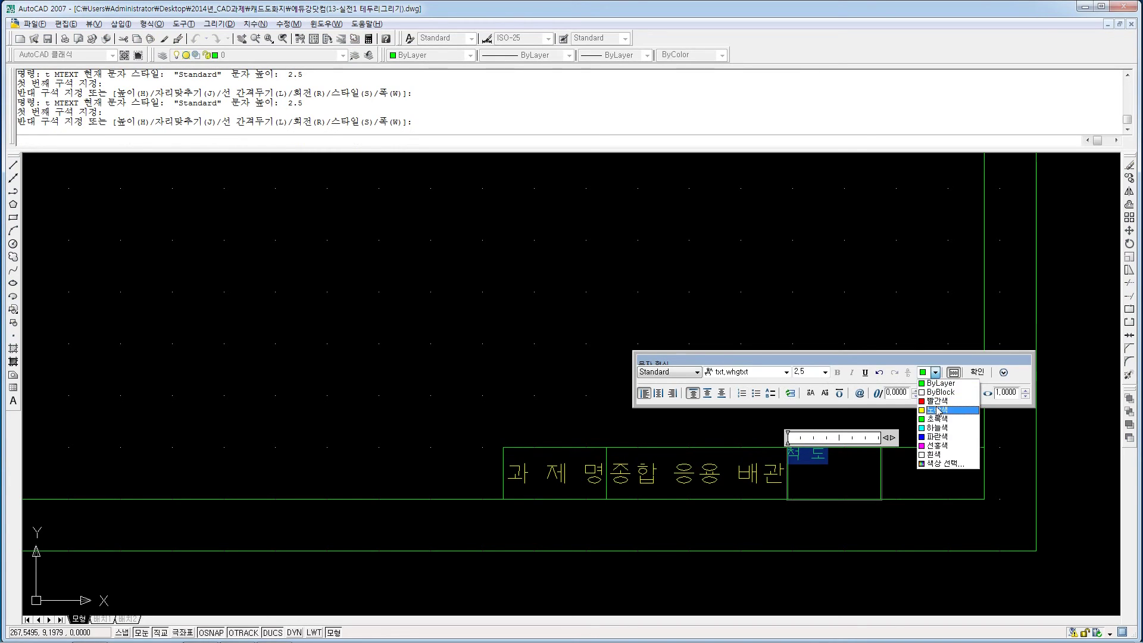
{"action": "left_click", "coordinate": [940, 409]}
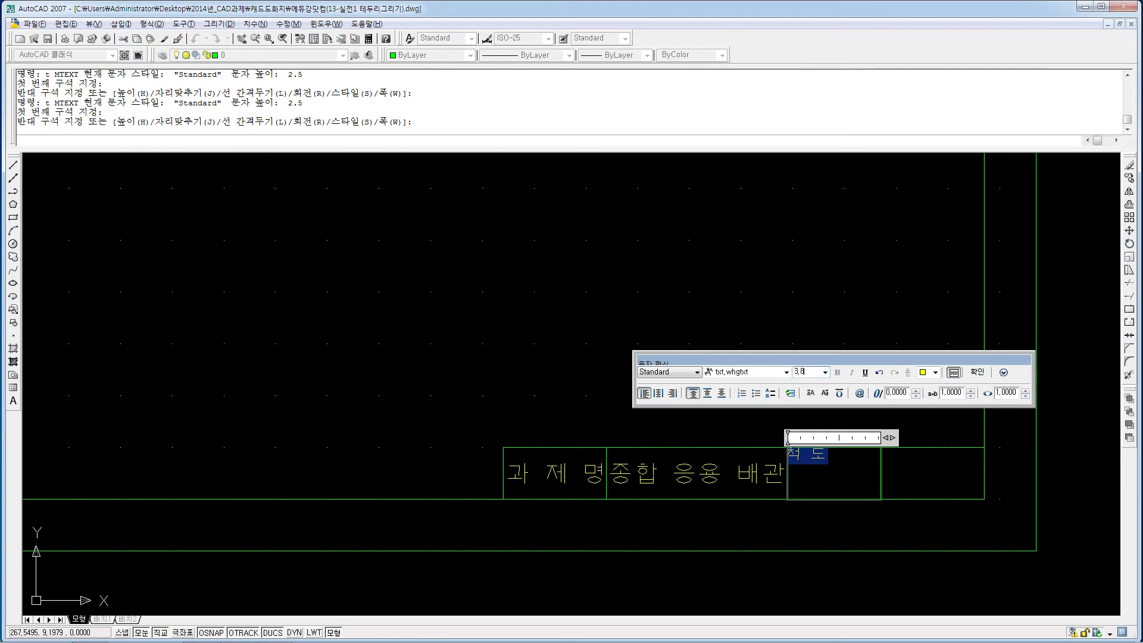
{"action": "left_click", "coordinate": [658, 393]}
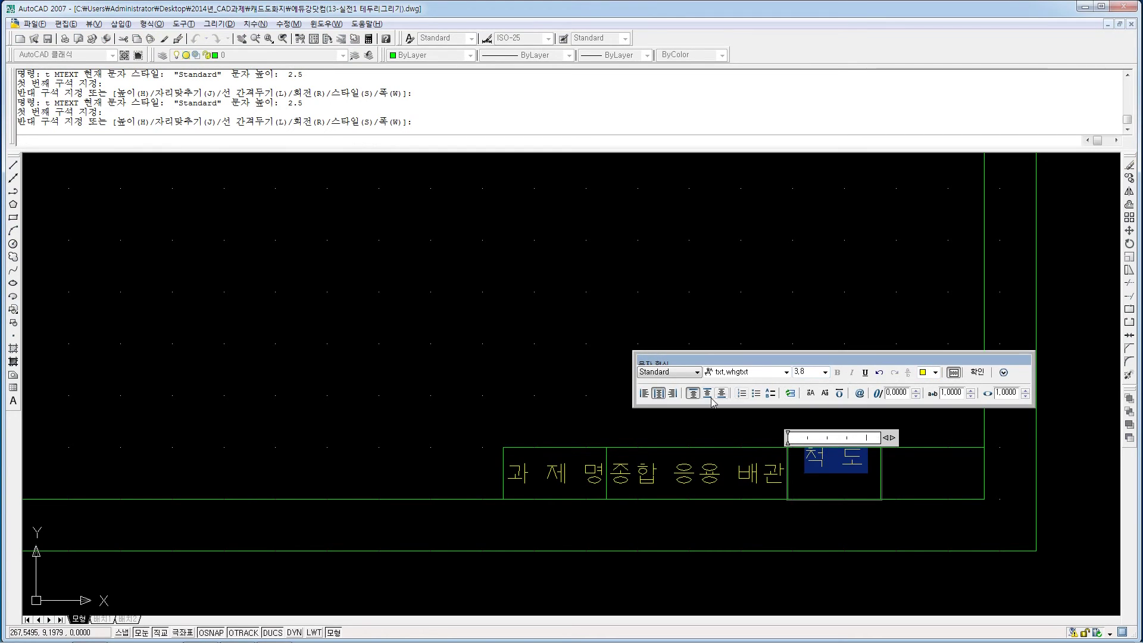
{"action": "left_click", "coordinate": [707, 394]}
{"action": "left_click", "coordinate": [956, 471]}
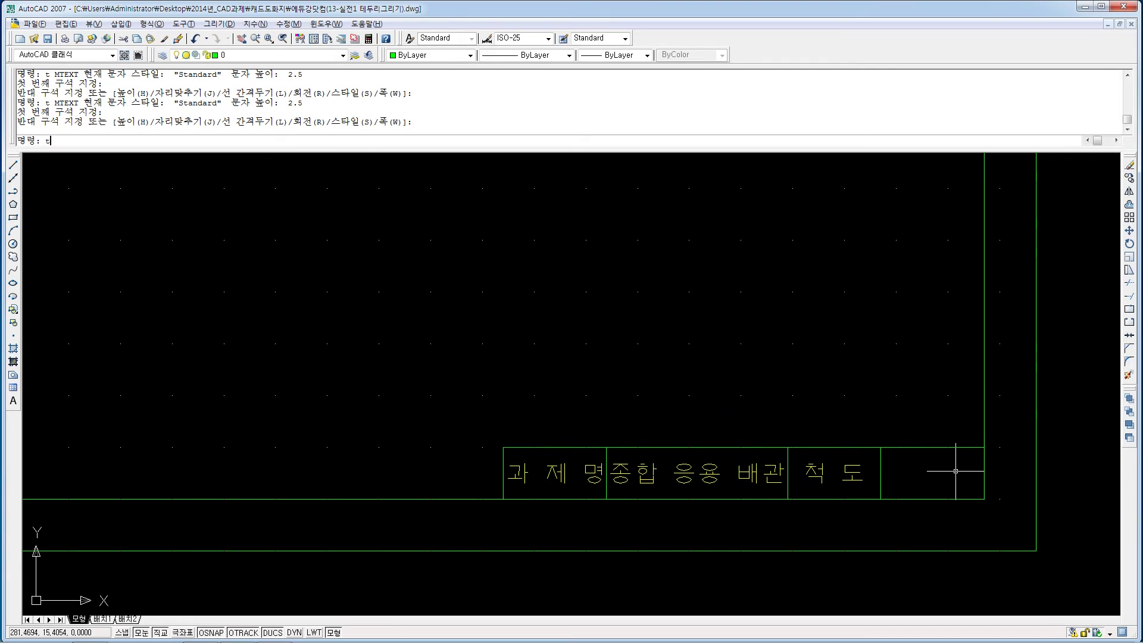
Add multiline text N.S spanning the last cell of the title strip, corner to corner.
{"action": "key", "text": "Return"}
{"action": "left_click", "coordinate": [881, 447]}
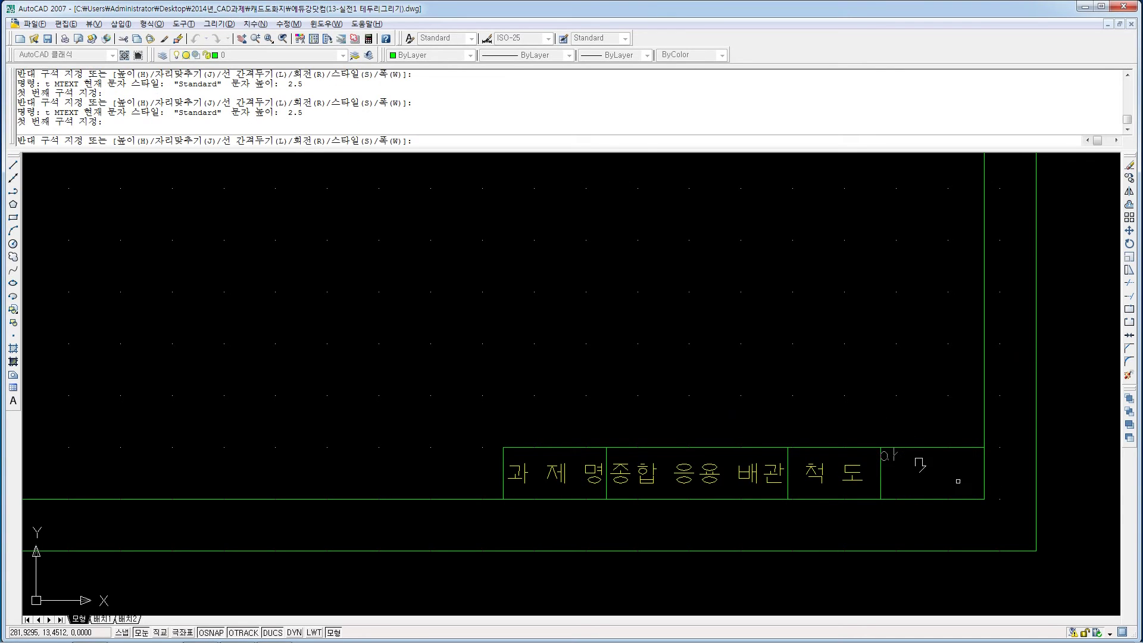
{"action": "left_click", "coordinate": [983, 498]}
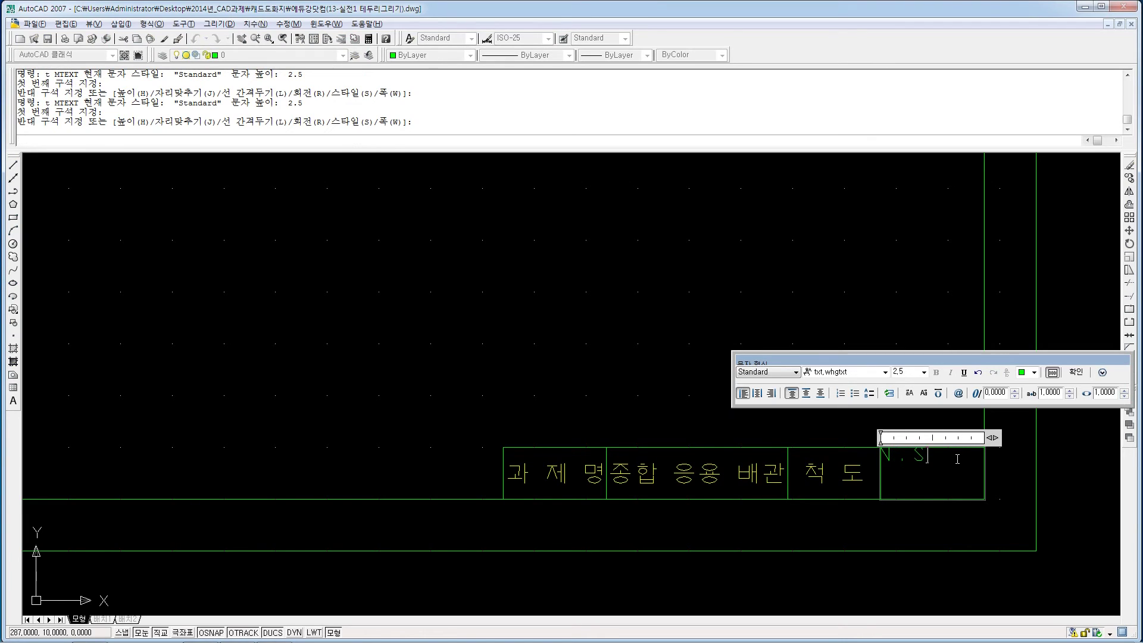
Colour the text N.S yellow and centre it horizontally and vertically in its cell.
{"action": "key", "text": "ctrl+a"}
{"action": "left_click", "coordinate": [1034, 372]}
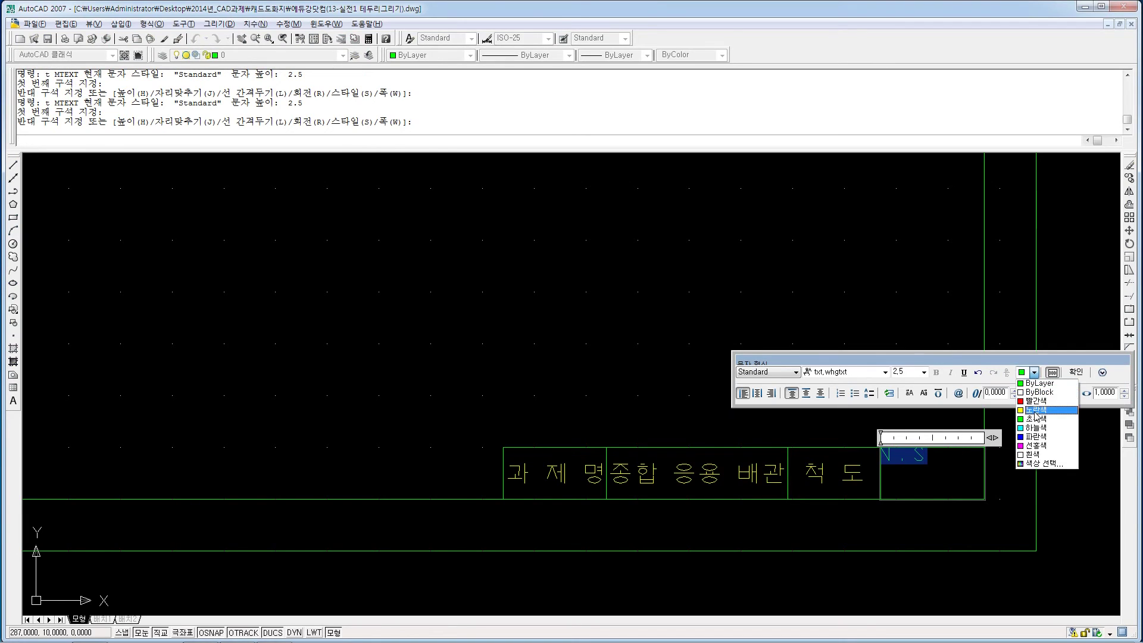
{"action": "left_click", "coordinate": [1035, 412]}
{"action": "left_click", "coordinate": [806, 395]}
{"action": "left_click", "coordinate": [757, 394]}
{"action": "left_click", "coordinate": [762, 325]}
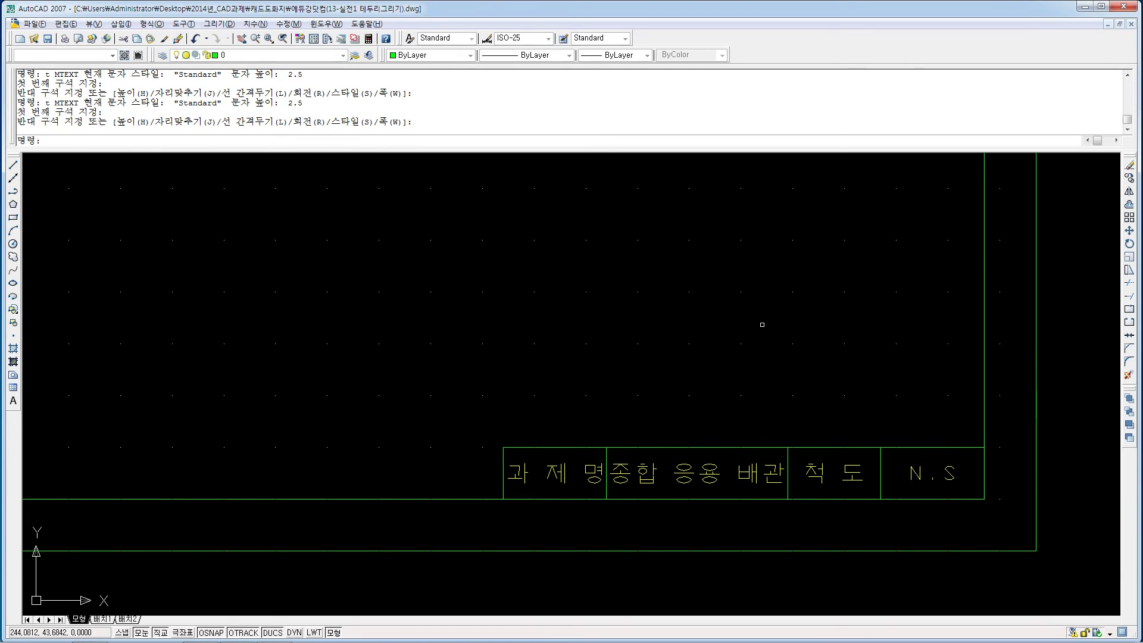
Examine the filled-in title strip together with the parts list on the whole drawing sheet.
{"action": "scroll", "coordinate": [834, 382], "scroll_direction": "down", "scroll_amount": 1}
{"action": "type", "text": "za"}
{"action": "key", "text": "Return"}
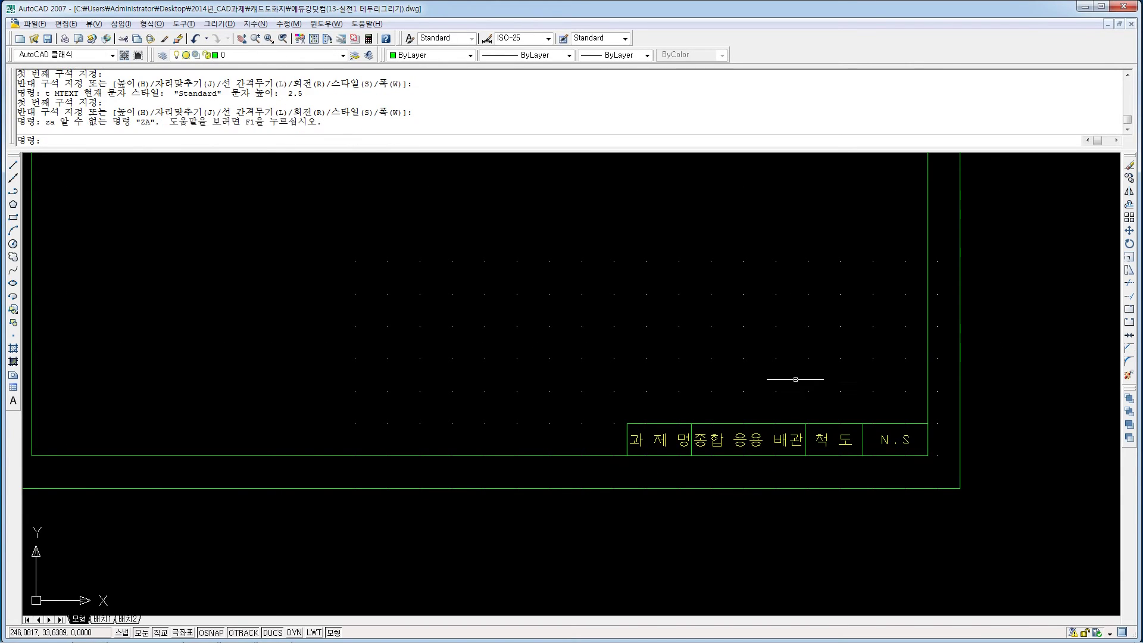
{"action": "type", "text": "z"}
{"action": "key", "text": "Return"}
{"action": "type", "text": "a"}
{"action": "key", "text": "Return"}
{"action": "key", "text": "Return"}
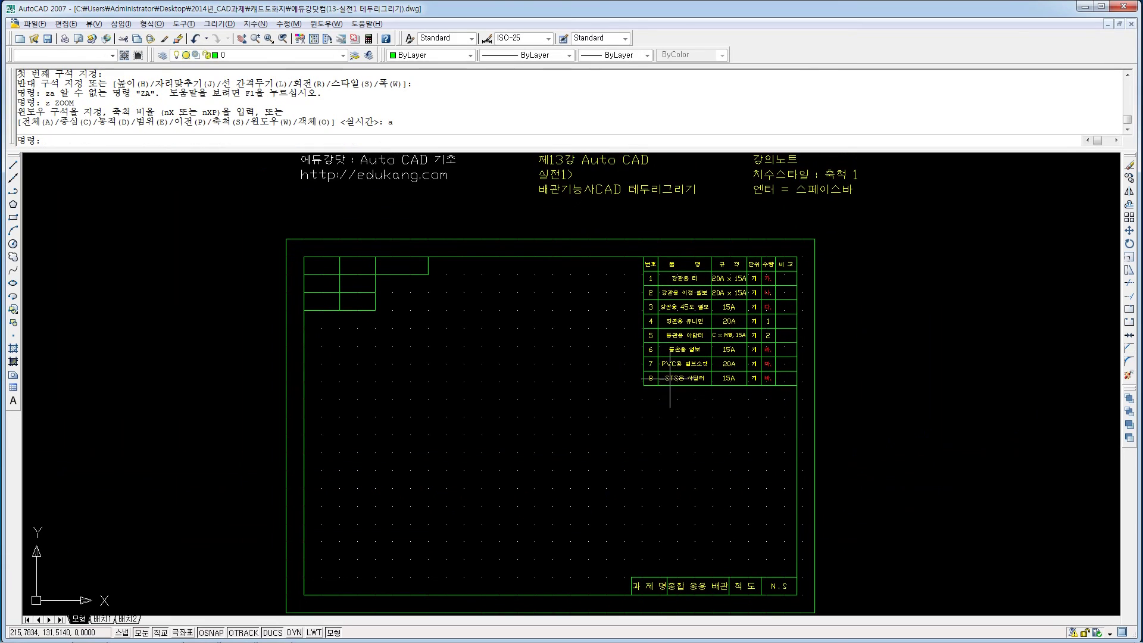
{"action": "scroll", "coordinate": [673, 440], "scroll_direction": "up", "scroll_amount": 1}
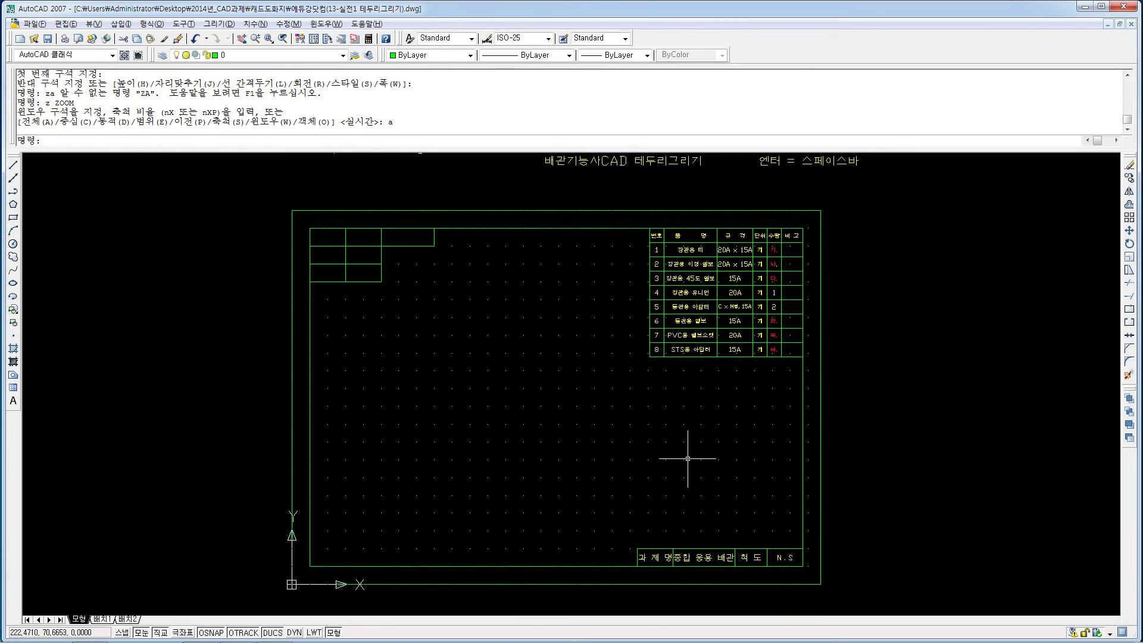
{"action": "scroll", "coordinate": [704, 413], "scroll_direction": "up", "scroll_amount": 2}
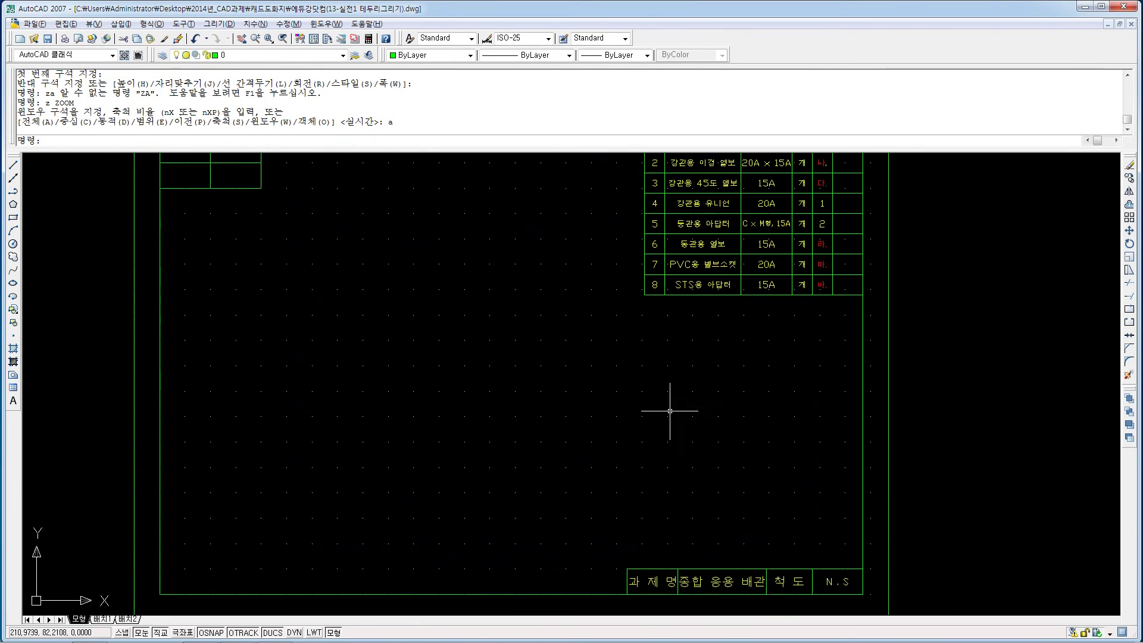
Add multiline text 수검번호 spanning the first cell of the upper-left table, corner to corner.
{"action": "mouse_move", "coordinate": [668, 410]}
{"action": "middle_mouse_down"}
{"action": "mouse_move", "coordinate": [764, 480]}
{"action": "mouse_move", "coordinate": [691, 461]}
{"action": "middle_mouse_up"}
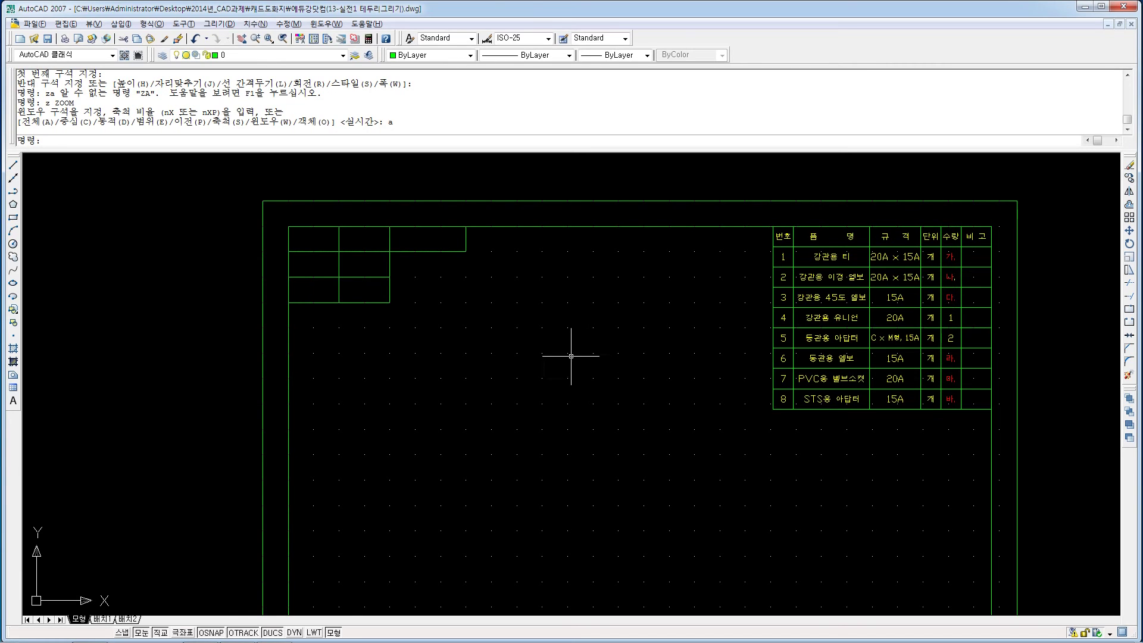
{"action": "scroll", "coordinate": [571, 356], "scroll_direction": "up", "scroll_amount": 3}
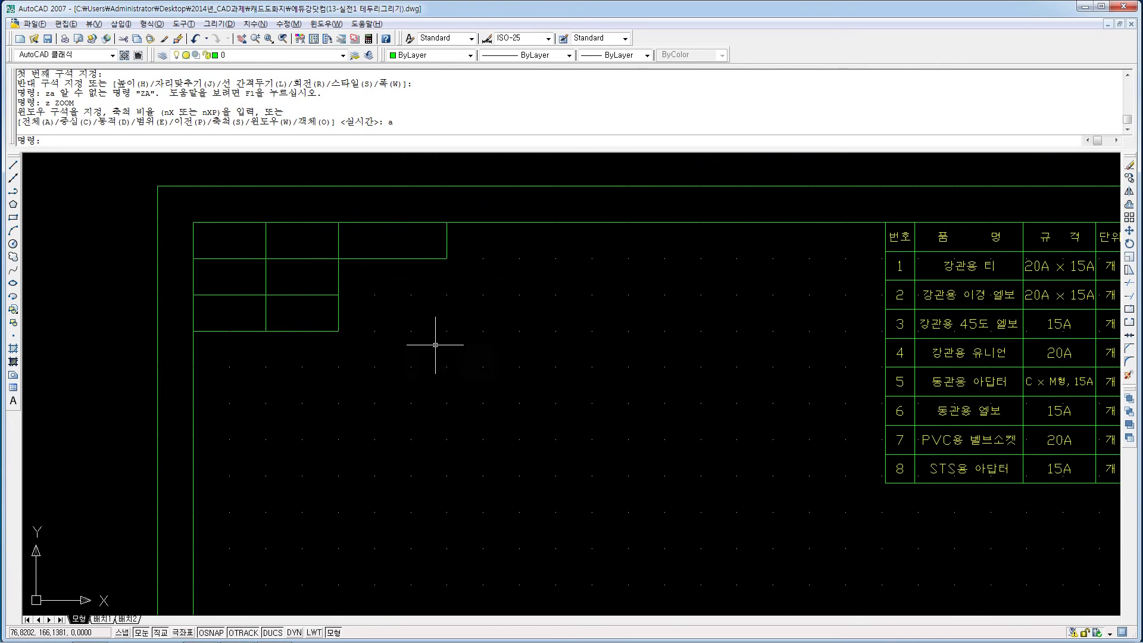
{"action": "middle_click_drag", "start_coordinate": [446, 351], "coordinate": [526, 377]}
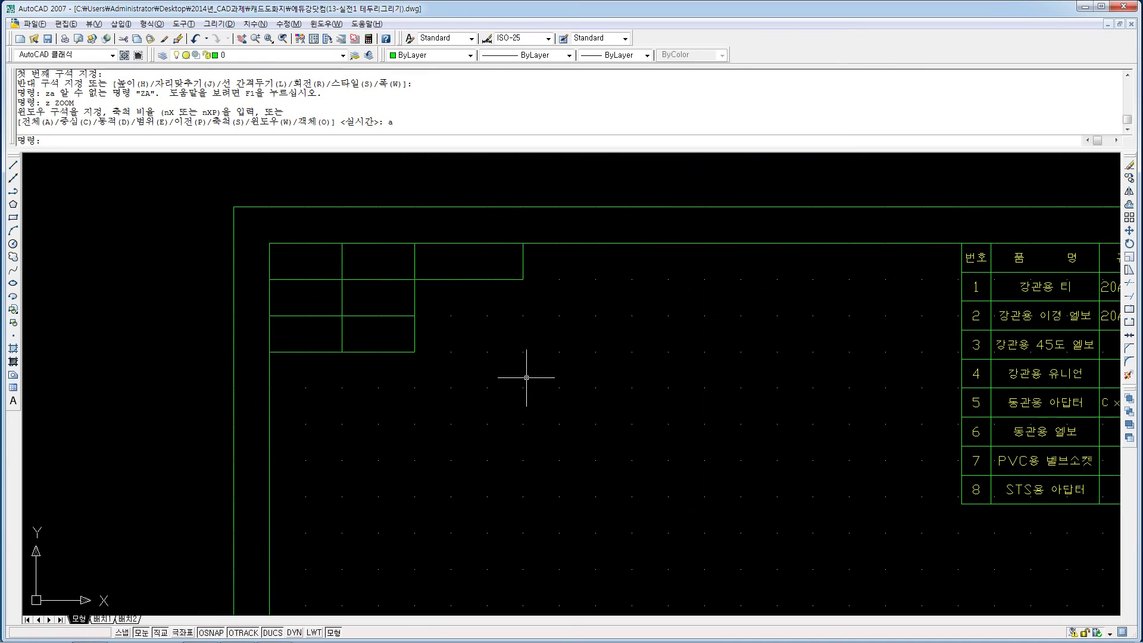
{"action": "type", "text": "t"}
{"action": "key", "text": "Return"}
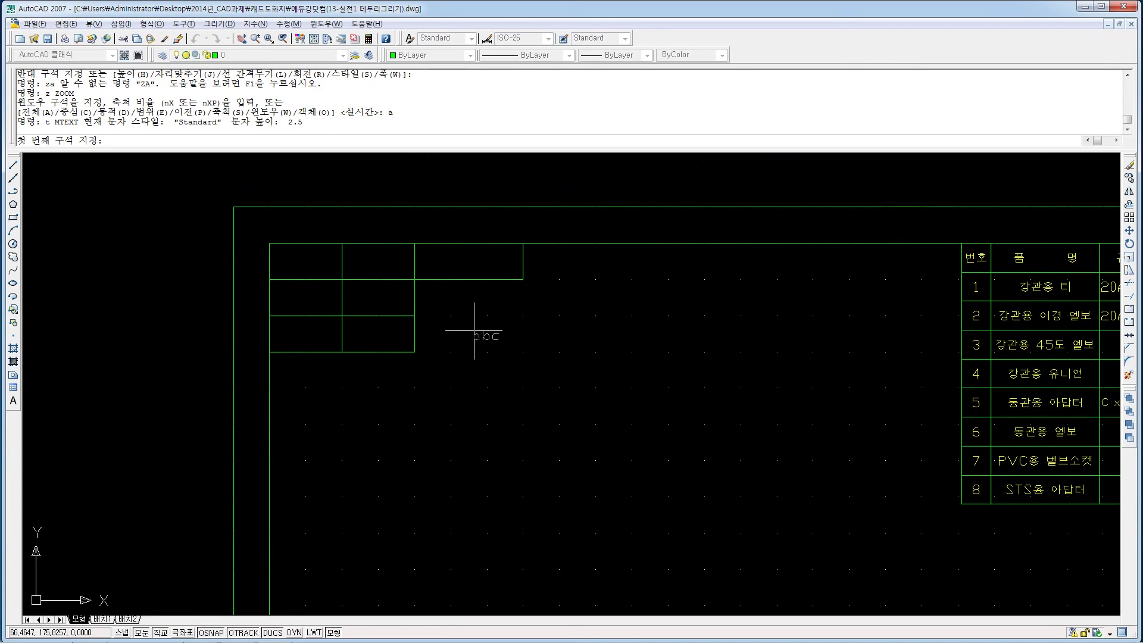
{"action": "left_click", "coordinate": [270, 244]}
{"action": "left_click", "coordinate": [341, 279]}
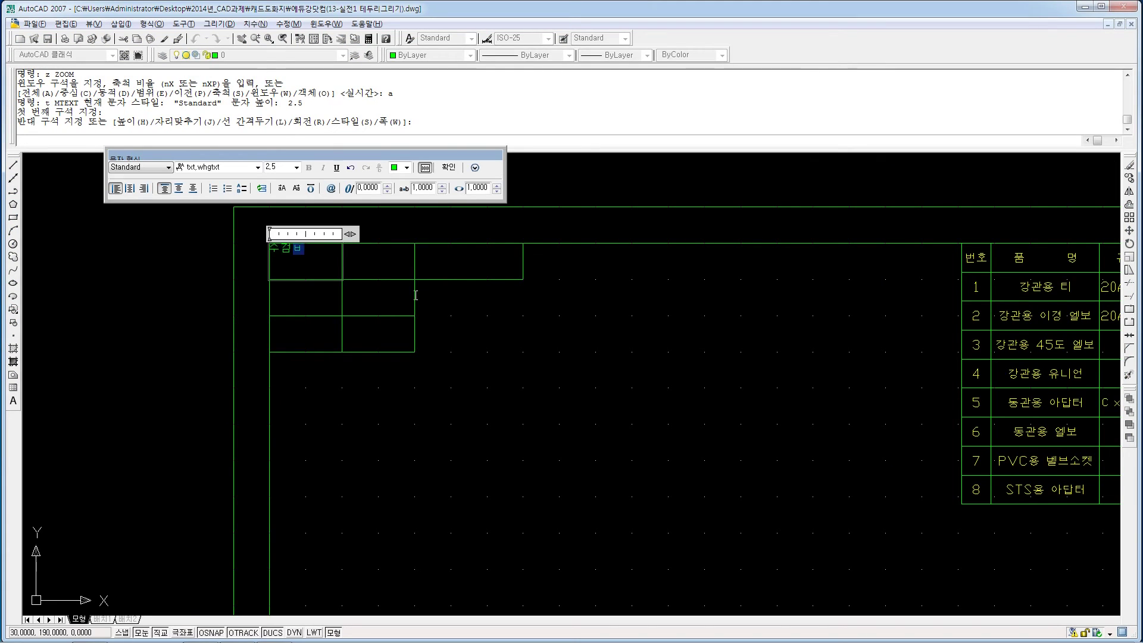
Format 수검번호 with yellow colour and height 3.8, centred horizontally and vertically in its cell.
{"action": "key", "text": "ctrl+a"}
{"action": "left_click", "coordinate": [406, 167]}
{"action": "left_click", "coordinate": [416, 205]}
{"action": "type", "text": "3"}
{"action": "key", "text": "Return"}
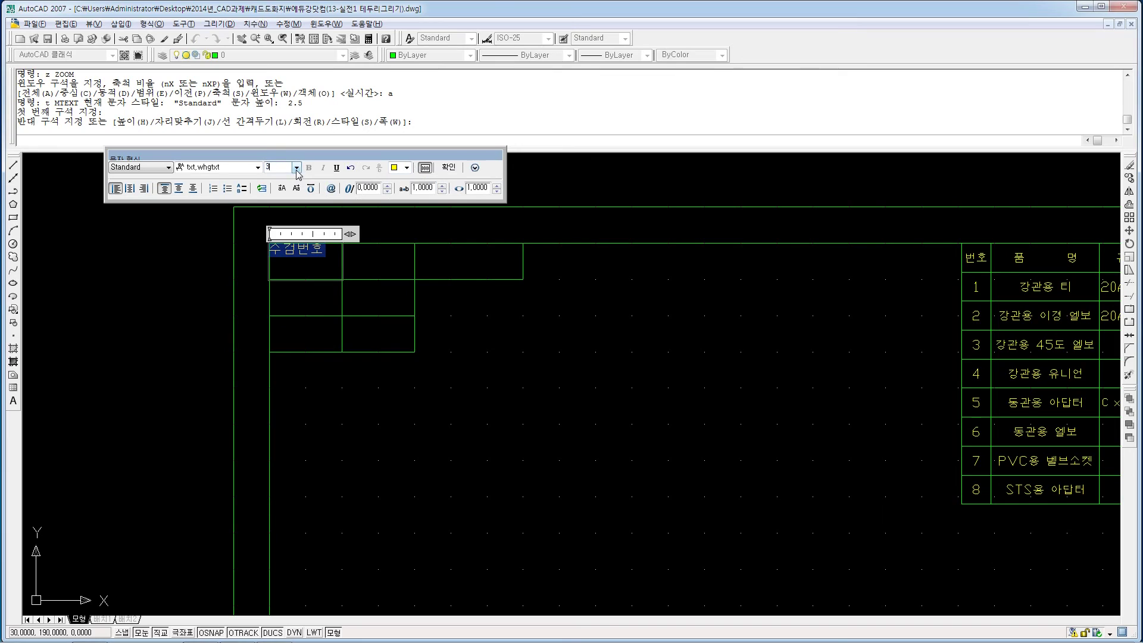
{"action": "type", "text": ".8"}
{"action": "key", "text": "Return"}
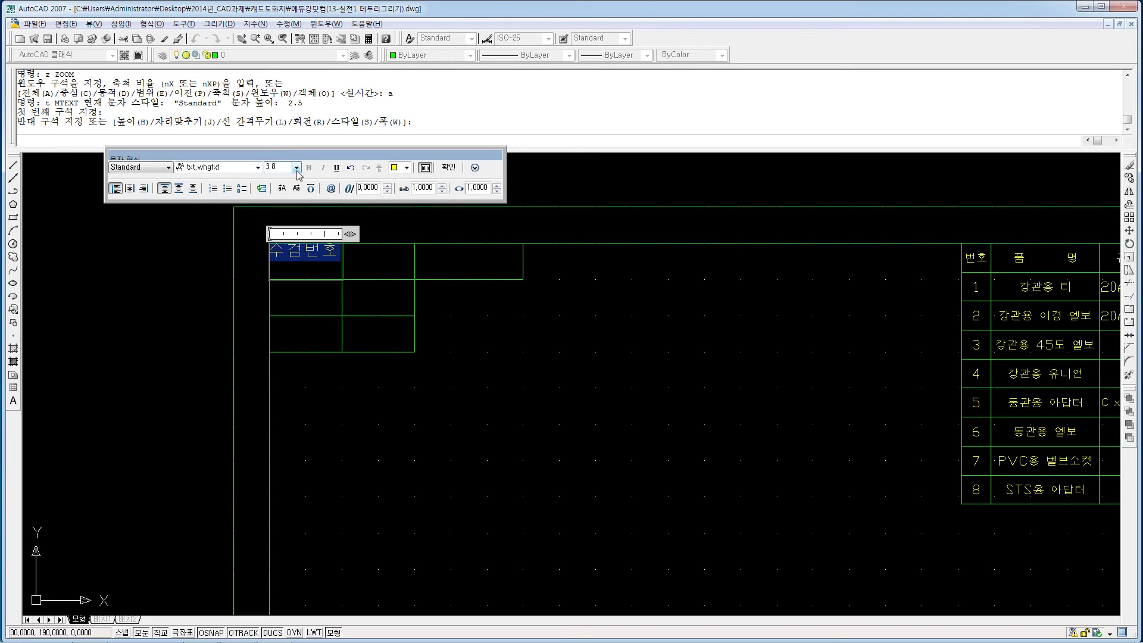
{"action": "left_click", "coordinate": [129, 188]}
{"action": "left_click", "coordinate": [178, 188]}
{"action": "left_click", "coordinate": [373, 264]}
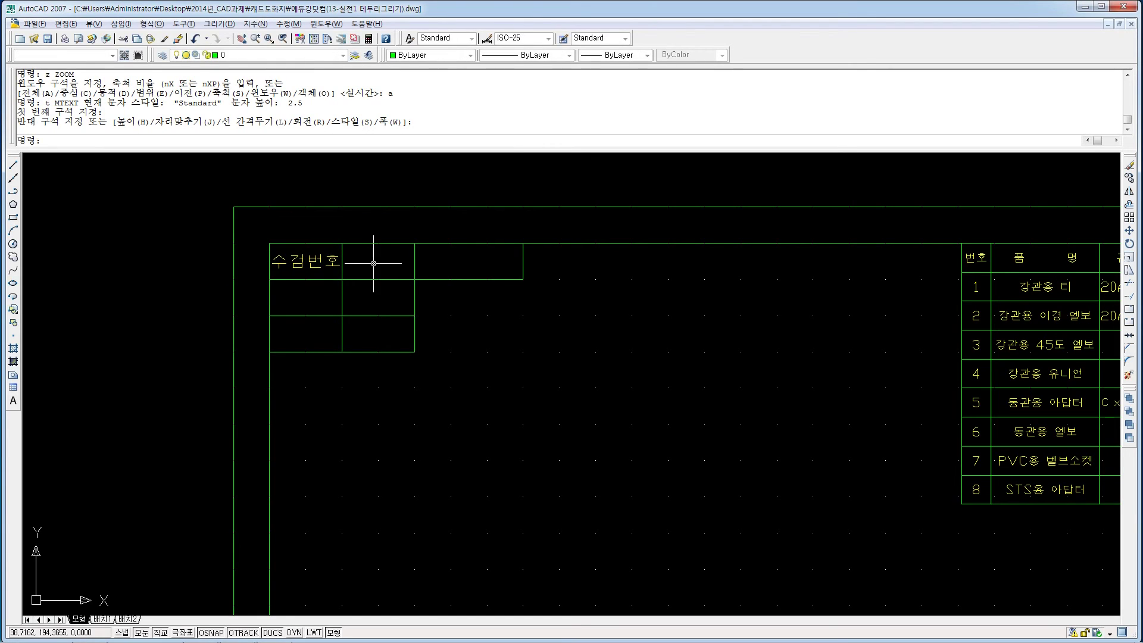
Stretch the 수검번호 text frame so its upper-left and lower-right corners meet the corners of its cell.
{"action": "left_click", "coordinate": [318, 269]}
{"action": "left_click", "coordinate": [301, 266]}
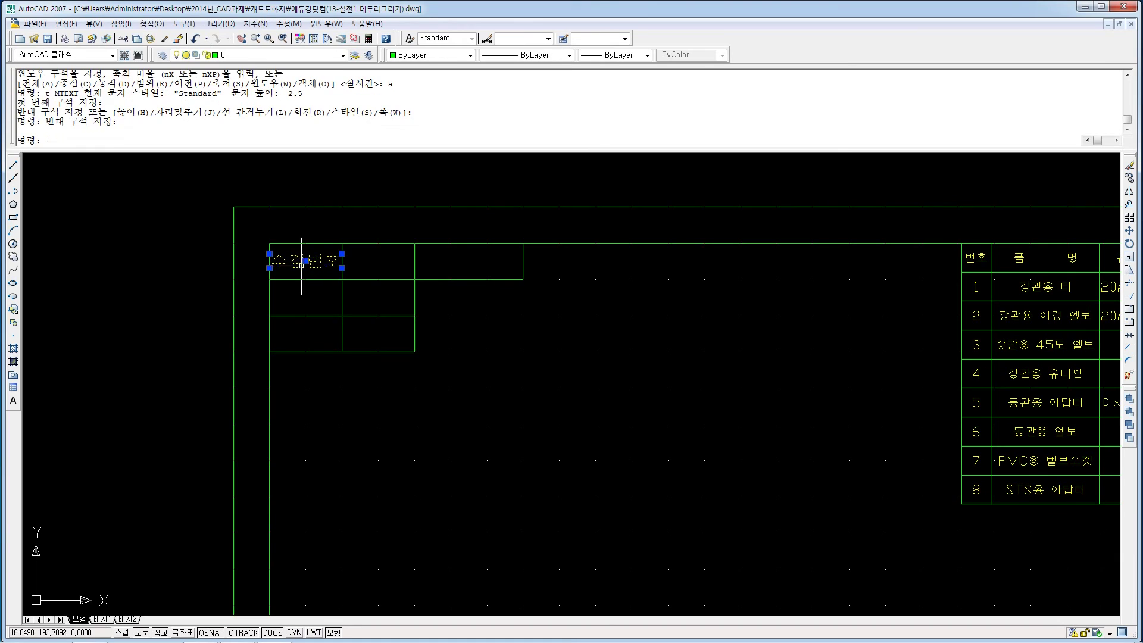
{"action": "left_click", "coordinate": [269, 254]}
{"action": "left_click", "coordinate": [269, 243]}
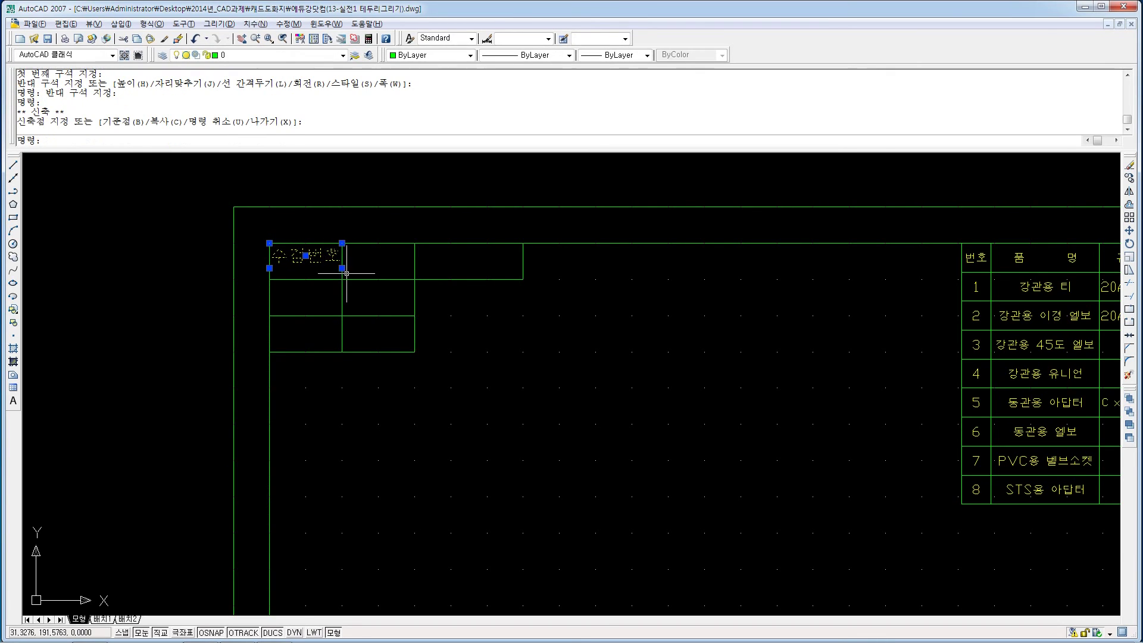
{"action": "left_click", "coordinate": [341, 268]}
{"action": "left_click", "coordinate": [341, 279]}
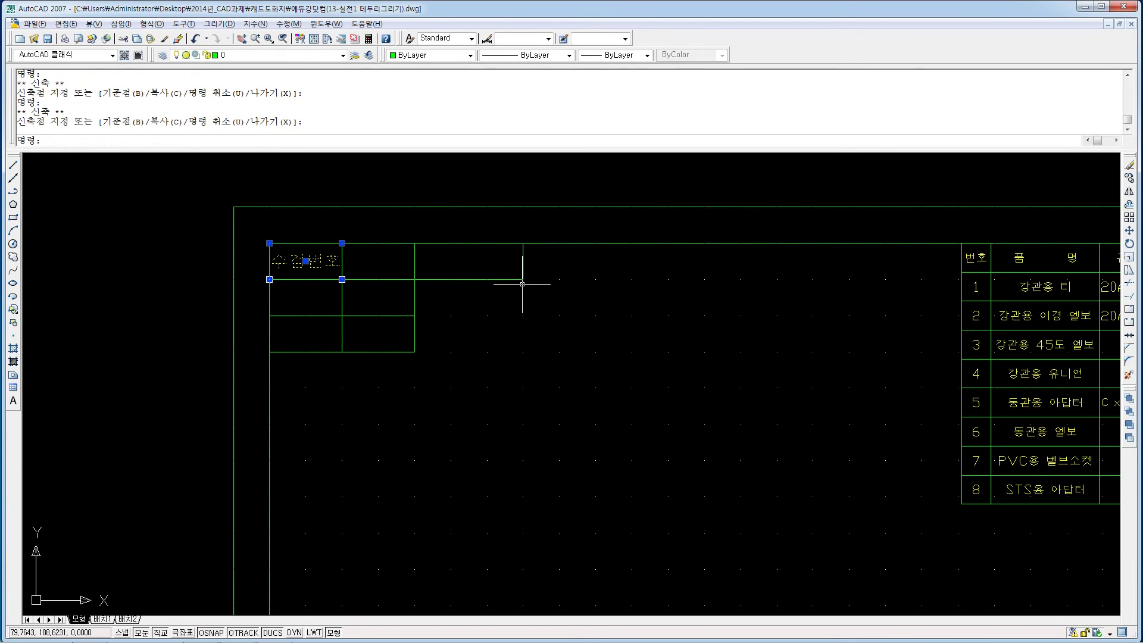
{"action": "key", "text": "Escape"}
Copy 수검번호 into the two cells below it and into the third cell of the top row.
{"action": "type", "text": "ㅊ"}
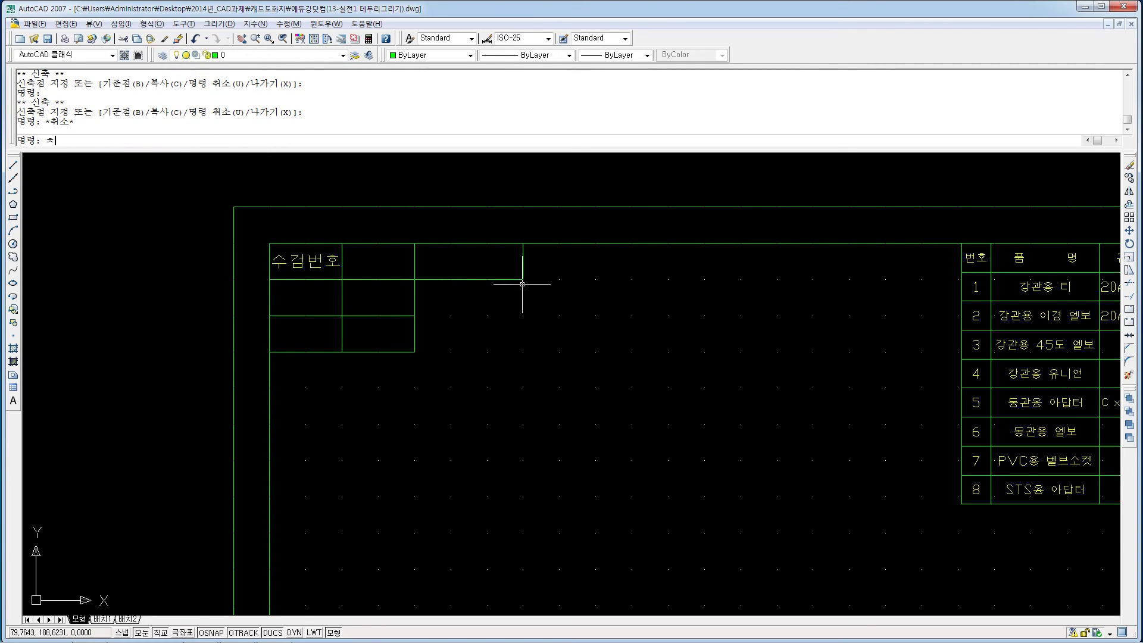
{"action": "type", "text": "o"}
{"action": "key", "text": "Return"}
{"action": "left_click", "coordinate": [305, 262]}
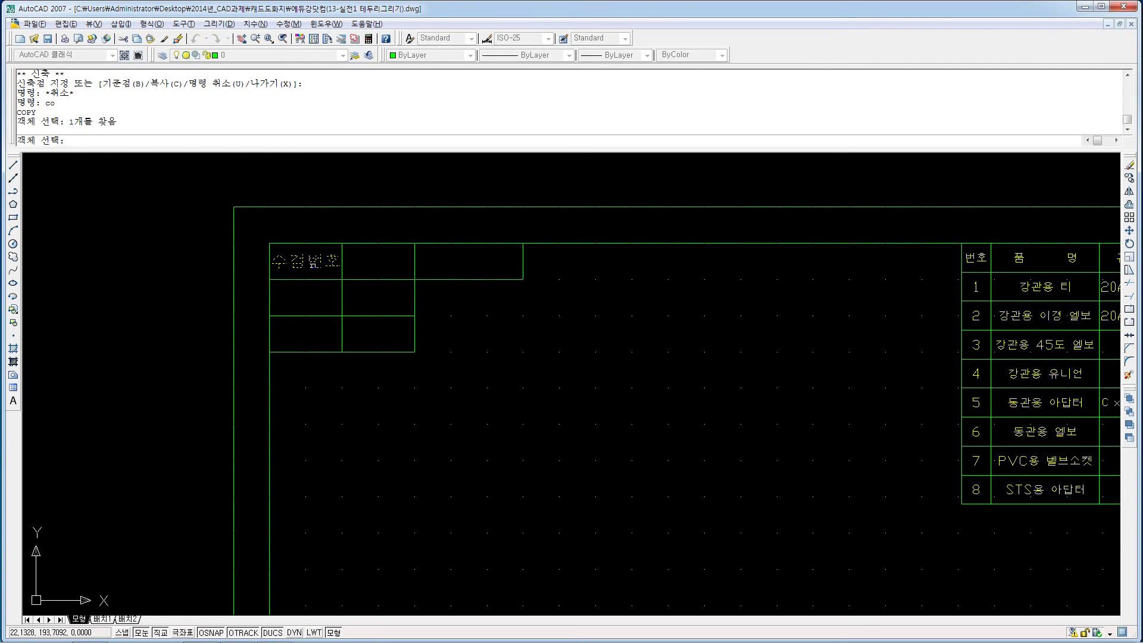
{"action": "key", "text": "Return"}
{"action": "left_click", "coordinate": [270, 243]}
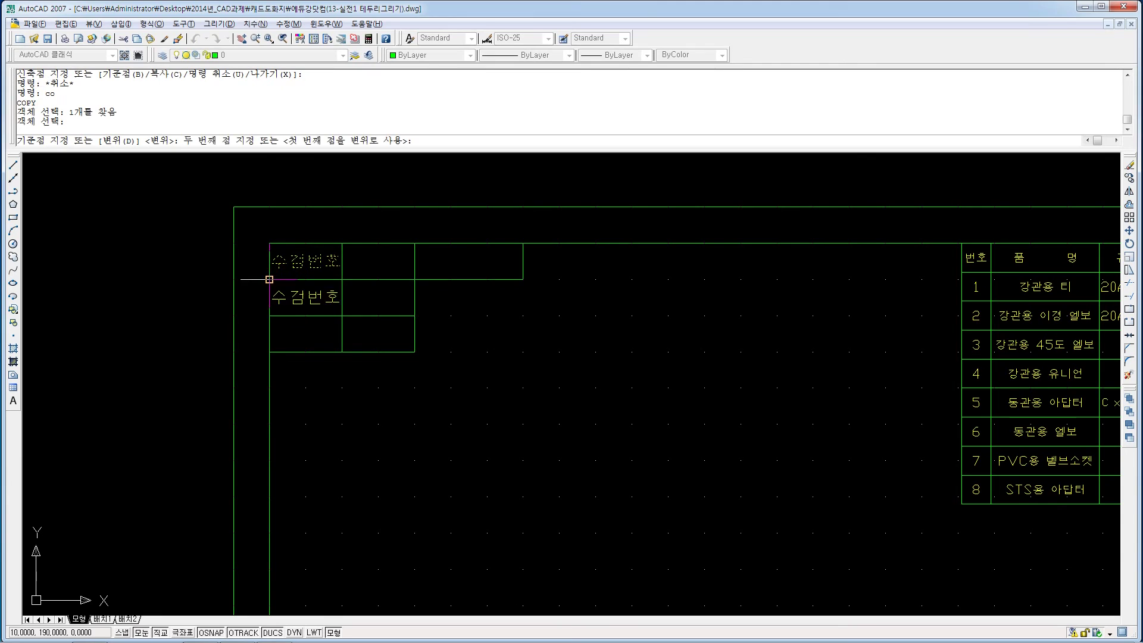
{"action": "left_click", "coordinate": [270, 315]}
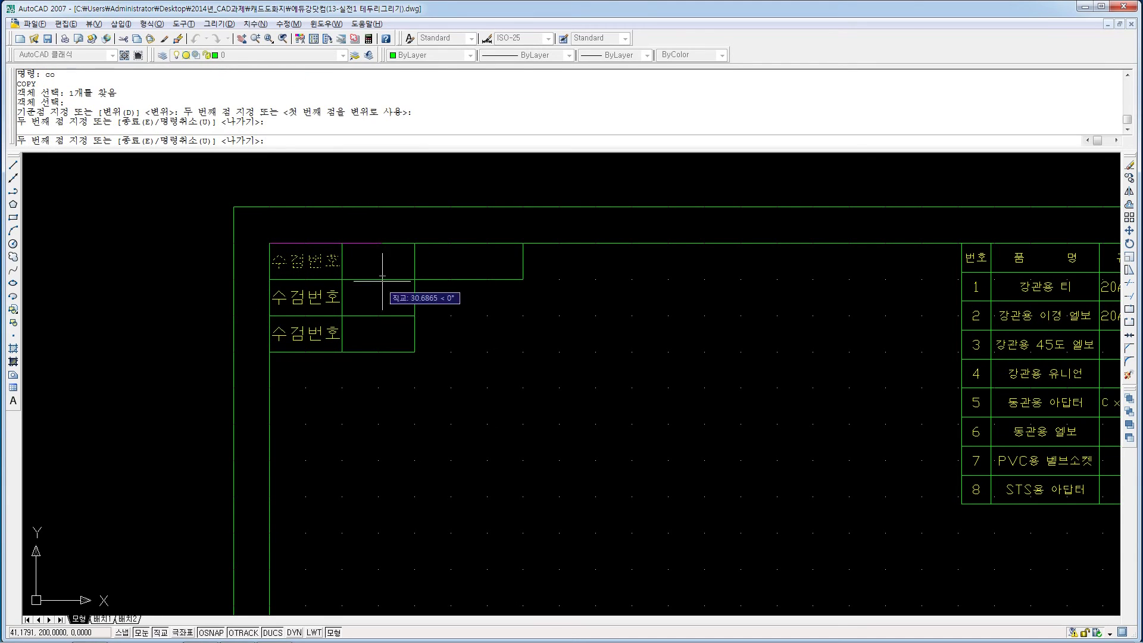
{"action": "left_click", "coordinate": [415, 243]}
{"action": "key", "text": "Escape"}
{"action": "left_click", "coordinate": [463, 270]}
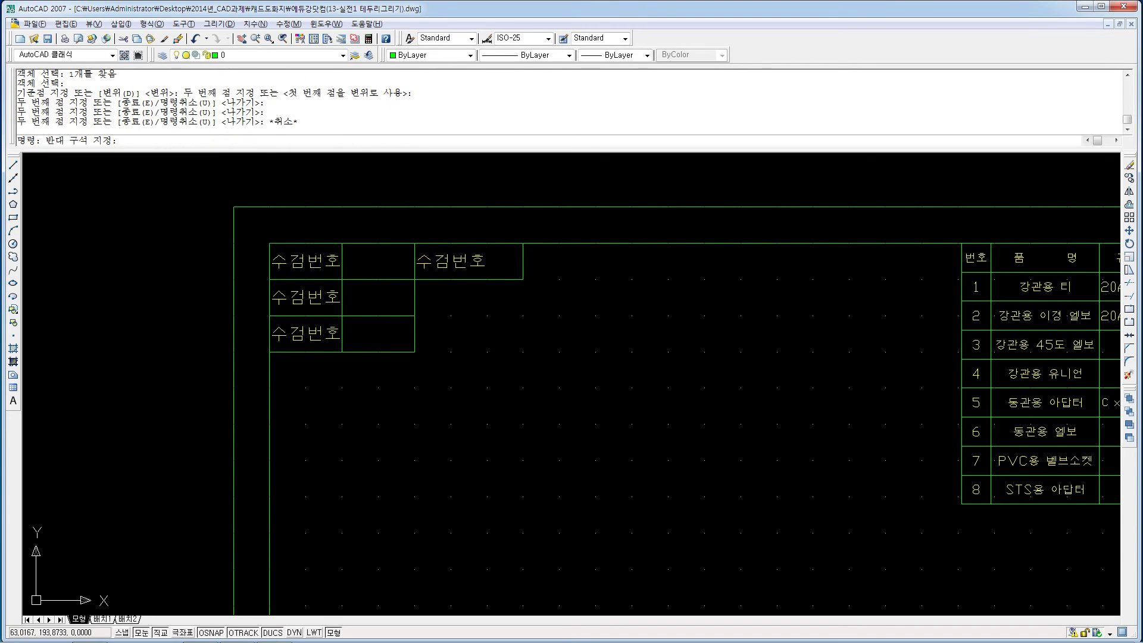
{"action": "left_click", "coordinate": [459, 262]}
{"action": "double_click", "coordinate": [459, 263]}
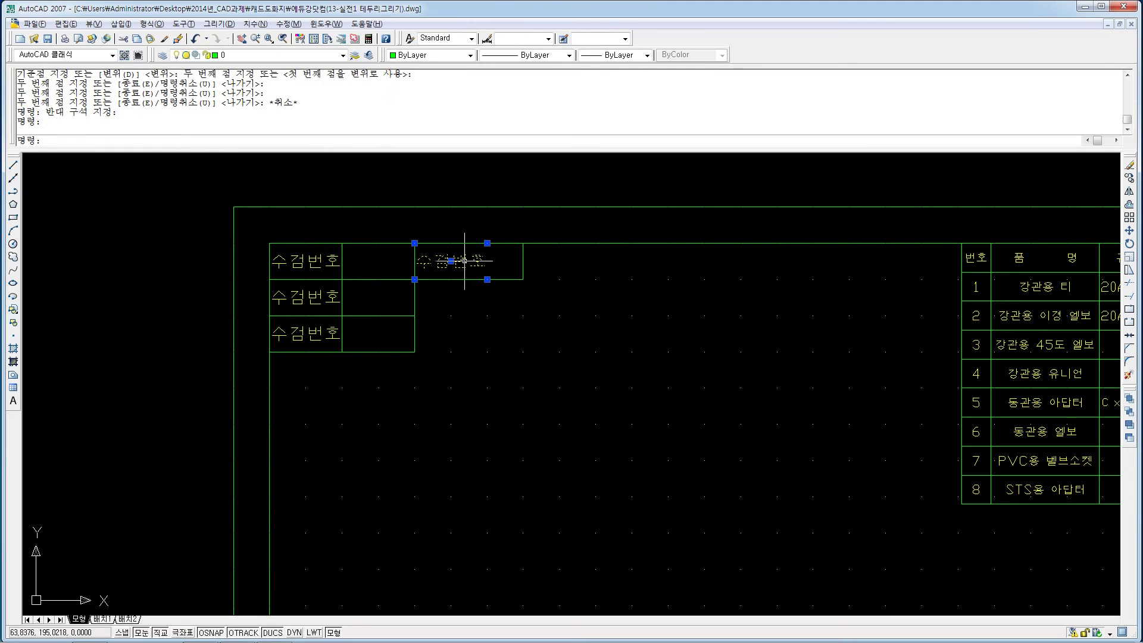
{"action": "left_click", "coordinate": [486, 281]}
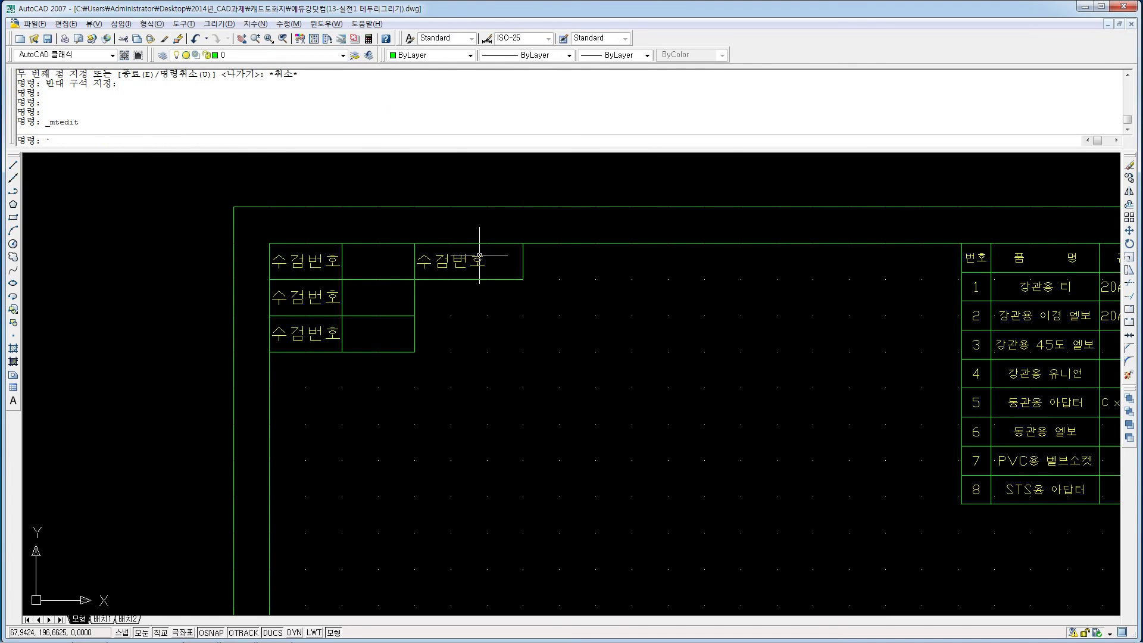
{"action": "key", "text": "Escape"}
{"action": "key", "text": "Escape"}
Widen the copied text frame in the top row's third cell to the cell's right edge.
{"action": "left_click", "coordinate": [457, 260]}
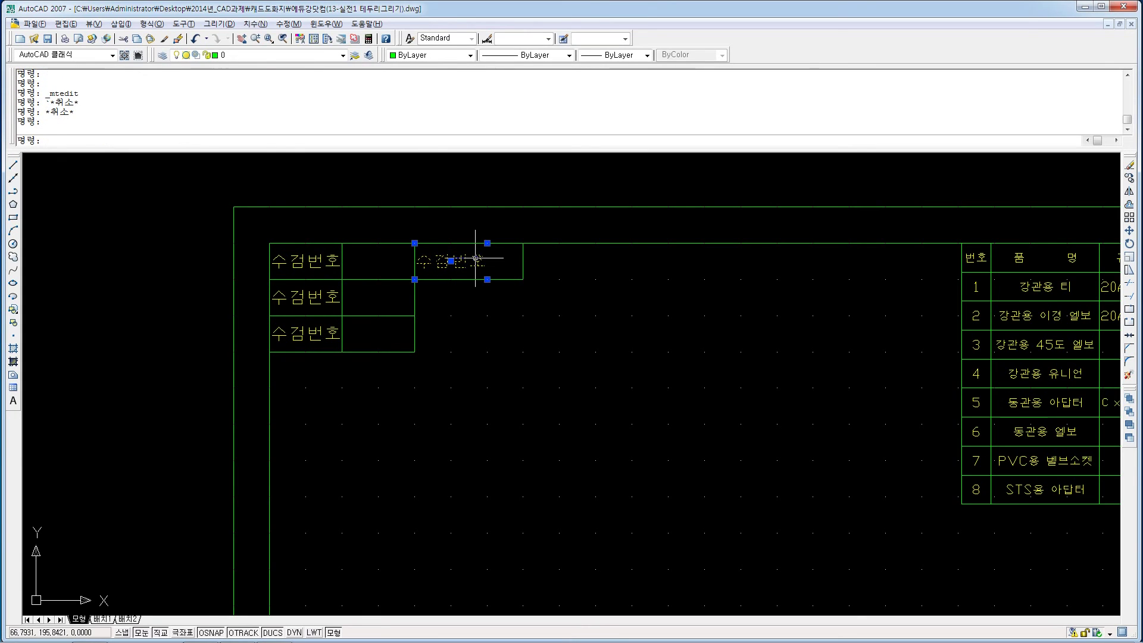
{"action": "left_click", "coordinate": [487, 243]}
{"action": "left_click", "coordinate": [523, 243]}
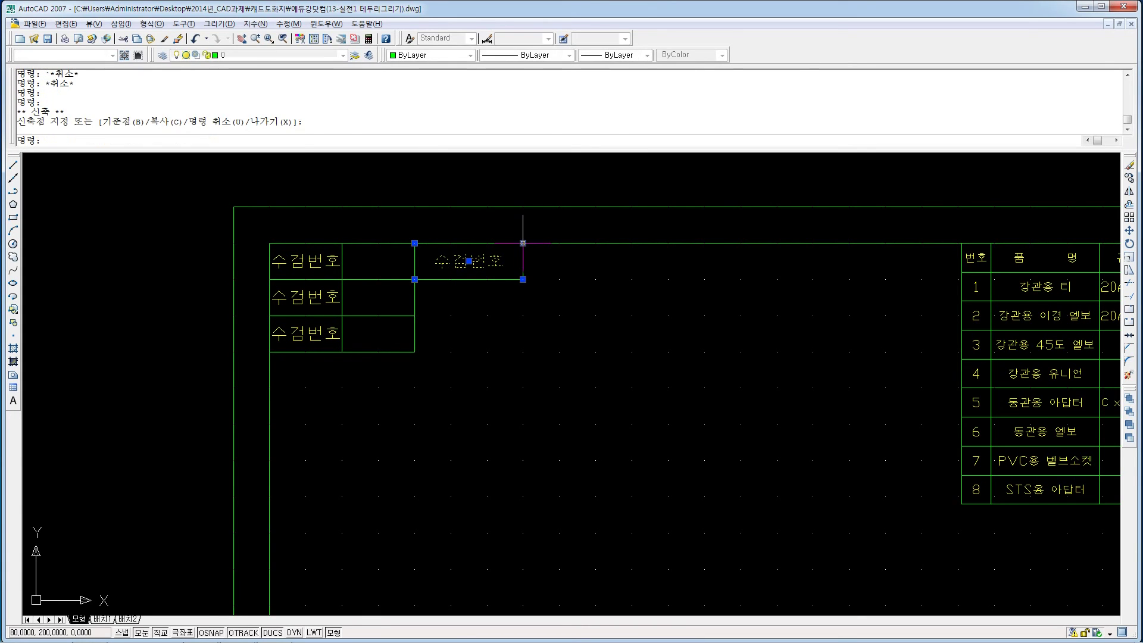
{"action": "key", "text": "Escape"}
{"action": "left_click", "coordinate": [326, 263]}
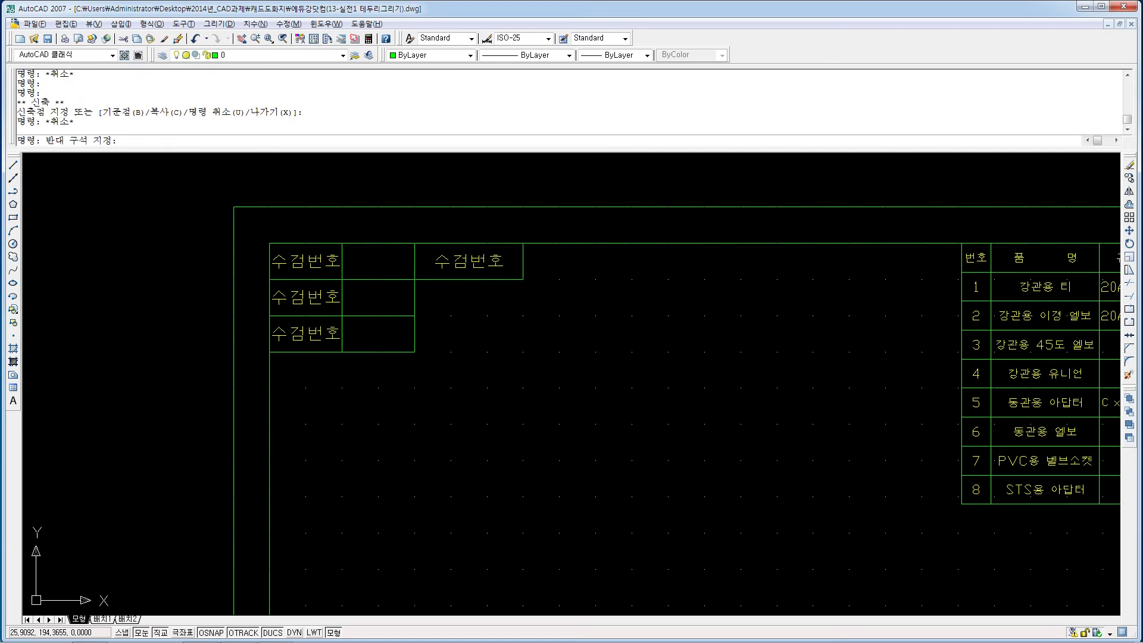
{"action": "key", "text": "Escape"}
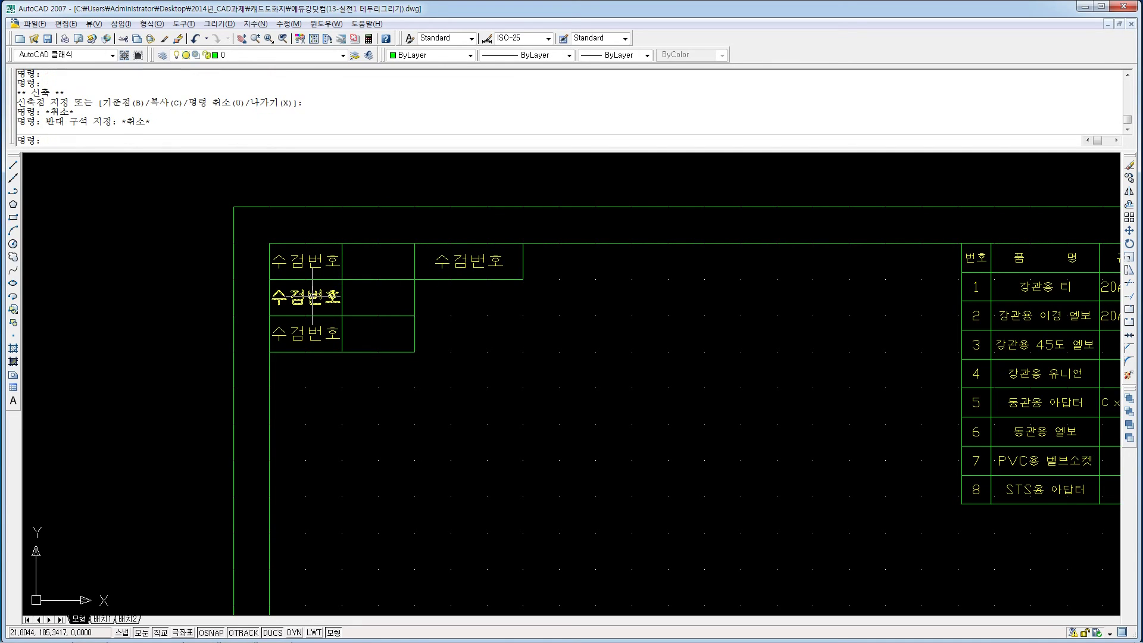
Replace the text in the second row's first cell with 성 명, spacing the two characters apart.
{"action": "double_click", "coordinate": [307, 297]}
{"action": "key", "text": "ctrl+a"}
{"action": "type", "text": "ㅅ"}
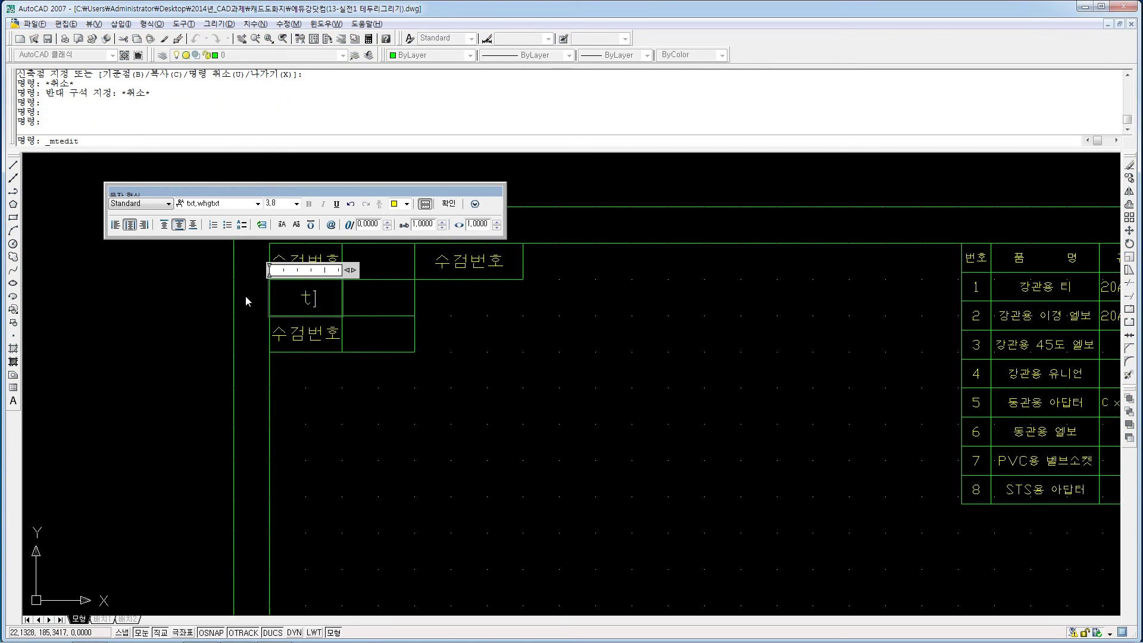
{"action": "type", "text": "ㅓㅇ   명"}
{"action": "left_click", "coordinate": [301, 316]}
Replace the text in the third row's first cell with 감독위원.
{"action": "double_click", "coordinate": [306, 334]}
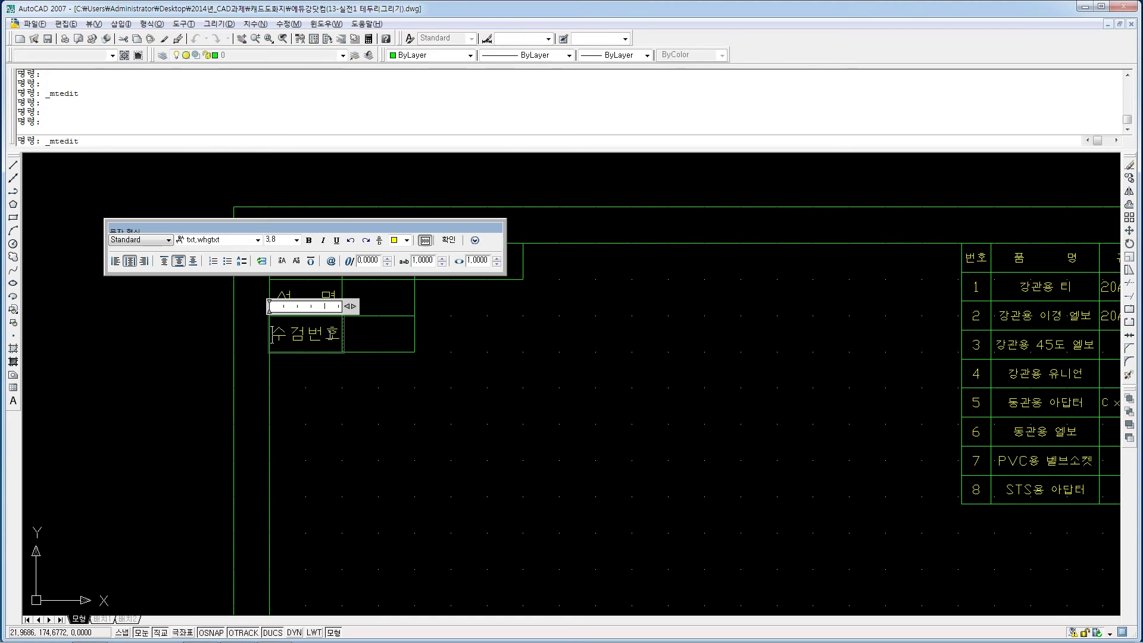
{"action": "left_click_drag", "start_coordinate": [343, 334], "coordinate": [238, 323]}
{"action": "type", "text": "감독위원"}
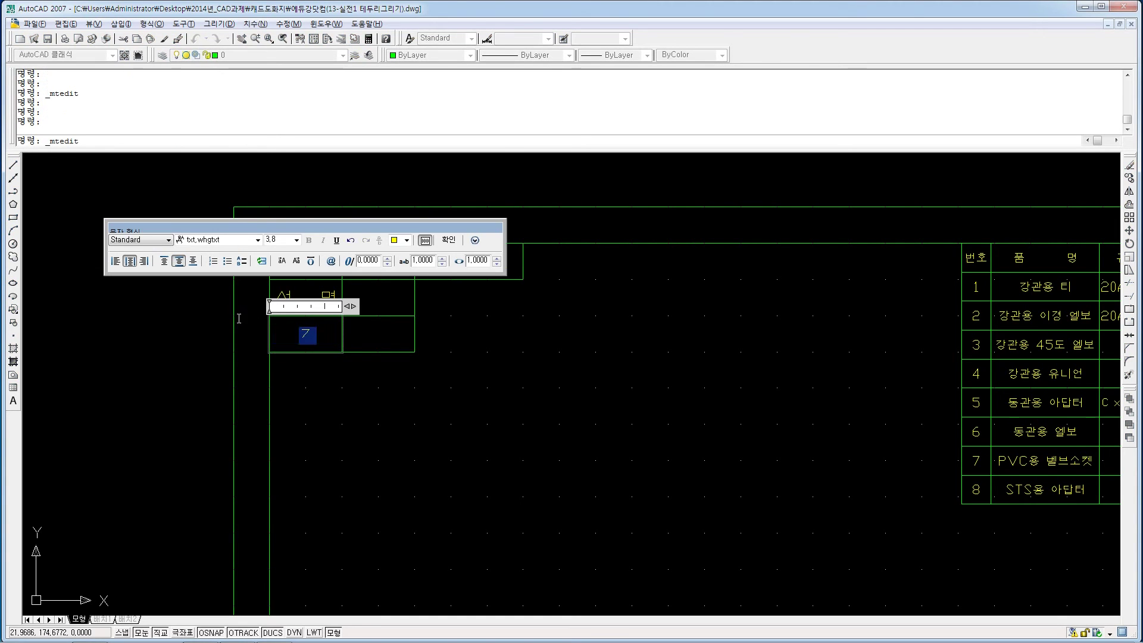
{"action": "left_click", "coordinate": [359, 356]}
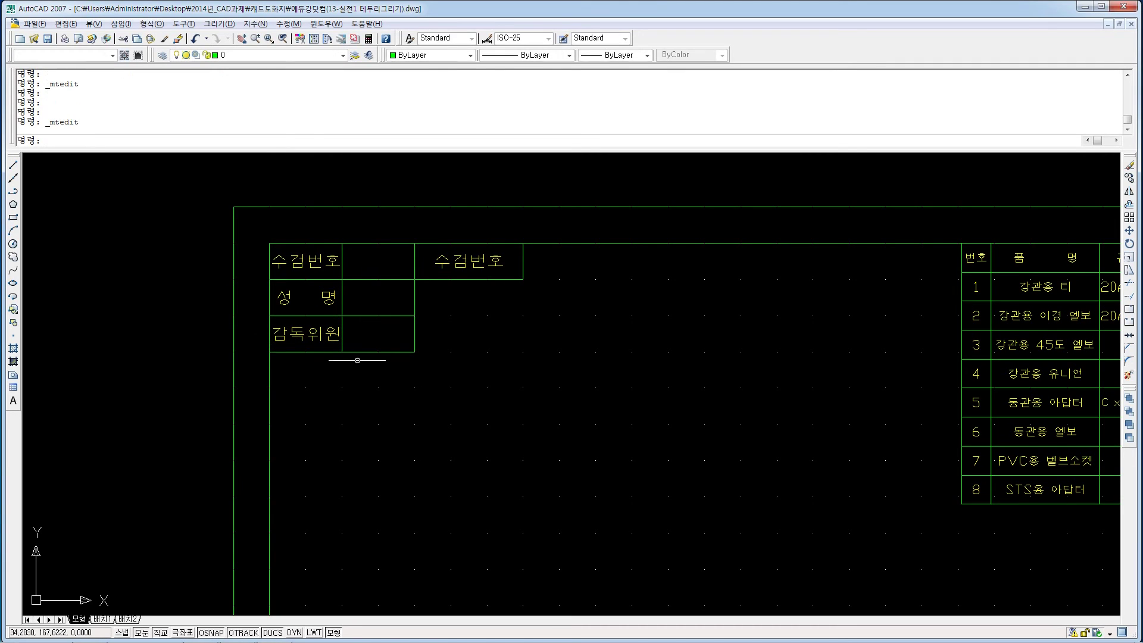
{"action": "type", "text": "t"}
{"action": "key", "text": "Return"}
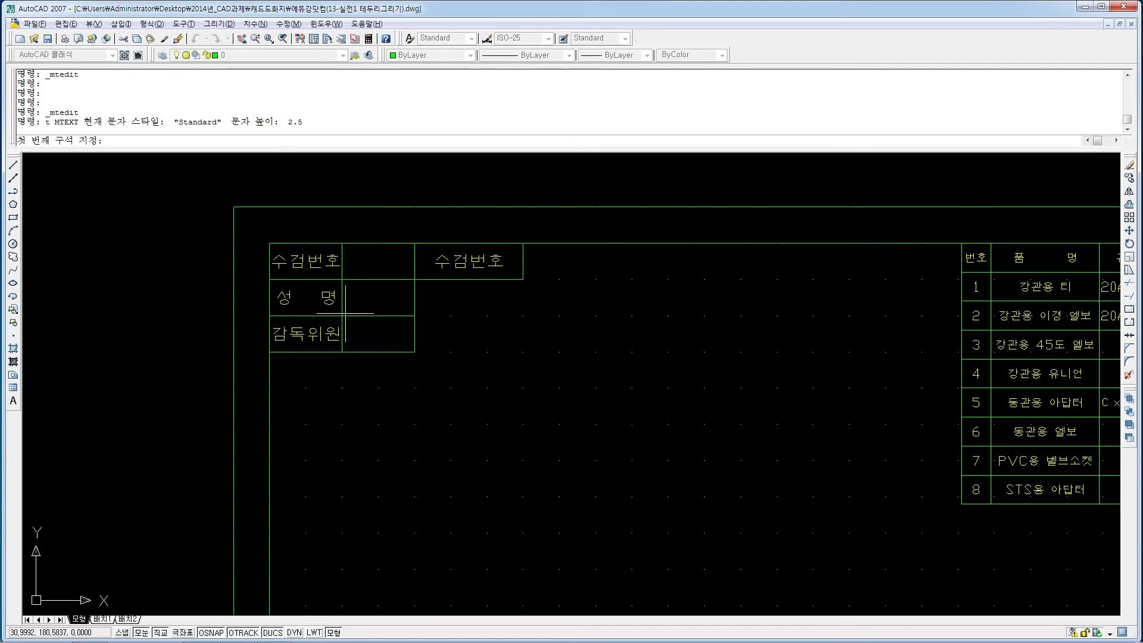
{"action": "left_click", "coordinate": [342, 316]}
{"action": "key", "text": "Escape"}
Copy 감독위원 into all three cells of the second column, using the cell's upper-left corner as base point.
{"action": "left_click", "coordinate": [329, 336]}
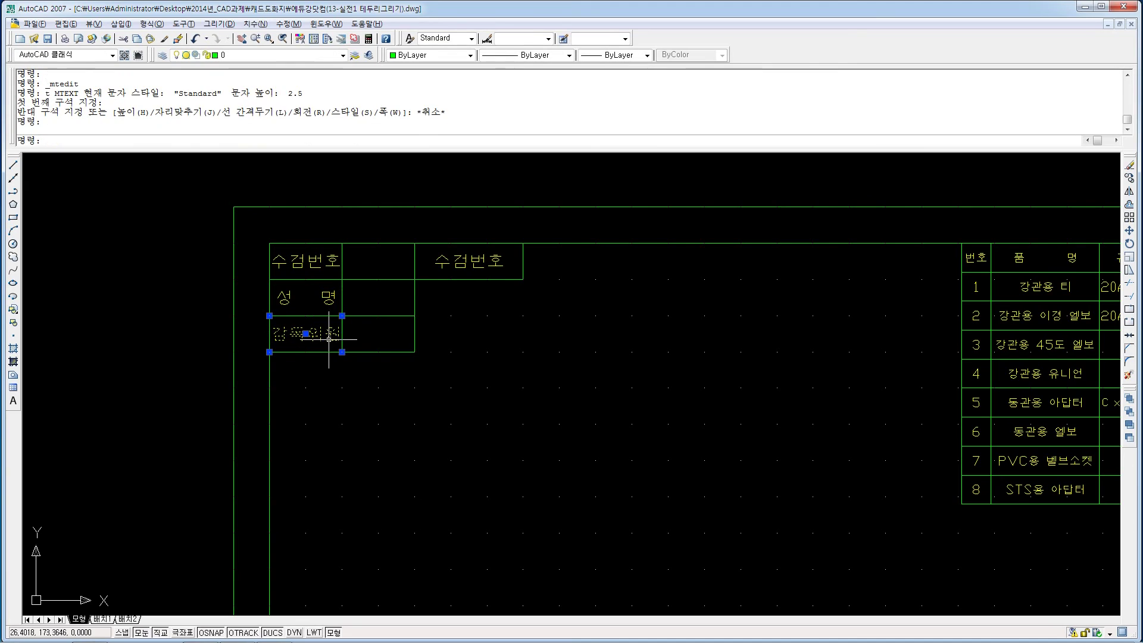
{"action": "key", "text": "Return"}
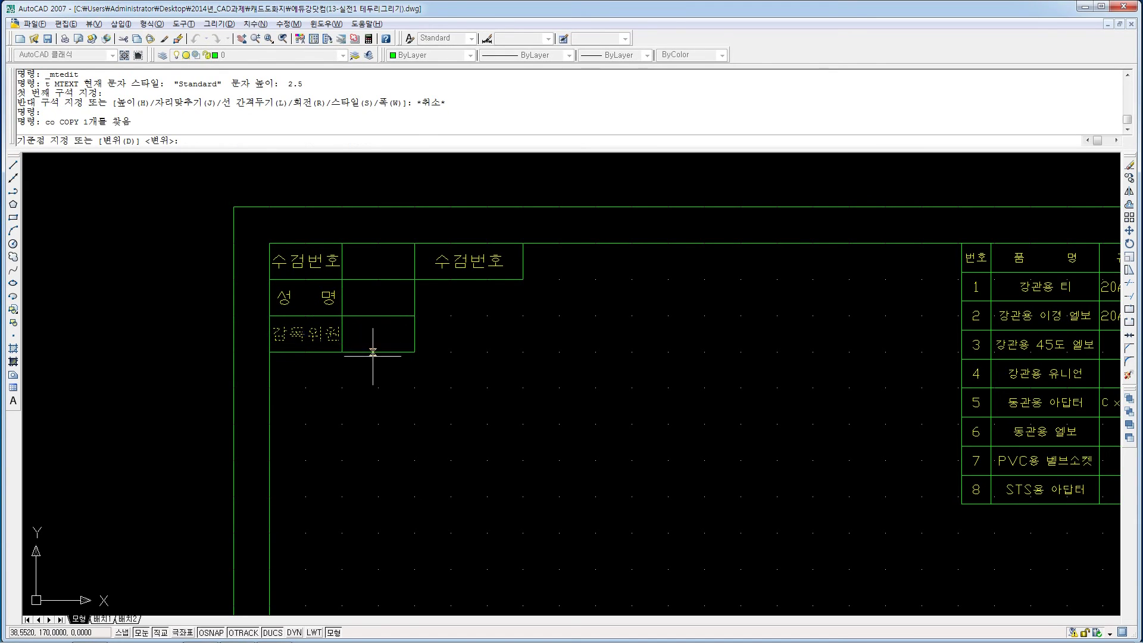
{"action": "left_click", "coordinate": [269, 317]}
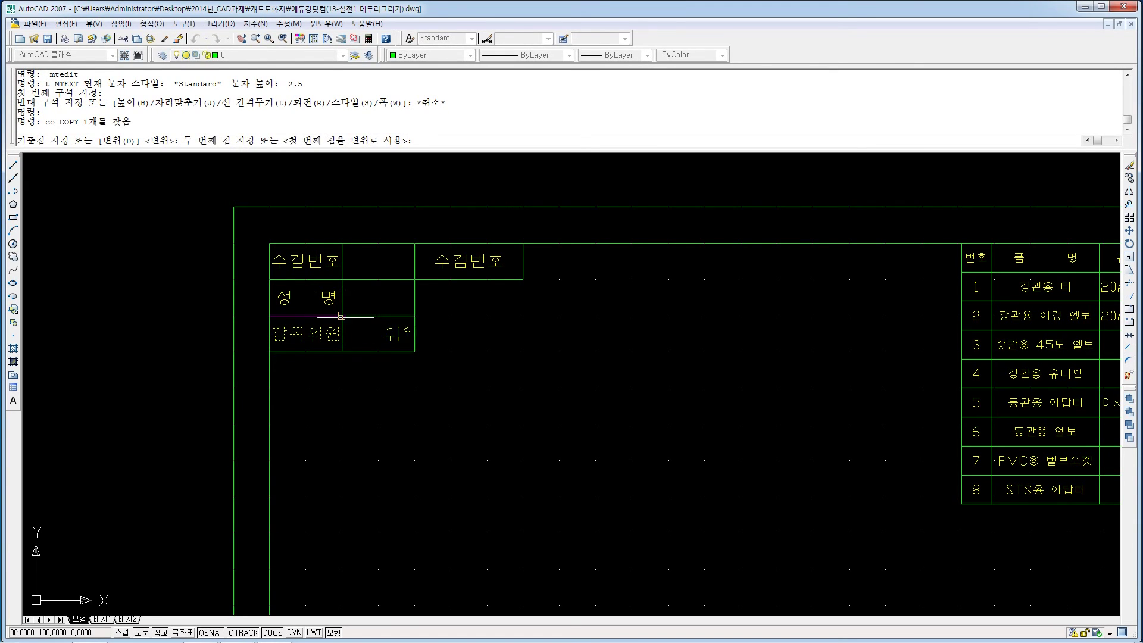
{"action": "left_click", "coordinate": [342, 316]}
{"action": "left_click", "coordinate": [342, 280]}
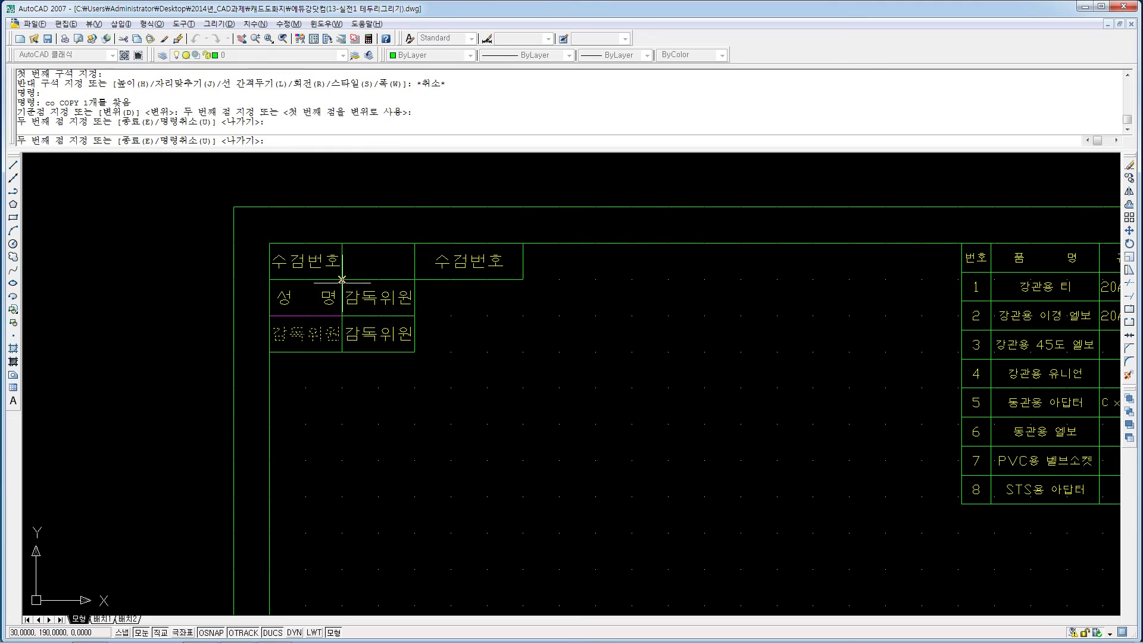
{"action": "left_click", "coordinate": [343, 244]}
{"action": "key", "text": "Escape"}
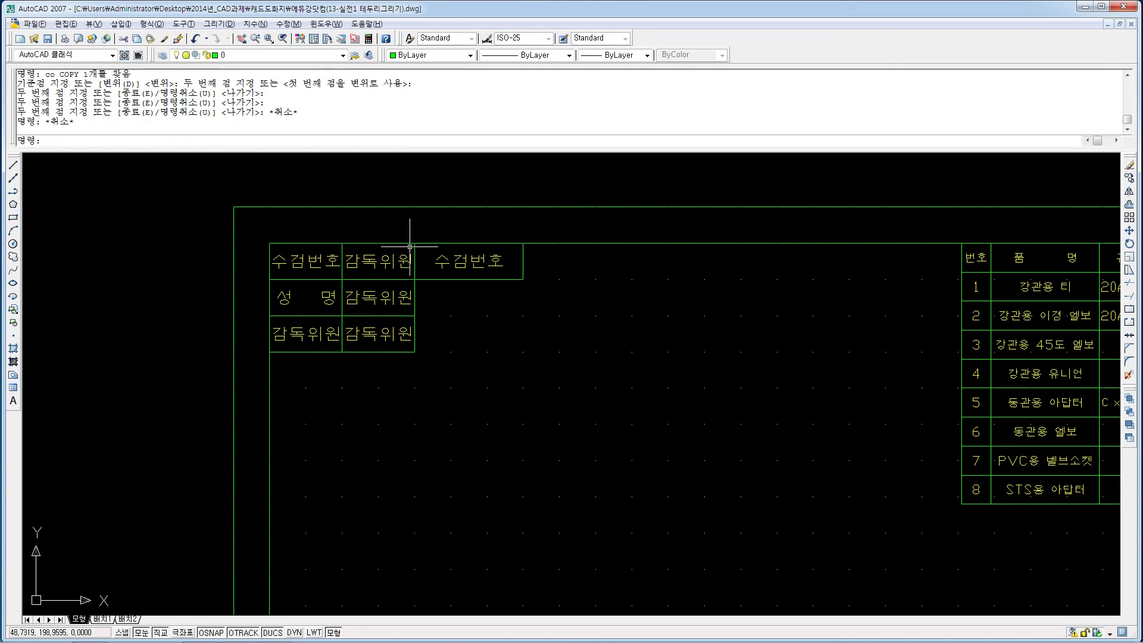
{"action": "key", "text": "Escape"}
{"action": "left_click", "coordinate": [387, 256]}
{"action": "left_click", "coordinate": [377, 301]}
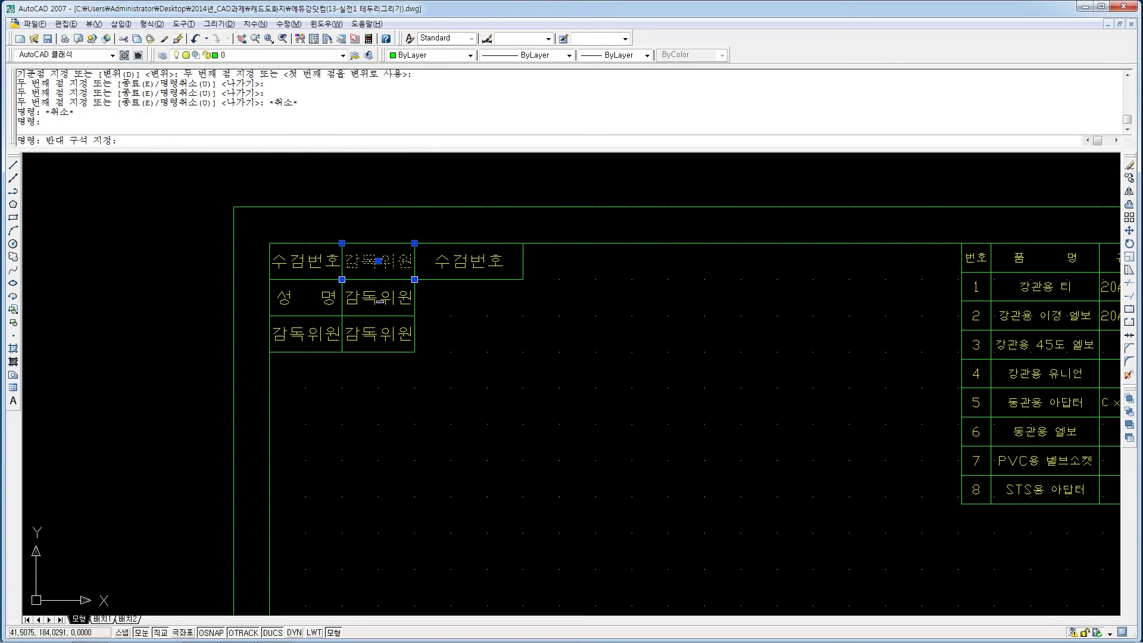
{"action": "left_click", "coordinate": [385, 299]}
{"action": "left_click", "coordinate": [388, 297]}
{"action": "left_click", "coordinate": [391, 334]}
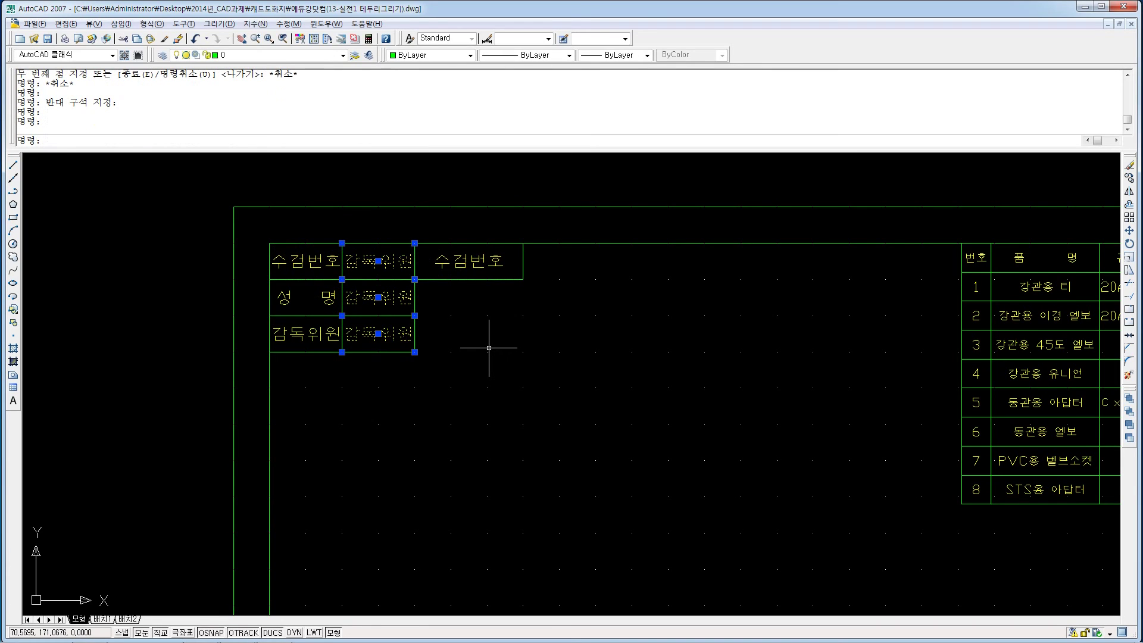
{"action": "key", "text": "Escape"}
Replace the text in the third row's second-column cell with (인), aligned right and vertically centred.
{"action": "double_click", "coordinate": [385, 335]}
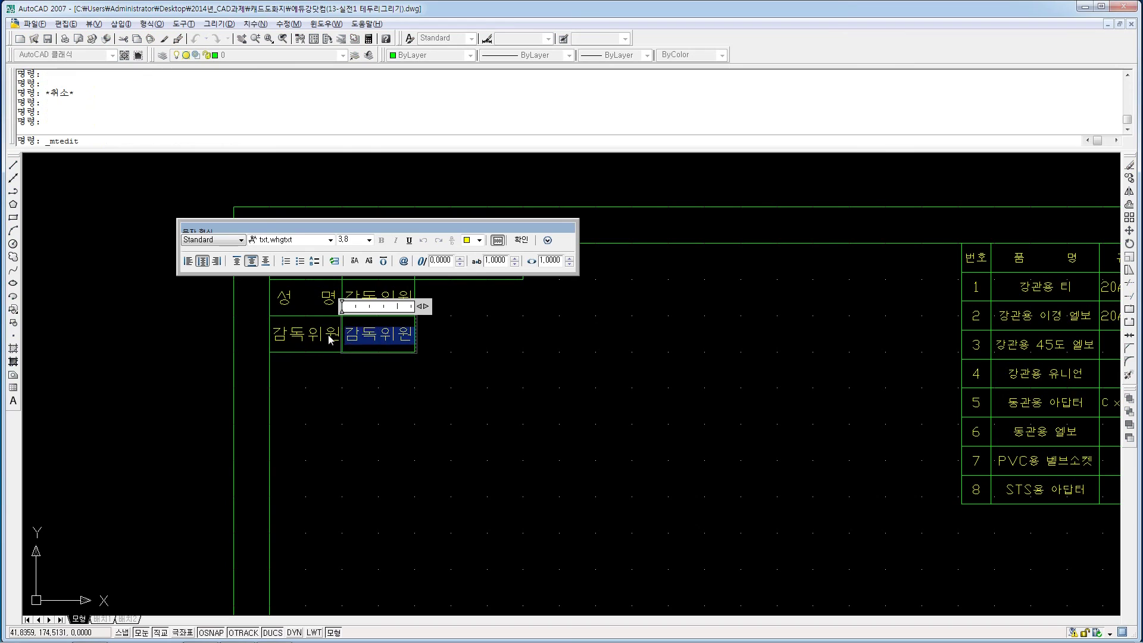
{"action": "type", "text": "(dls"}
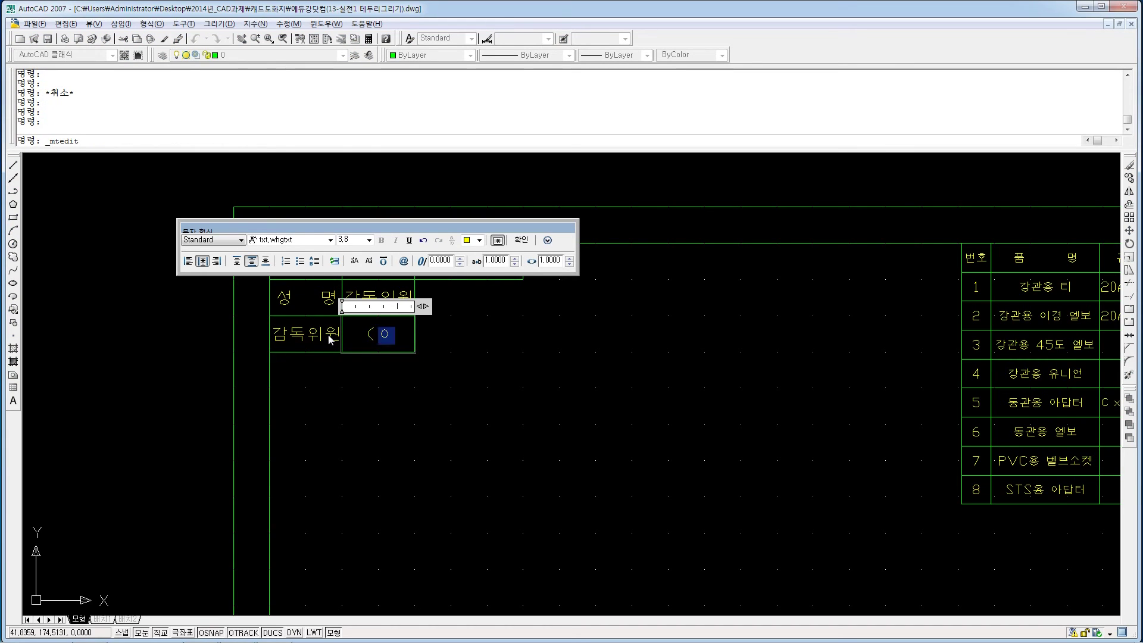
{"action": "type", "text": ")"}
{"action": "left_click", "coordinate": [266, 260]}
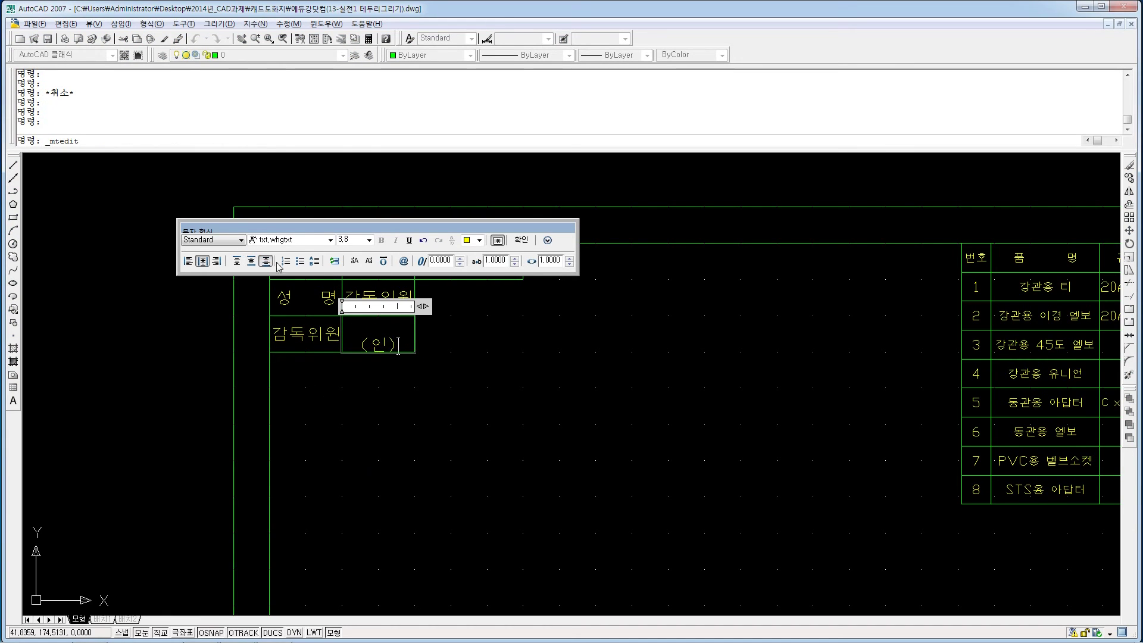
{"action": "left_click", "coordinate": [251, 262]}
{"action": "left_click", "coordinate": [217, 261]}
{"action": "left_click", "coordinate": [434, 334]}
{"action": "double_click", "coordinate": [389, 296]}
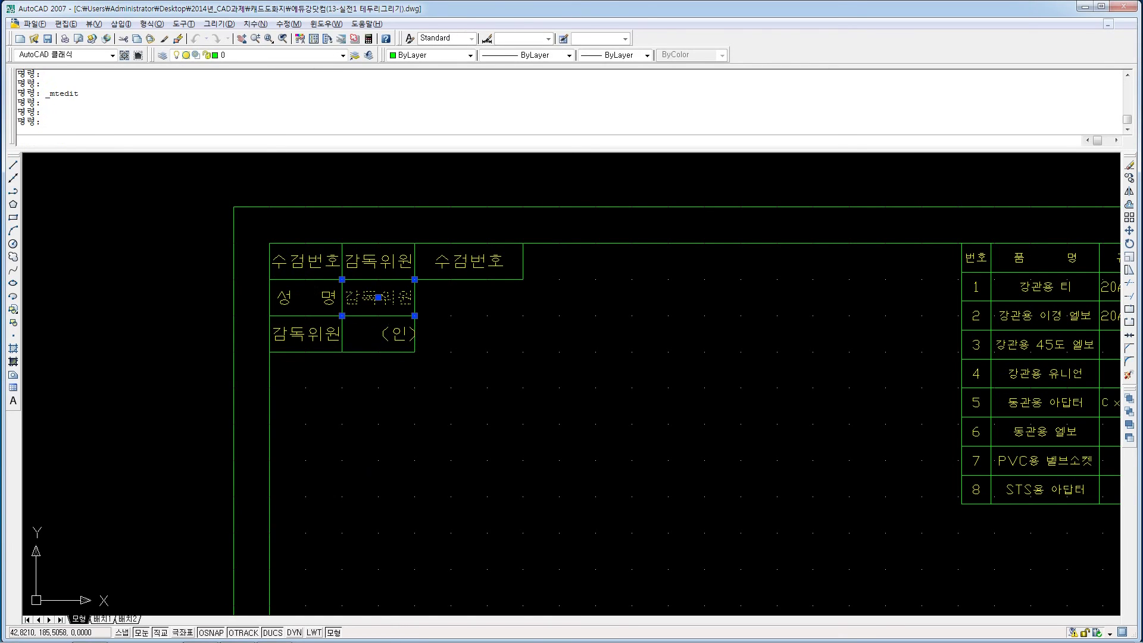
{"action": "left_click_drag", "start_coordinate": [397, 298], "coordinate": [335, 303]}
{"action": "key", "text": "Delete"}
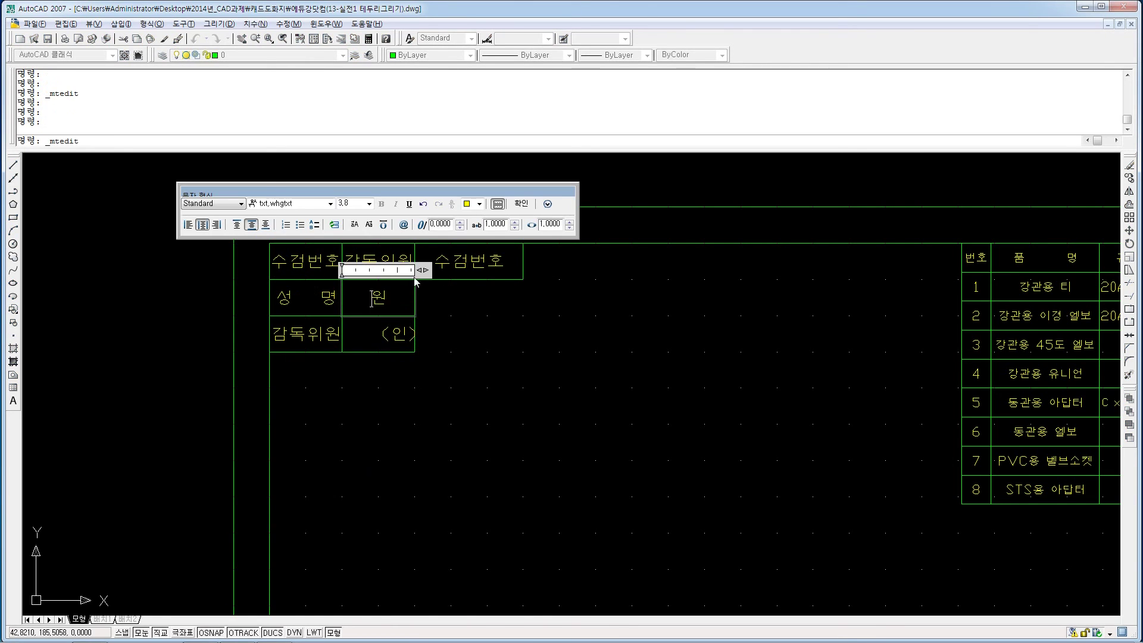
{"action": "left_click", "coordinate": [397, 259]}
{"action": "left_click", "coordinate": [410, 259]}
{"action": "left_click", "coordinate": [412, 262]}
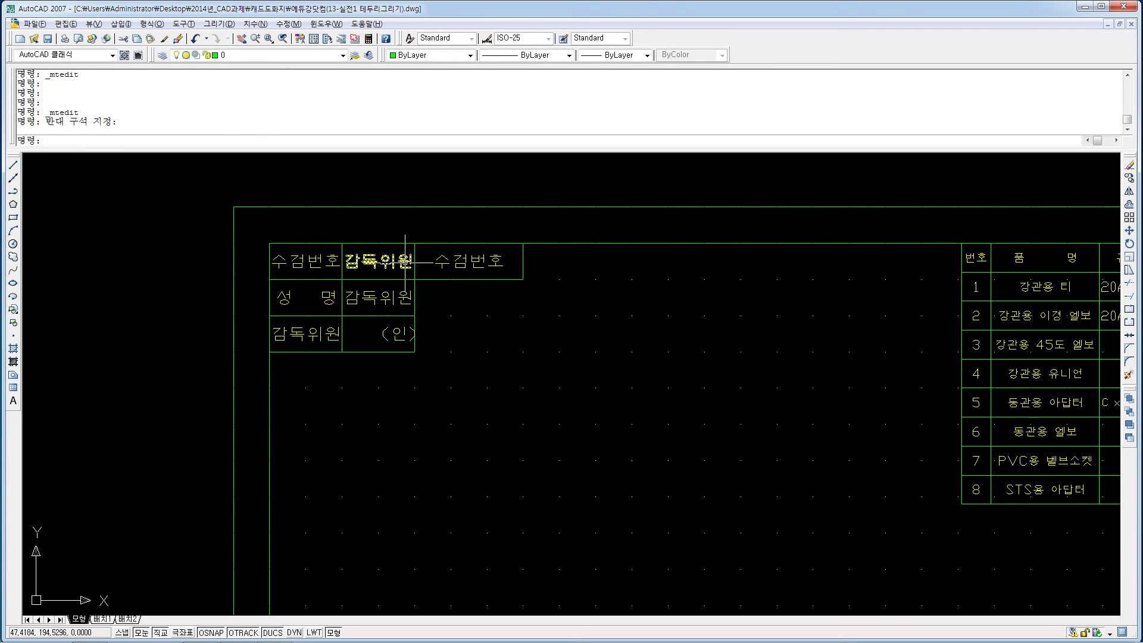
Erase the 감독위원 texts from the second column's upper two cells and undo both deletions.
{"action": "left_click", "coordinate": [400, 263]}
{"action": "key", "text": "Delete"}
{"action": "left_click", "coordinate": [384, 296]}
{"action": "key", "text": "Delete"}
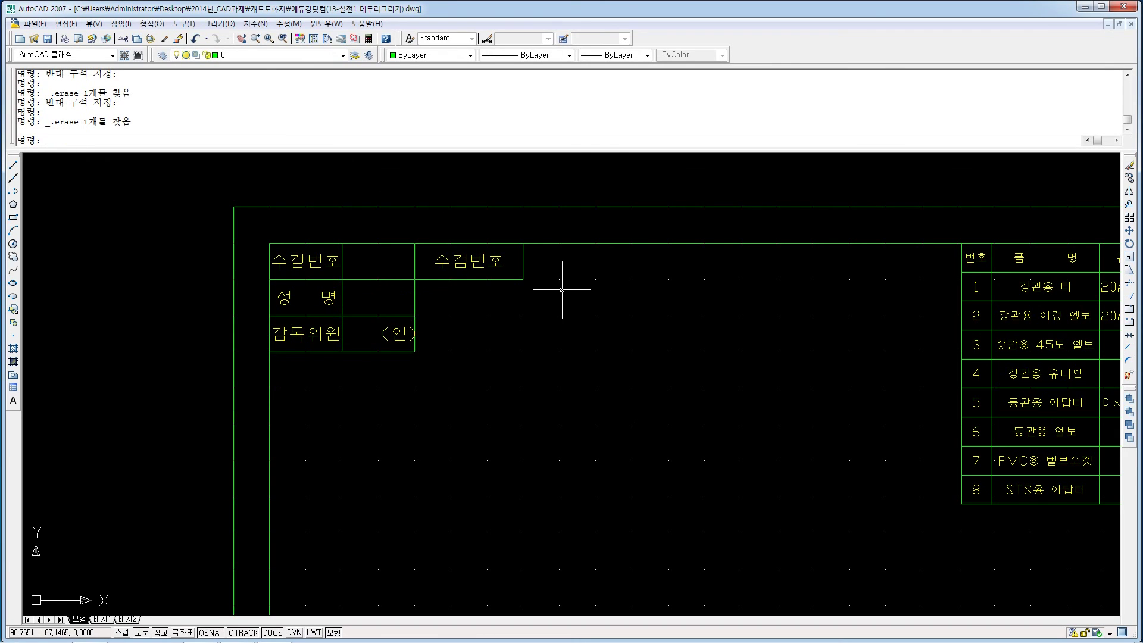
{"action": "key", "text": "ctrl+z"}
{"action": "key", "text": "ctrl+z"}
Replace the text in the top row's second-column cell with the examinee number at text height 2.5.
{"action": "double_click", "coordinate": [410, 265]}
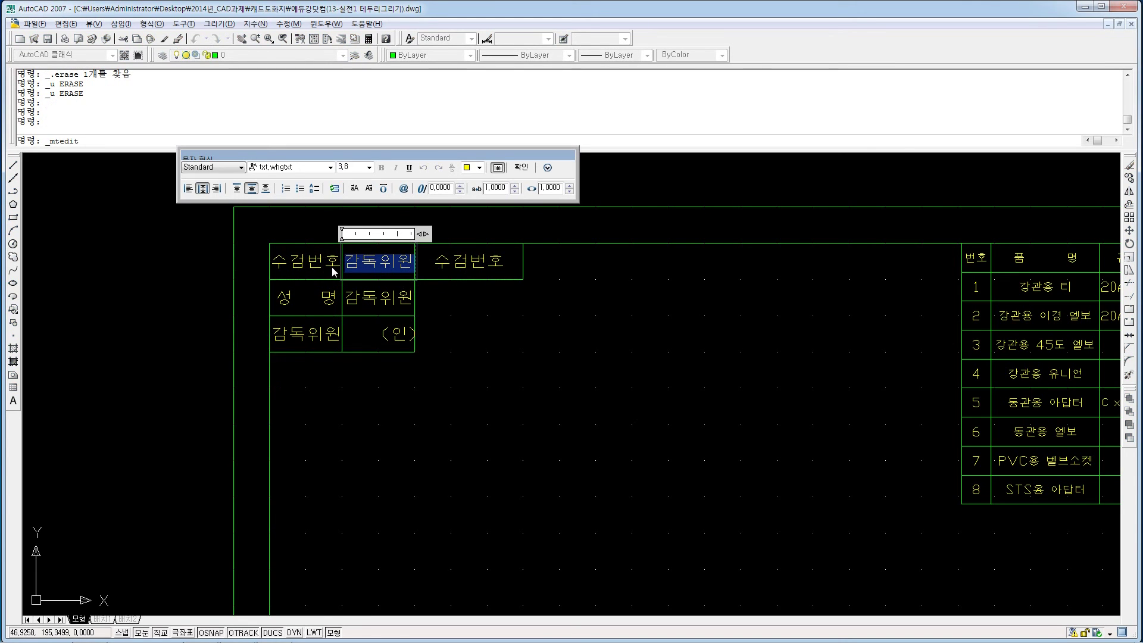
{"action": "type", "text": "1234"}
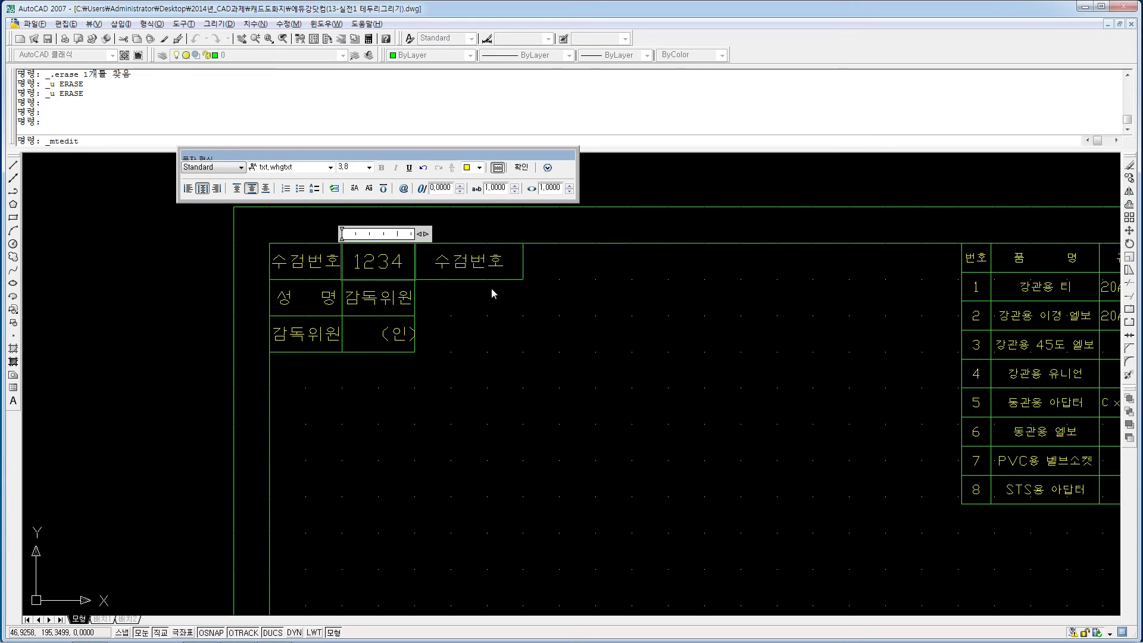
{"action": "type", "text": "68"}
{"action": "key", "text": "ctrl+a"}
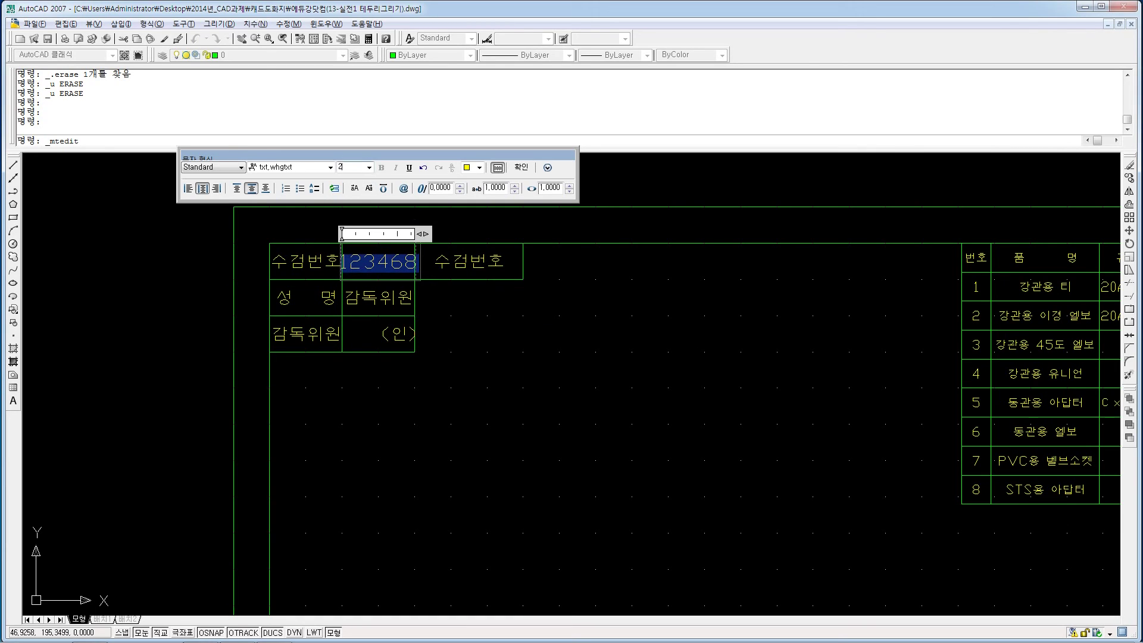
{"action": "type", "text": "2"}
{"action": "key", "text": "Return"}
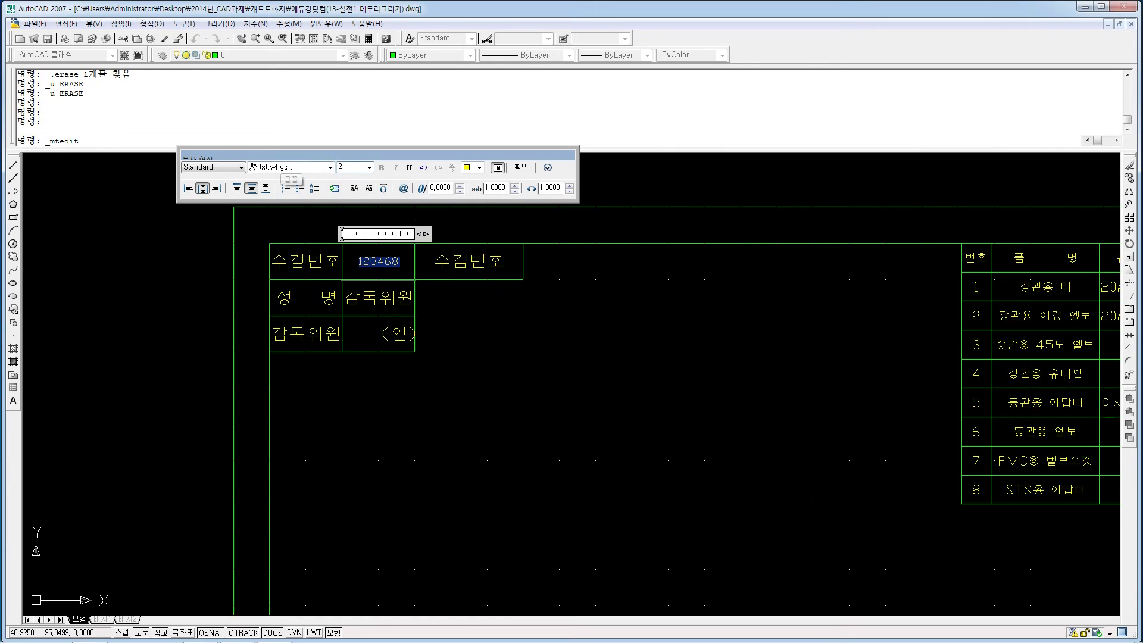
{"action": "type", "text": ".5"}
{"action": "key", "text": "Return"}
Replace the text in the second row's second-column cell with the examinee's name.
{"action": "left_click", "coordinate": [387, 299]}
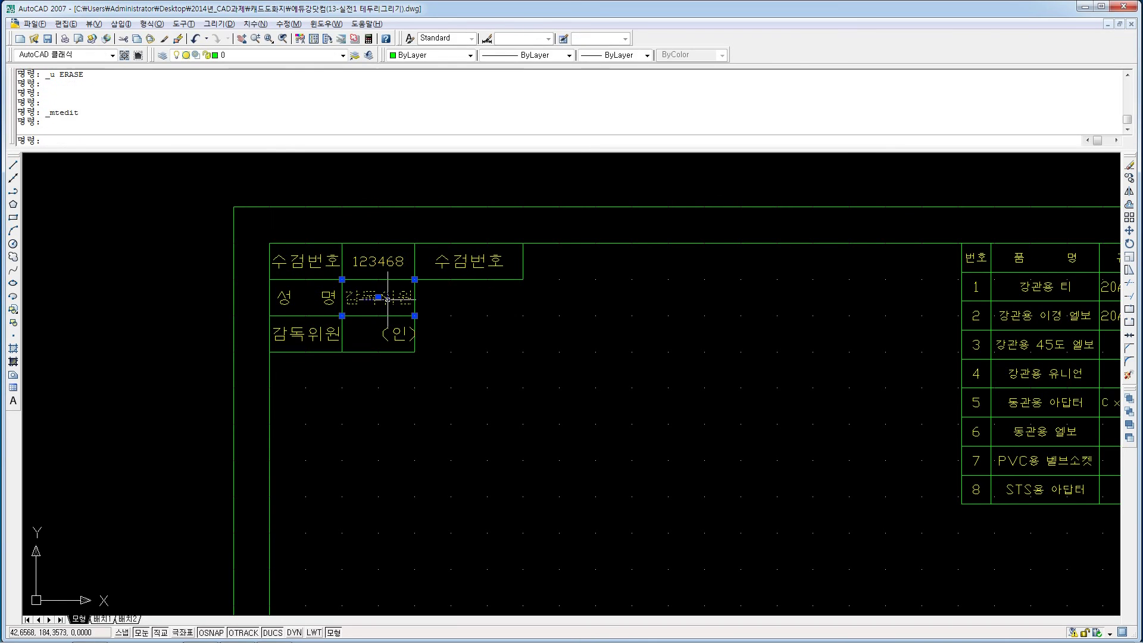
{"action": "double_click", "coordinate": [387, 299]}
{"action": "left_click_drag", "start_coordinate": [415, 300], "coordinate": [285, 301]}
{"action": "type", "text": "ㅓㅘ"}
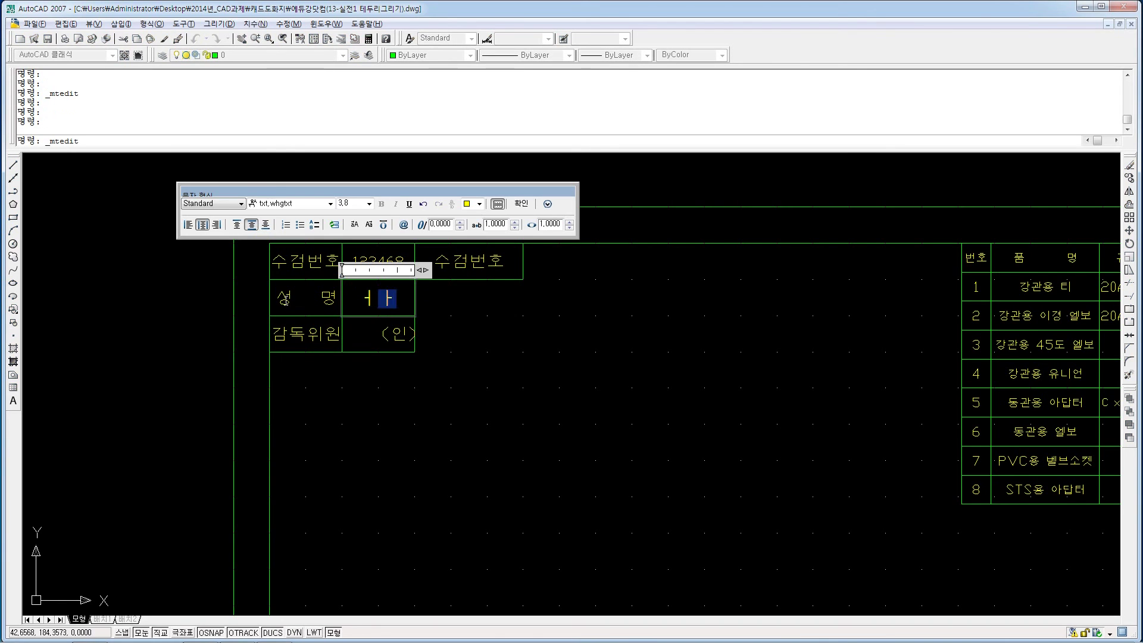
{"action": "key", "text": "BackSpace"}
{"action": "key", "text": "BackSpace"}
{"action": "type", "text": "JHK"}
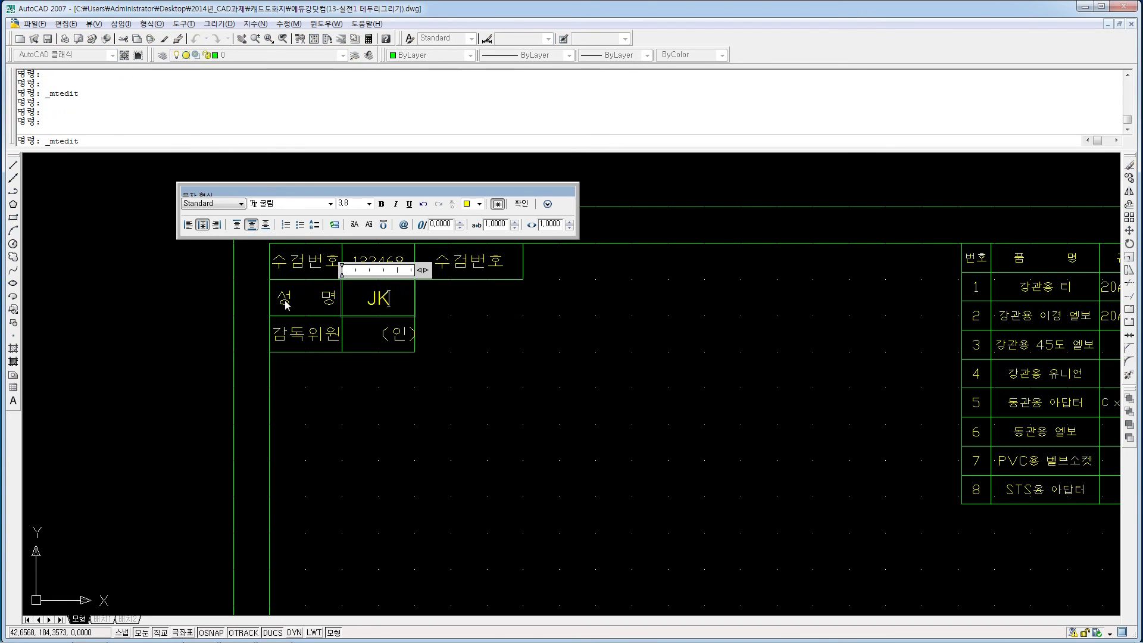
{"action": "type", "text": "강쌤"}
{"action": "left_click", "coordinate": [528, 383]}
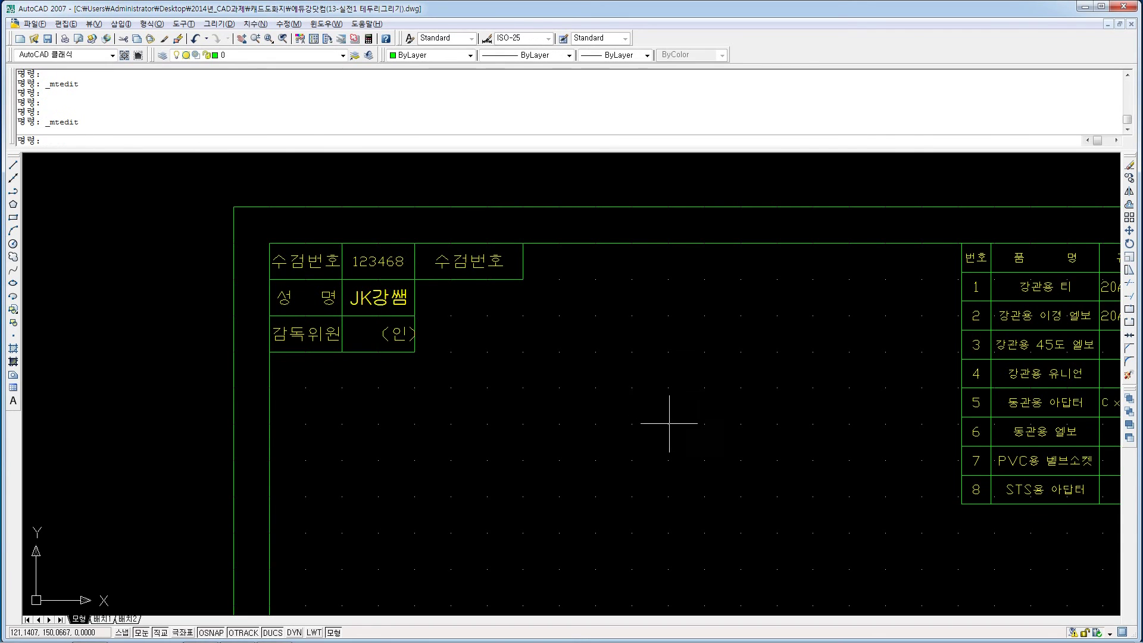
Zoom to the whole drawing and examine the sheet's border, tables and title strip.
{"action": "scroll", "coordinate": [669, 423], "scroll_direction": "down", "scroll_amount": 4}
{"action": "scroll", "coordinate": [740, 429], "scroll_direction": "up", "scroll_amount": 2}
{"action": "type", "text": "ㅋ"}
{"action": "key", "text": "Return"}
{"action": "type", "text": "ㅁ"}
{"action": "key", "text": "Return"}
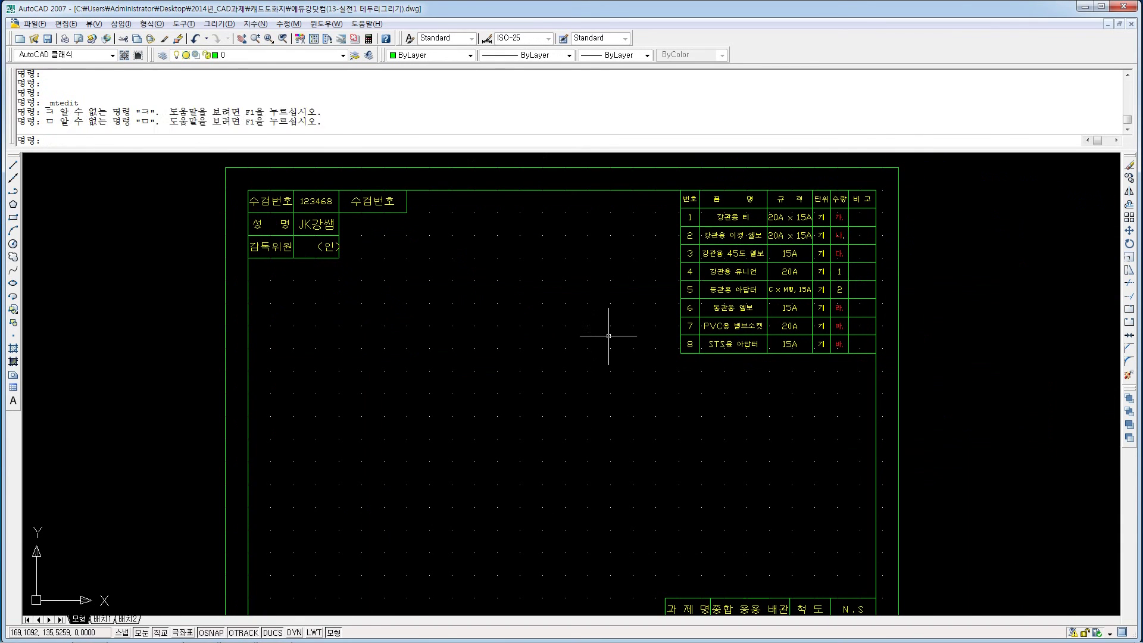
{"action": "type", "text": "z"}
{"action": "key", "text": "Return"}
{"action": "type", "text": "a"}
{"action": "key", "text": "Return"}
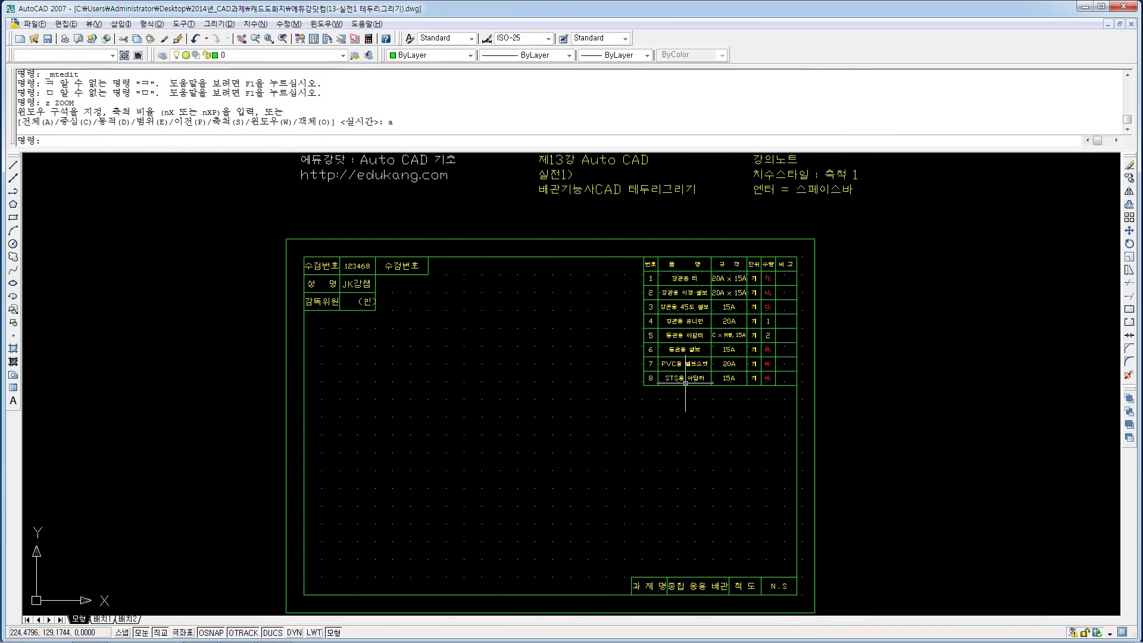
{"action": "scroll", "coordinate": [739, 405], "scroll_direction": "up", "scroll_amount": 4}
{"action": "middle_click_drag", "start_coordinate": [732, 395], "coordinate": [745, 358]}
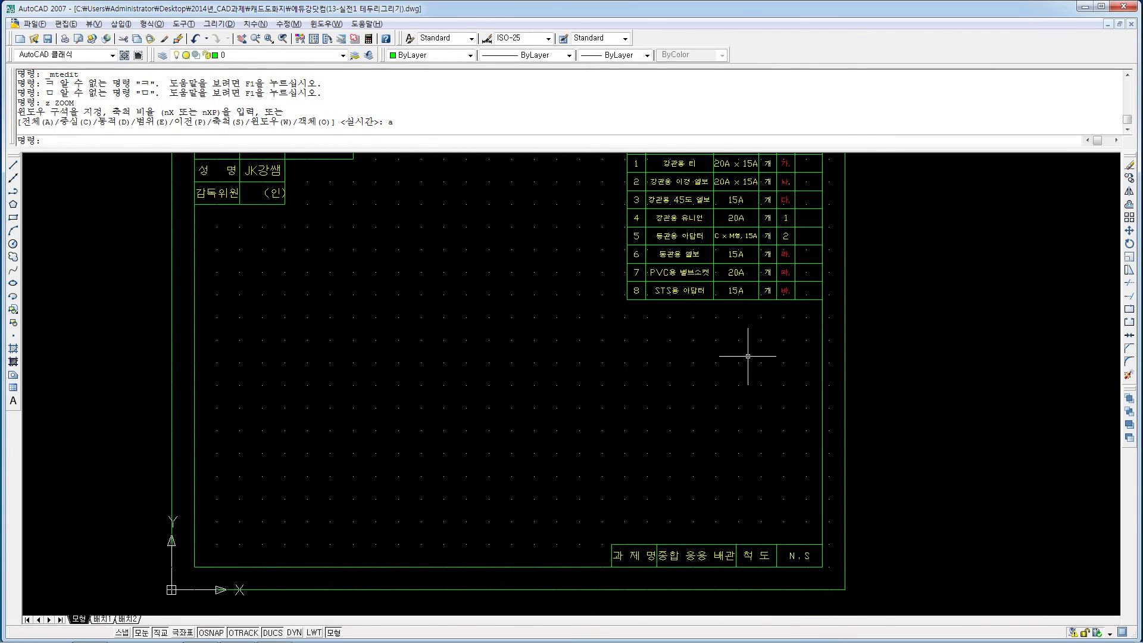
{"action": "scroll", "coordinate": [769, 364], "scroll_direction": "down", "scroll_amount": 3}
{"action": "scroll", "coordinate": [959, 370], "scroll_direction": "up", "scroll_amount": 2}
{"action": "middle_click_drag", "start_coordinate": [643, 349], "coordinate": [742, 374]}
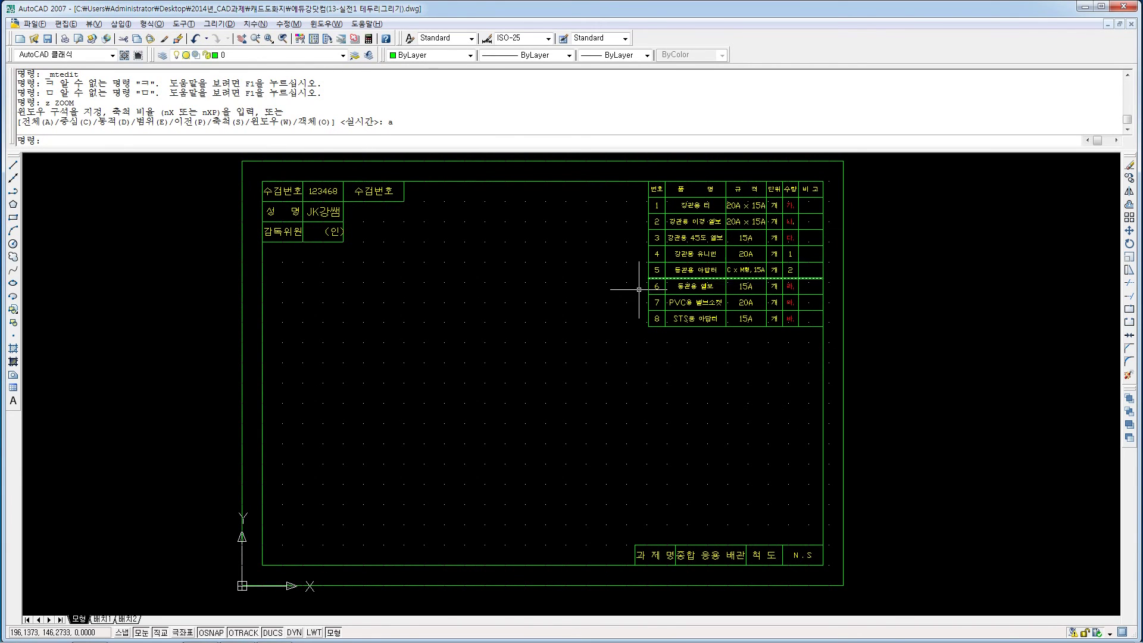
Examine the inner border's top and right lines by selecting each in turn, and clear the selection.
{"action": "left_click", "coordinate": [476, 164]}
{"action": "left_click", "coordinate": [470, 206]}
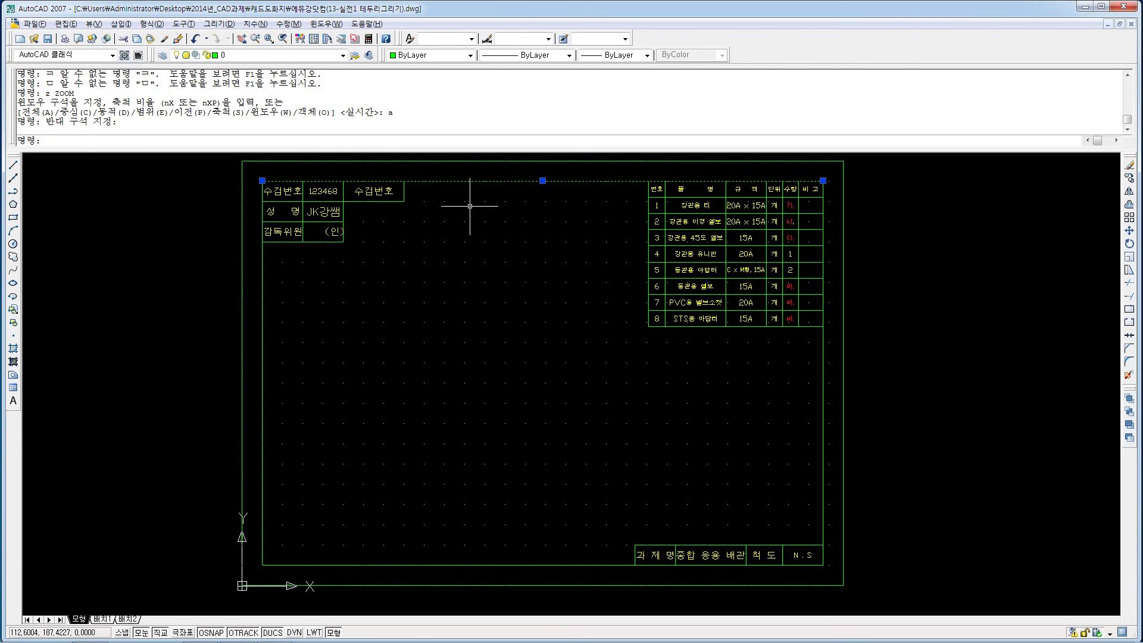
{"action": "left_click", "coordinate": [468, 216]}
{"action": "key", "text": "Escape"}
{"action": "key", "text": "Escape"}
{"action": "key", "text": "Escape"}
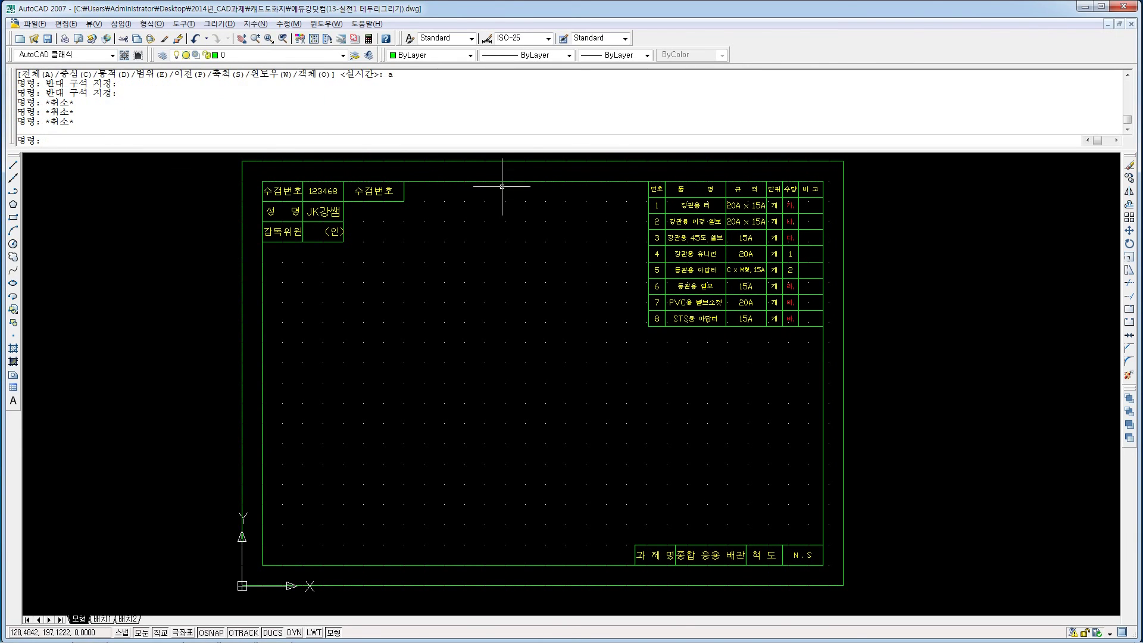
{"action": "left_click", "coordinate": [517, 174]}
{"action": "left_click", "coordinate": [499, 208]}
{"action": "left_click", "coordinate": [510, 216]}
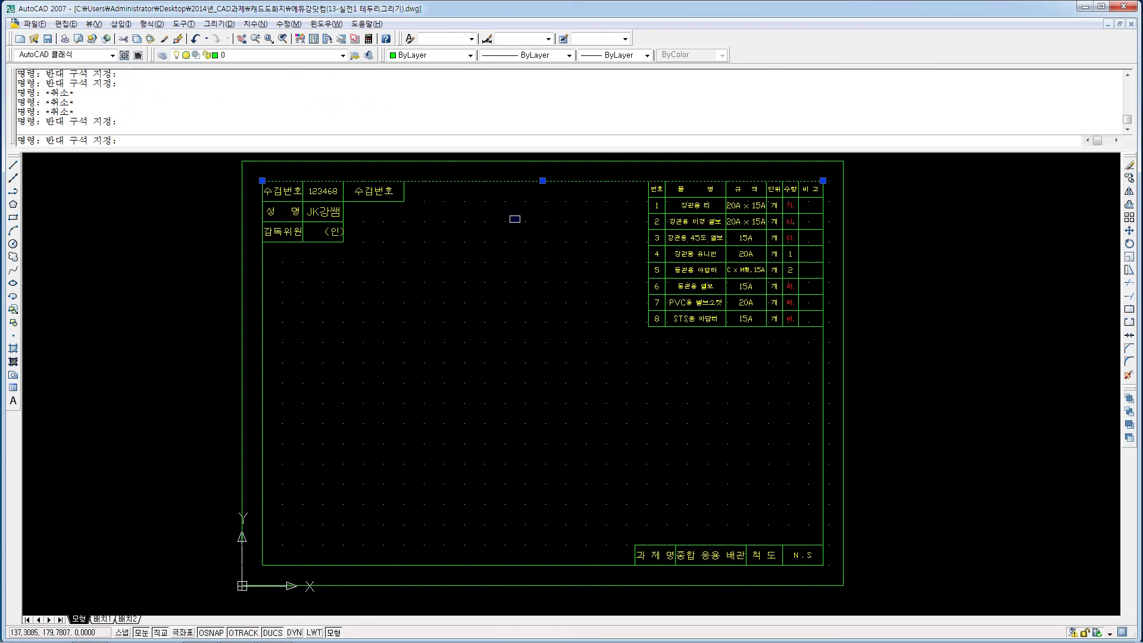
{"action": "key", "text": "Escape"}
{"action": "key", "text": "Escape"}
{"action": "left_click", "coordinate": [825, 376]}
{"action": "left_click", "coordinate": [812, 382]}
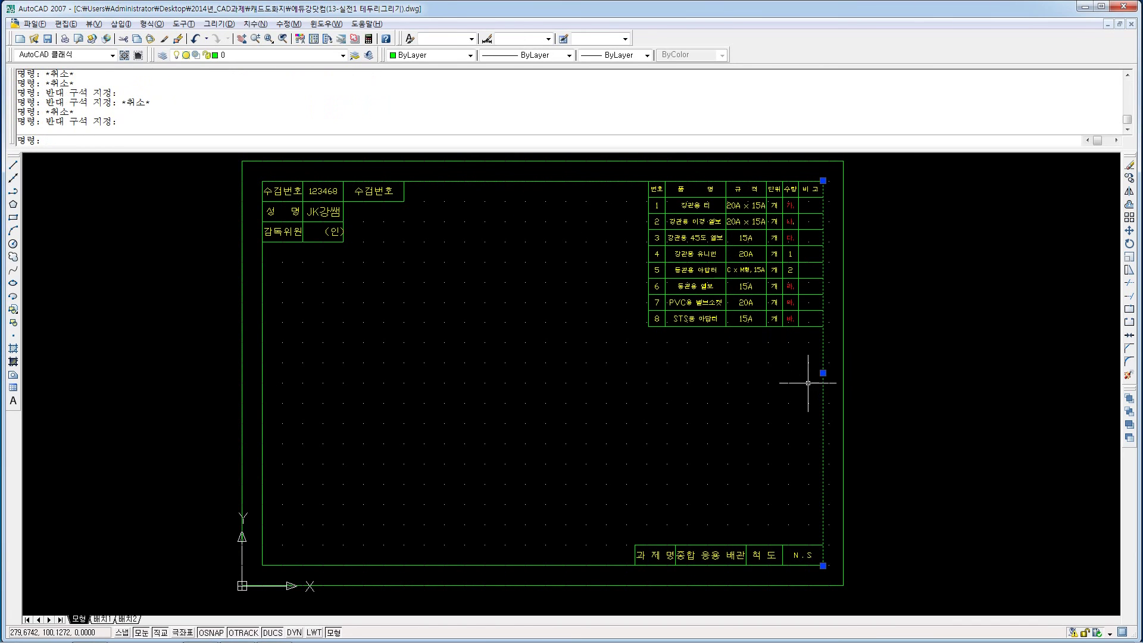
{"action": "key", "text": "Escape"}
{"action": "key", "text": "Escape"}
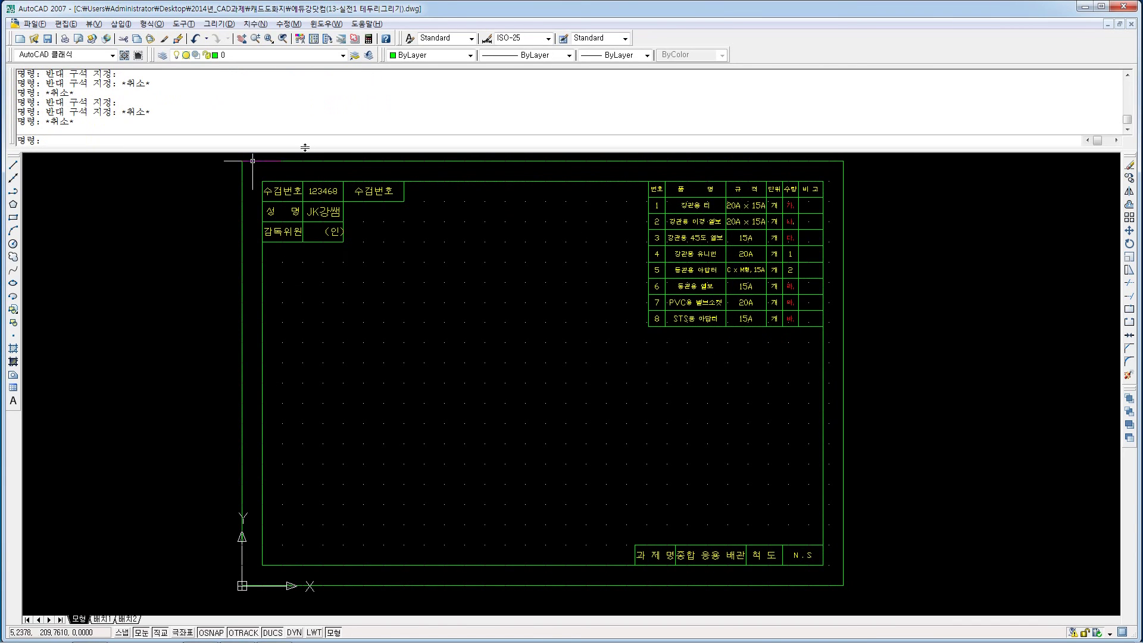
Replace the red quantity in the parts list's first row with 3 and undo the edit.
{"action": "left_click", "coordinate": [767, 210]}
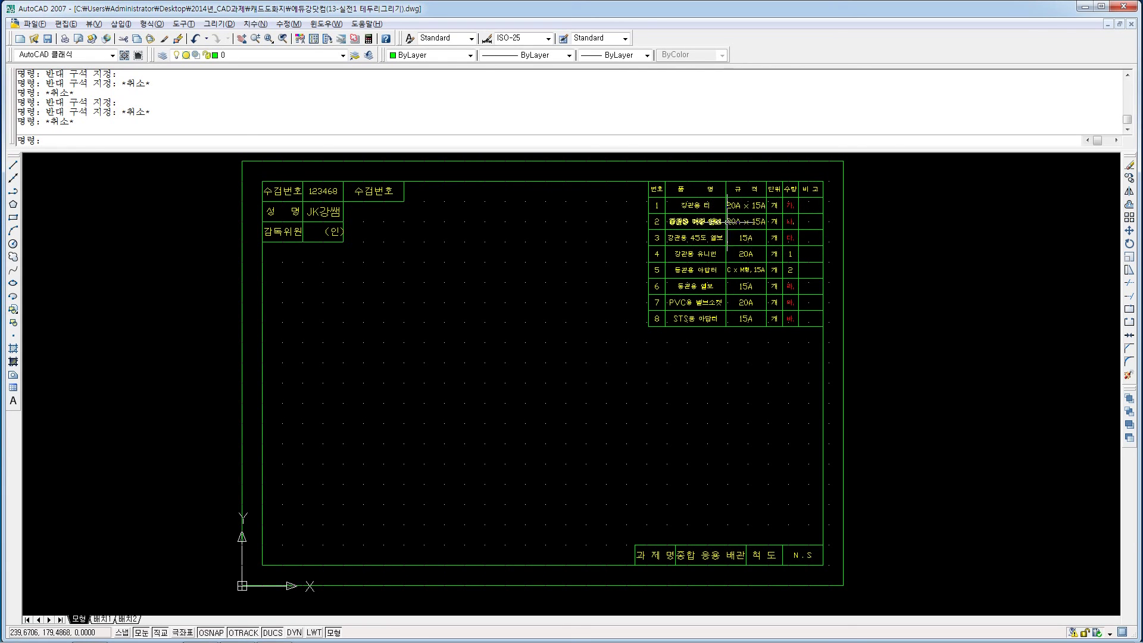
{"action": "scroll", "coordinate": [831, 221], "scroll_direction": "up", "scroll_amount": 3}
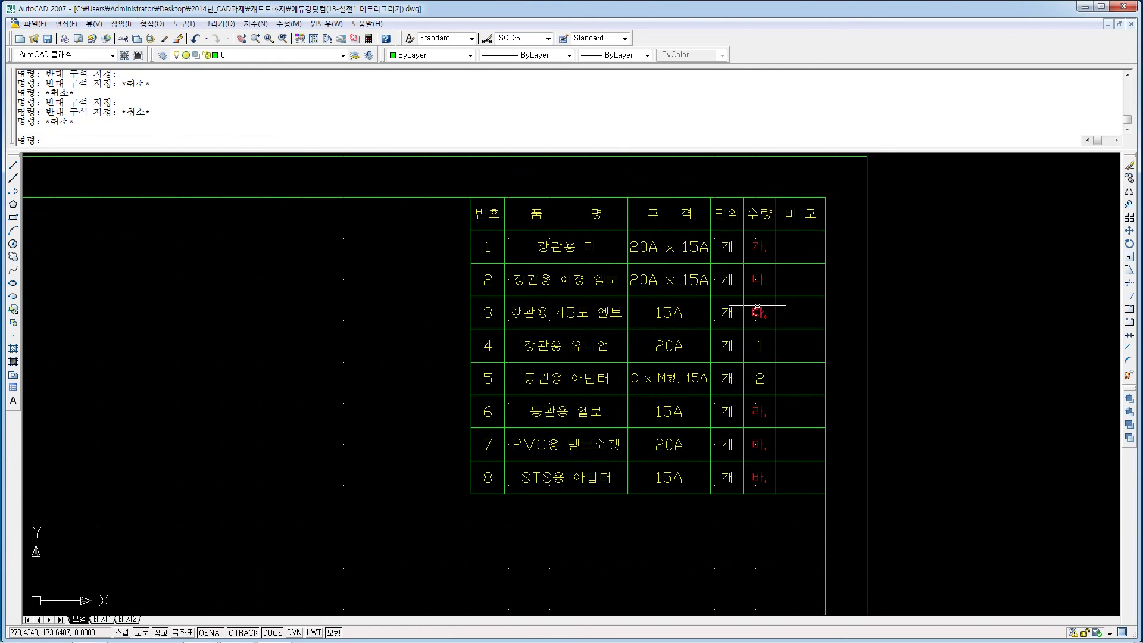
{"action": "left_click", "coordinate": [759, 246]}
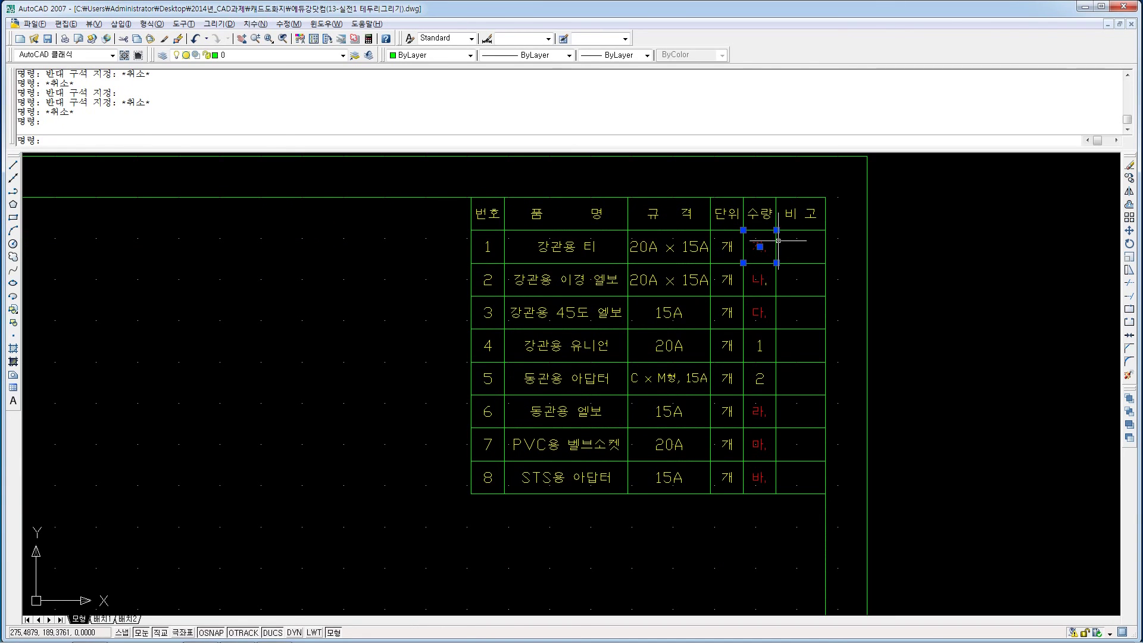
{"action": "left_click", "coordinate": [760, 247]}
{"action": "left_click", "coordinate": [762, 246]}
{"action": "left_click", "coordinate": [768, 246]}
{"action": "key", "text": "Escape"}
{"action": "key", "text": "Escape"}
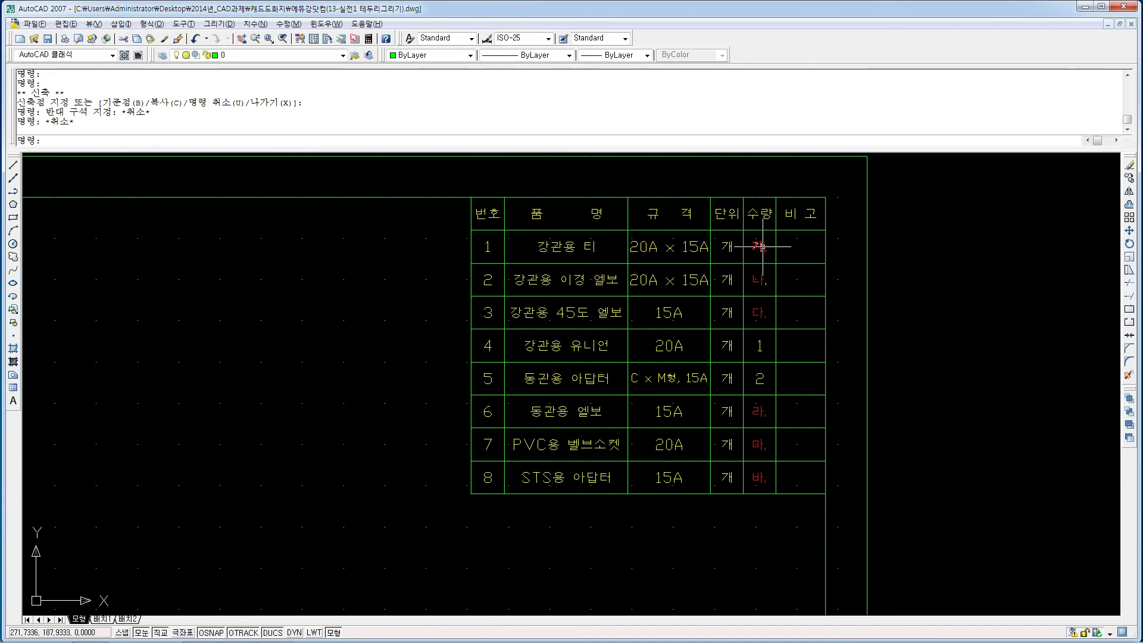
{"action": "double_click", "coordinate": [759, 247]}
{"action": "type", "text": "32"}
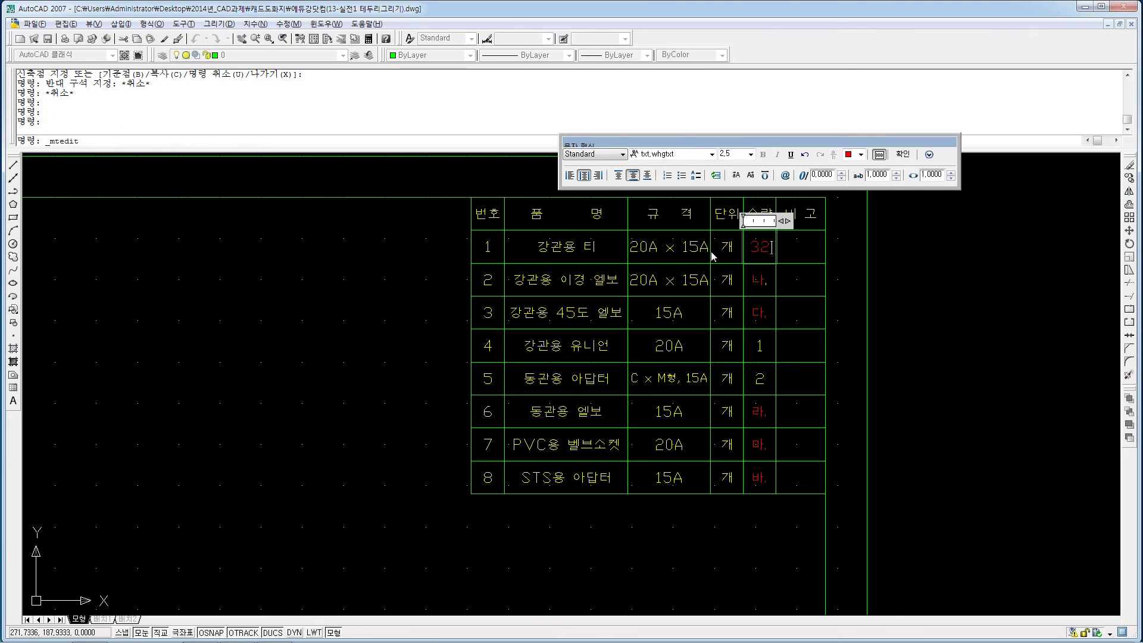
{"action": "left_click", "coordinate": [887, 250]}
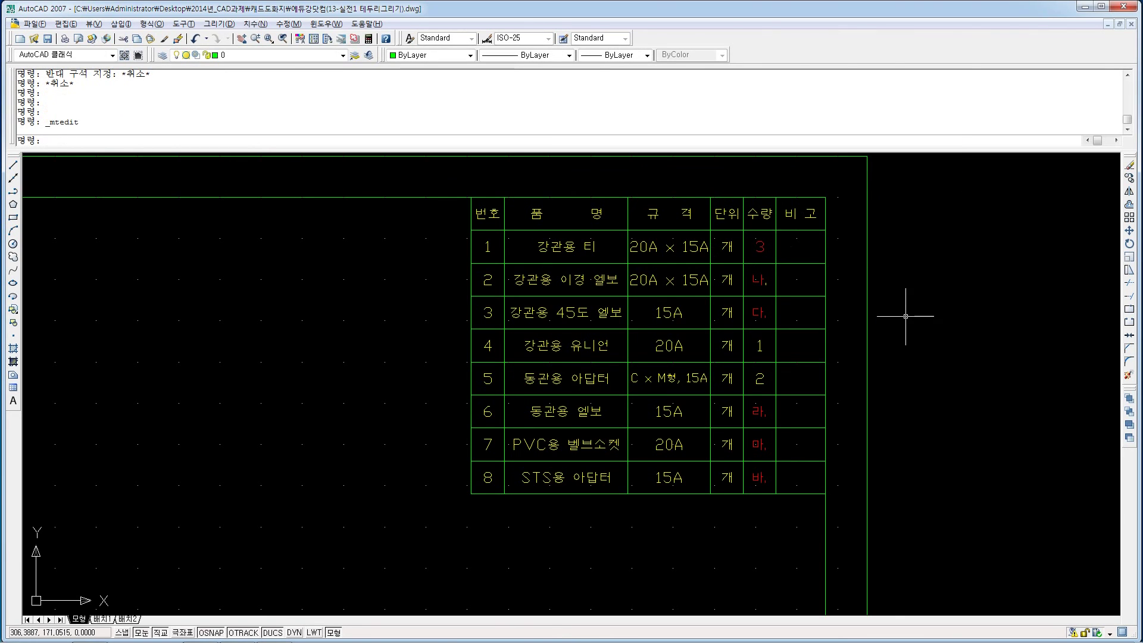
{"action": "key", "text": "ctrl+z"}
{"action": "key", "text": "ctrl+z"}
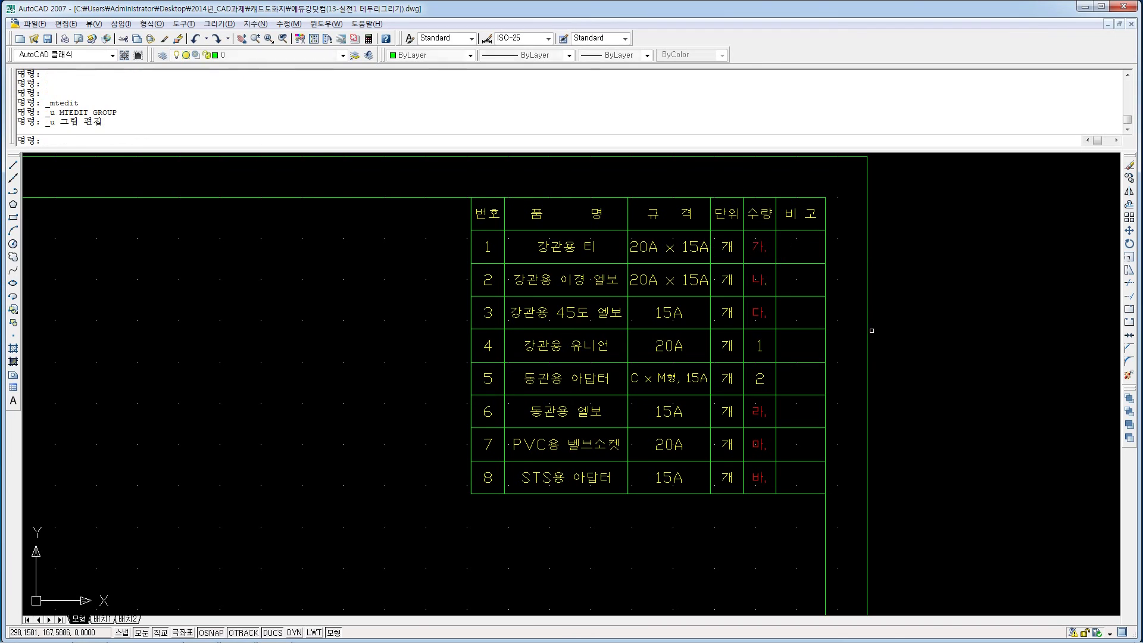
Examine the finished sheet from the parts list to the title strip, including the heading notes above the border.
{"action": "middle_click_drag", "start_coordinate": [583, 360], "coordinate": [852, 330]}
{"action": "scroll", "coordinate": [556, 347], "scroll_direction": "down", "scroll_amount": 2}
{"action": "mouse_move", "coordinate": [531, 347]}
{"action": "middle_mouse_down"}
{"action": "mouse_move", "coordinate": [569, 335]}
{"action": "mouse_move", "coordinate": [553, 322]}
{"action": "mouse_move", "coordinate": [547, 260]}
{"action": "middle_mouse_up"}
{"action": "scroll", "coordinate": [597, 316], "scroll_direction": "down", "scroll_amount": 4}
{"action": "scroll", "coordinate": [602, 324], "scroll_direction": "up", "scroll_amount": 3}
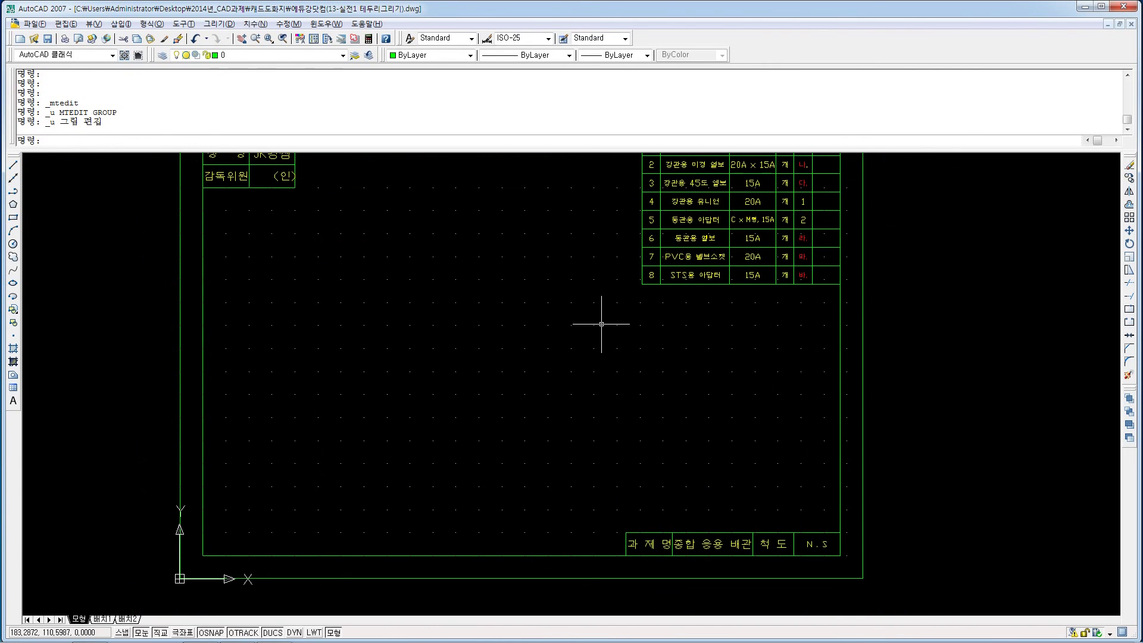
{"action": "mouse_move", "coordinate": [602, 325]}
{"action": "middle_mouse_down"}
{"action": "mouse_move", "coordinate": [634, 357]}
{"action": "mouse_move", "coordinate": [679, 358]}
{"action": "mouse_move", "coordinate": [653, 401]}
{"action": "mouse_move", "coordinate": [646, 457]}
{"action": "middle_mouse_up"}
{"action": "scroll", "coordinate": [633, 357], "scroll_direction": "down", "scroll_amount": 4}
{"action": "scroll", "coordinate": [667, 347], "scroll_direction": "up", "scroll_amount": 3}
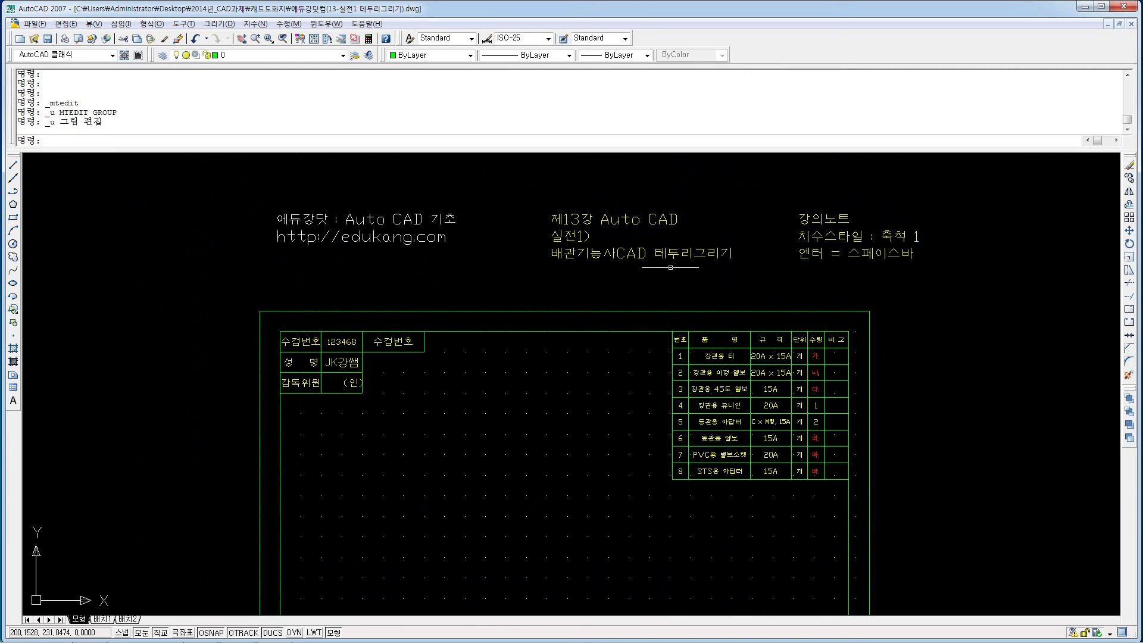
{"action": "middle_click_drag", "start_coordinate": [658, 389], "coordinate": [670, 236]}
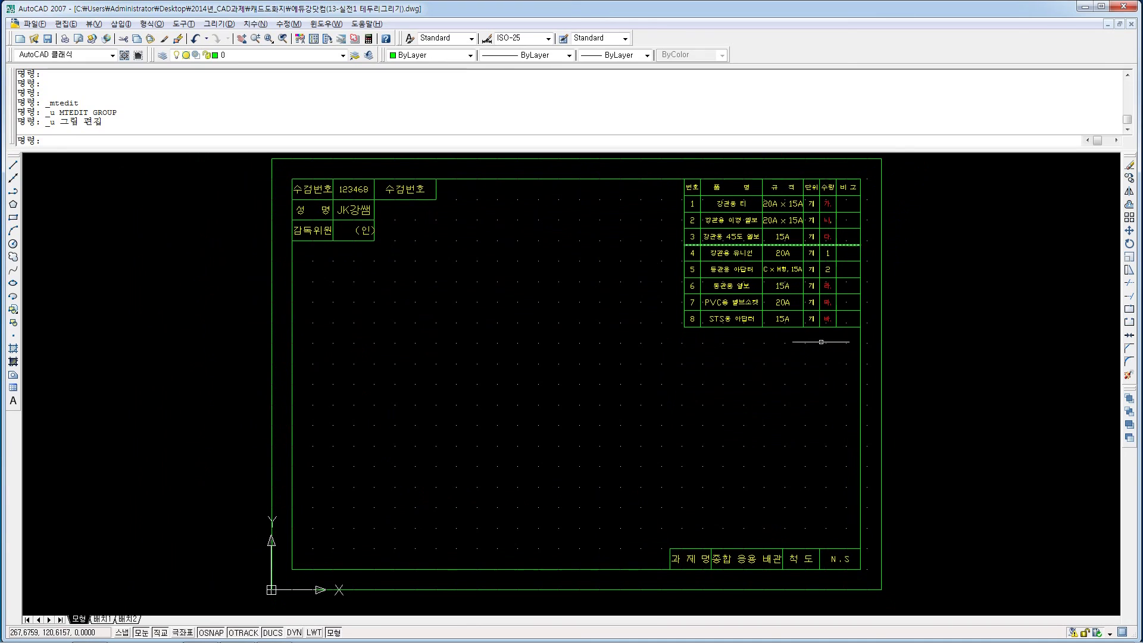